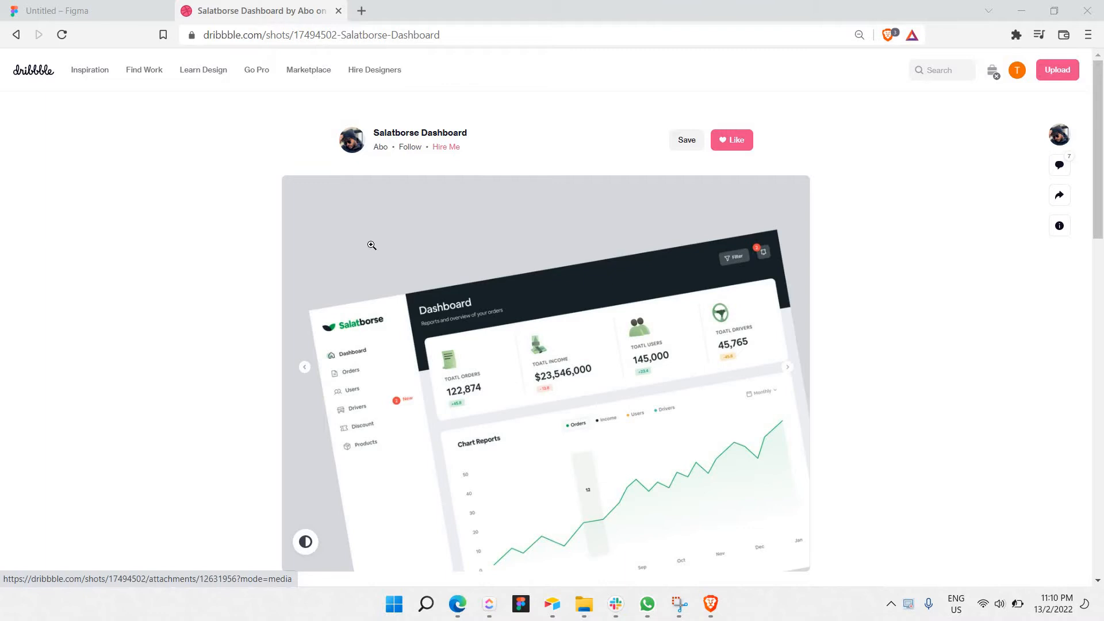
Look over the Salatborse Dashboard shot, switch to Figma and draw a landscape frame about 1224 × 809 on the empty canvas
scroll(372, 245, "down", 2)
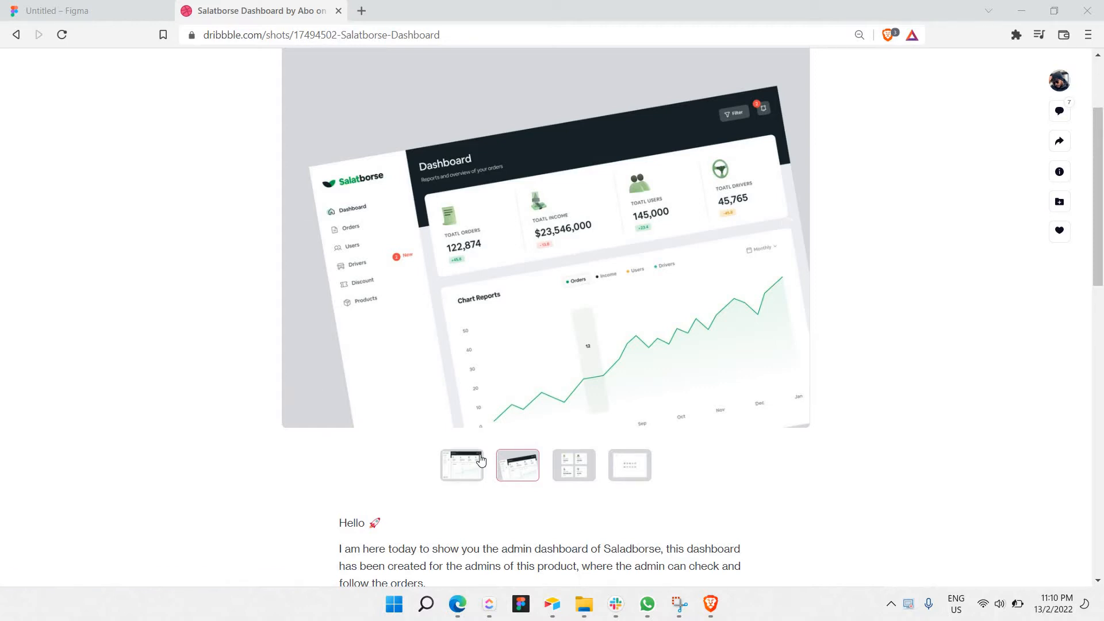
scroll(263, 93, "up", 3)
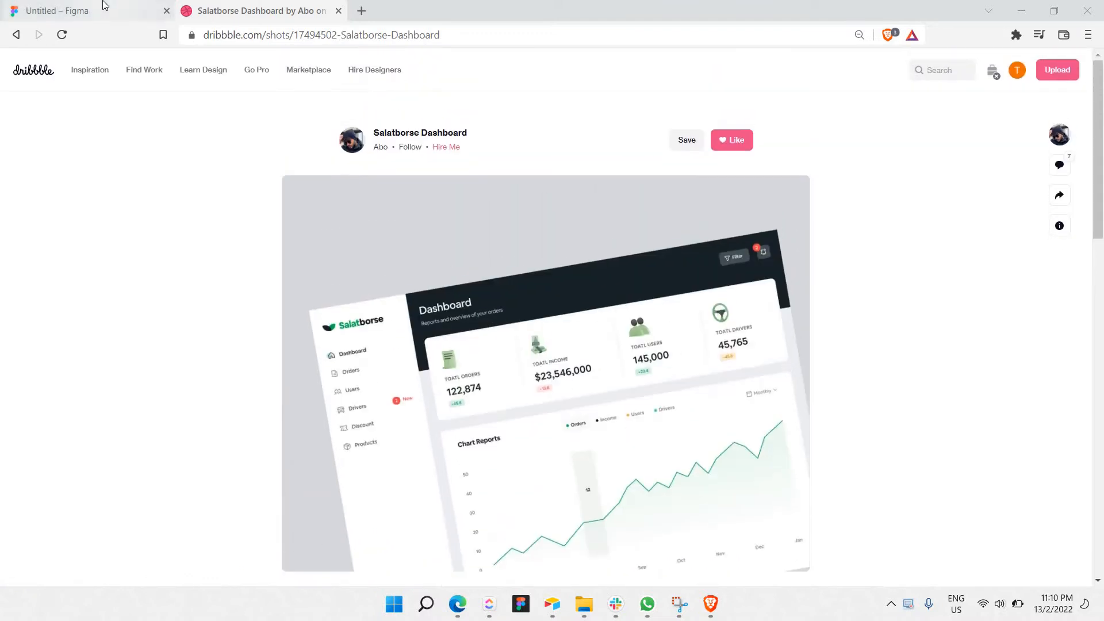
left_click(106, 5)
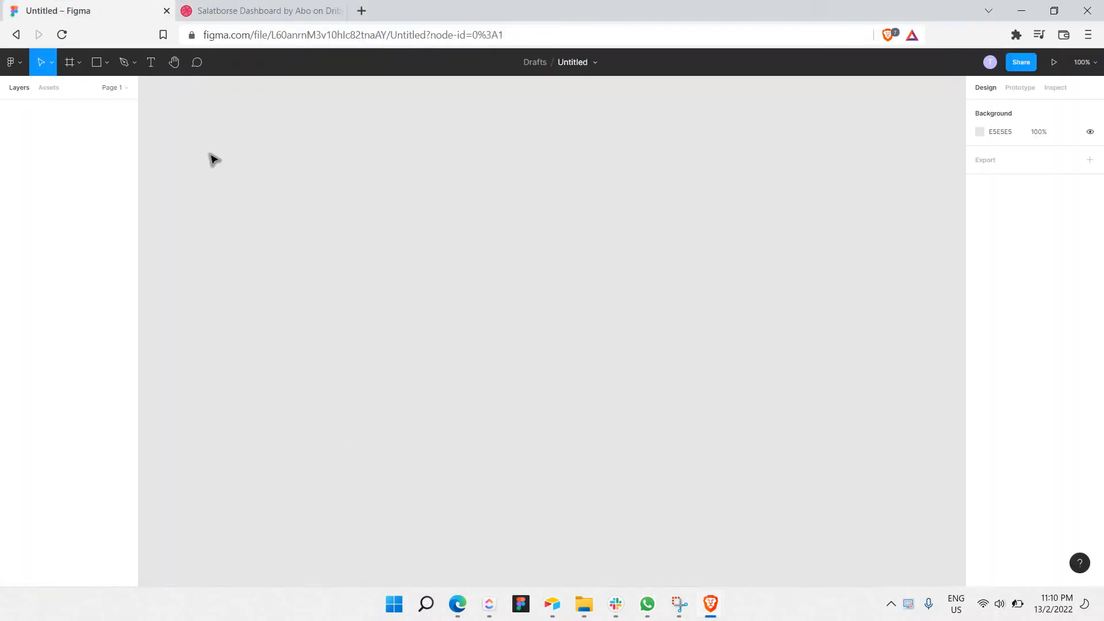
left_click(78, 62)
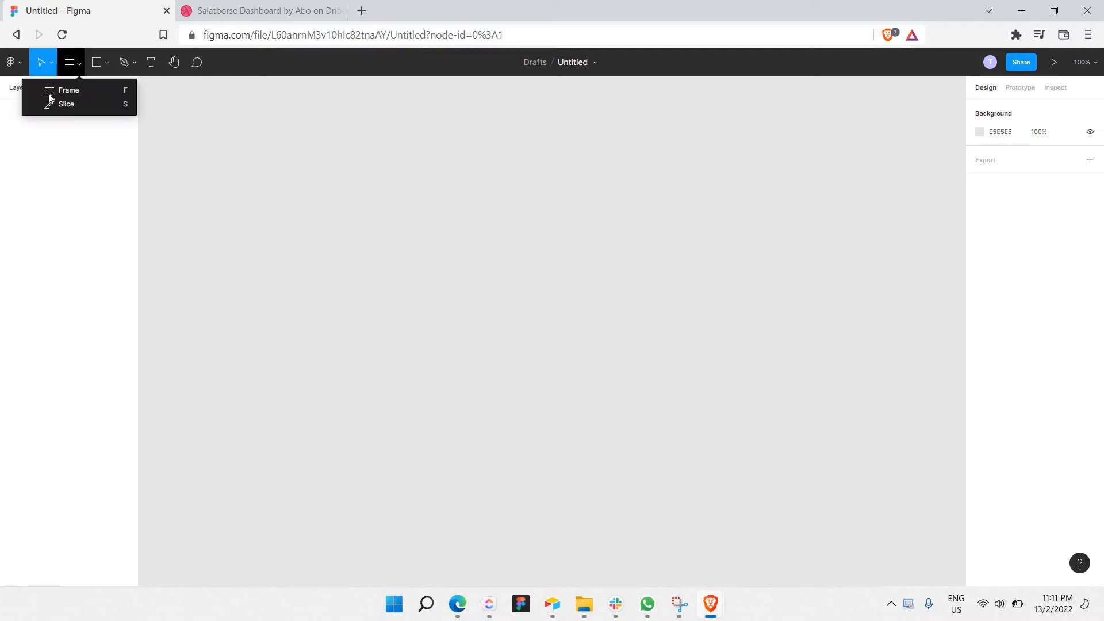
left_click(50, 93)
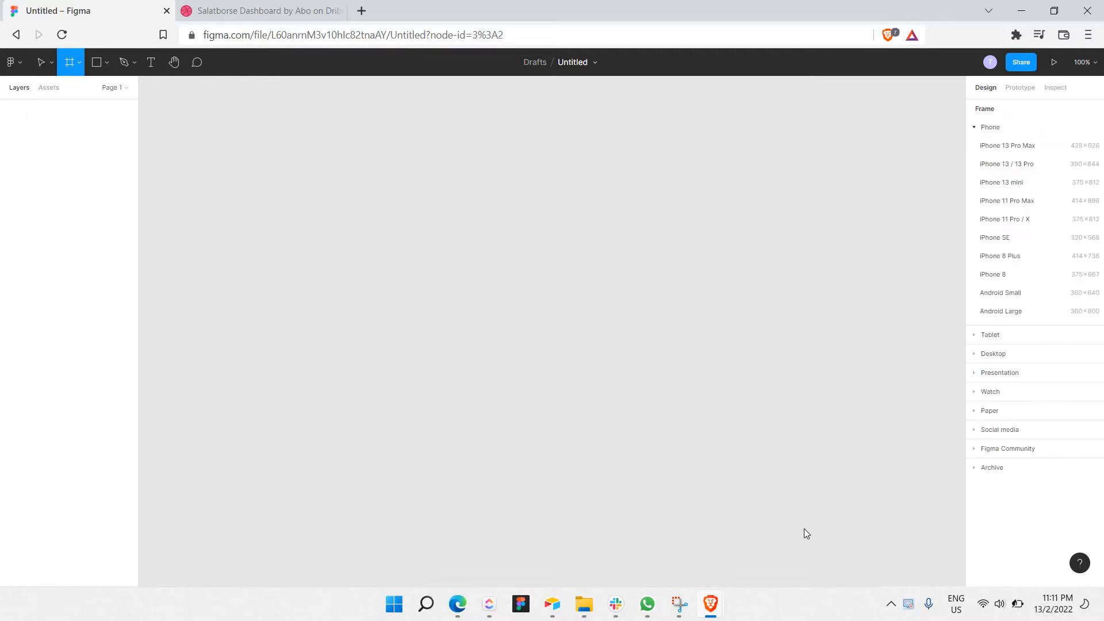
left_click_drag(804, 533, 881, 559)
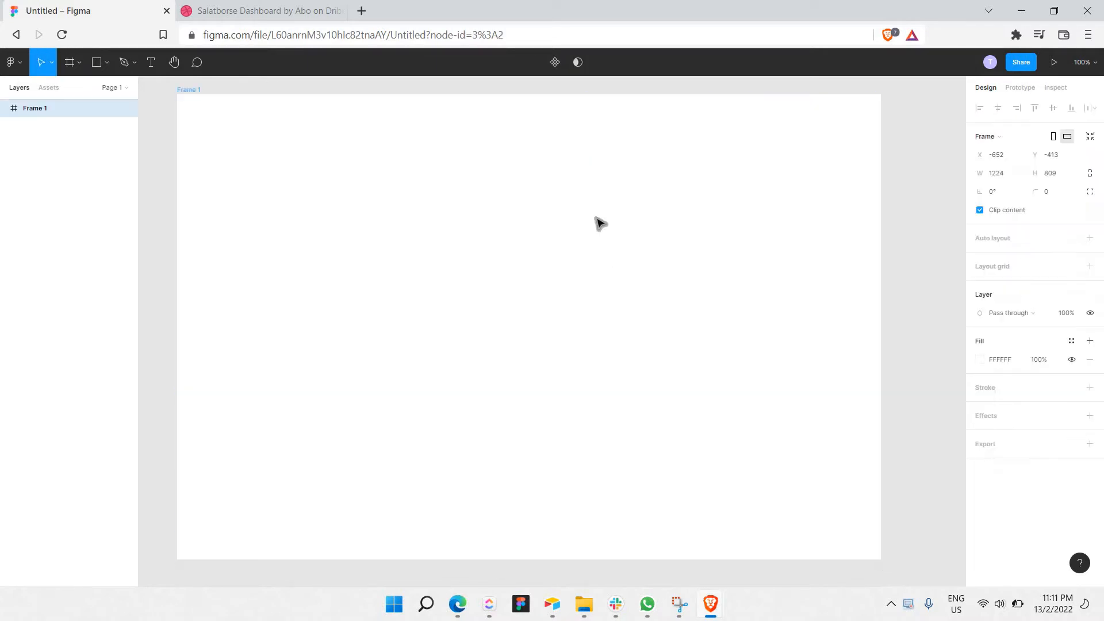
Draw a full-height vertical line in the frame as the sidebar divider and place it at about X 252, following the Dribbble reference
left_click(980, 361)
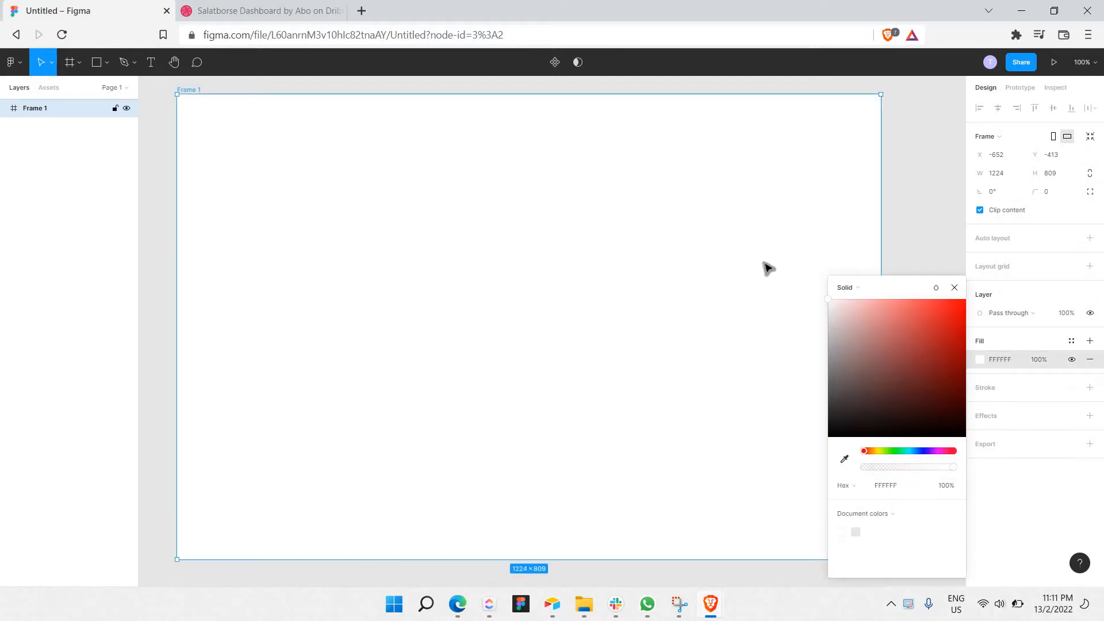
left_click(248, 5)
scroll(360, 264, "down", 3)
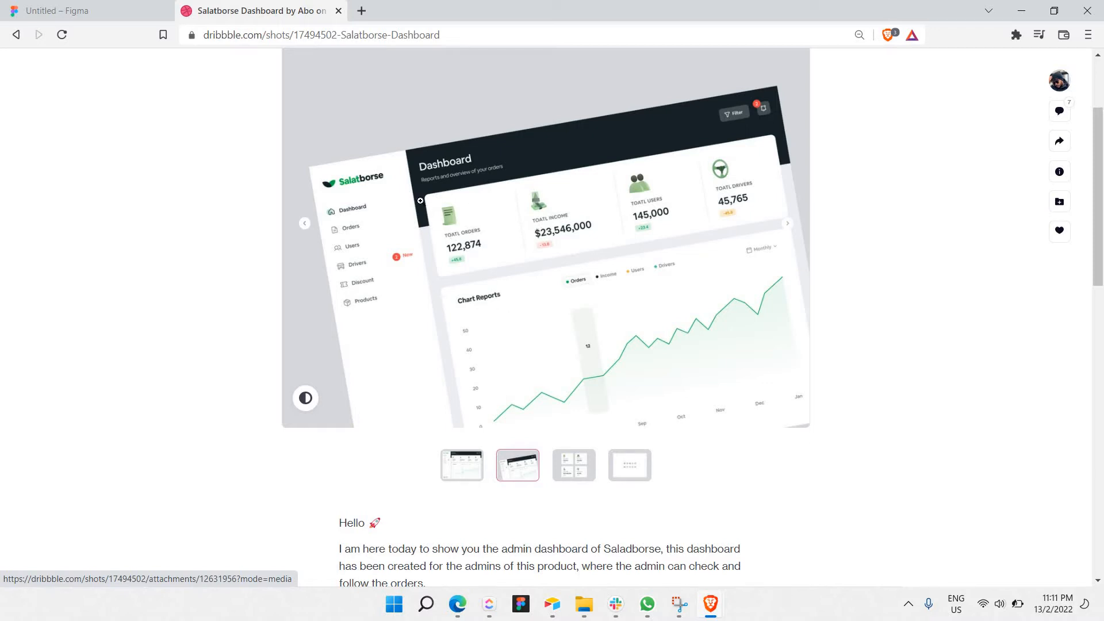
left_click(63, 6)
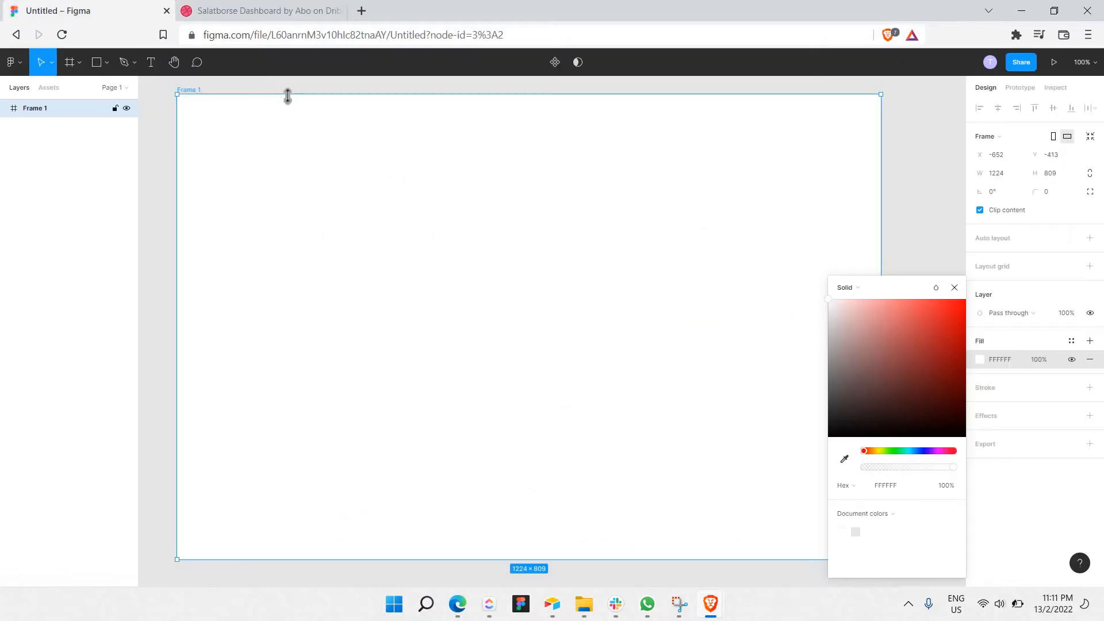
left_click(106, 63)
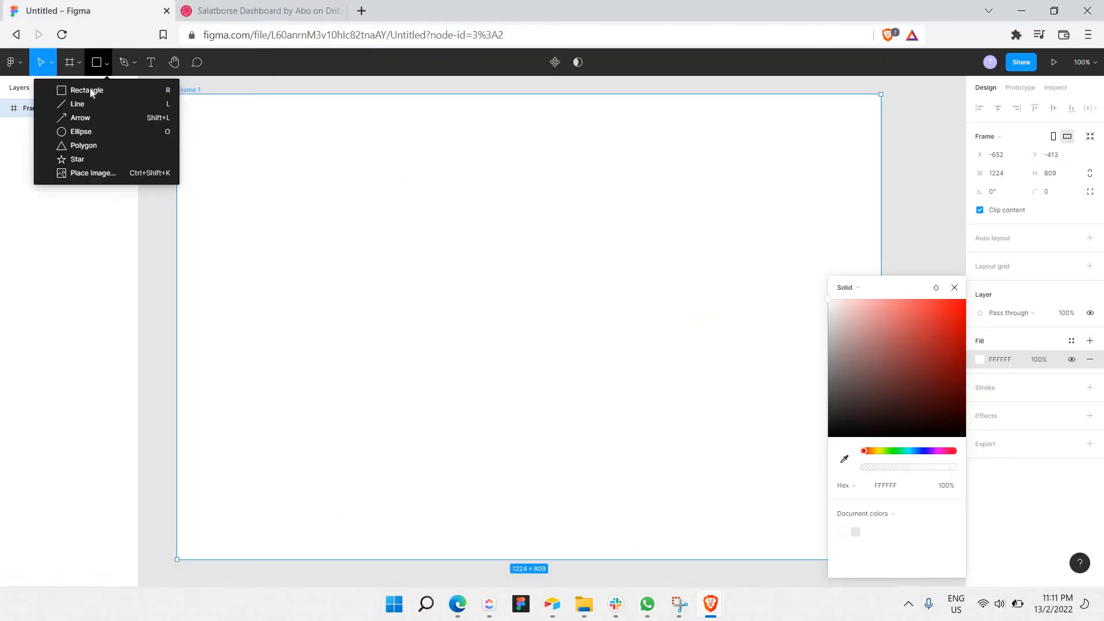
key("l")
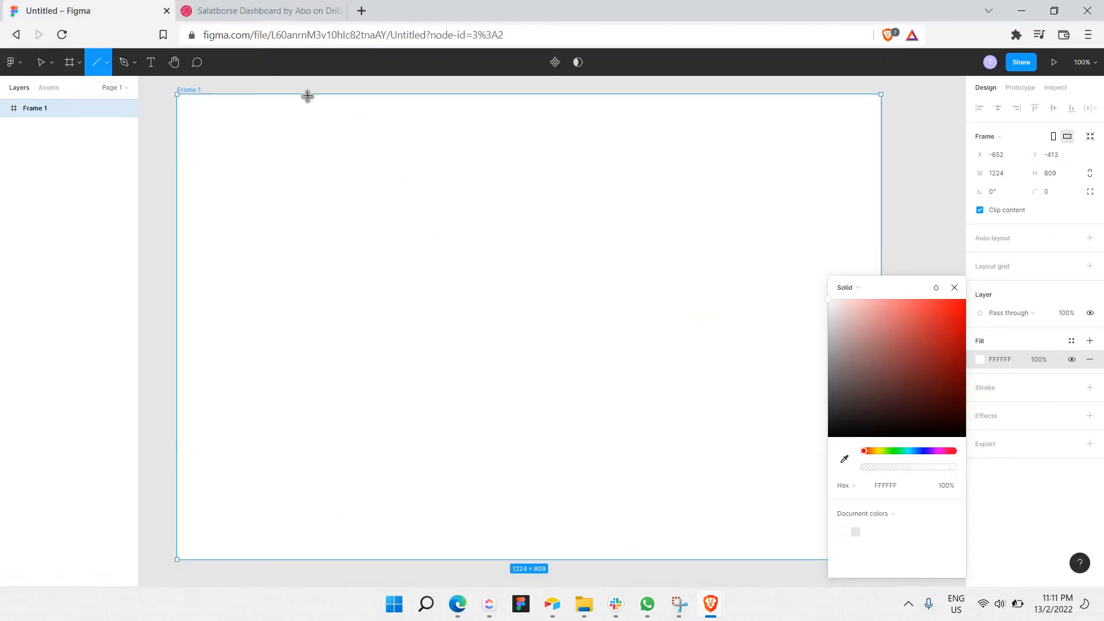
mouse_move(306, 93)
left_mouse_down()
mouse_move(333, 495)
mouse_move(321, 562)
left_mouse_up()
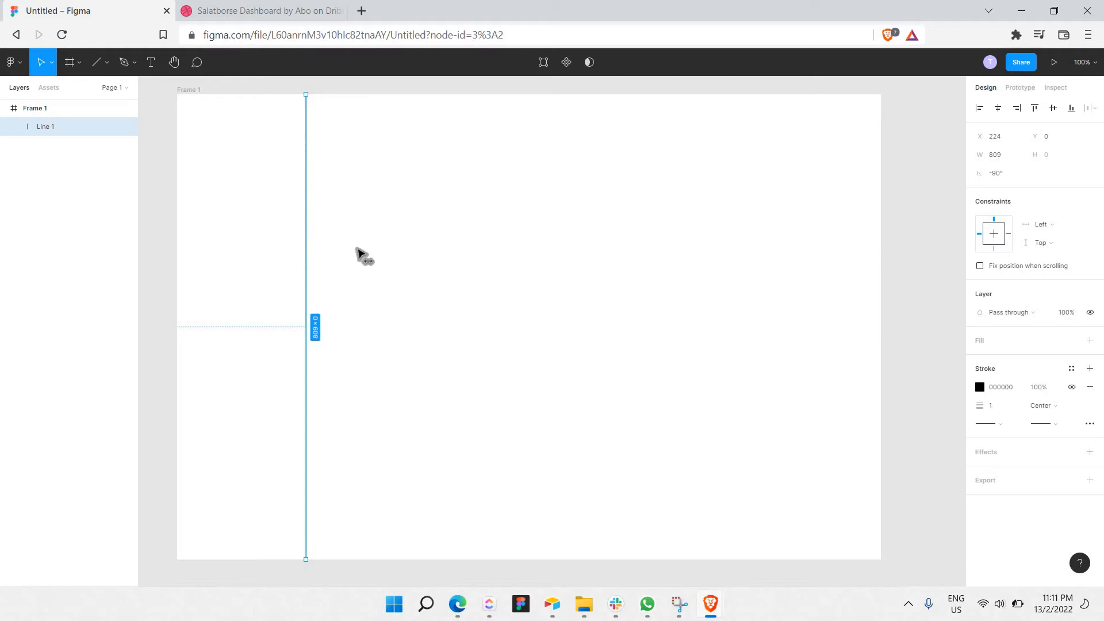
left_click_drag(356, 250, 320, 223)
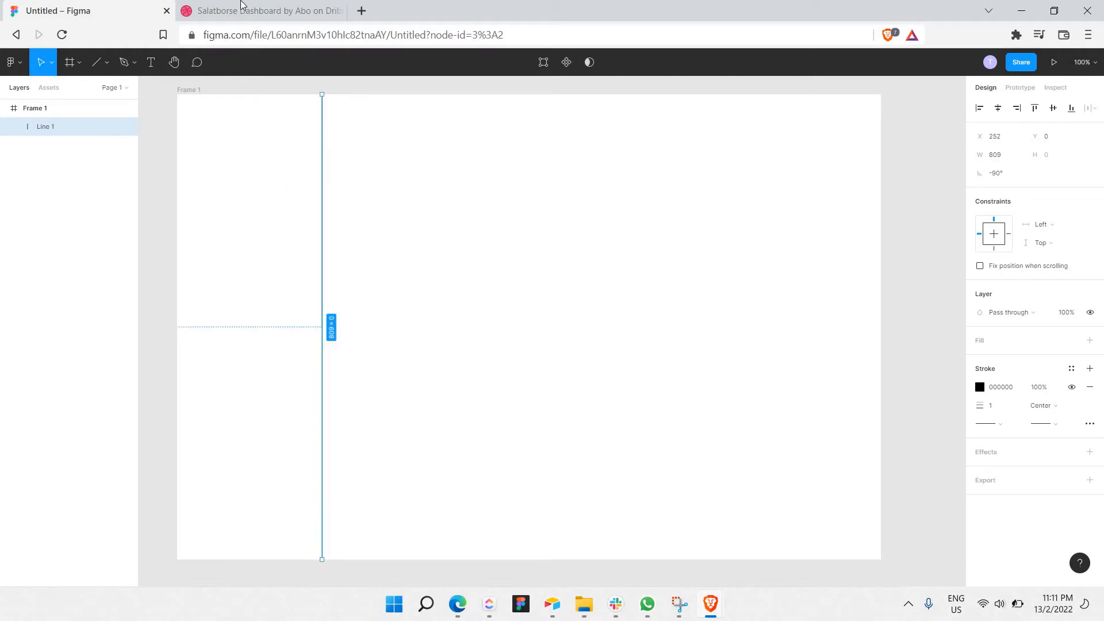
Draw a horizontal header line about 972 long at about Y 107, from the vertical divider to the frame's right edge
left_click(241, 5)
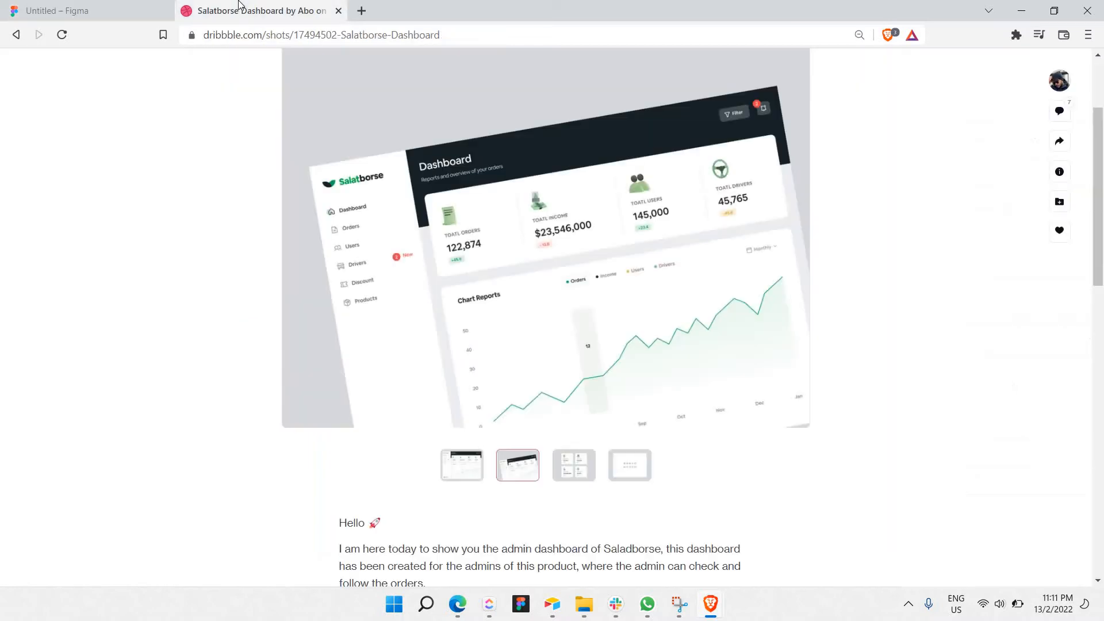
left_click(136, 5)
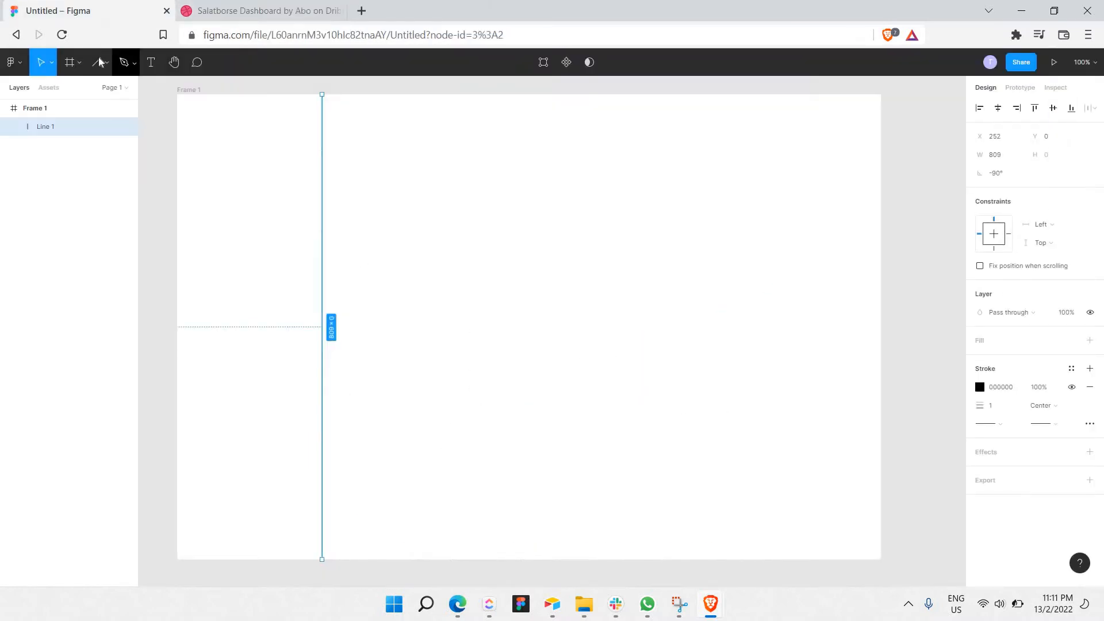
key("l")
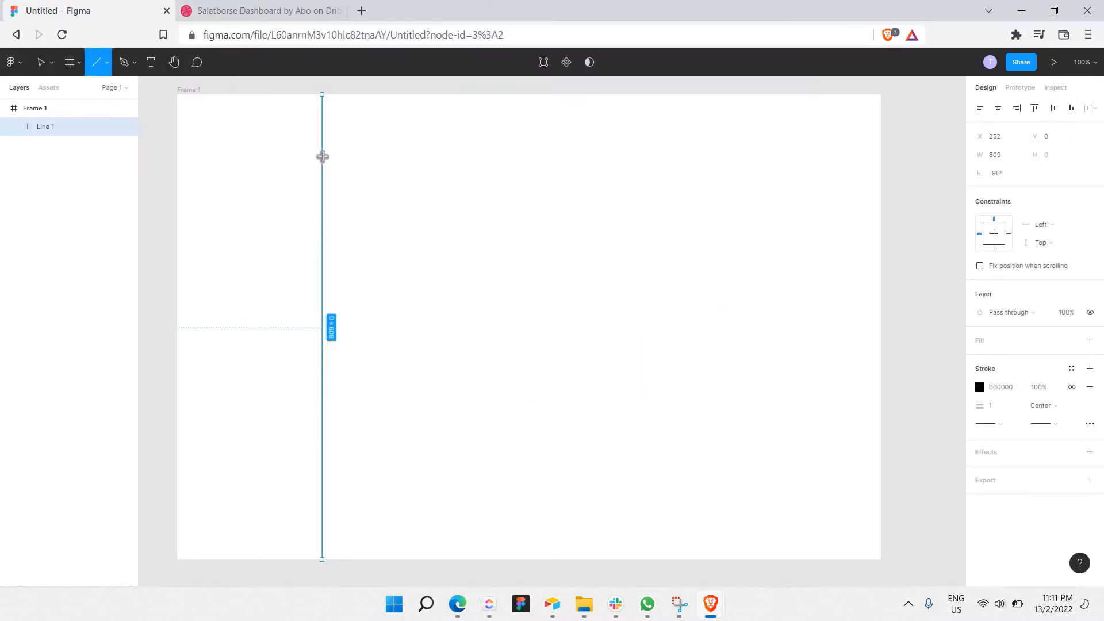
left_click_drag(322, 155, 881, 205)
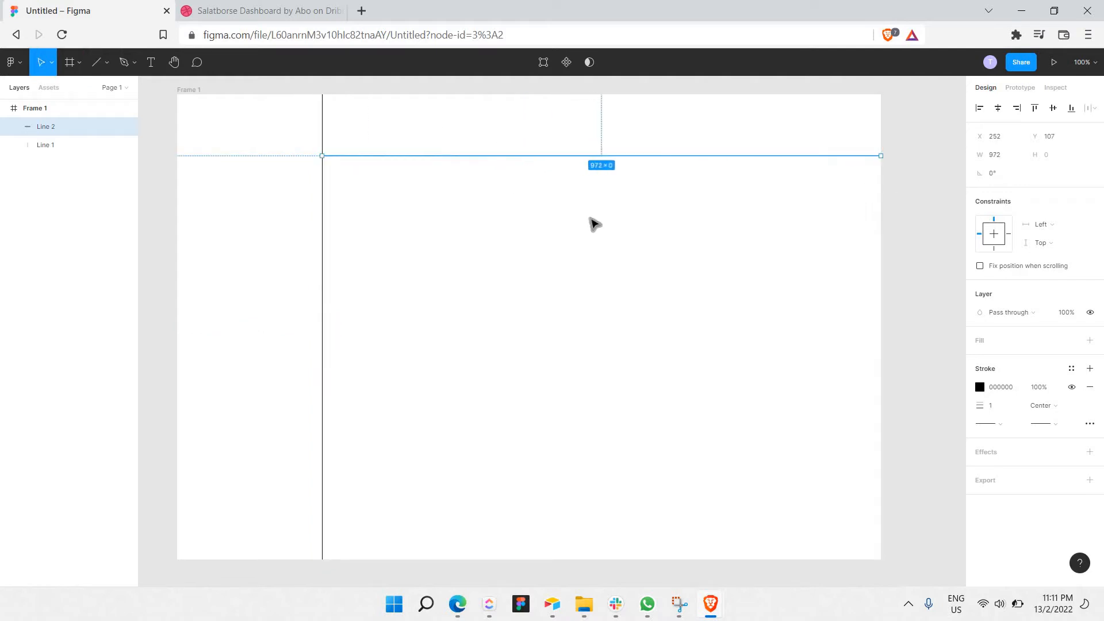
left_click(542, 303)
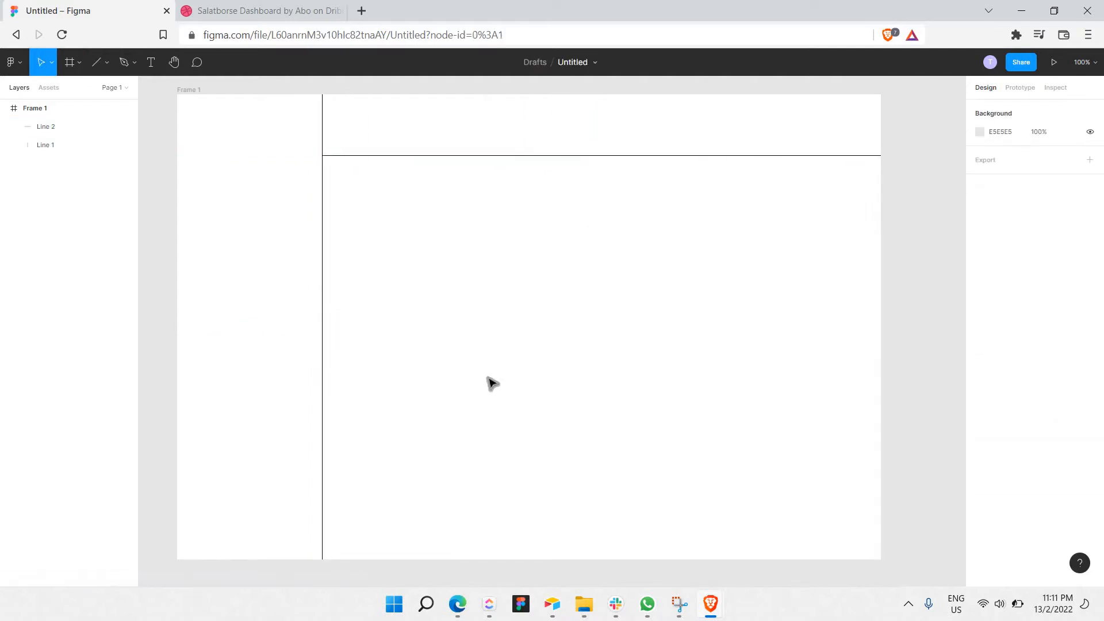
Compare with the Dribbble reference and move the horizontal header line down to about Y 190
left_click(256, 5)
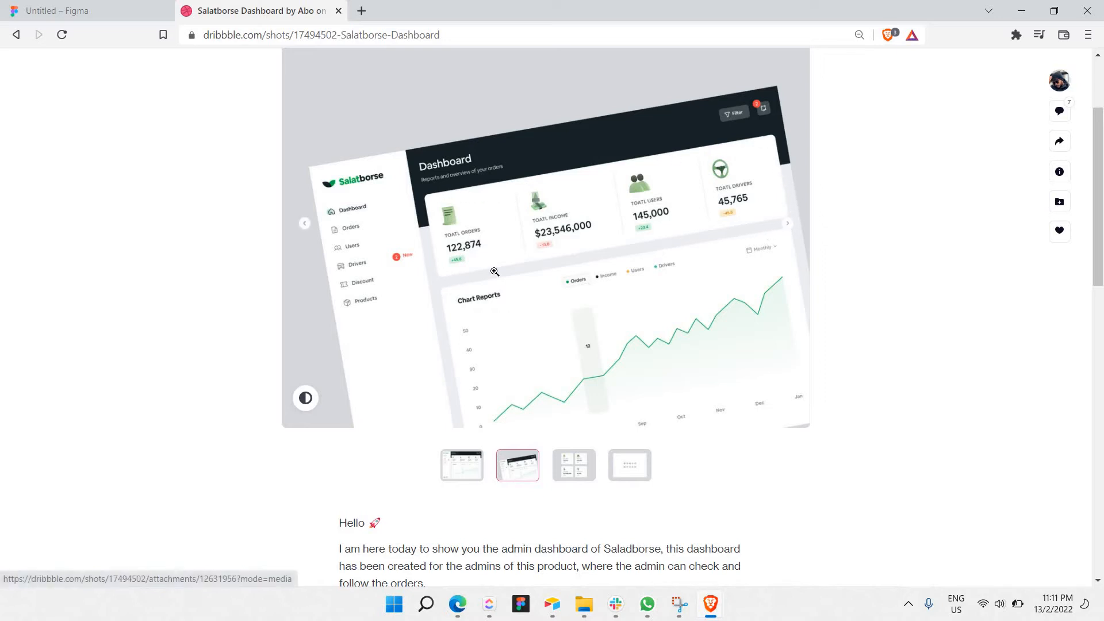
left_click(101, 5)
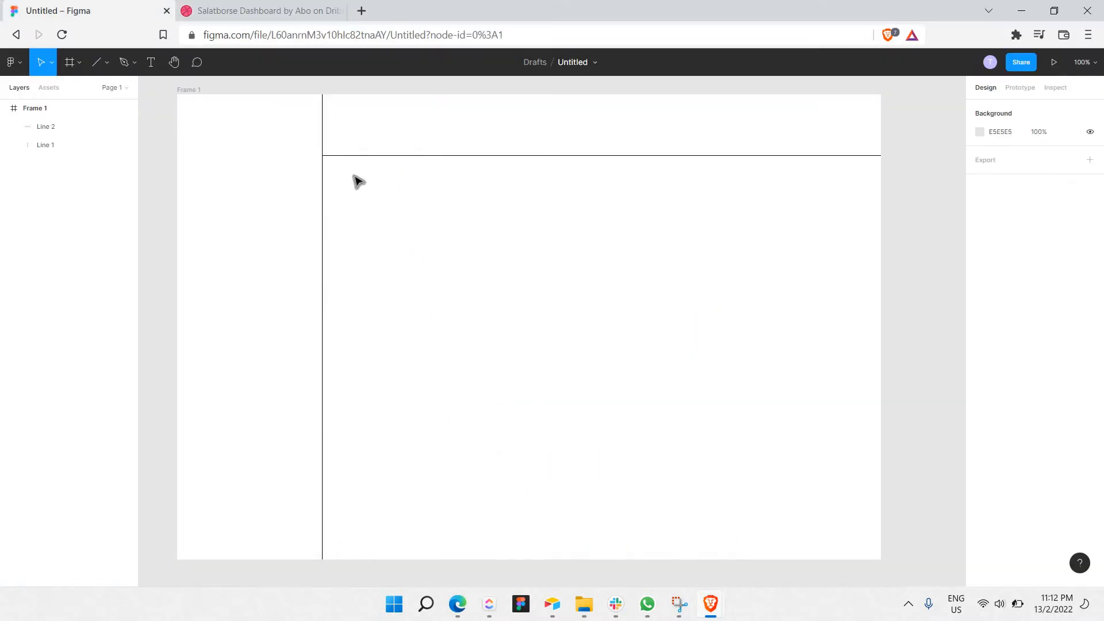
left_click(202, 5)
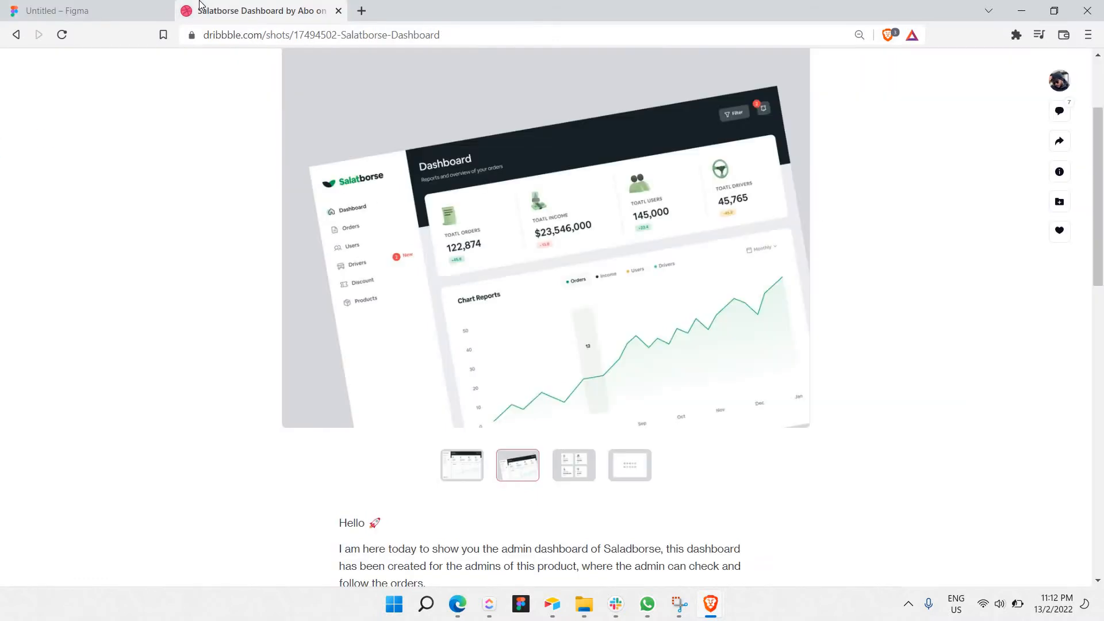
left_click(138, 5)
left_click(412, 155)
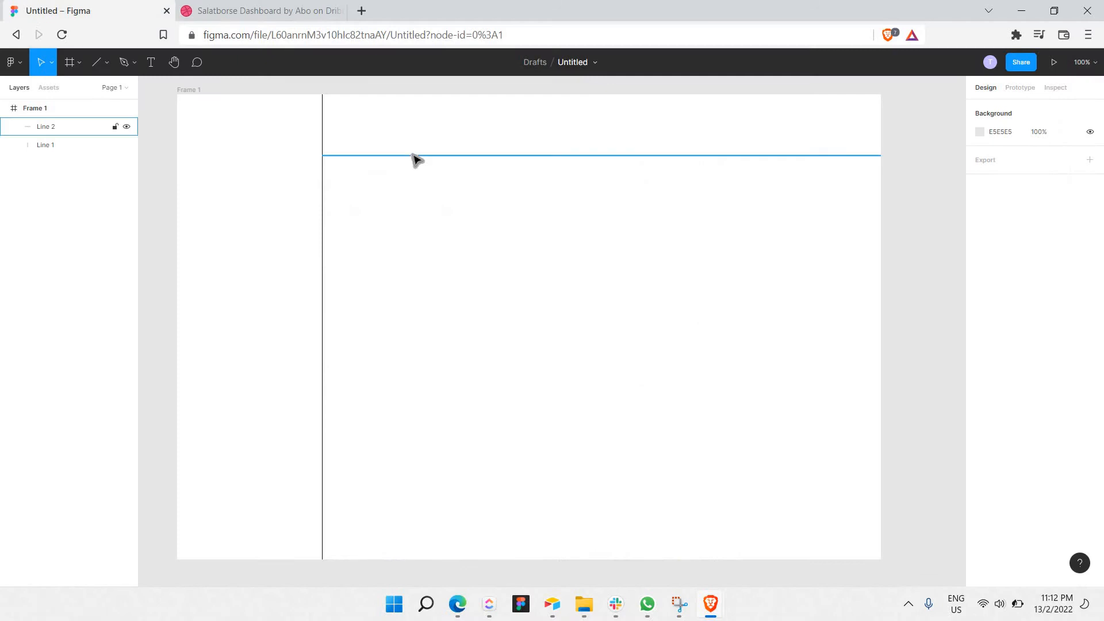
left_click_drag(413, 195, 420, 213)
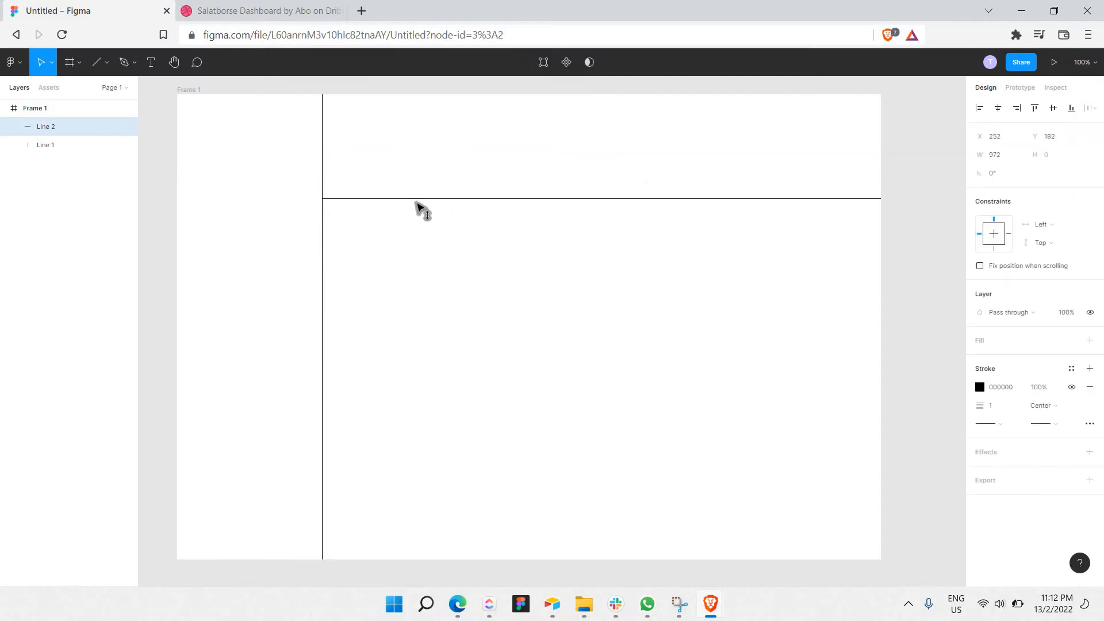
left_click(283, 5)
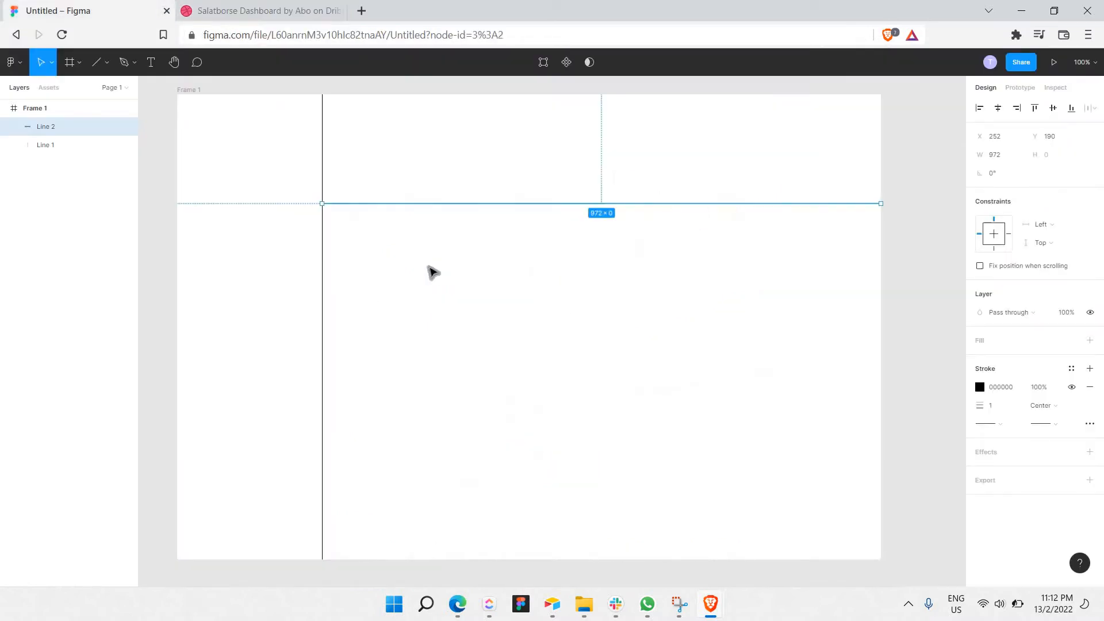
left_click(434, 277)
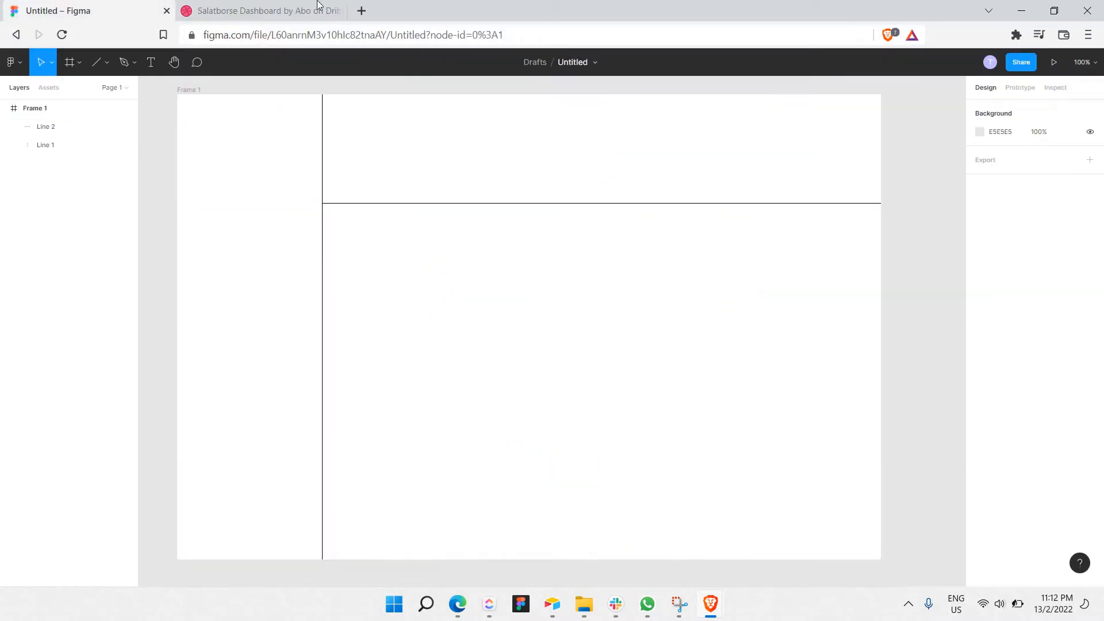
Select the whole frame, examine the Dribbble shot's color palette for the grey swatch's hex code, and return to Figma
left_click(300, 4)
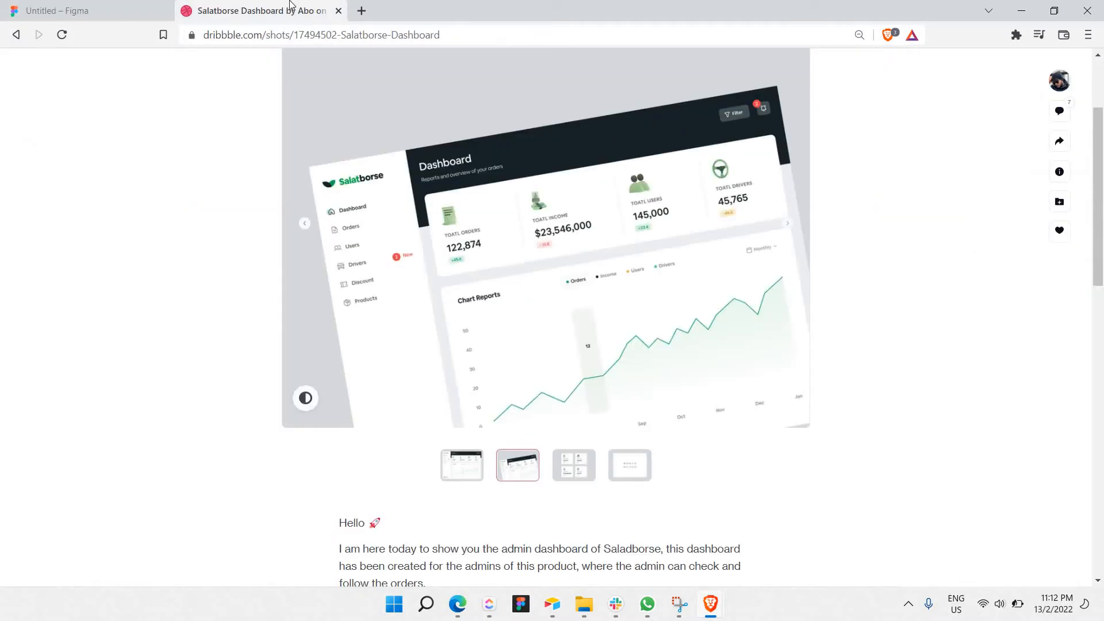
left_click(145, 6)
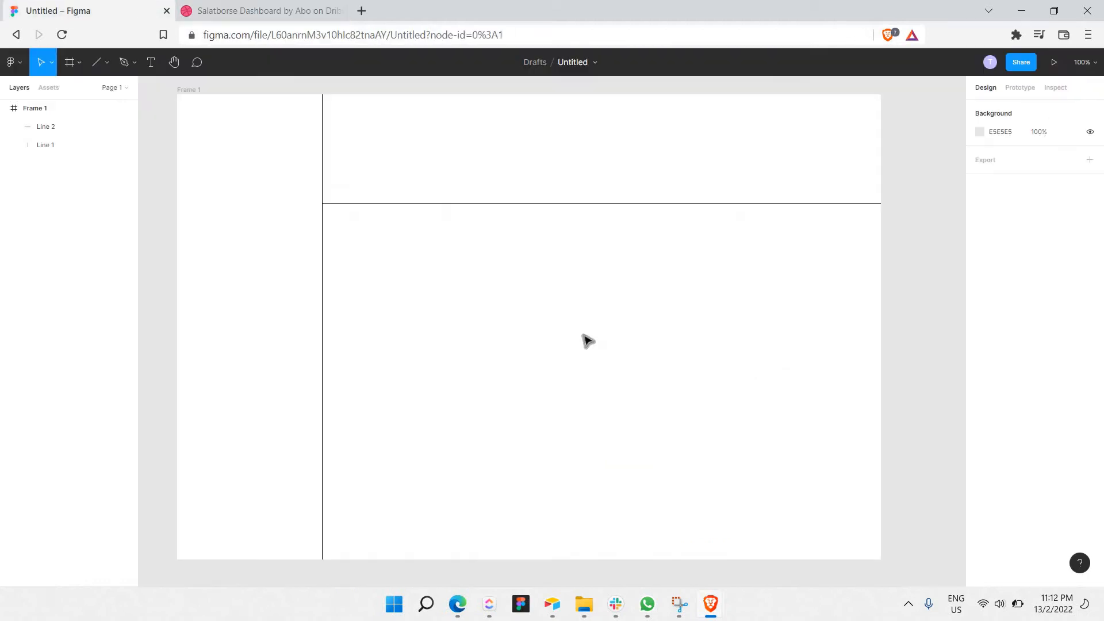
key("ctrl+a")
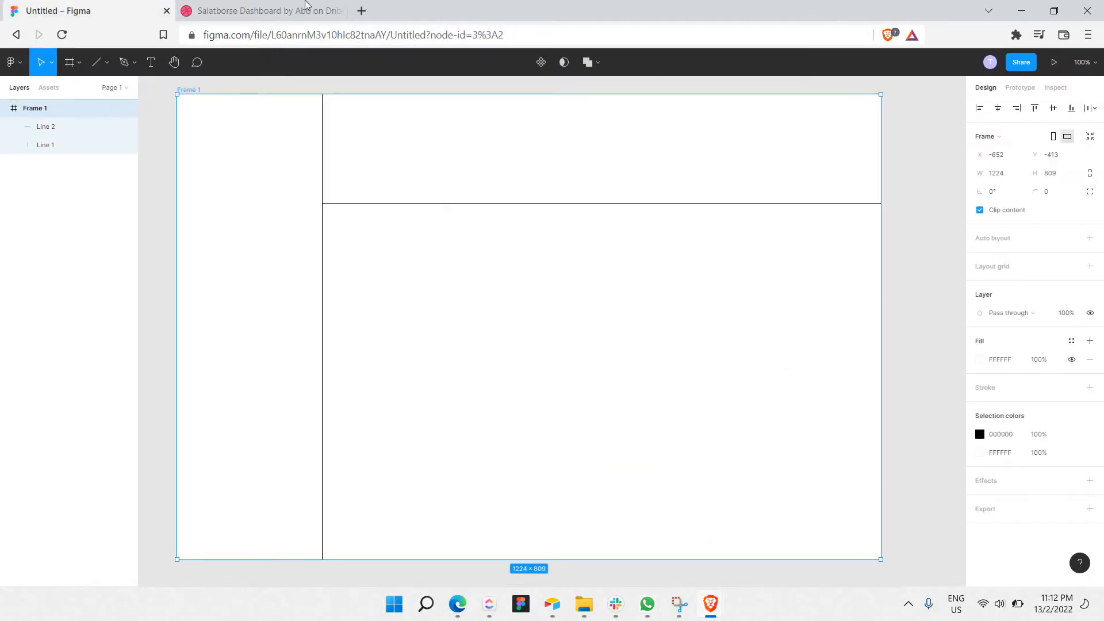
left_click(306, 11)
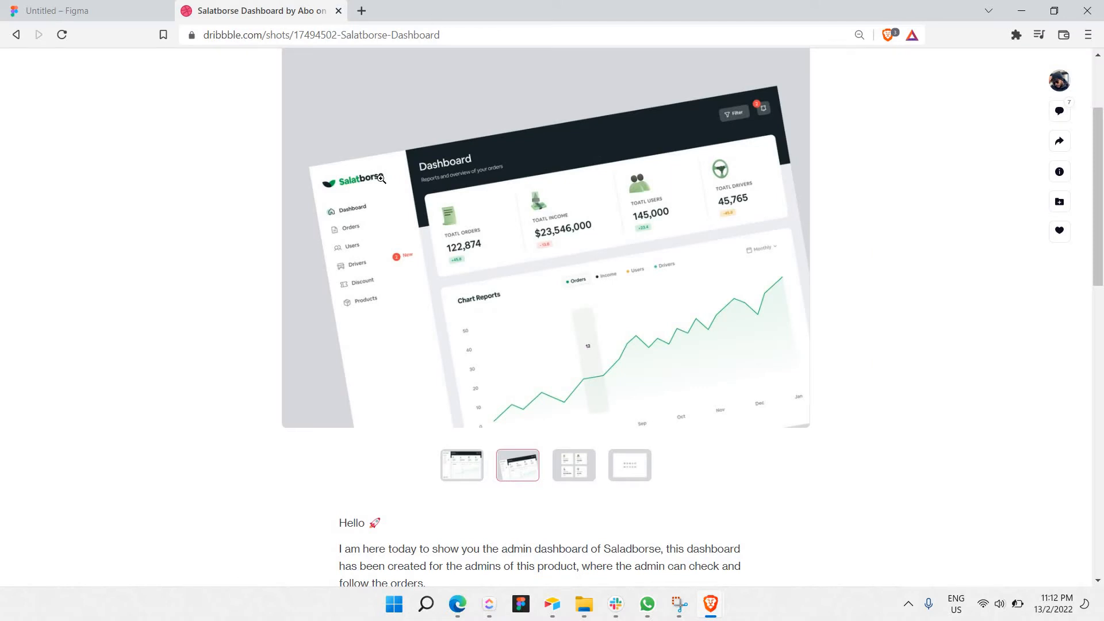
mouse_move(309, 397)
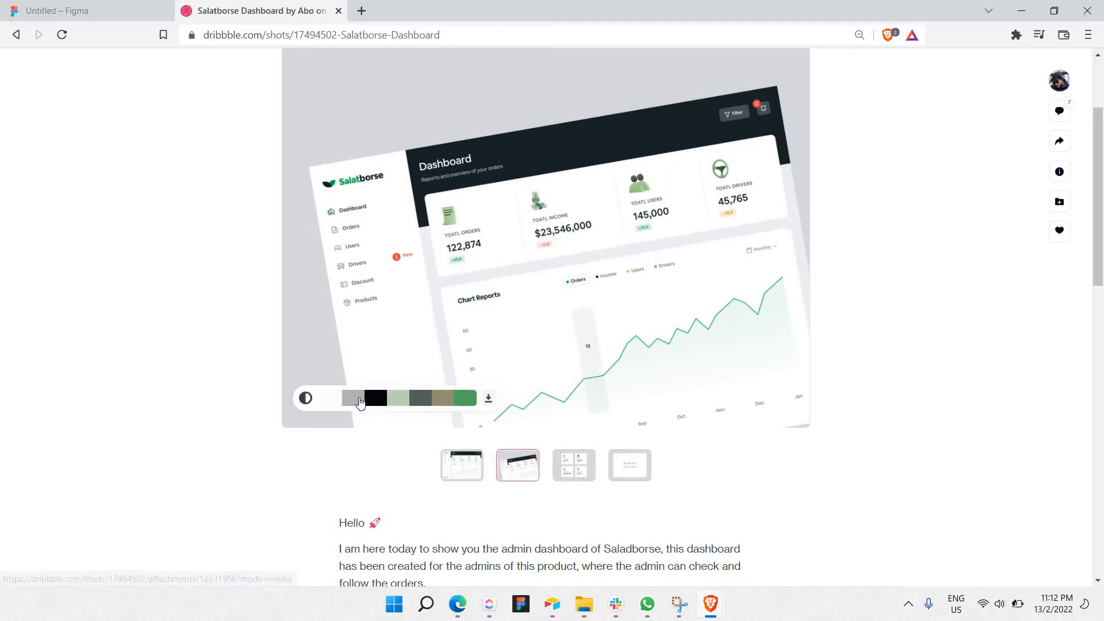
right_click(360, 400)
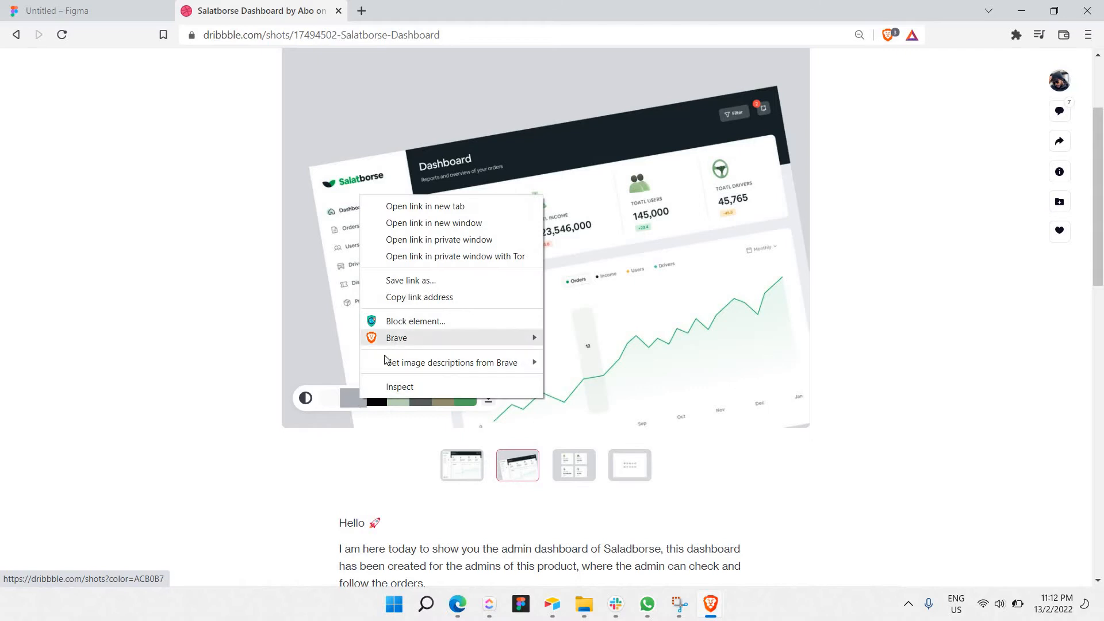
left_click(222, 311)
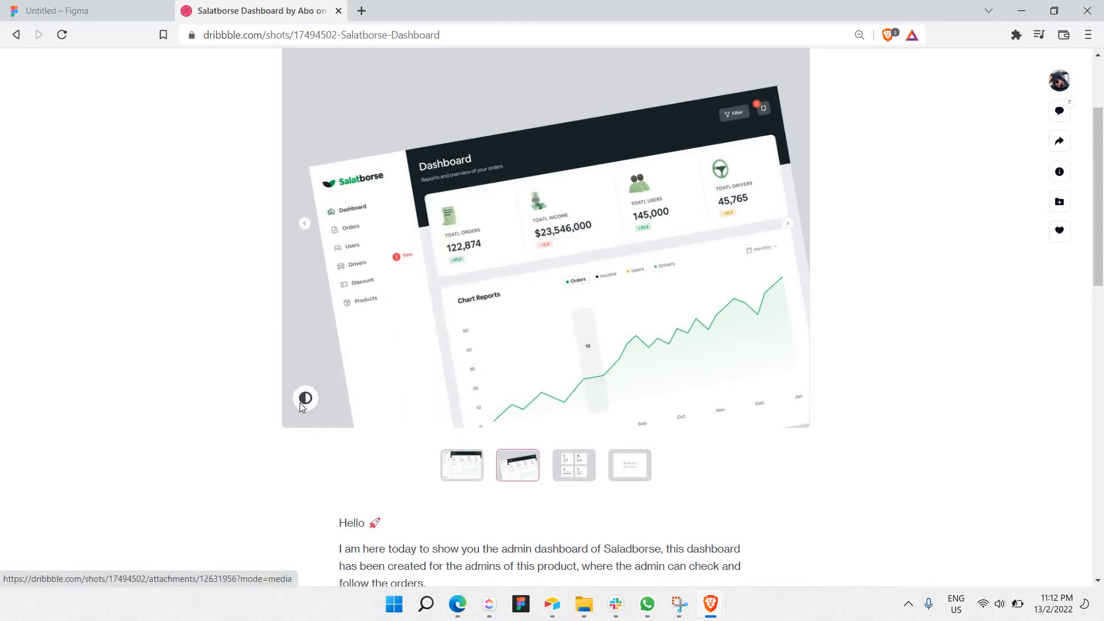
mouse_move(303, 402)
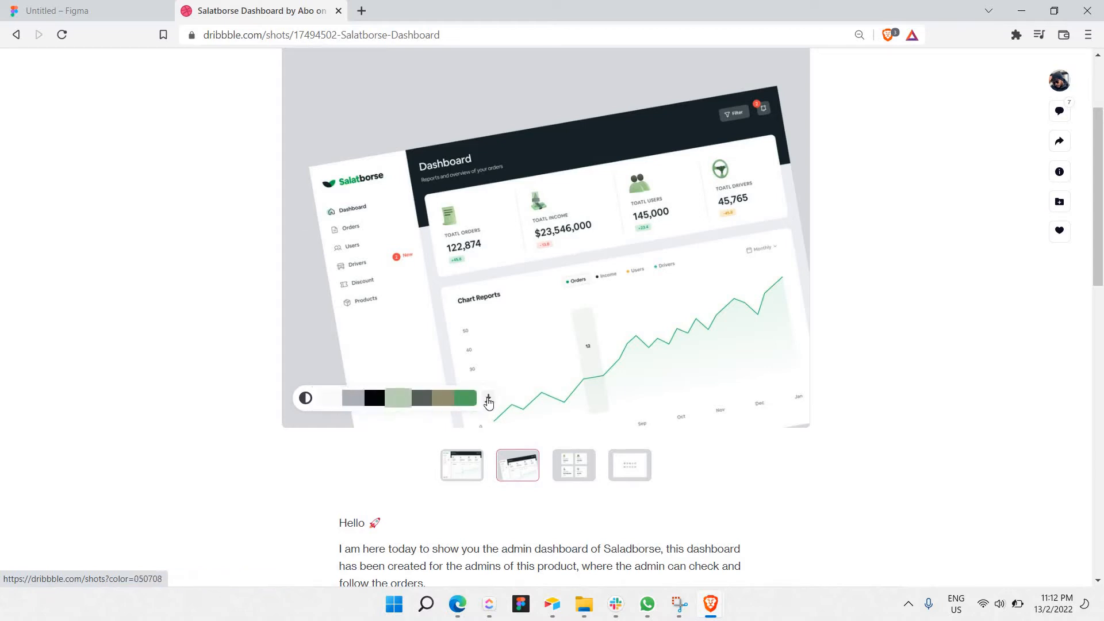
mouse_move(357, 402)
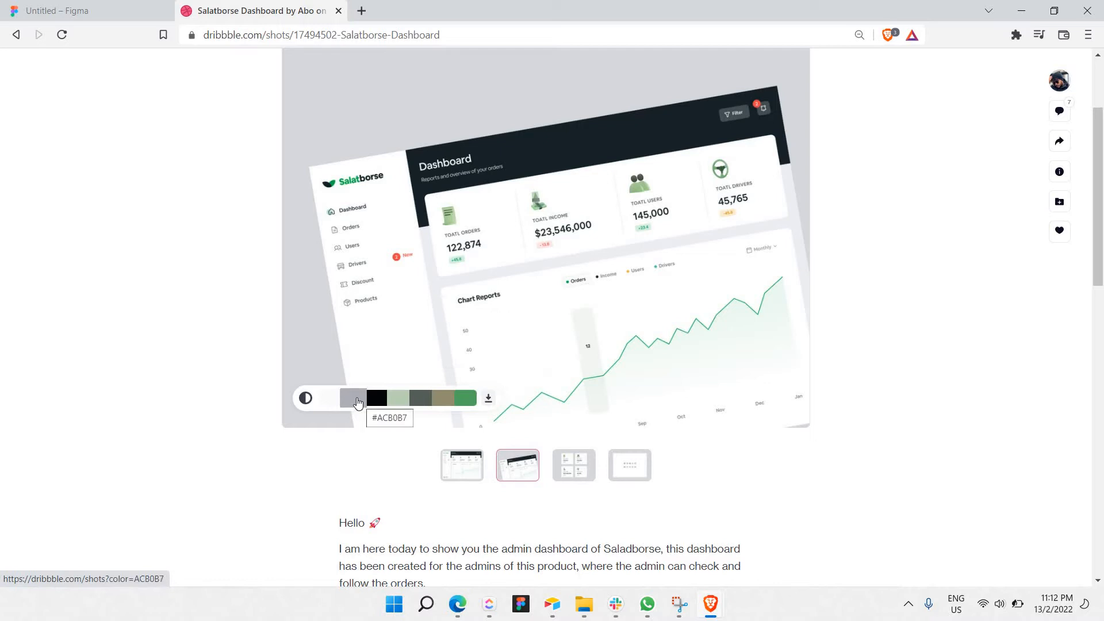
left_click(105, 7)
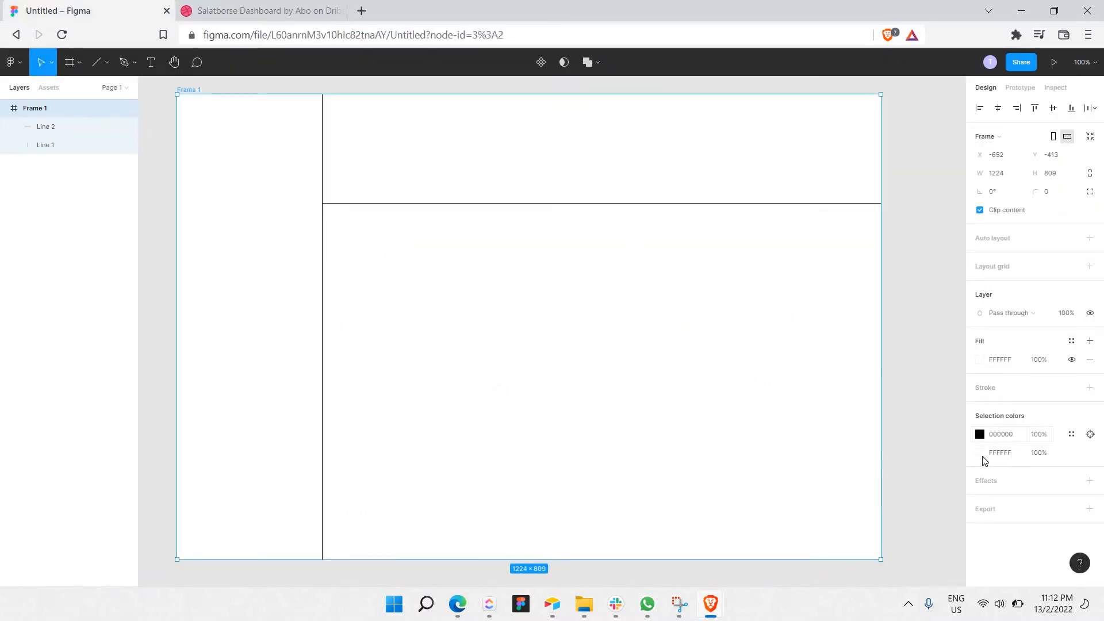
Set the frame's background fill to the light grey EBEBEB and compare it with the Dribbble reference
left_click(981, 454)
type("FAFAFA")
key("Return")
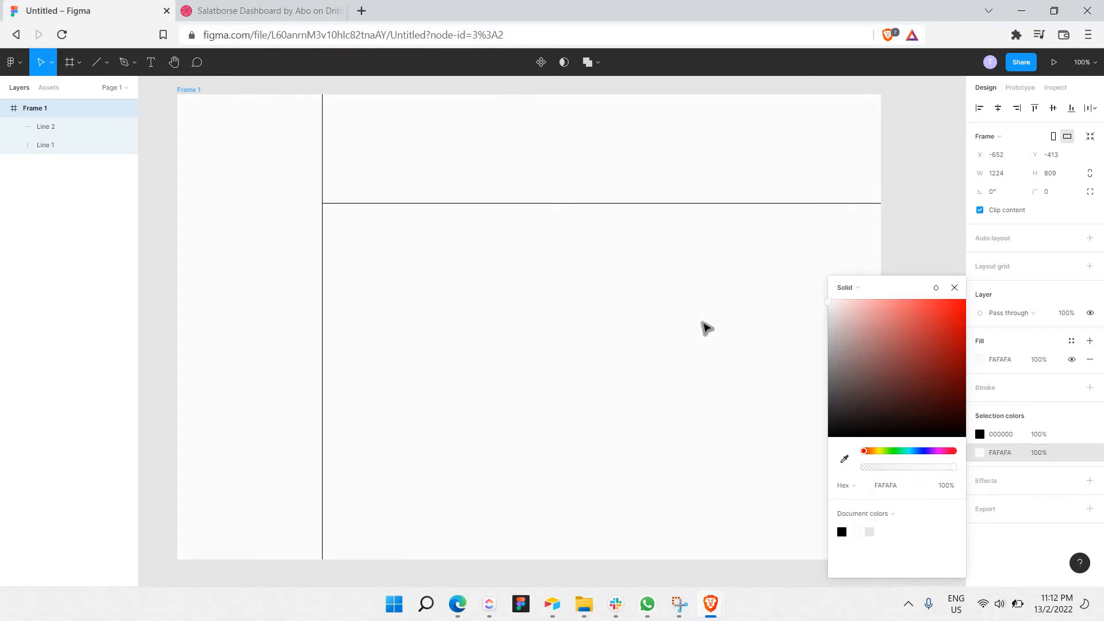
left_click_drag(702, 322, 691, 311)
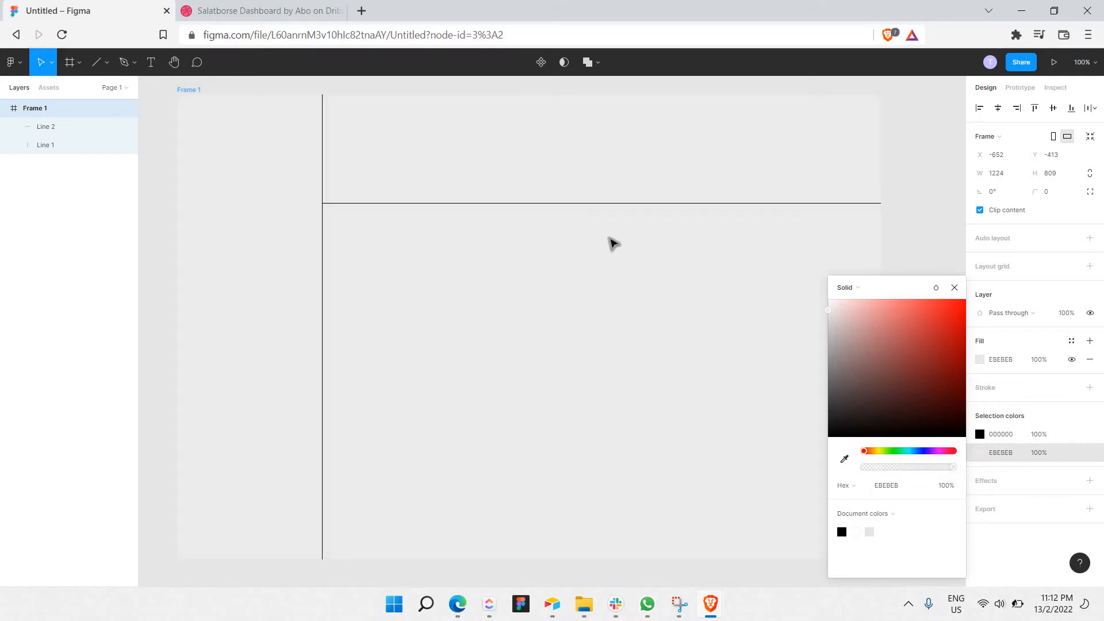
left_click(242, 6)
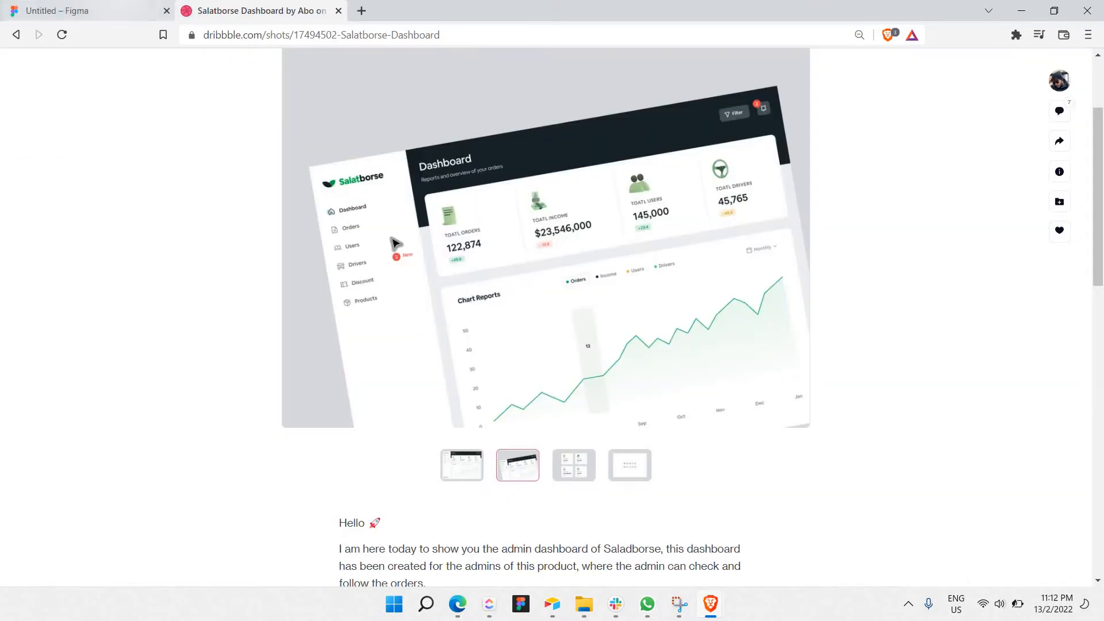
left_click(118, 6)
left_click(289, 5)
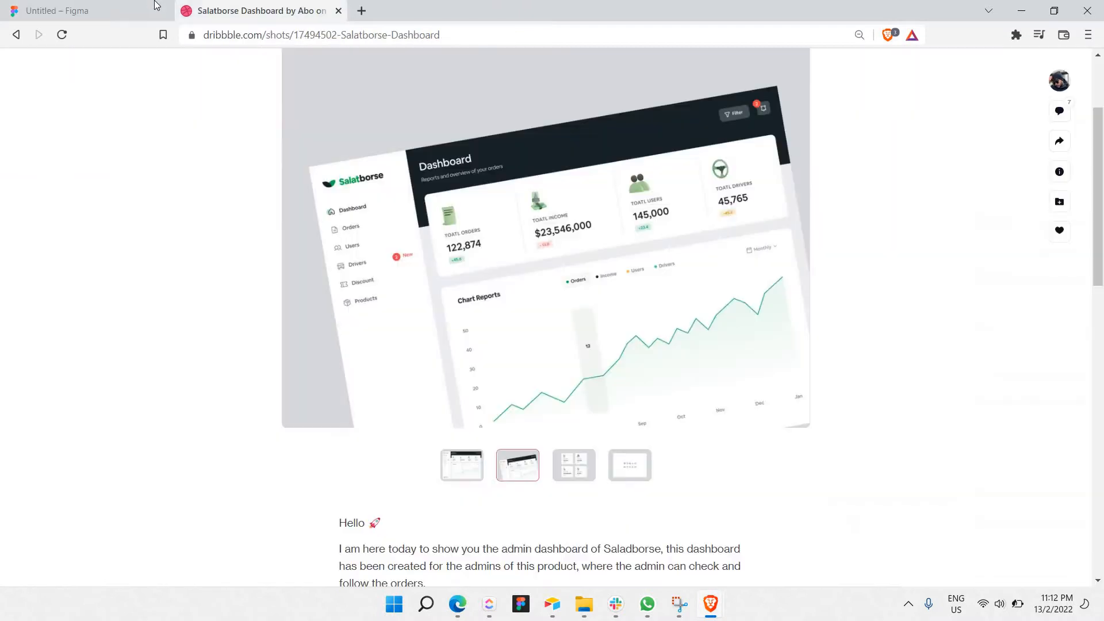
left_click(120, 5)
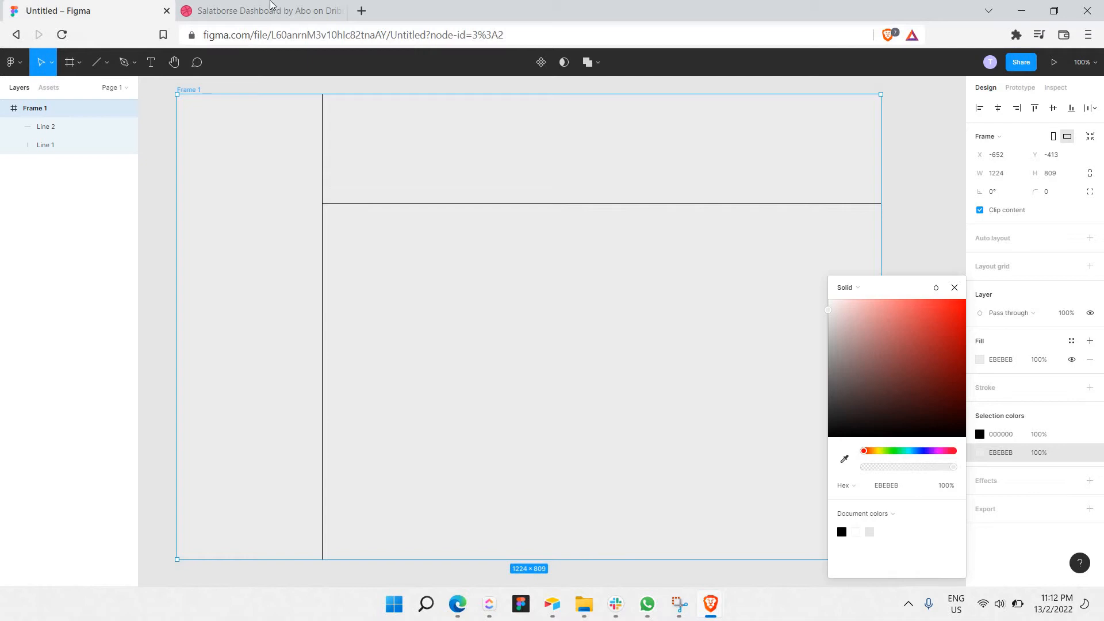
left_click(240, 192)
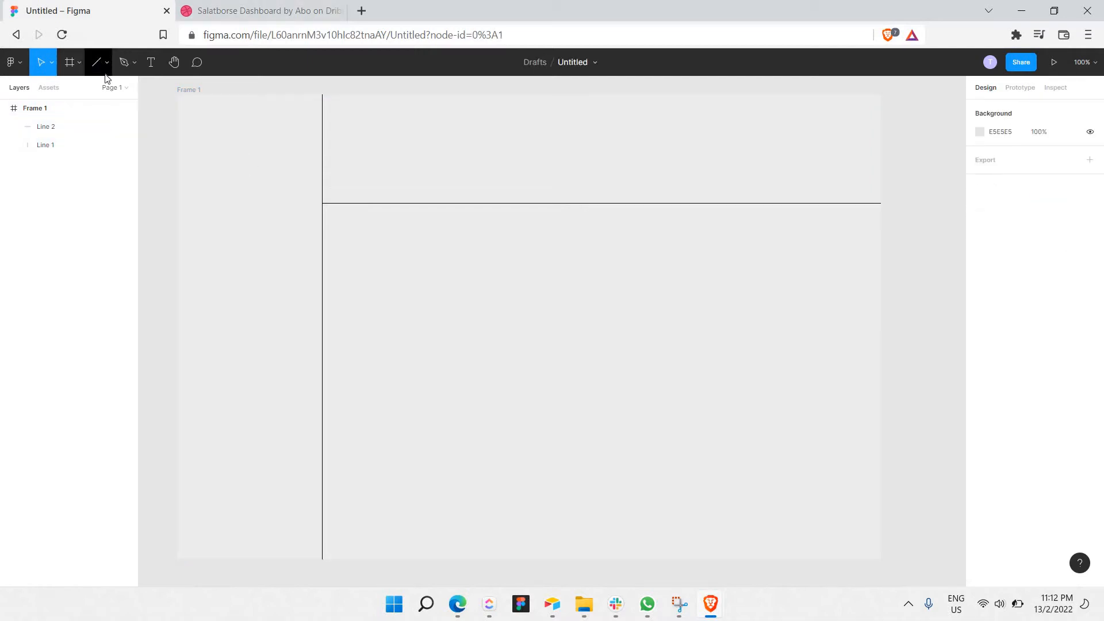
Draw a rectangle about 254 × 818 over the sidebar area and place it inside the frame above the two lines
left_click(106, 68)
left_click(119, 87)
mouse_move(177, 86)
left_mouse_down()
mouse_move(340, 579)
mouse_move(304, 560)
mouse_move(326, 553)
left_mouse_up()
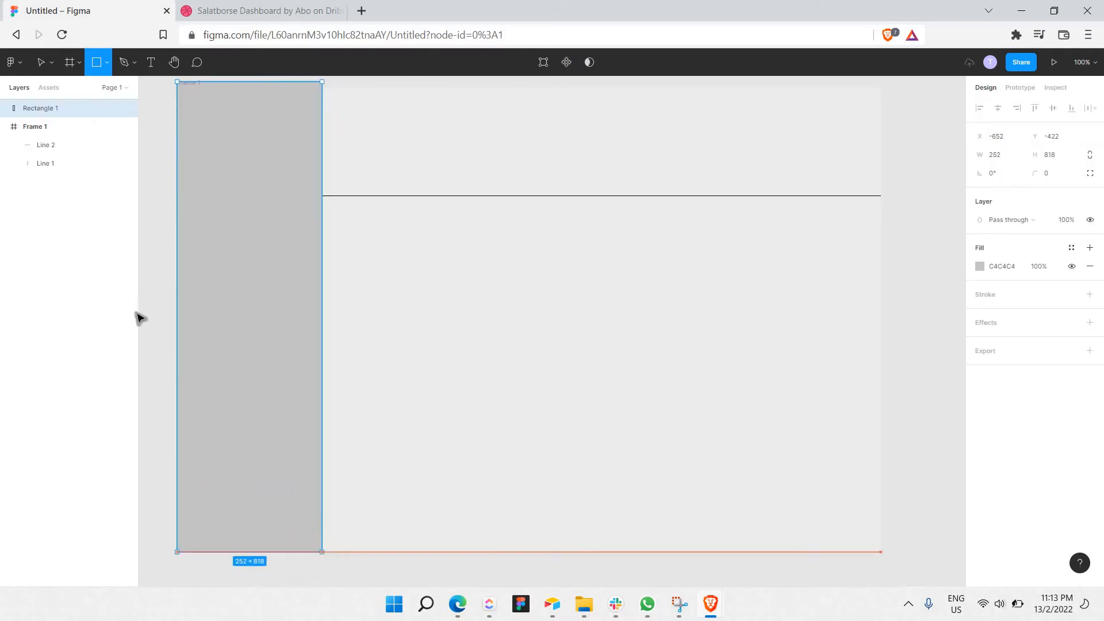
left_click_drag(51, 138, 52, 129)
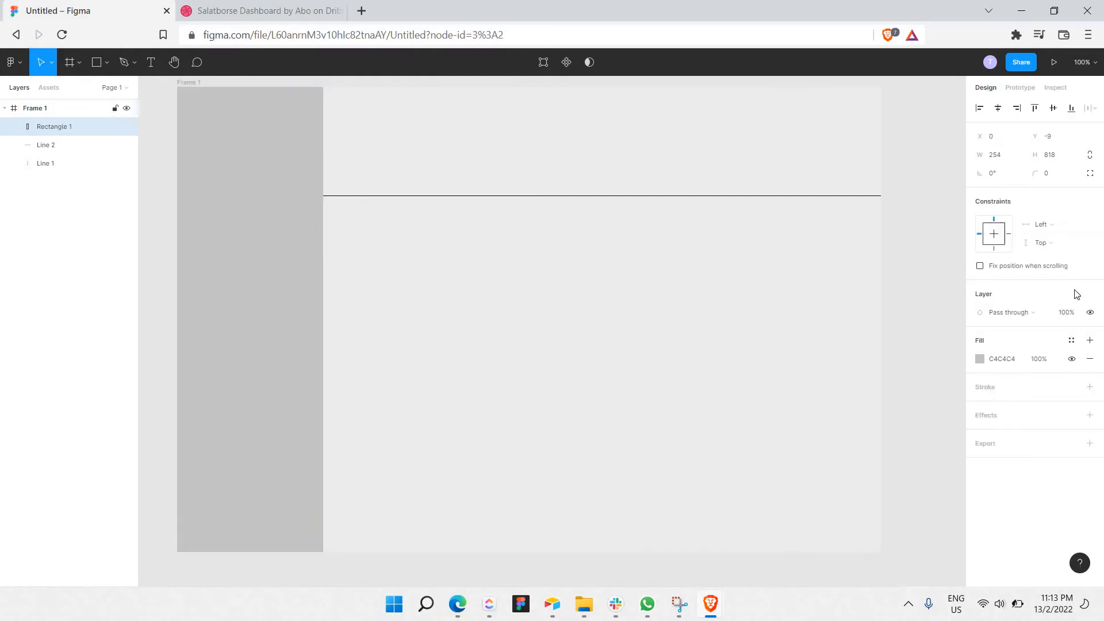
Fill the sidebar rectangle with white FFFFFF
left_click(980, 358)
left_click_drag(880, 331, 502, 109)
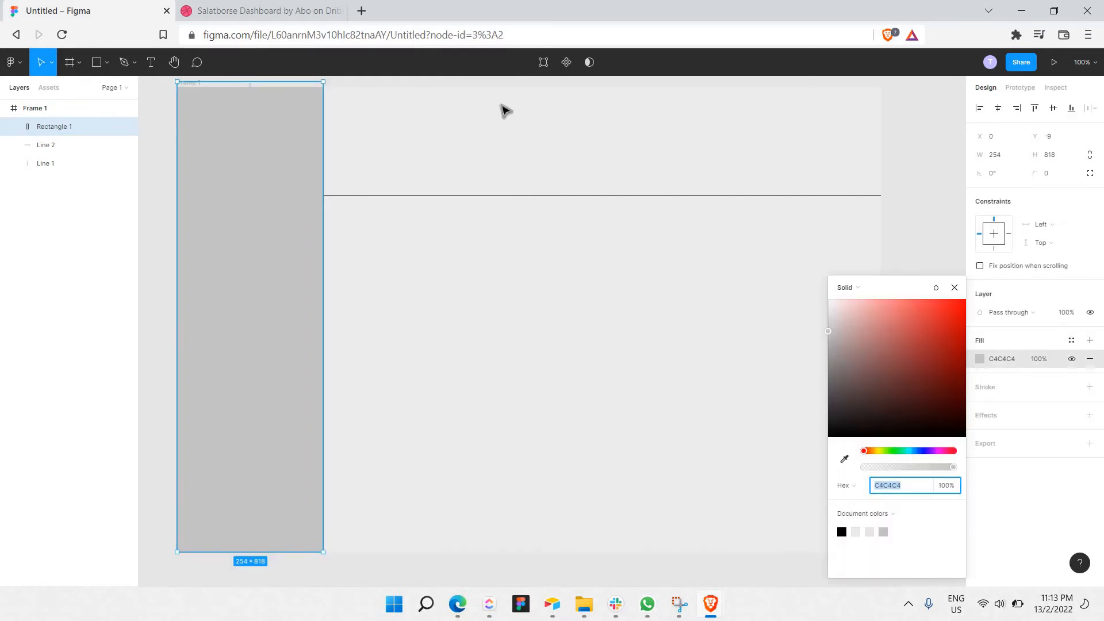
key("Escape")
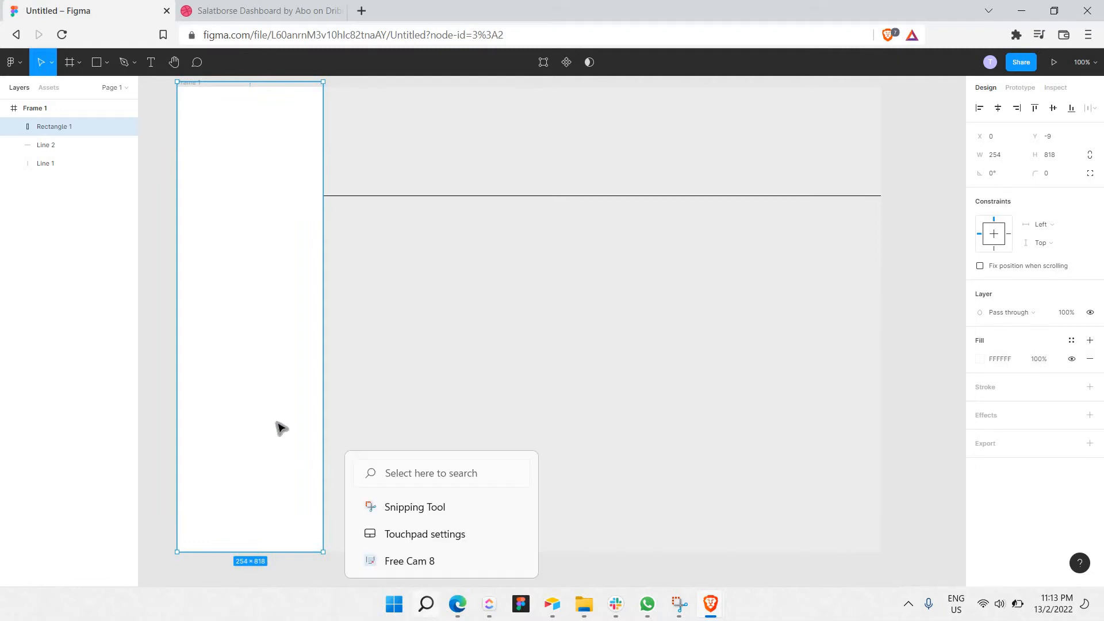
key("Escape")
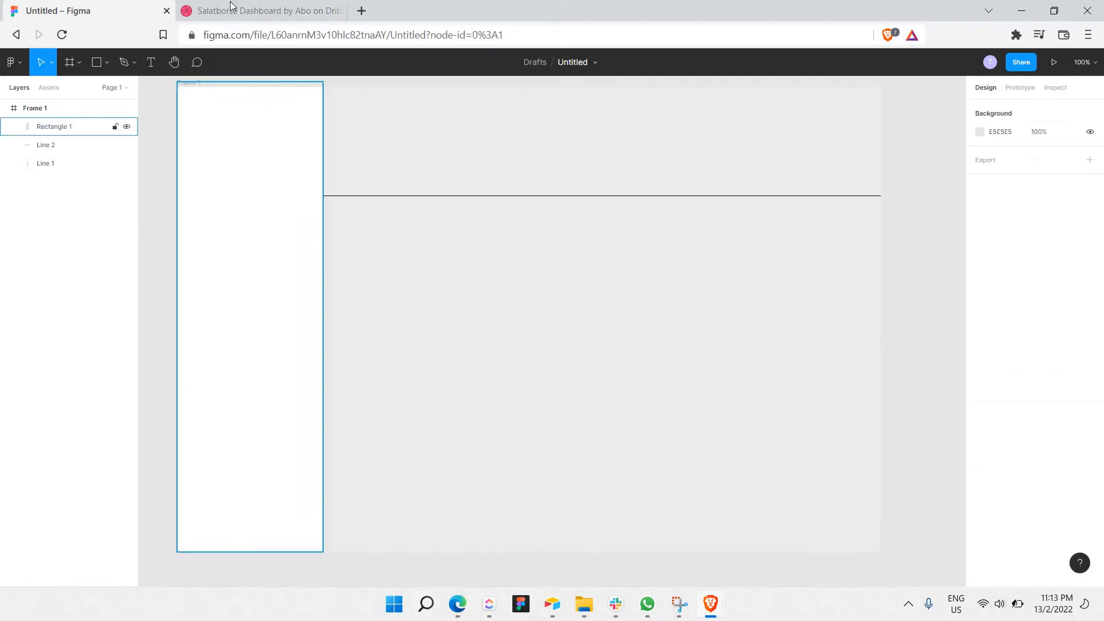
Check the header in the Dribbble reference and draw a rectangle about 1243 × 201 across the top of the frame
left_click(230, 6)
key("ctrl+shift+Tab")
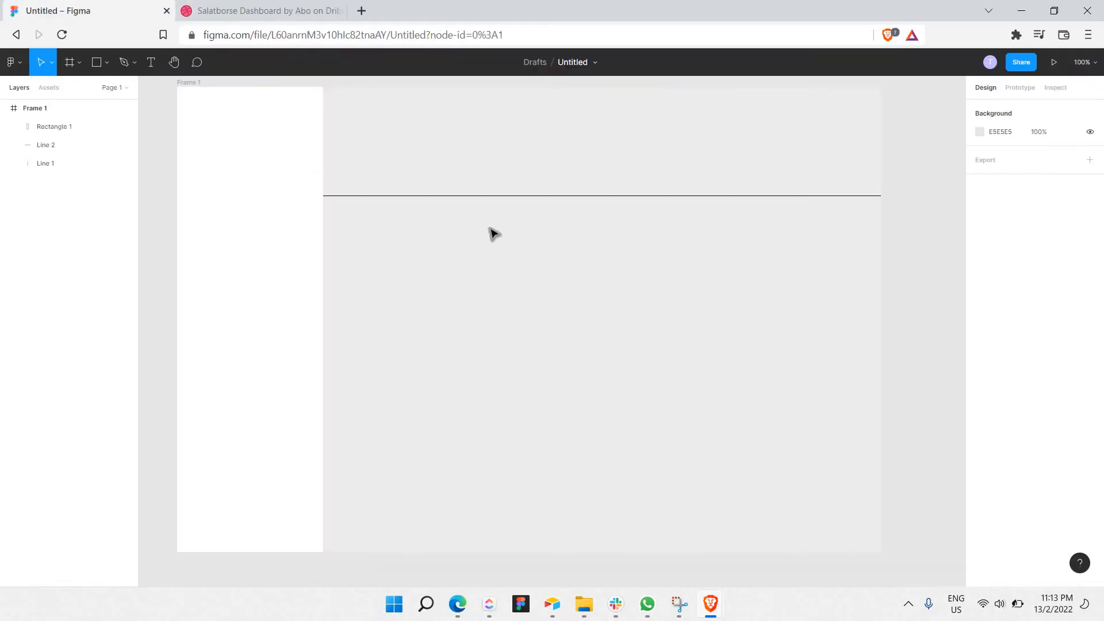
left_click(286, 9)
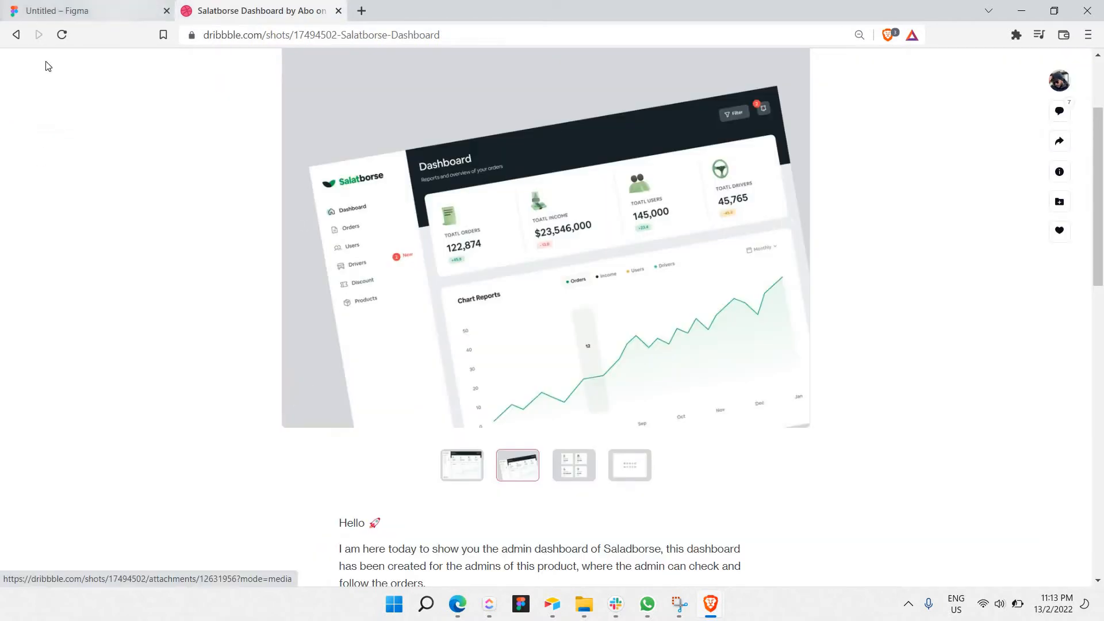
key("ctrl+shift+Tab")
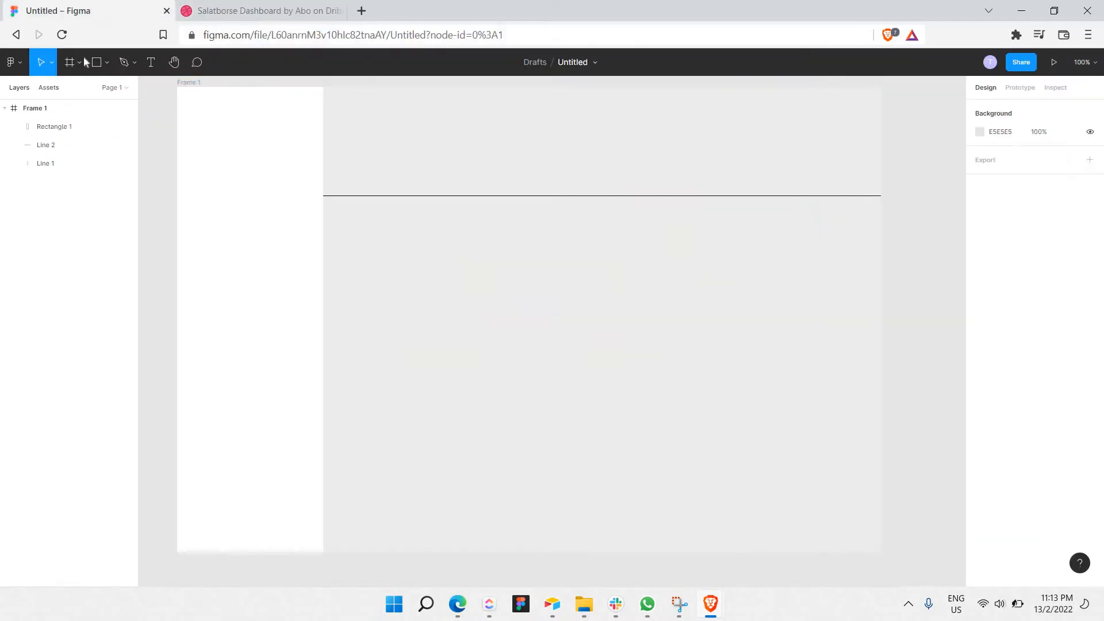
left_click(96, 62)
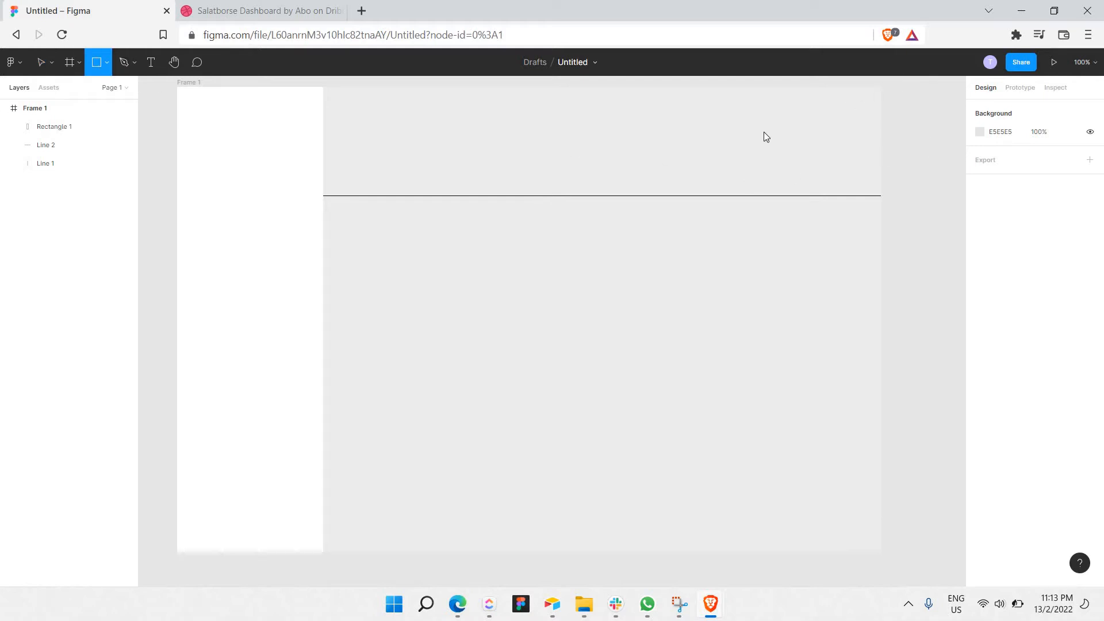
mouse_move(900, 84)
left_mouse_down()
mouse_move(249, 163)
mouse_move(185, 200)
left_mouse_up()
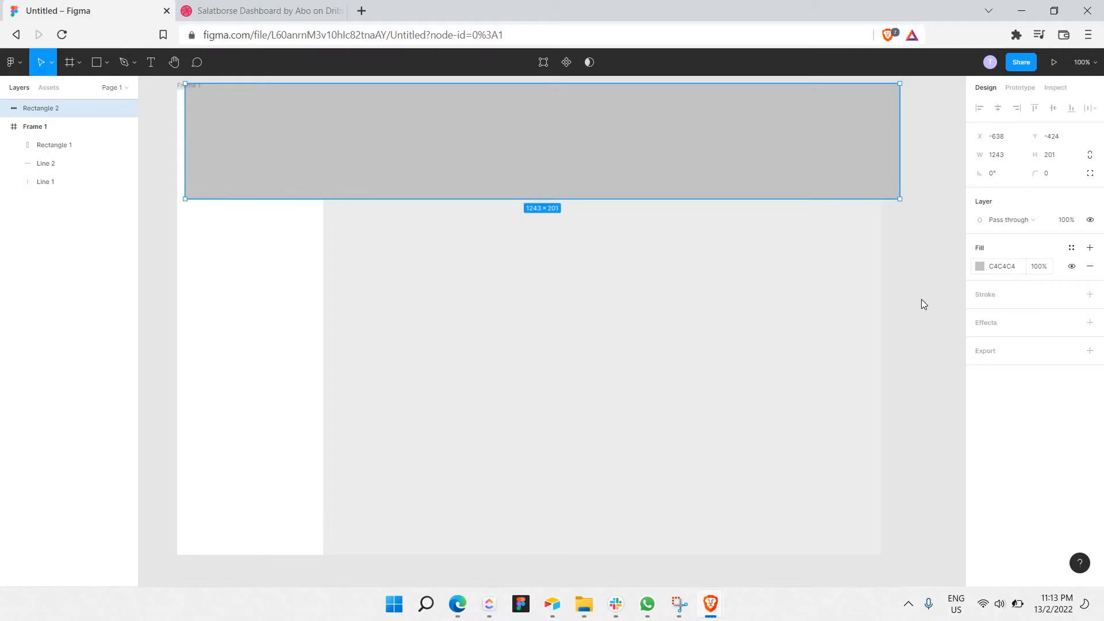
Fill the header rectangle with black 000000 and place it inside the frame, layered directly beneath the sidebar rectangle
left_click(979, 266)
type("000")
key("Return")
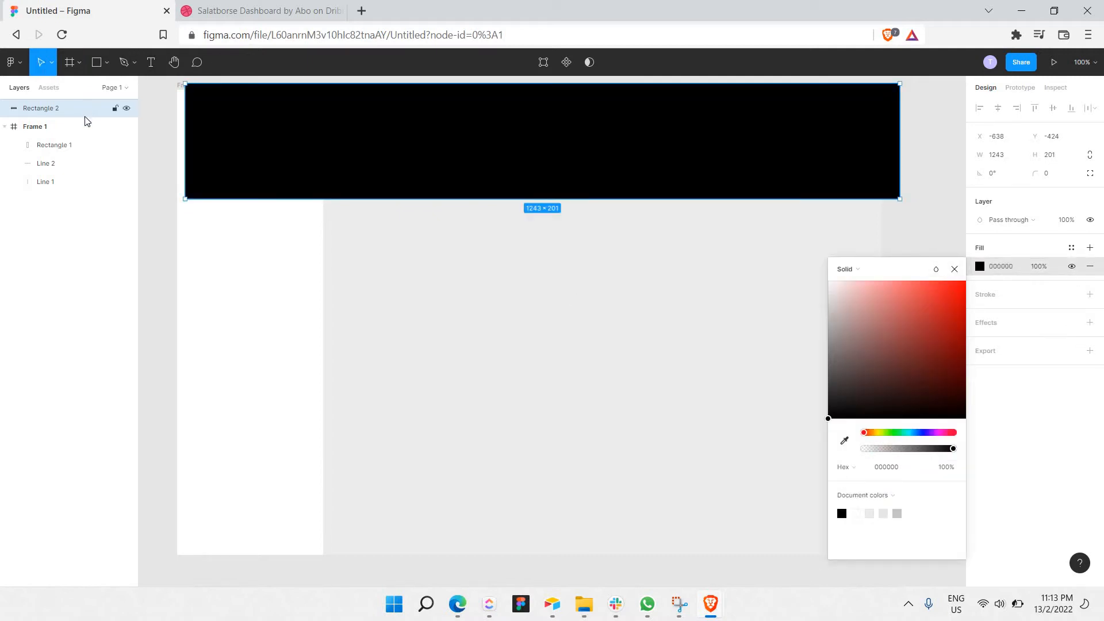
left_click_drag(85, 117, 85, 150)
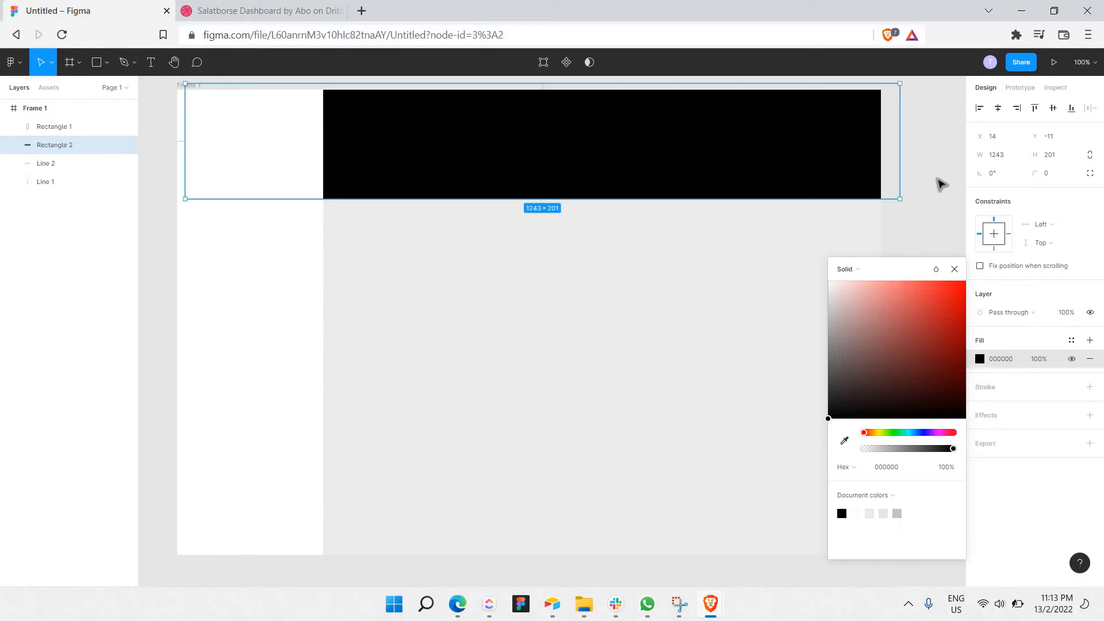
left_click(940, 184)
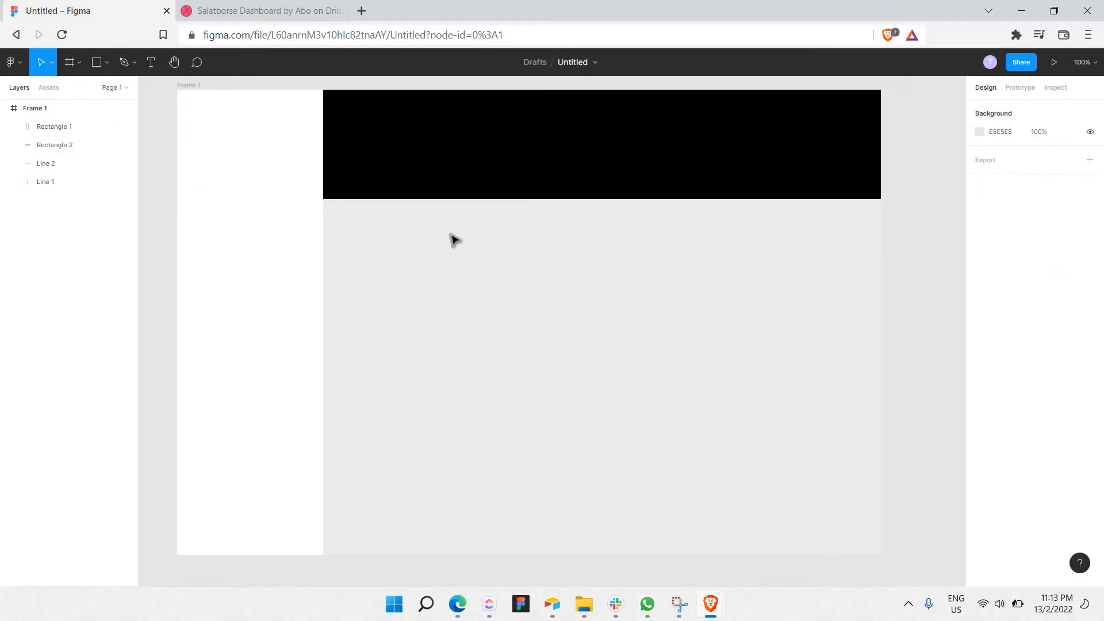
Compare with the Dribbble reference and add a drop shadow with blur 18 and 10% opacity to the whole frame
left_click(261, 5)
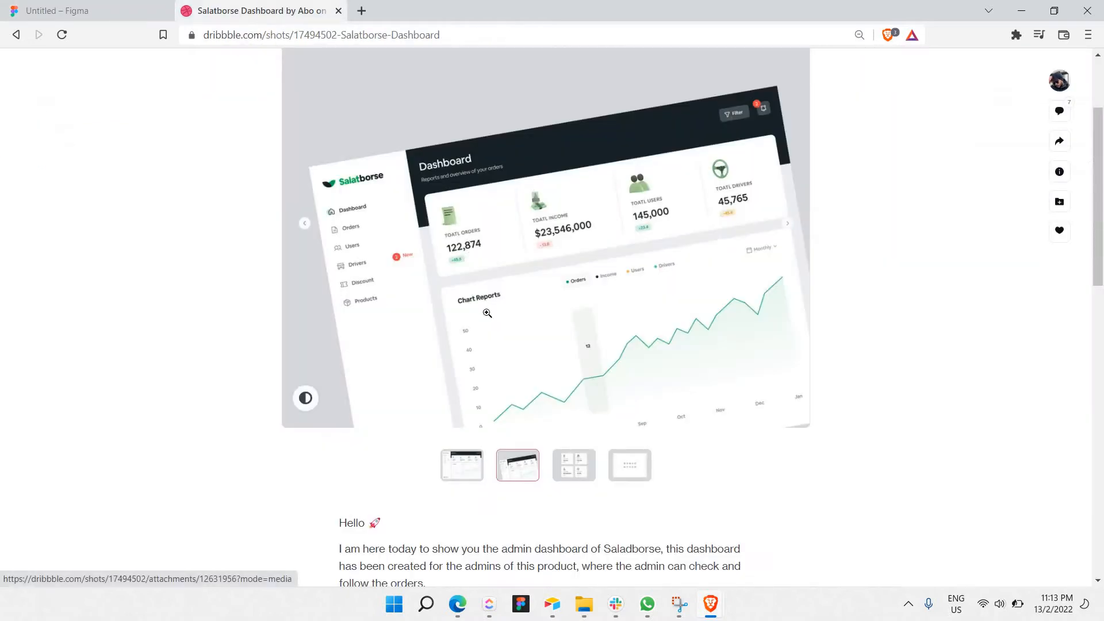
left_click(122, 5)
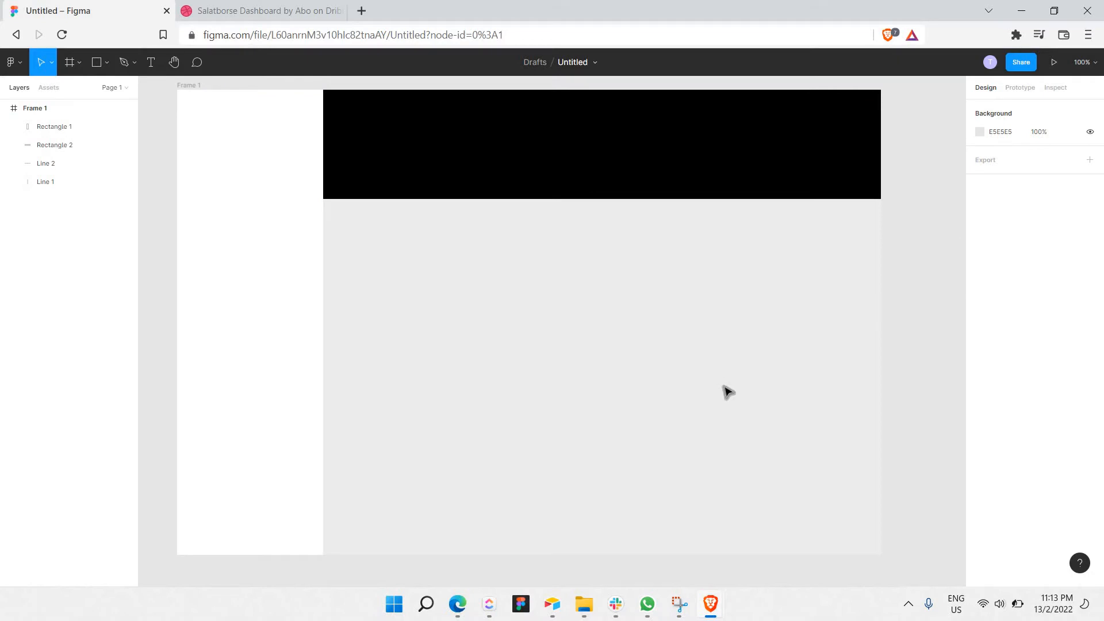
left_click(789, 268)
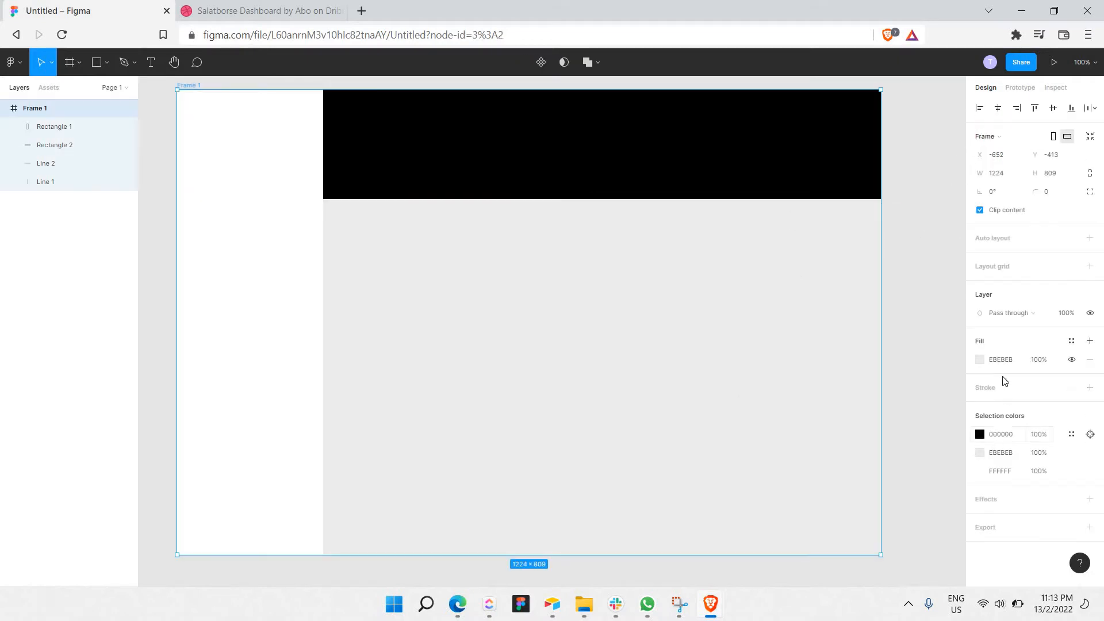
left_click(983, 501)
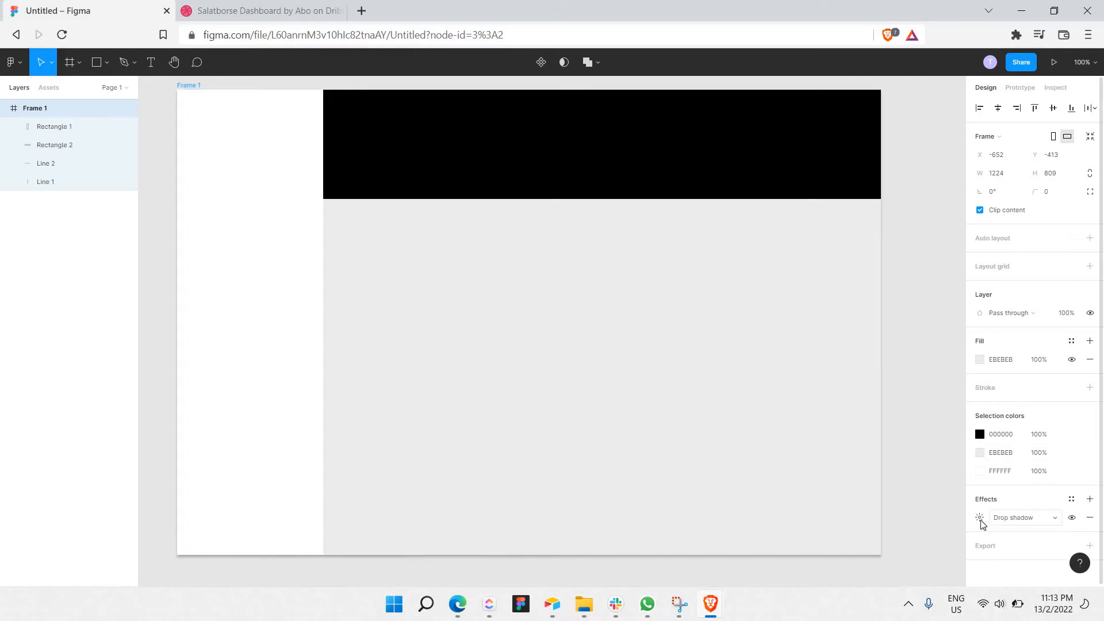
left_click(981, 519)
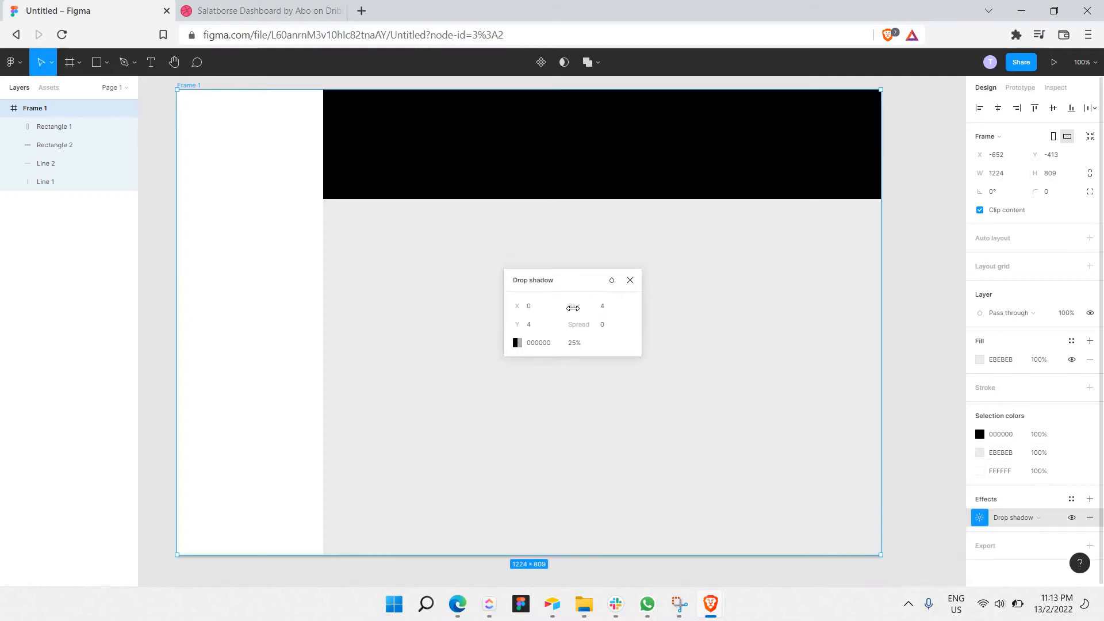
left_click_drag(562, 299, 735, 322)
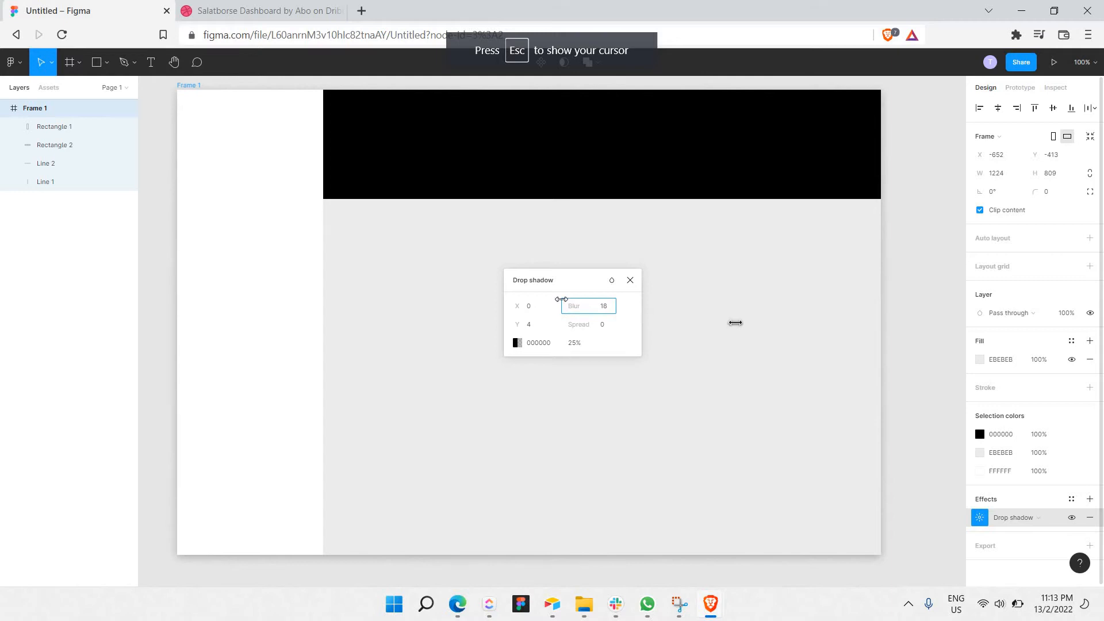
left_click(574, 345)
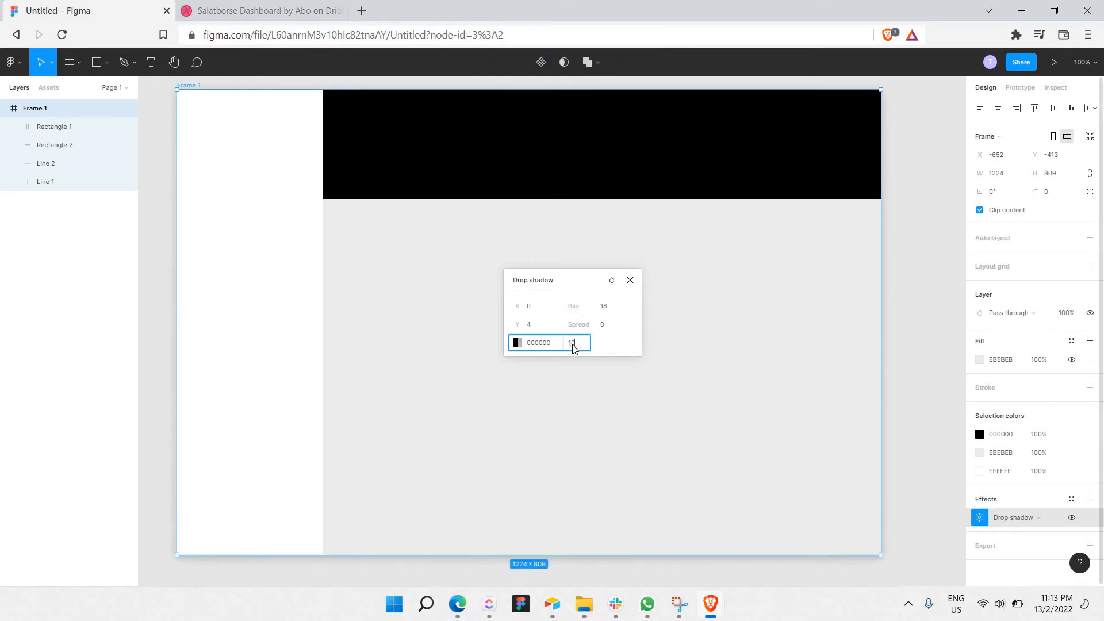
key("Return")
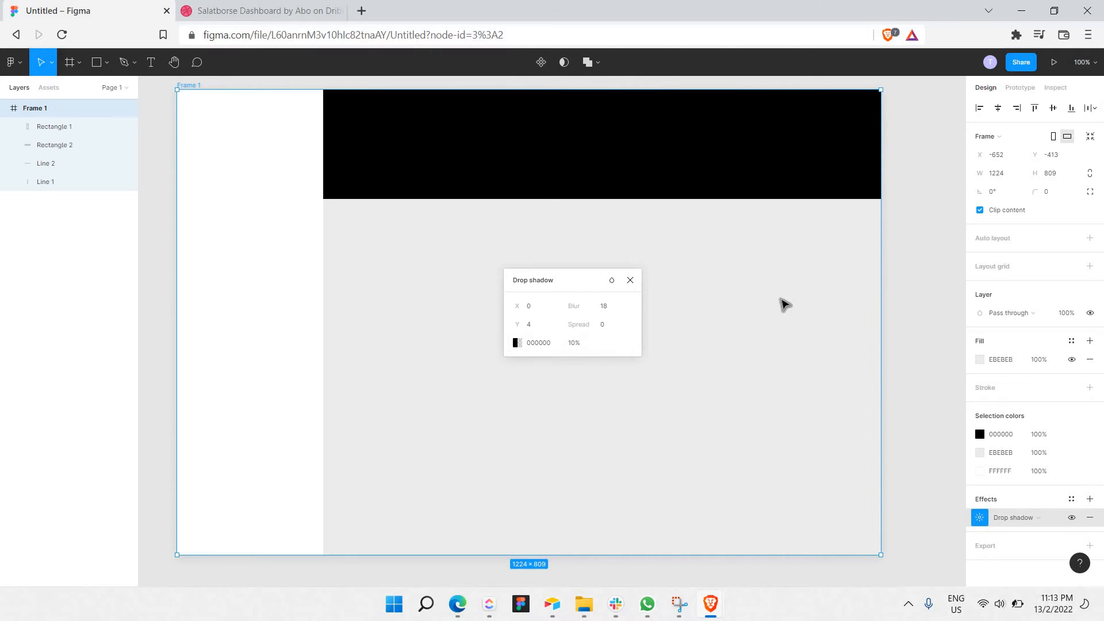
left_click(785, 304)
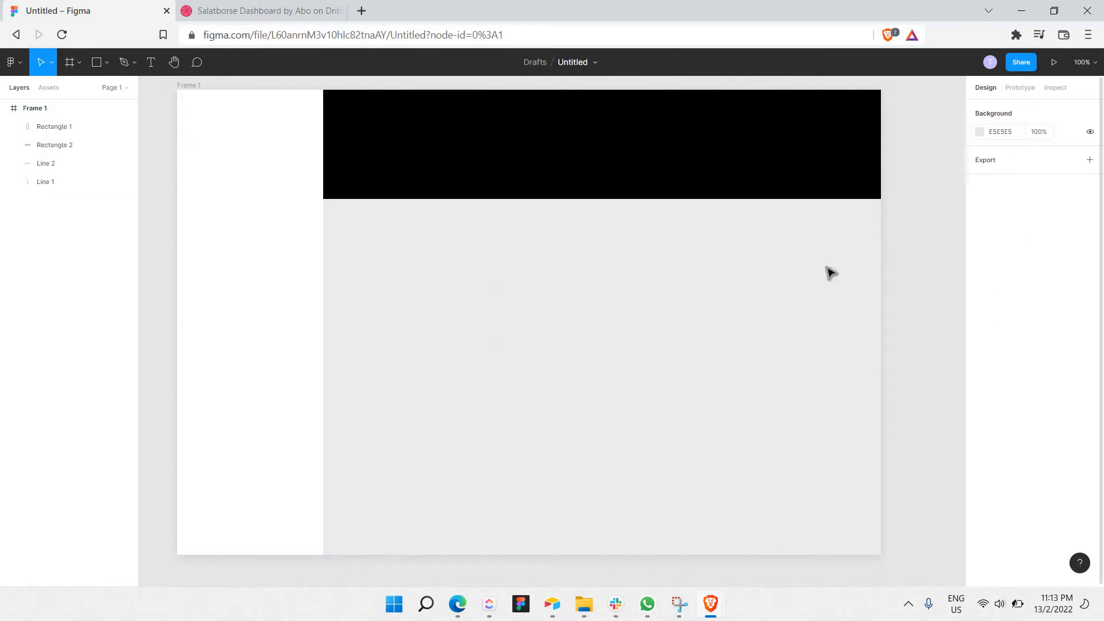
Reduce the opacity of the frame's drop shadow to 5%
left_click(626, 387, "ctrl")
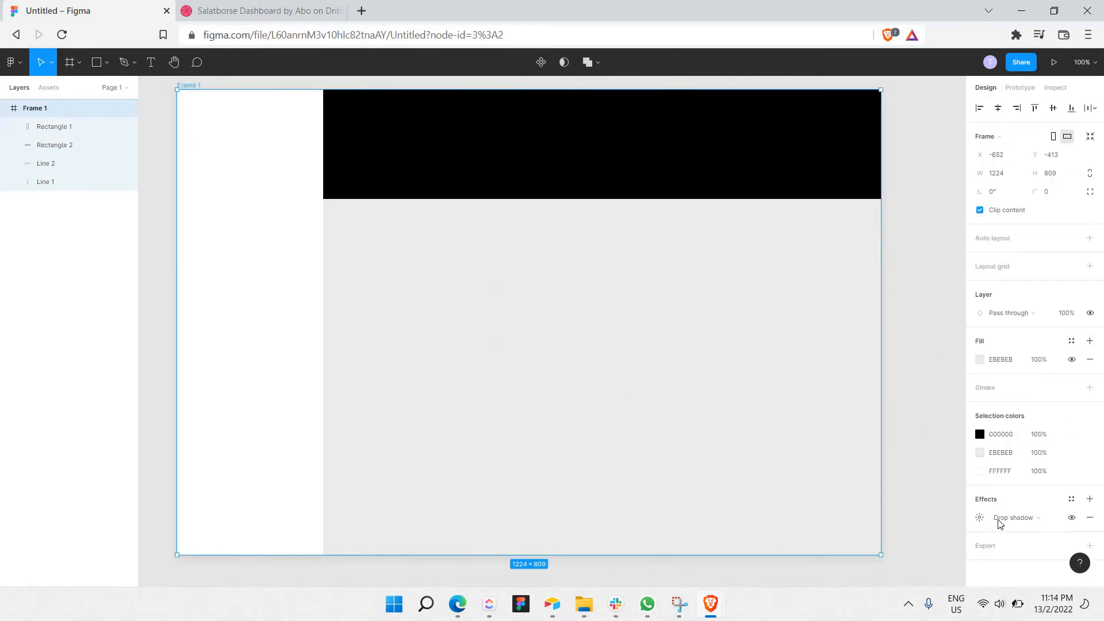
left_click(979, 517)
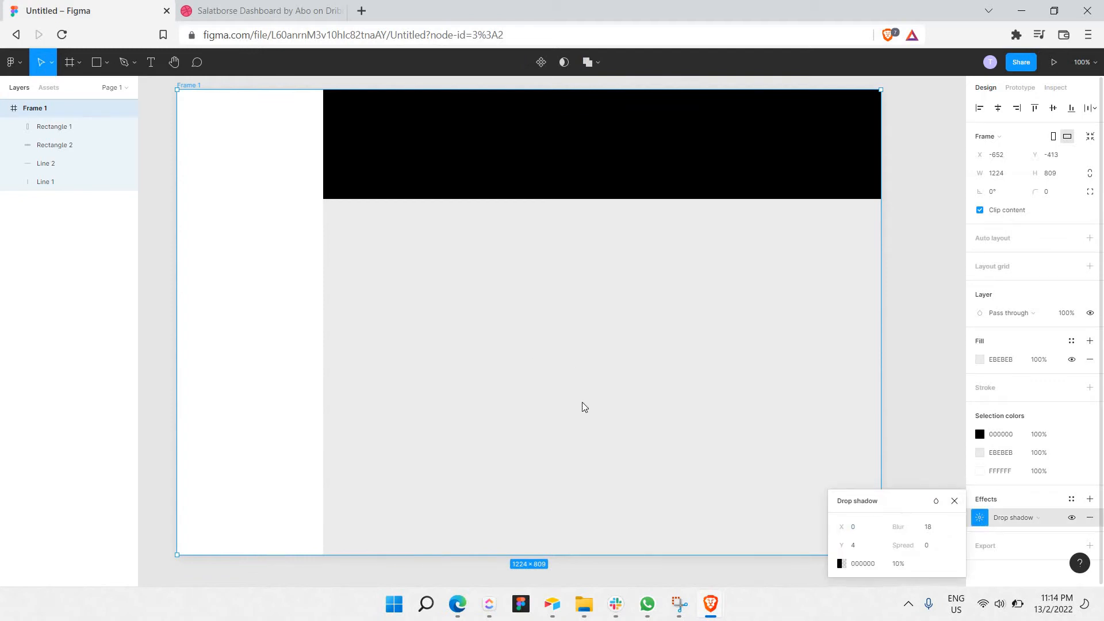
left_click(534, 423)
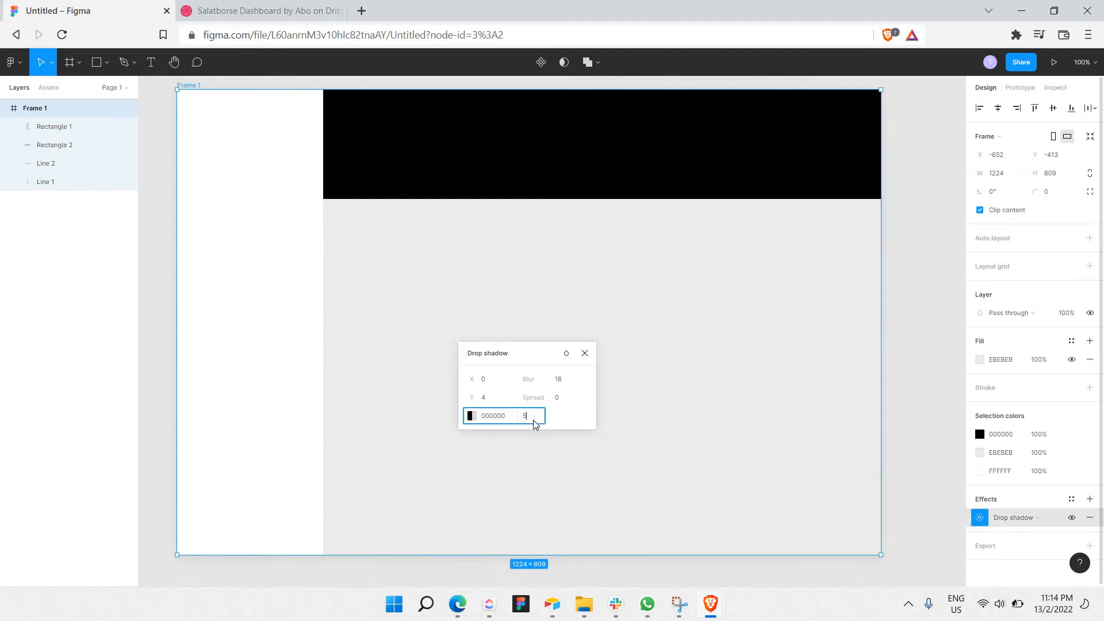
key("Return")
left_click(585, 353)
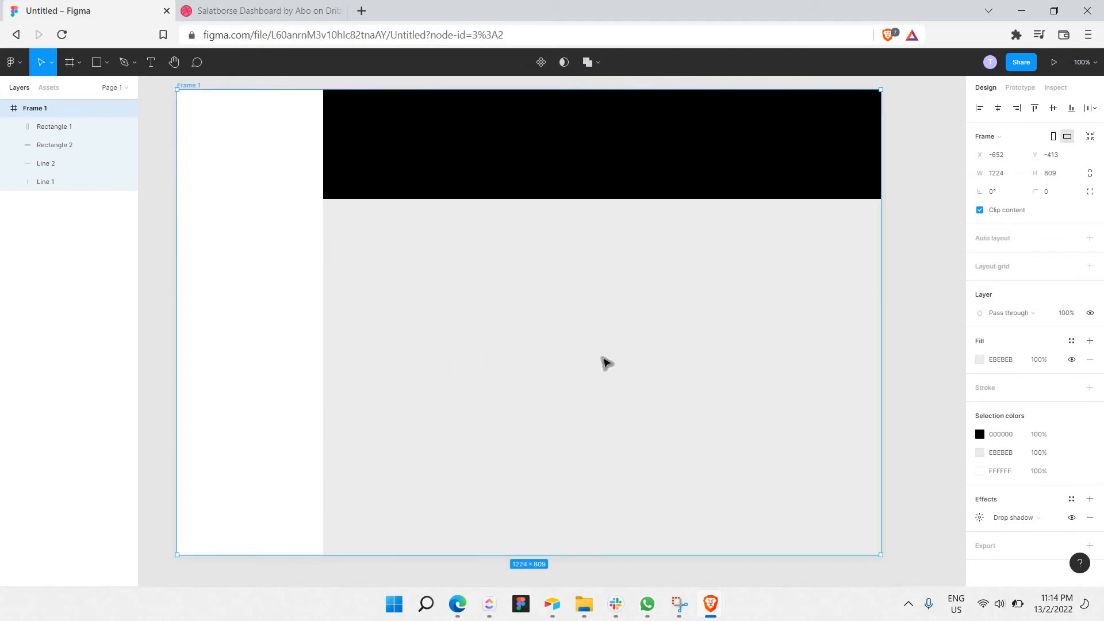
key("Escape")
Check the stats card in the Dribbble reference and draw a rectangle about 855 × 185 overlapping the black header's lower edge
scroll(575, 338, "up", 2)
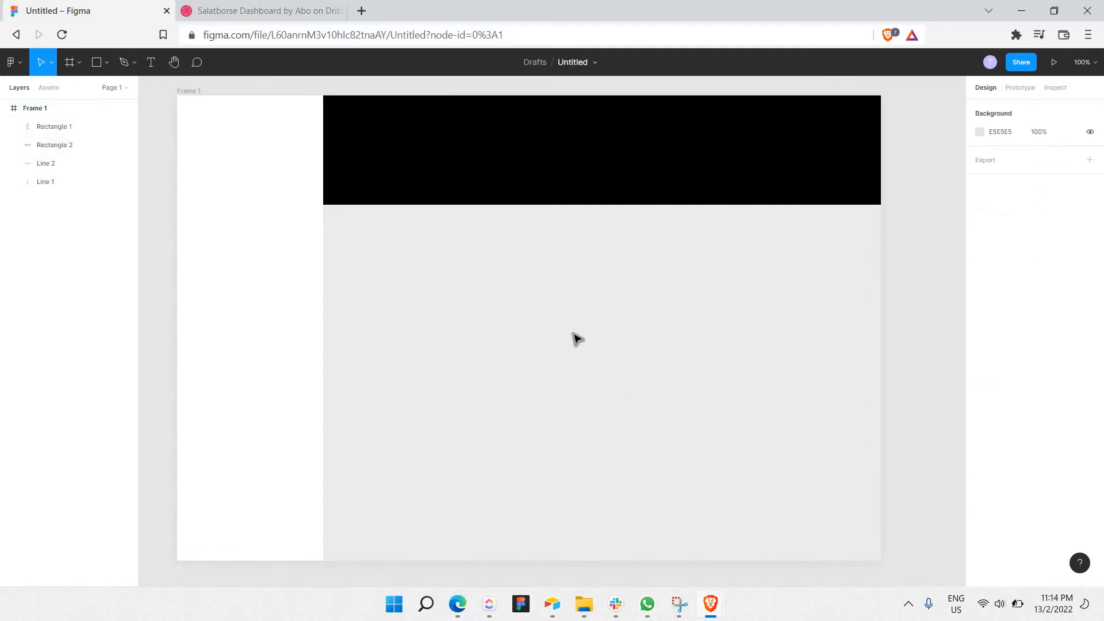
left_click(234, 11)
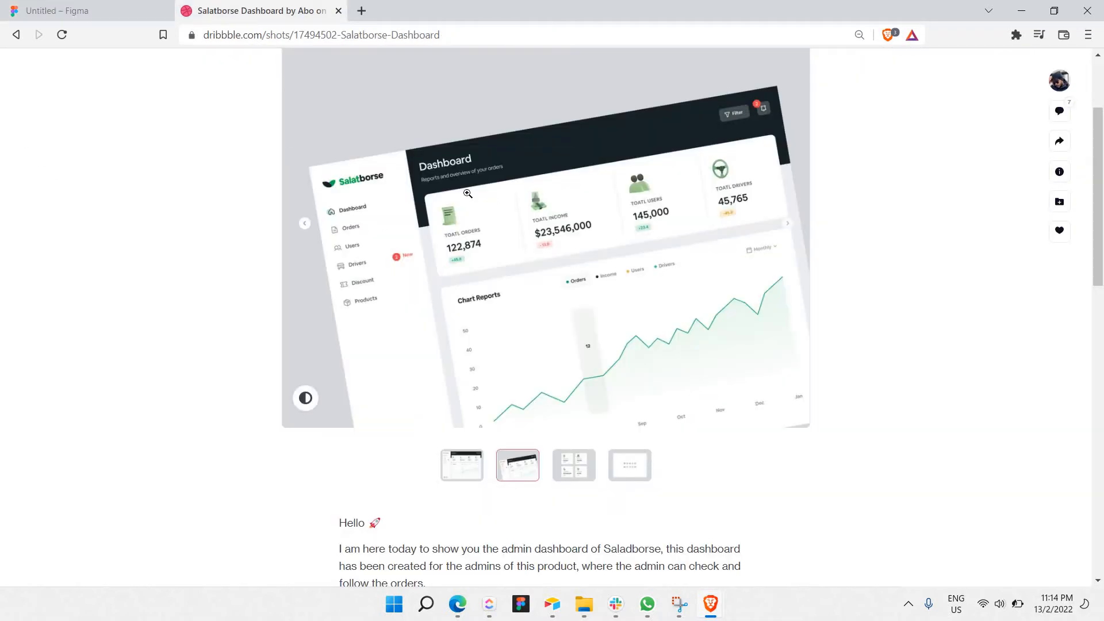
left_click(98, 11)
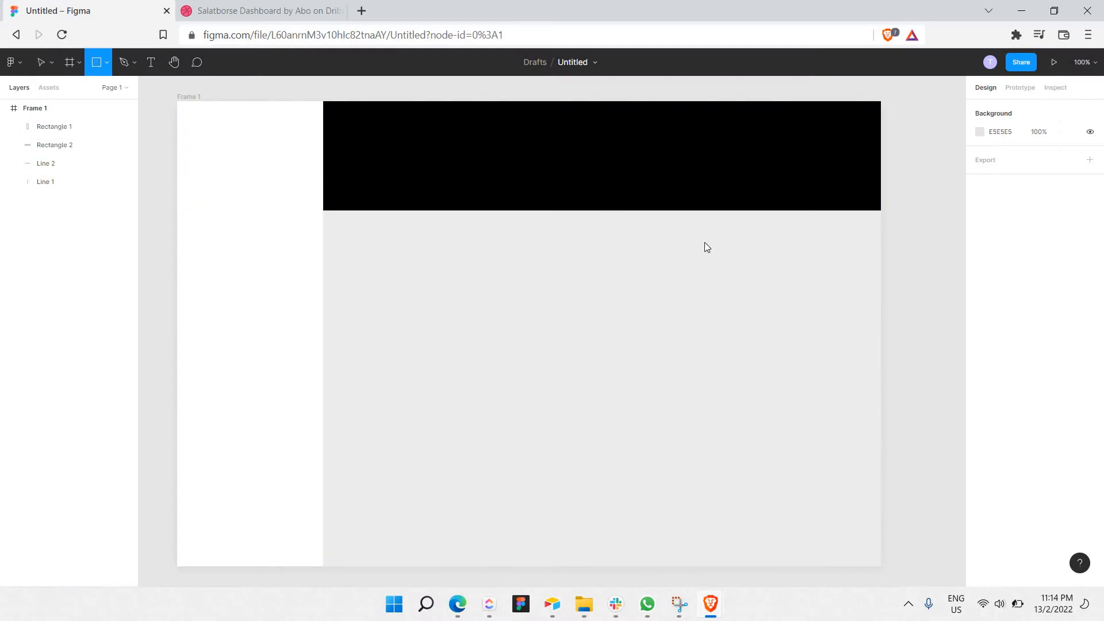
left_click_drag(360, 170, 852, 278)
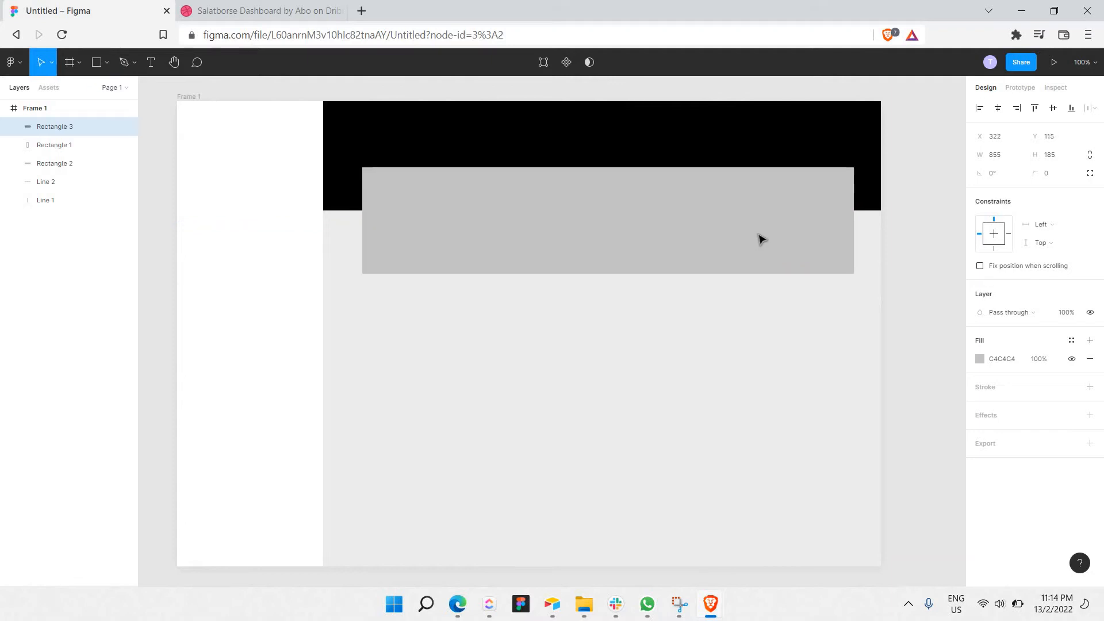
left_click_drag(761, 239, 756, 234)
Fill the new card rectangle with white FFFFFF and set its corner radius to 10
left_click(980, 359)
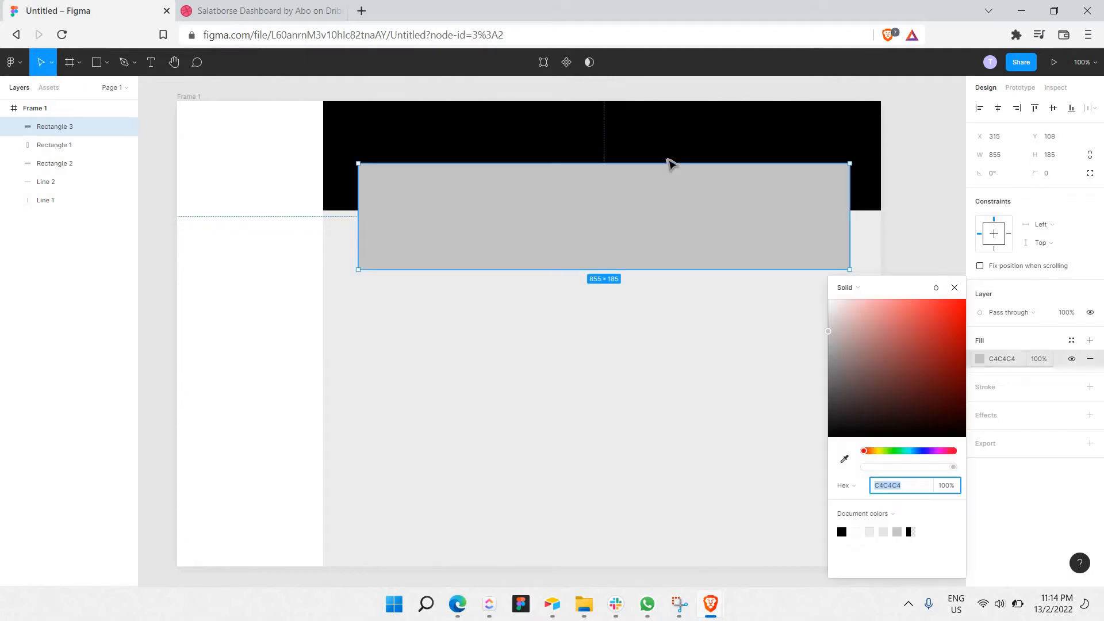
type("fff")
key("Return")
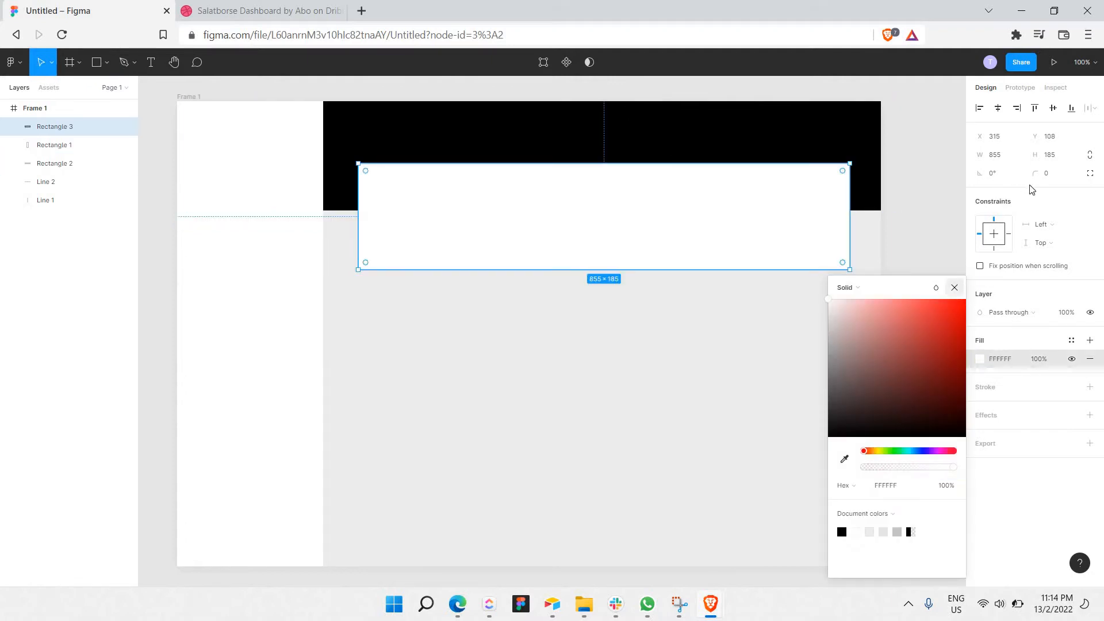
left_click(1051, 174)
left_click(1053, 173)
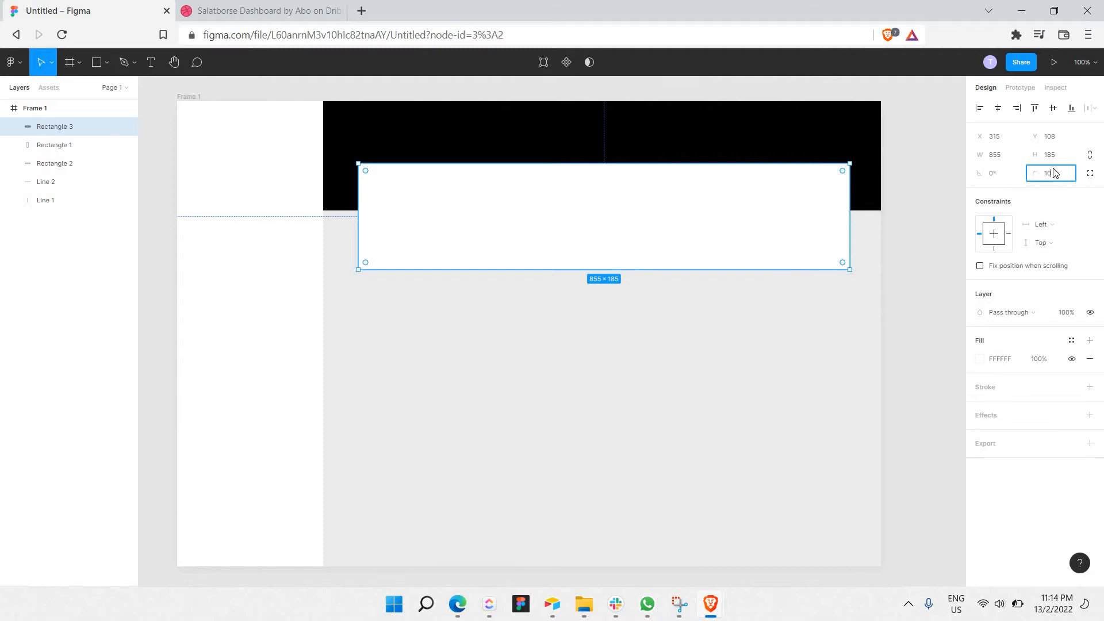
type("10")
key("Return")
Compare with the Dribbble reference and give the white card a drop shadow with Y 0, blur 9 and 5% opacity
left_click(242, 3)
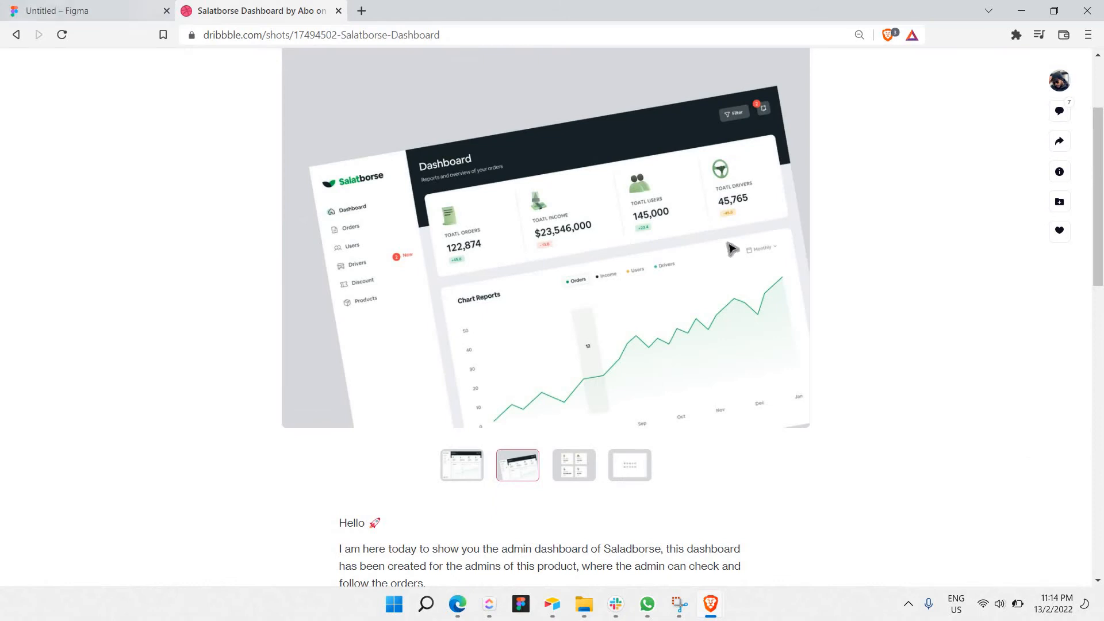
key("ctrl+Tab")
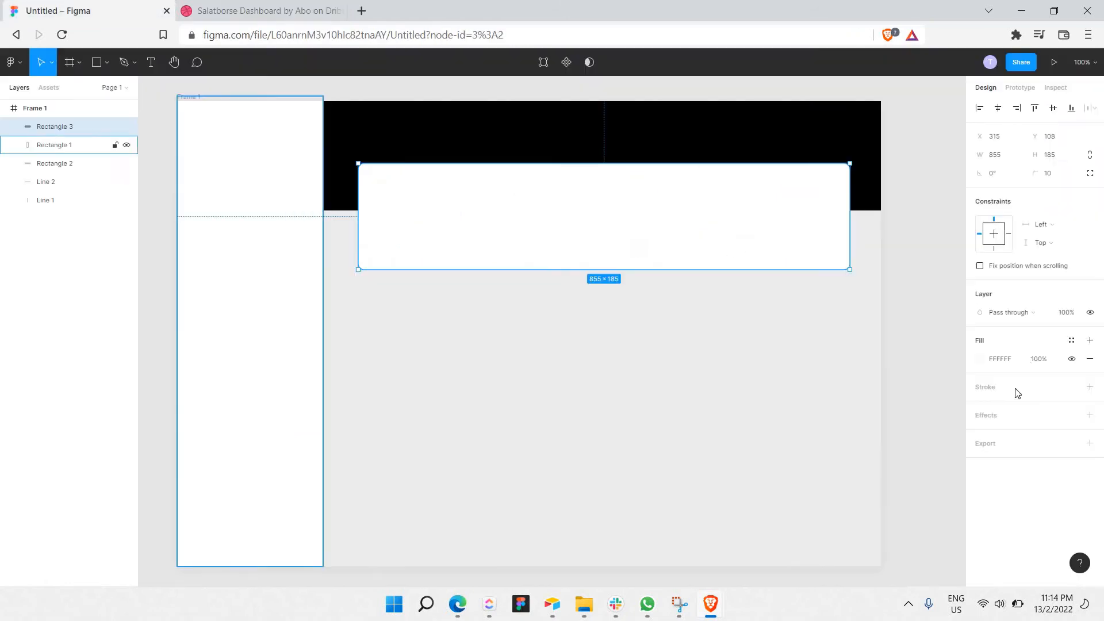
left_click(981, 419)
left_click(979, 434)
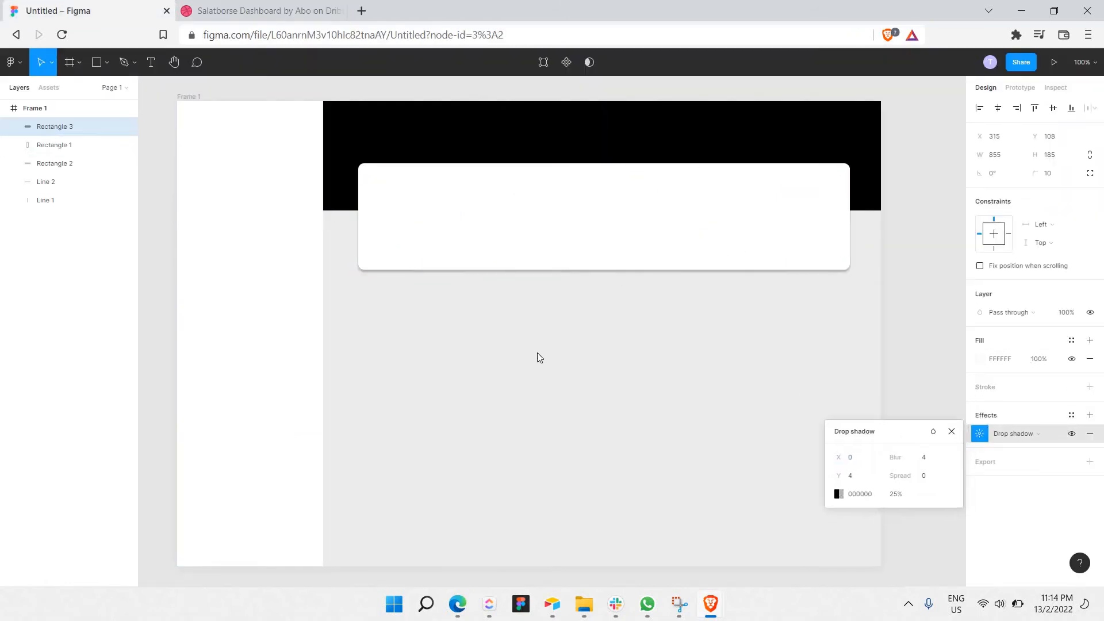
left_click_drag(894, 431, 538, 353)
left_click(500, 404)
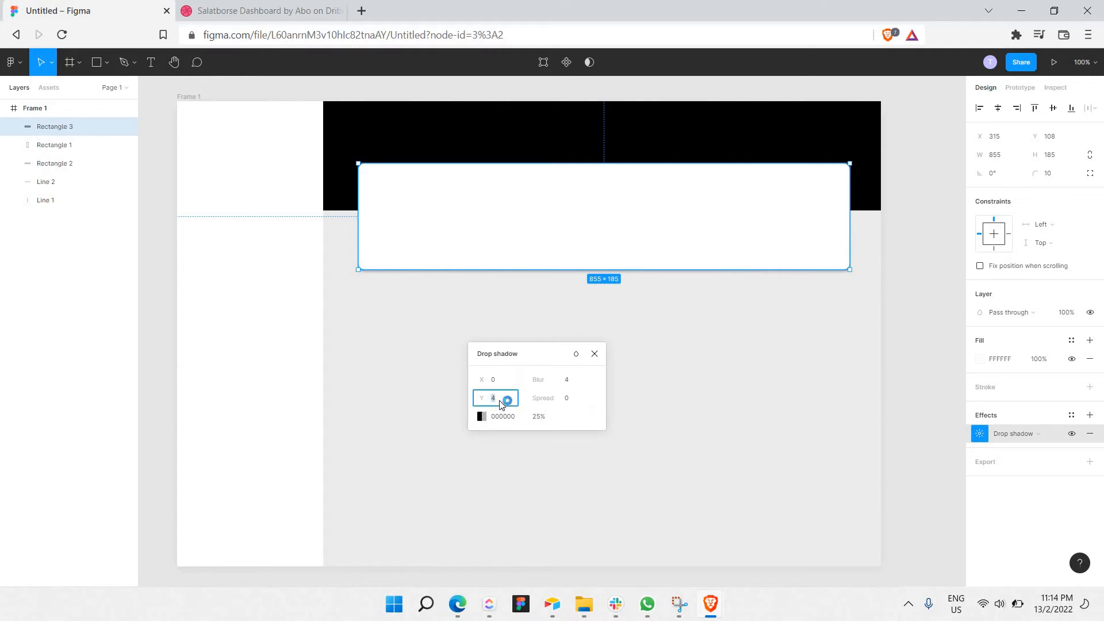
type("0")
left_click_drag(538, 379, 598, 386)
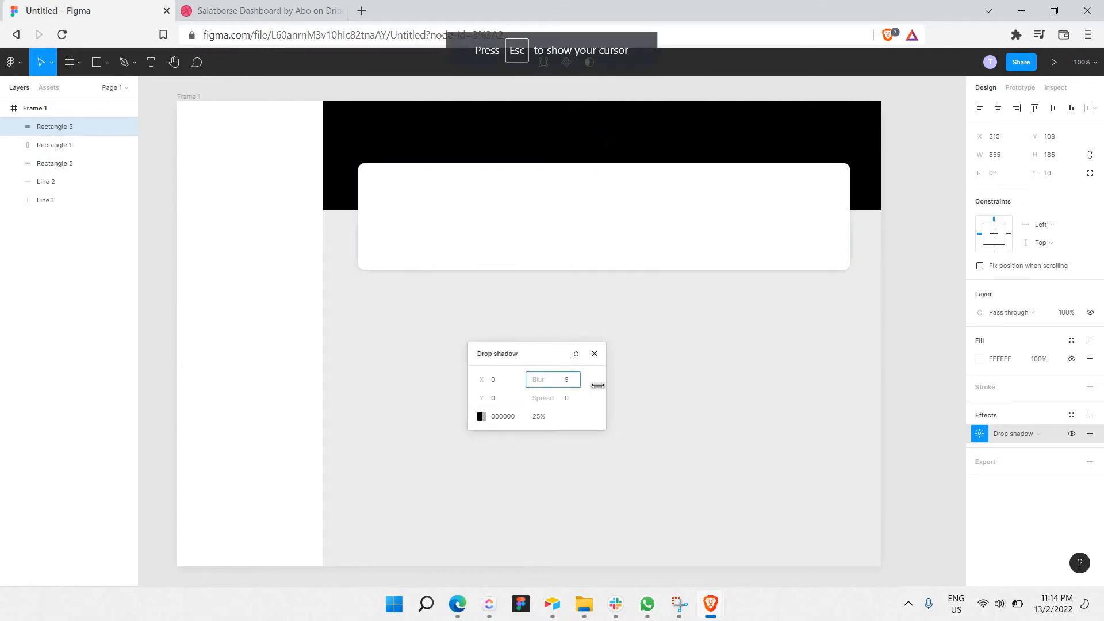
left_click(541, 418)
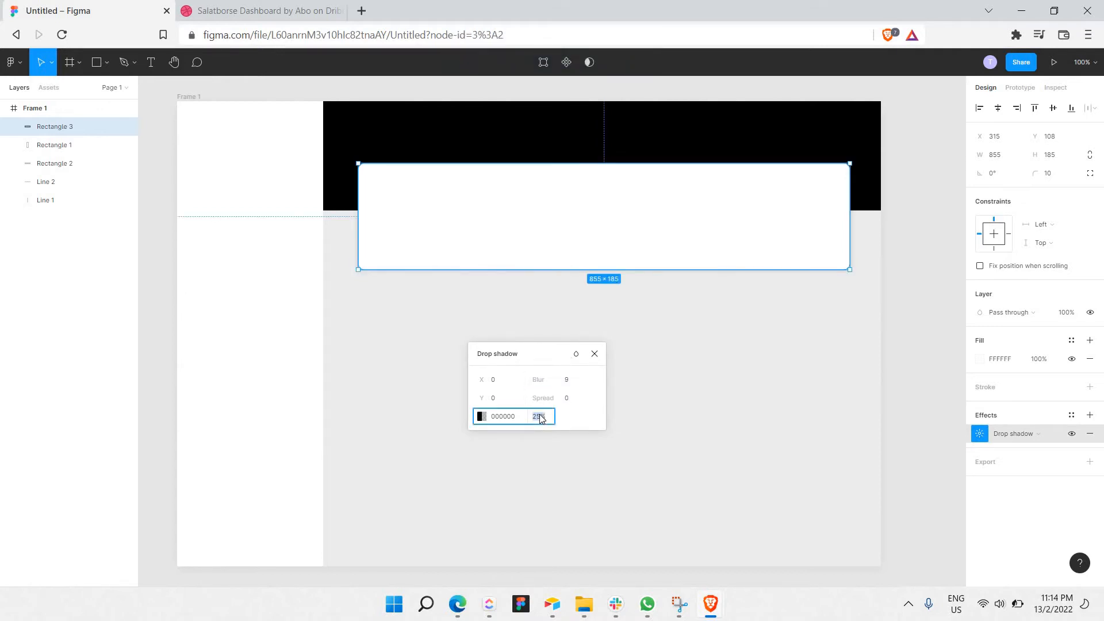
type("5")
key("Return")
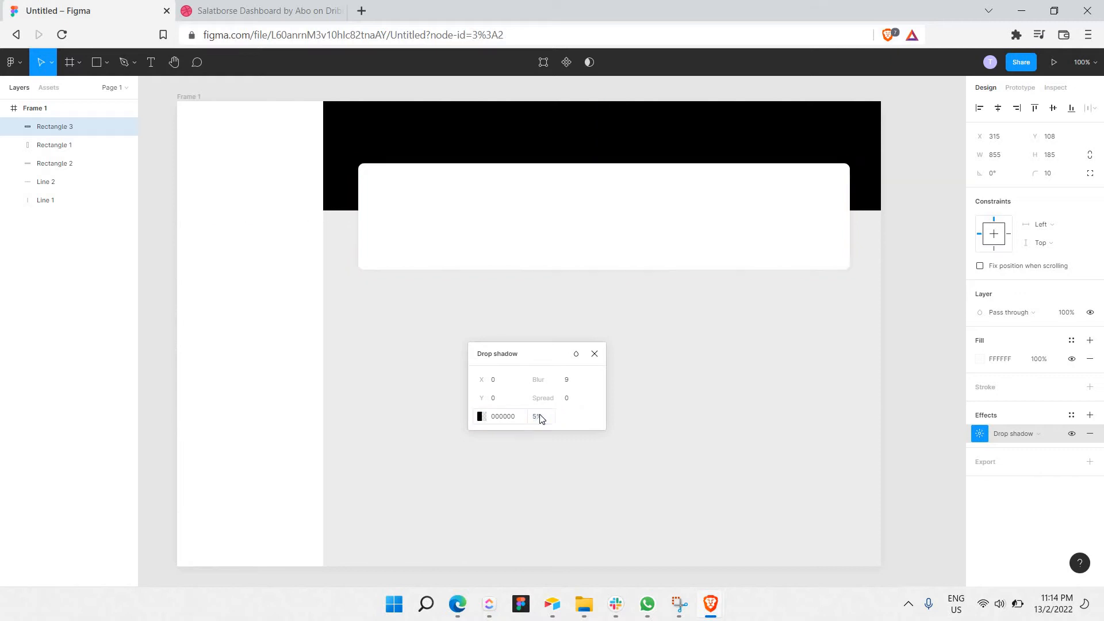
left_click(594, 354)
Review the frame's drop shadow settings and look over the cards in the Dribbble reference
left_click(751, 397)
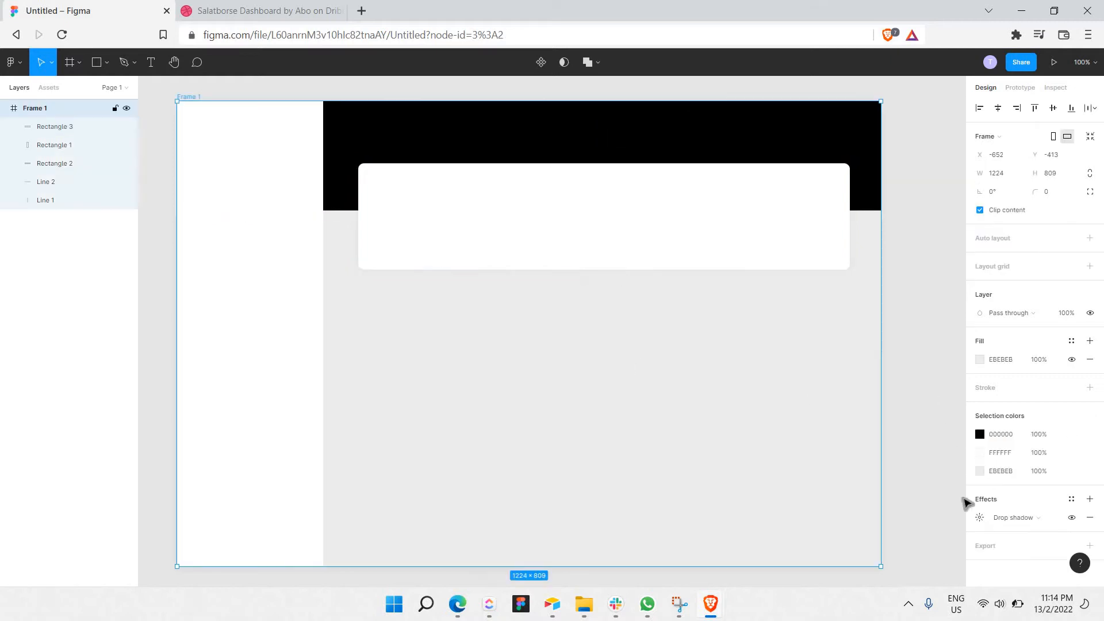
left_click(979, 517)
left_click(858, 550)
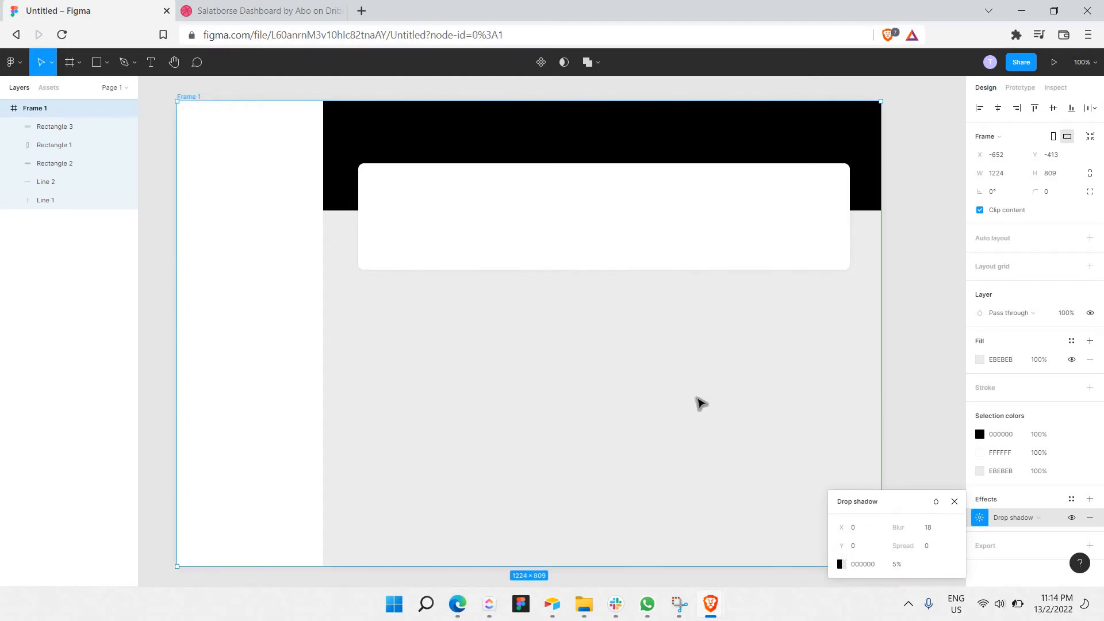
left_click(703, 402)
key("ctrl+Tab")
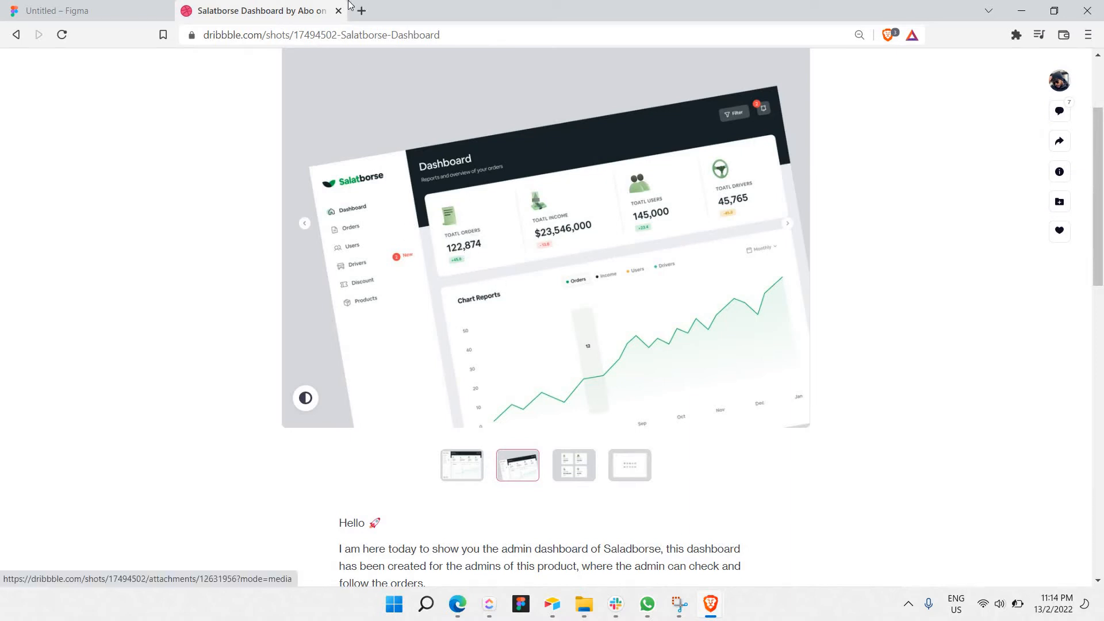
key("ctrl+Tab")
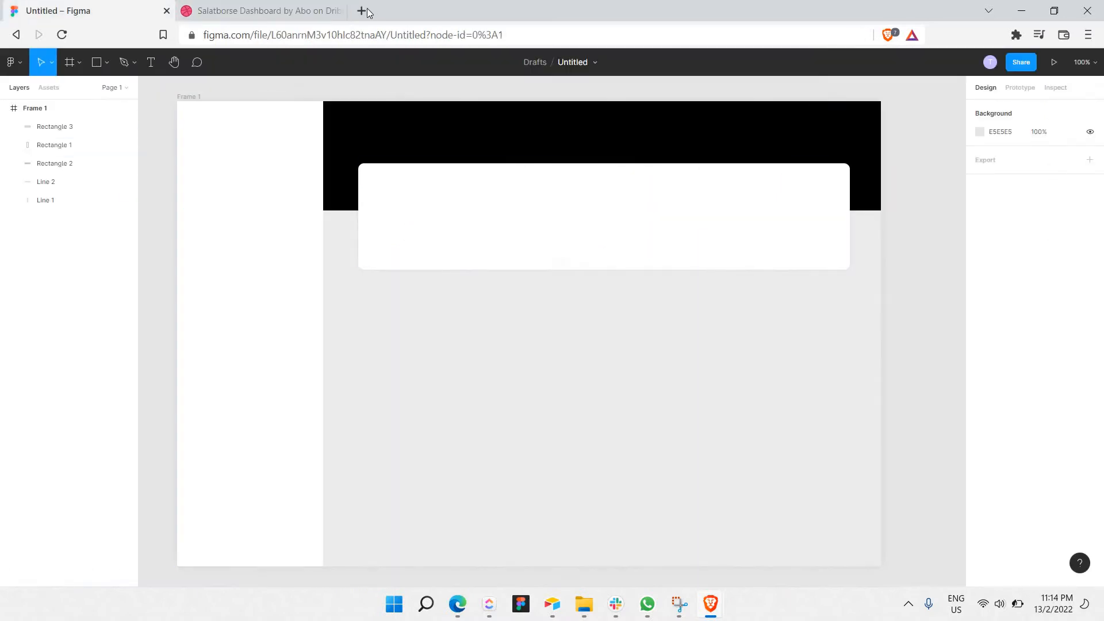
Open Flaticon's avatar icon search in a new tab and check the card icons in the Dribbble reference
left_click(361, 11)
type("fla")
key("Return")
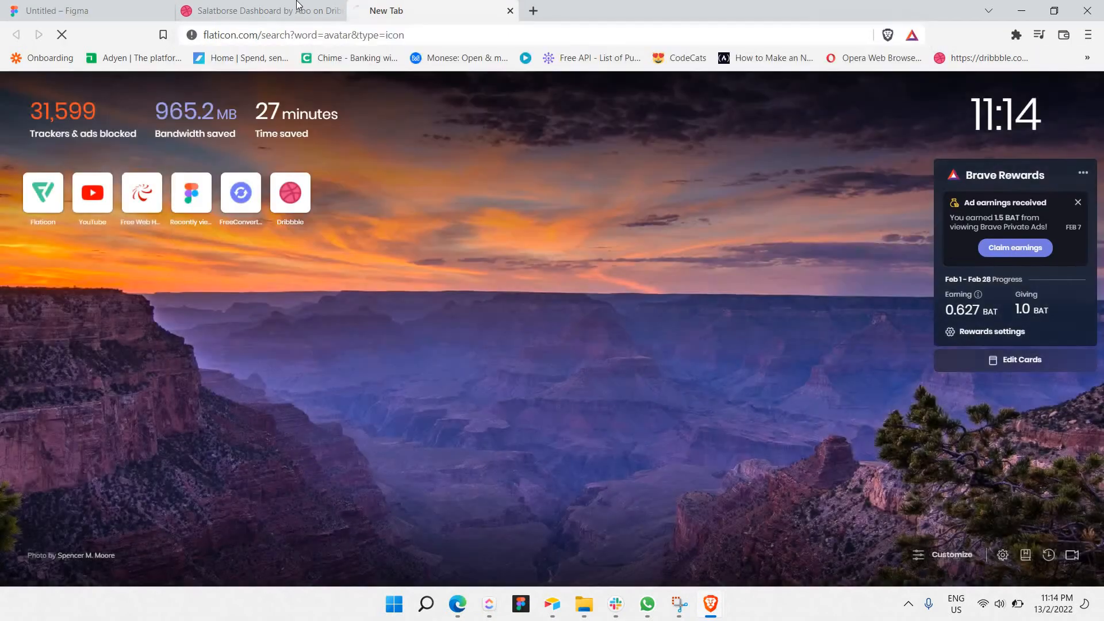
key("ctrl+shift+Tab")
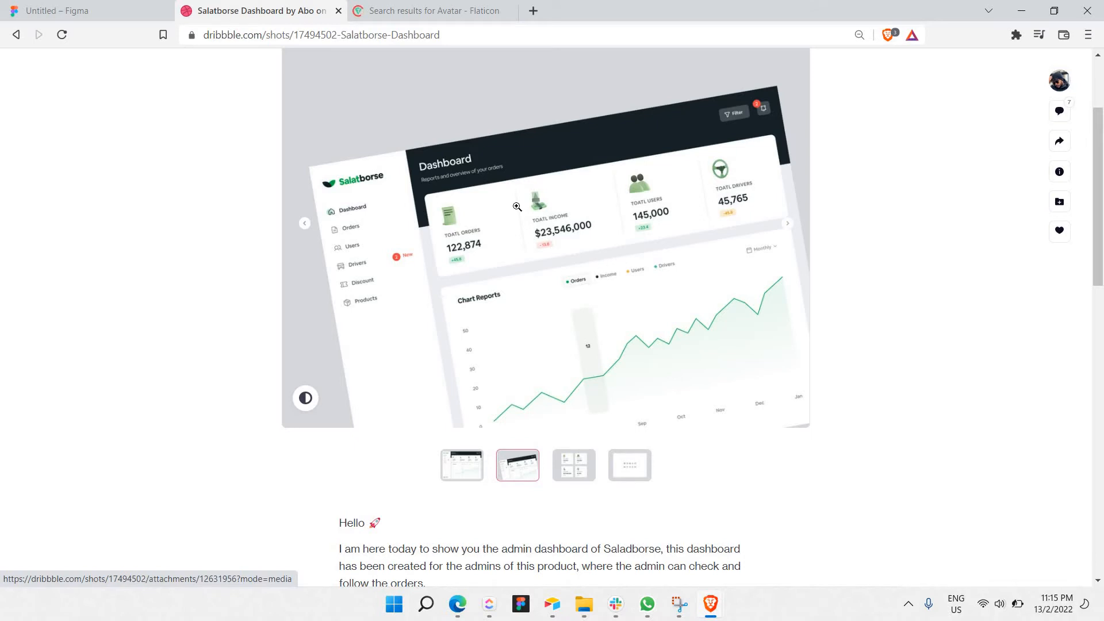
left_click(428, 8)
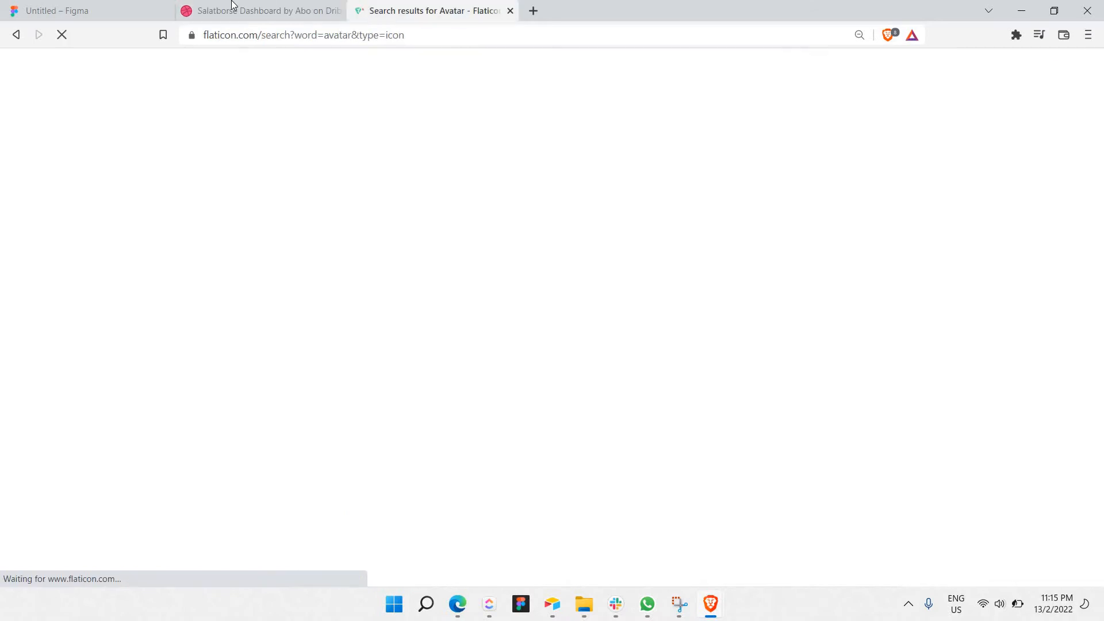
left_click(230, 10)
key("ctrl+shift+Tab")
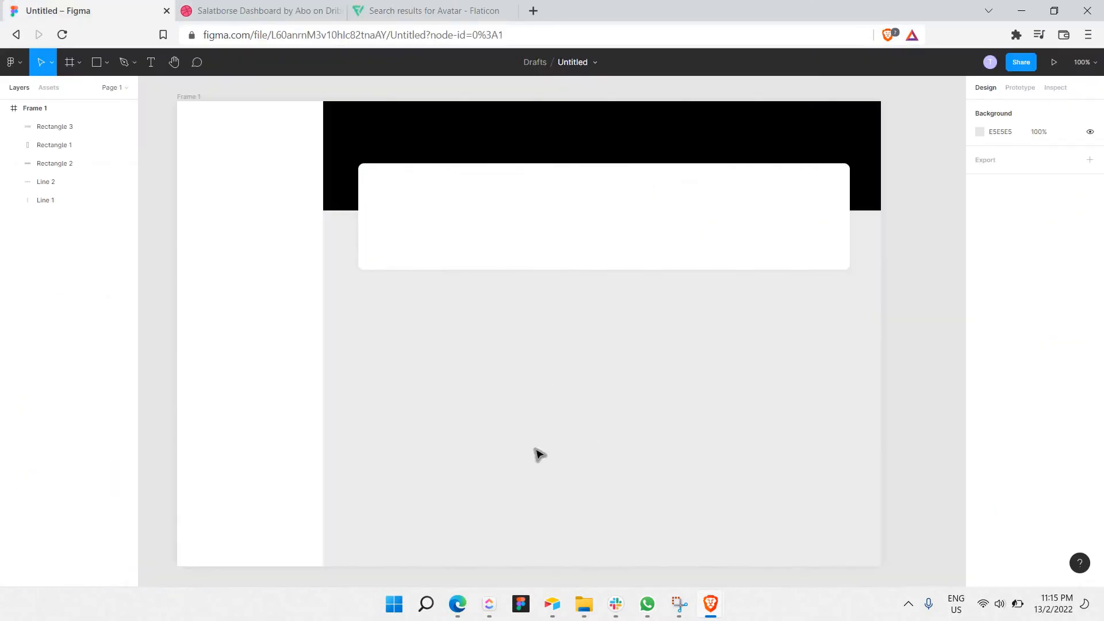
Duplicate the white card straight down to Y 346 and stretch the copy to a height of about 471, past the frame's lower edge
left_click(96, 63)
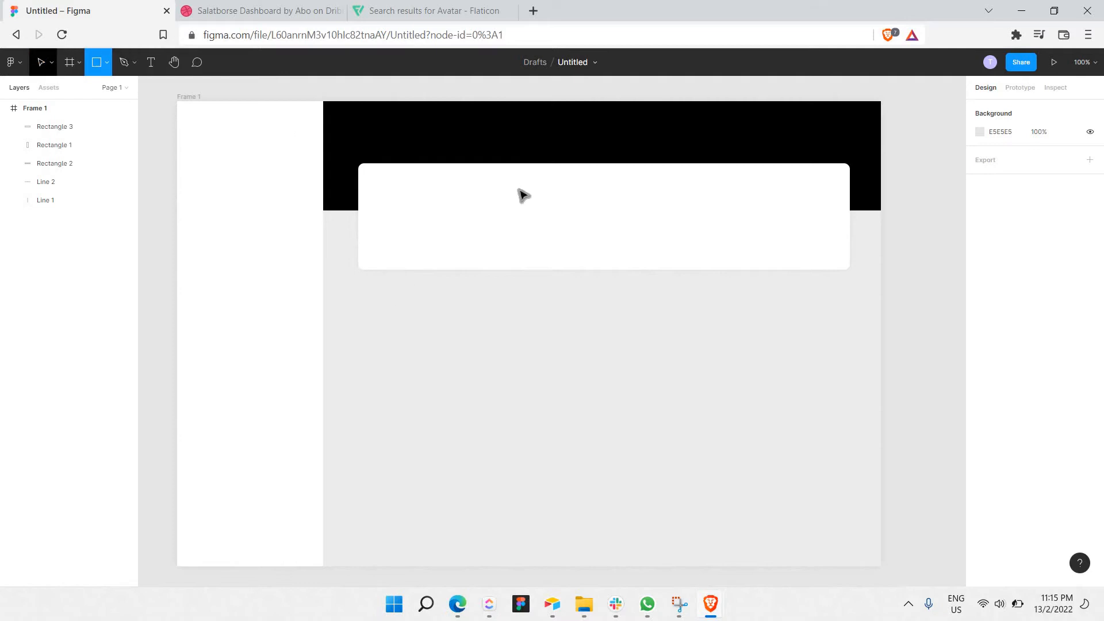
key("ctrl+v")
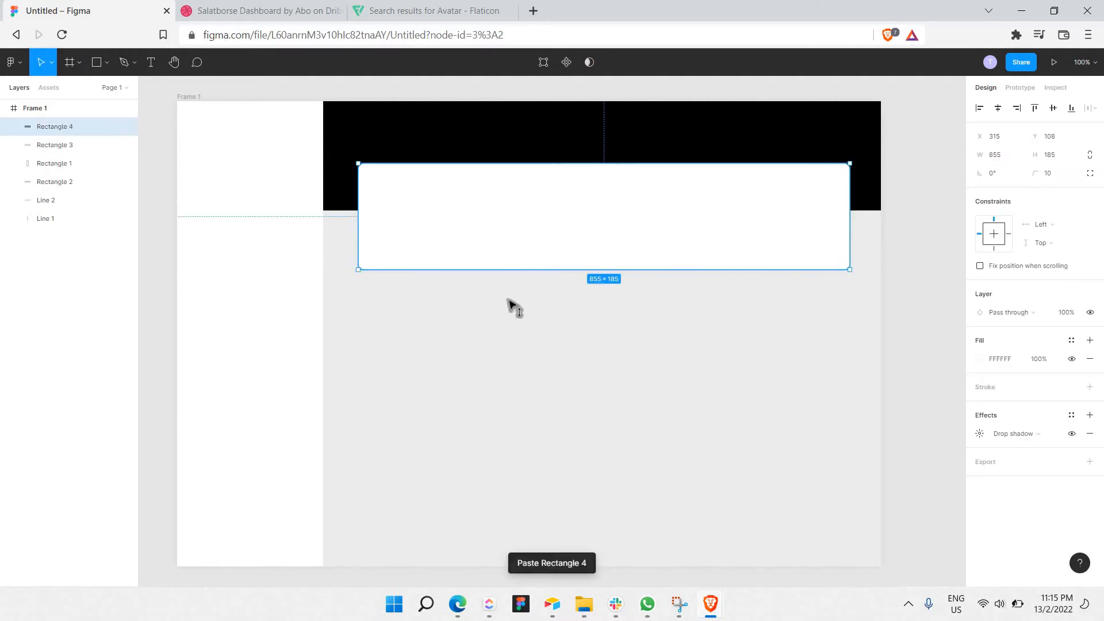
key("shift+Down")
key("shift+Down")
key("shift+Down")
key("shift+Down")
key("shift+Down")
key("shift+Down")
key("shift+Down")
key("shift+Down")
key("shift+Down")
key("shift+Down")
key("shift+Down")
key("shift+Down")
key("shift+Down")
key("shift+Down")
key("shift+Down")
key("shift+Down")
key("shift+Down")
key("shift+Down")
key("shift+Down")
key("shift+Down")
key("shift+Up")
key("shift+Up")
key("shift+Up")
key("shift+Up")
key("shift+Up")
key("shift+Up")
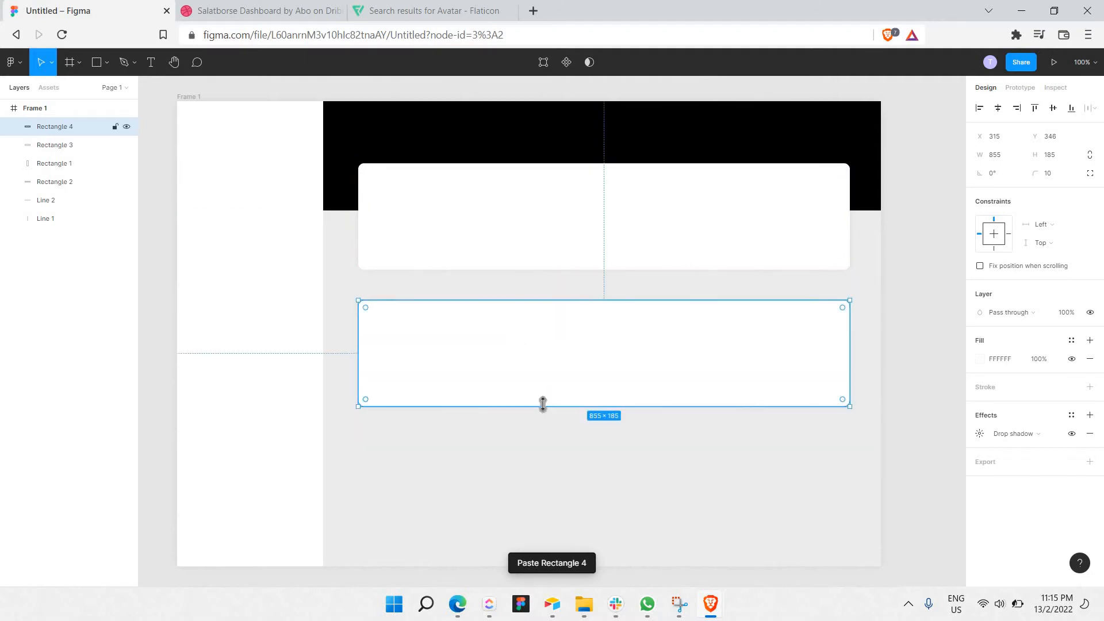
left_click_drag(543, 404, 604, 571)
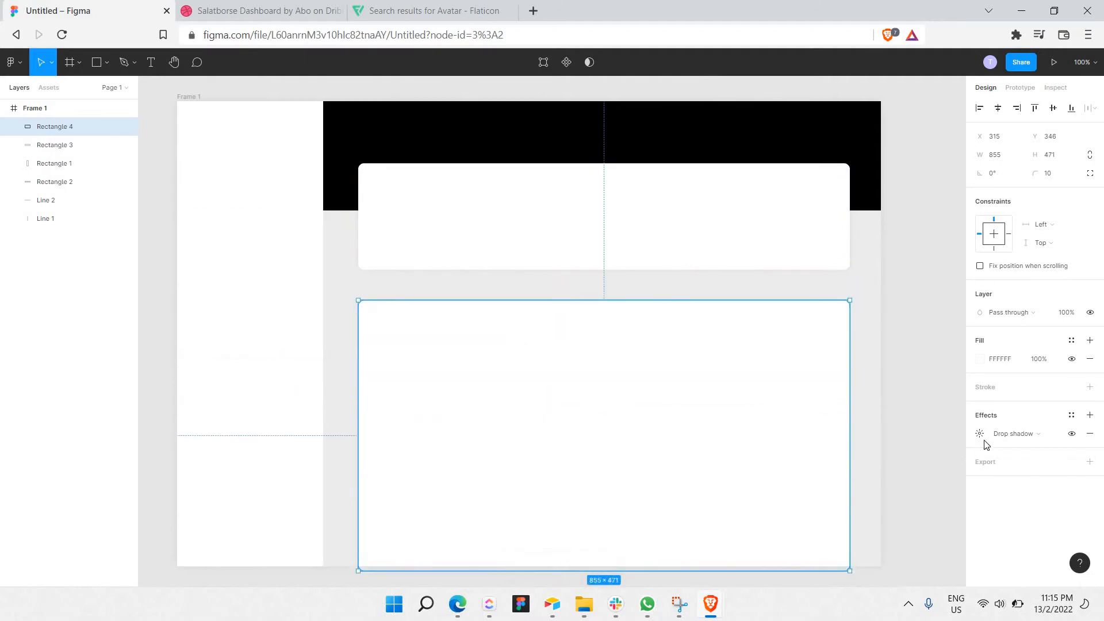
left_click(935, 416)
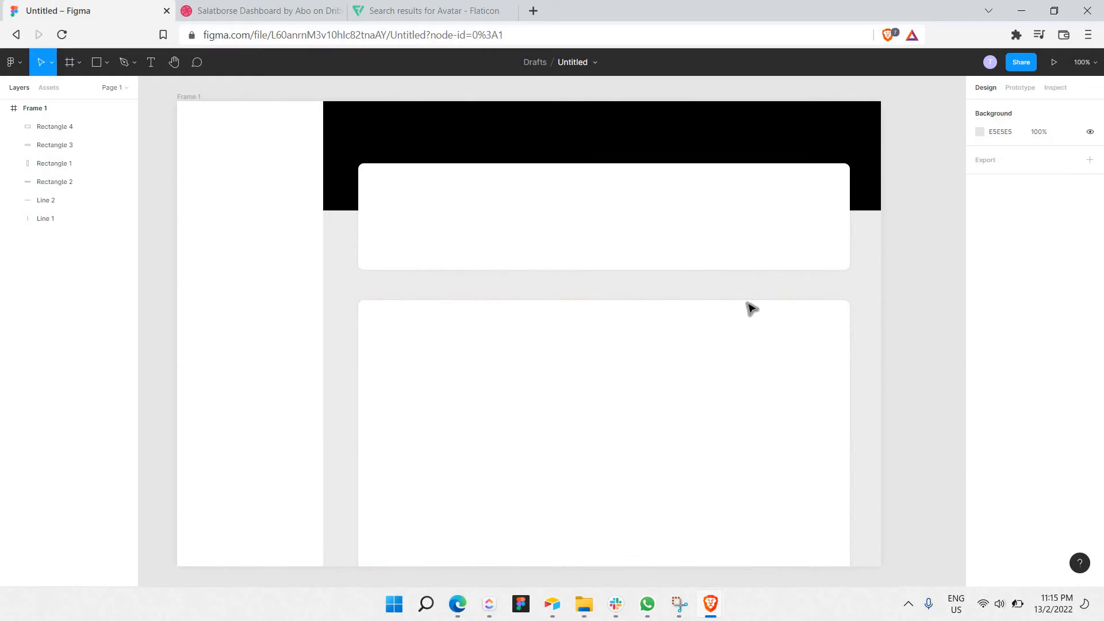
Check the chart in the Dribbble reference and draw a rising zigzag line about 710 × 285 in the lower card with the Pen tool
left_click(336, 7)
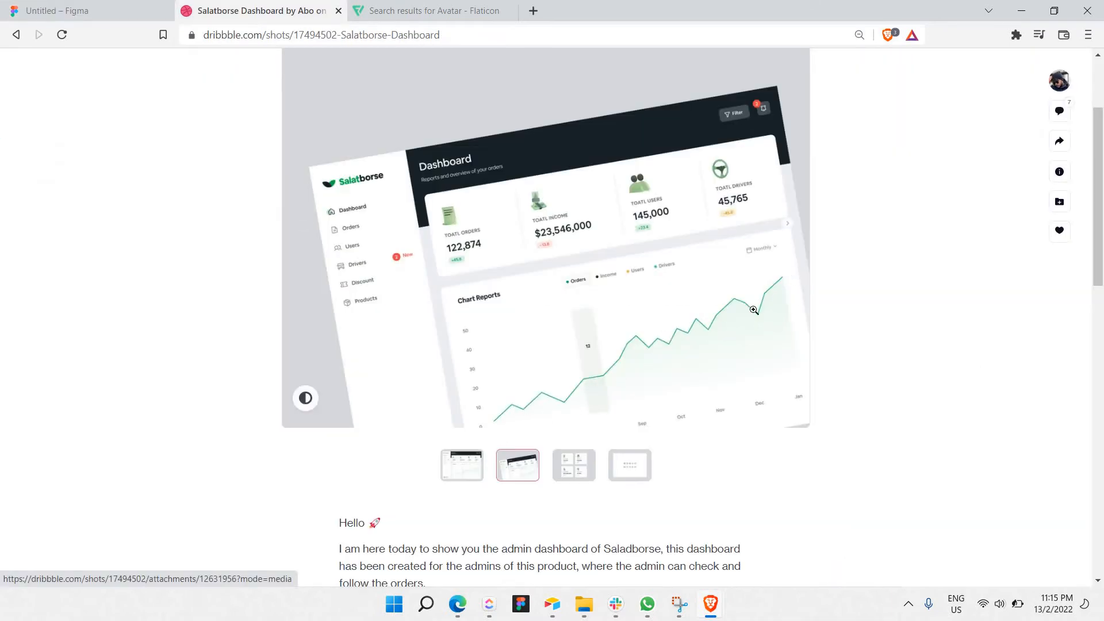
left_click(58, 11)
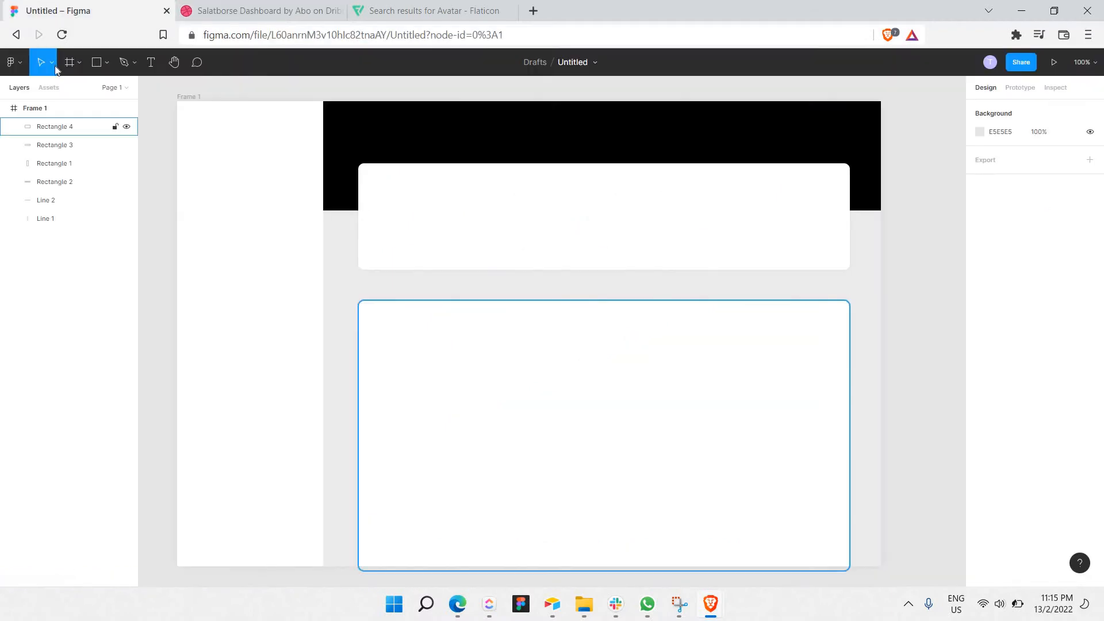
left_click(134, 62)
left_click(130, 88)
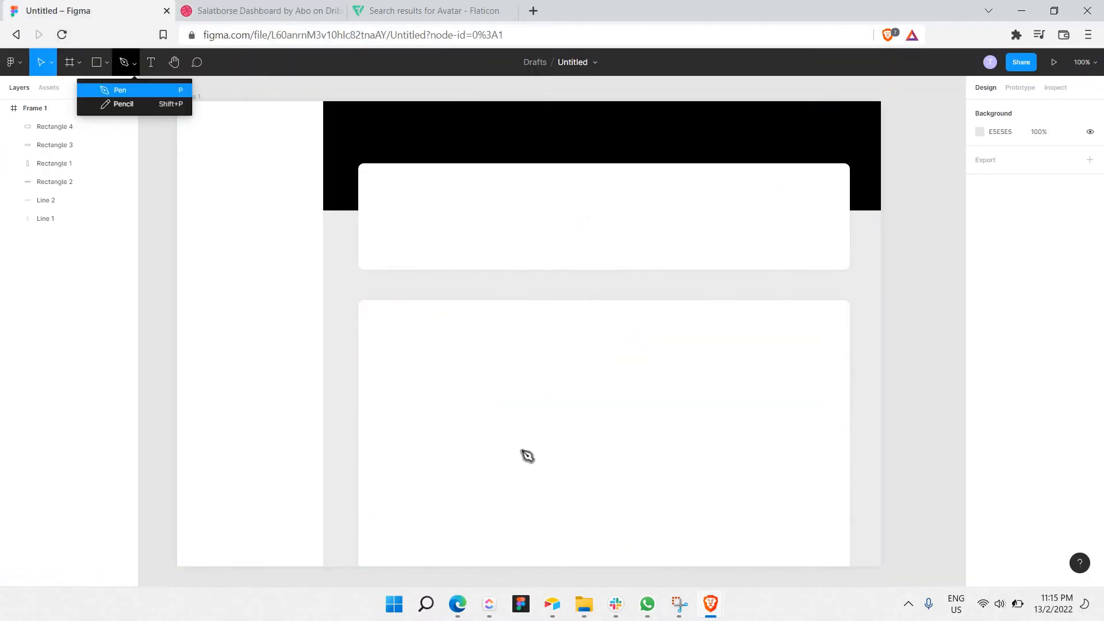
left_click(409, 502)
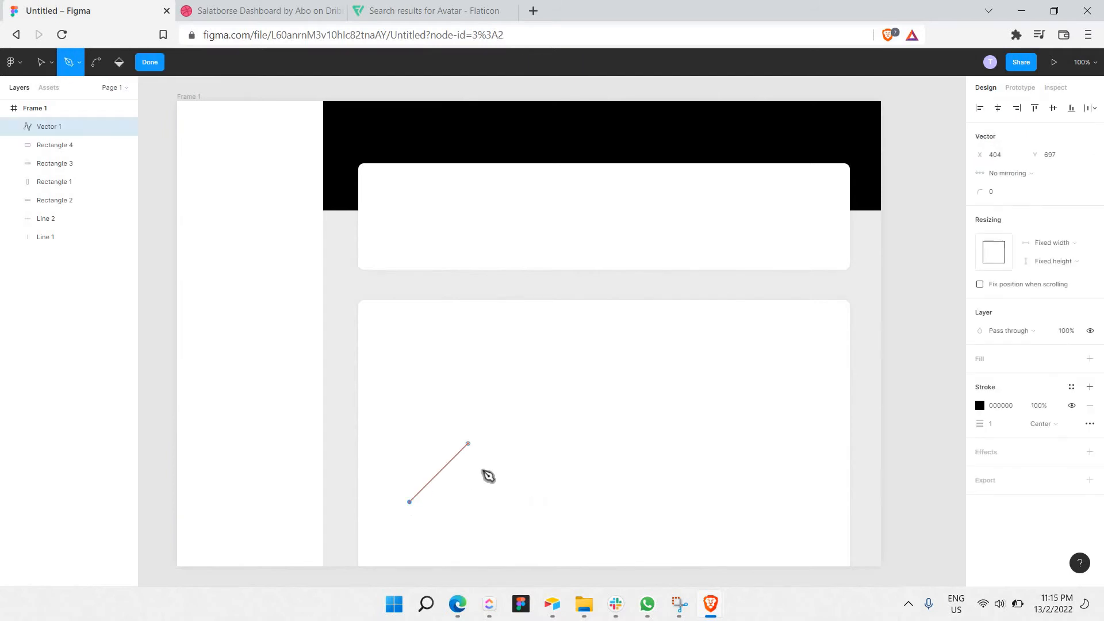
left_click(470, 453)
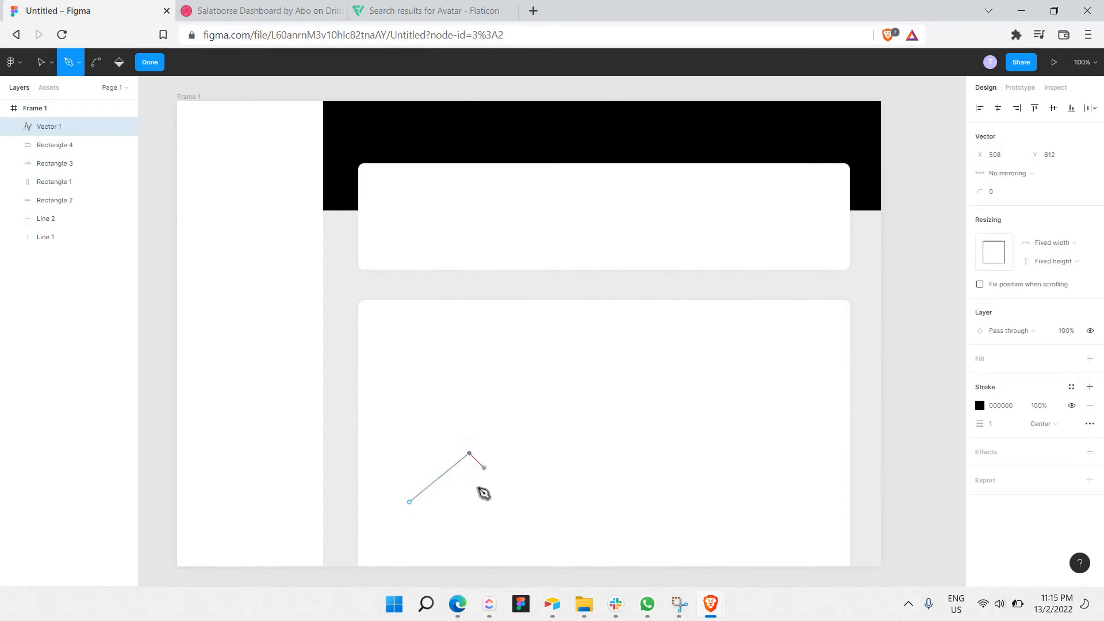
left_click(469, 487)
left_click(529, 427)
left_click(561, 465)
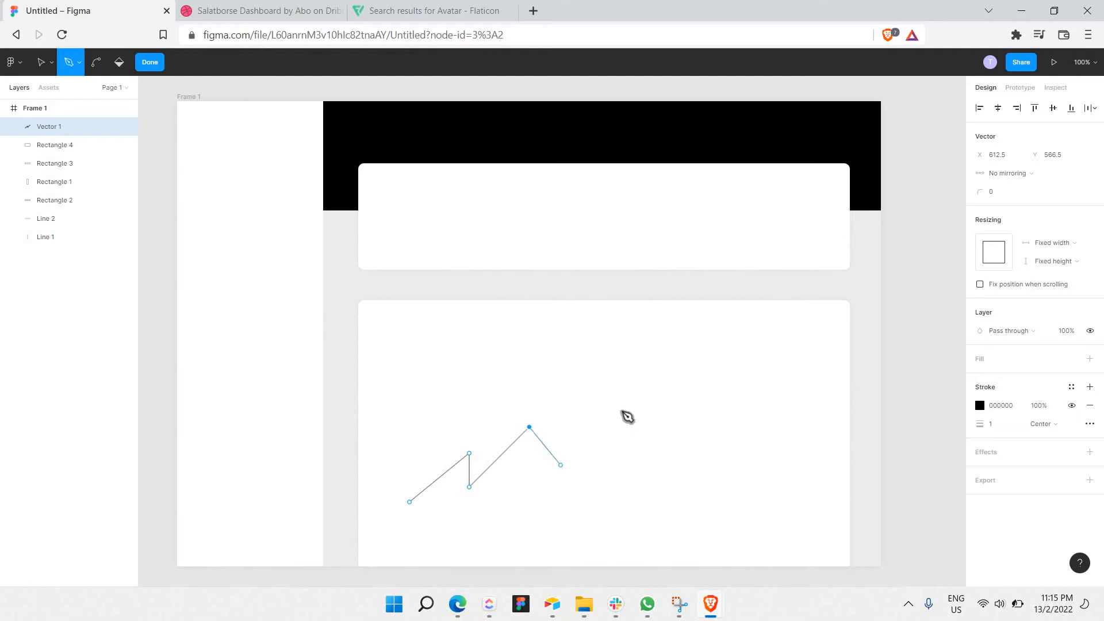
left_click(621, 410)
left_click(696, 465)
left_click(772, 355)
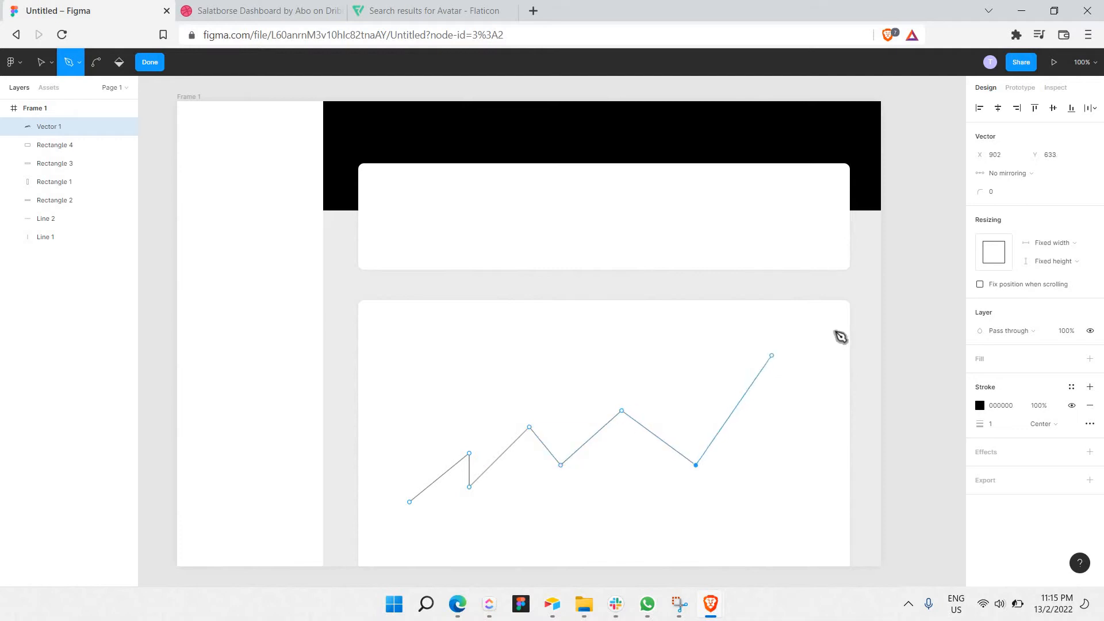
left_click(818, 338)
key("Escape")
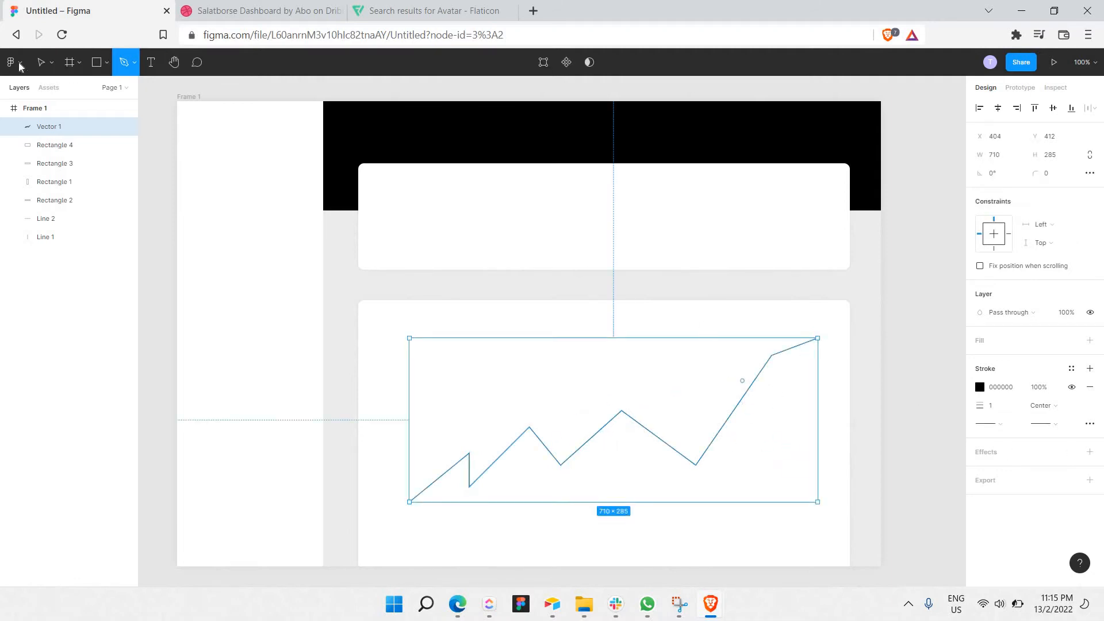
Check the shape and colour of the line chart in the Dribbble reference, and return to the Figma design
key("v")
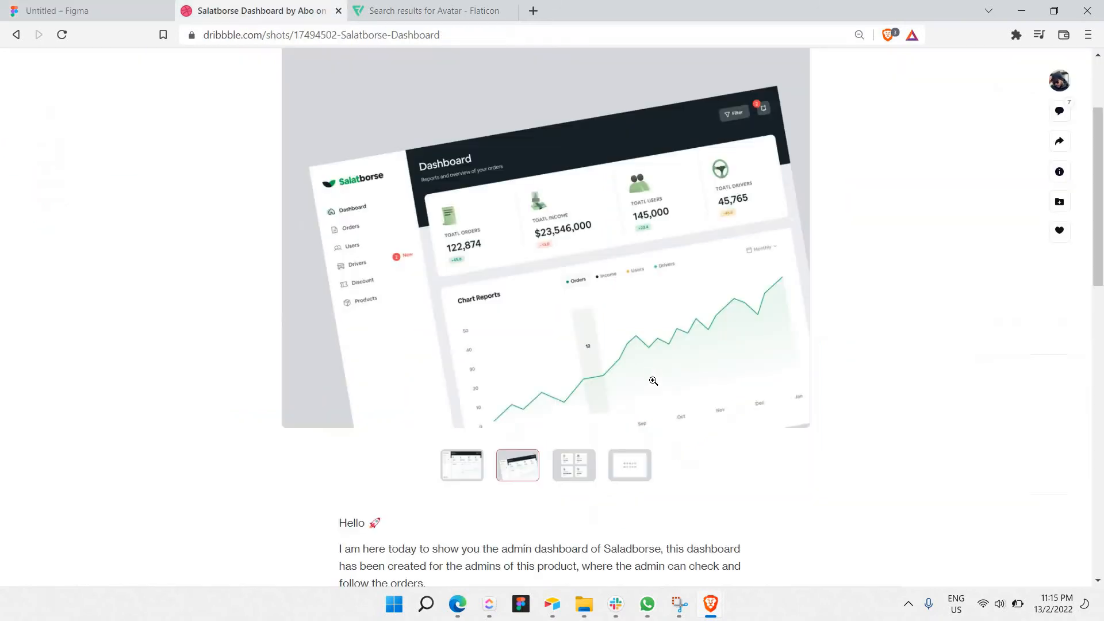
left_click(262, 11)
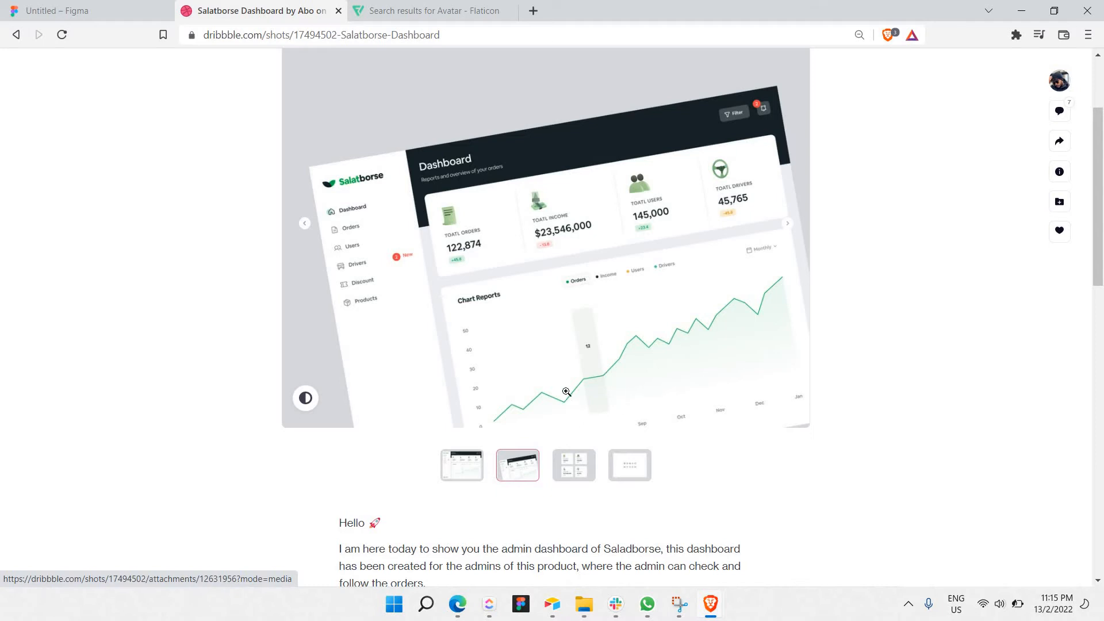
left_click(112, 4)
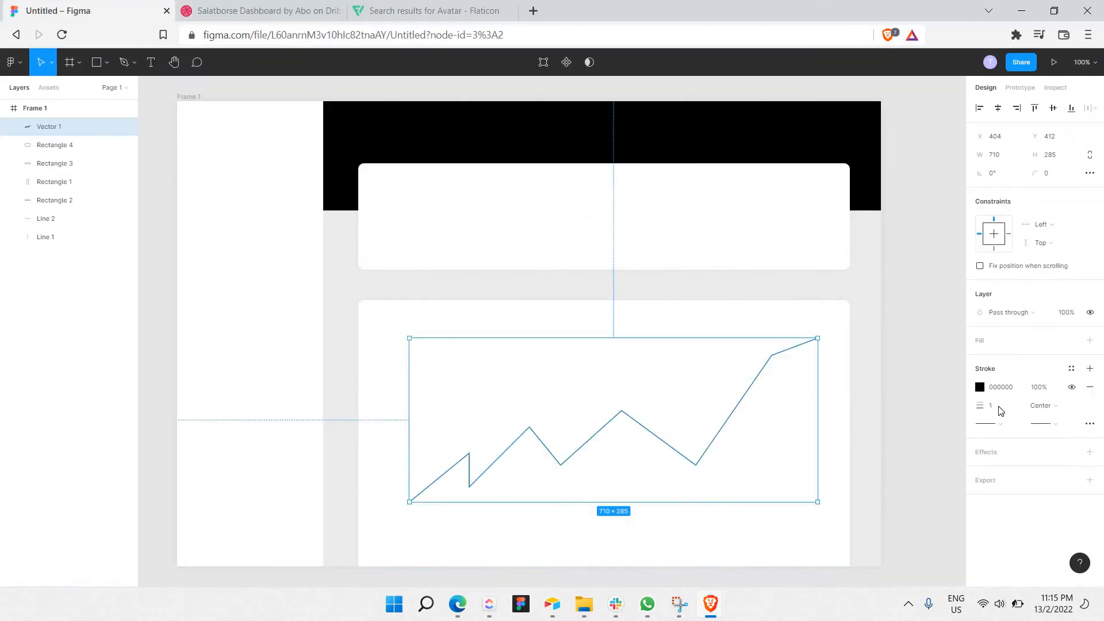
Set the zigzag line's stroke weight to 2 and its colour to green 03AA00
left_click(1000, 410)
type("2")
key("Return")
left_click(981, 388)
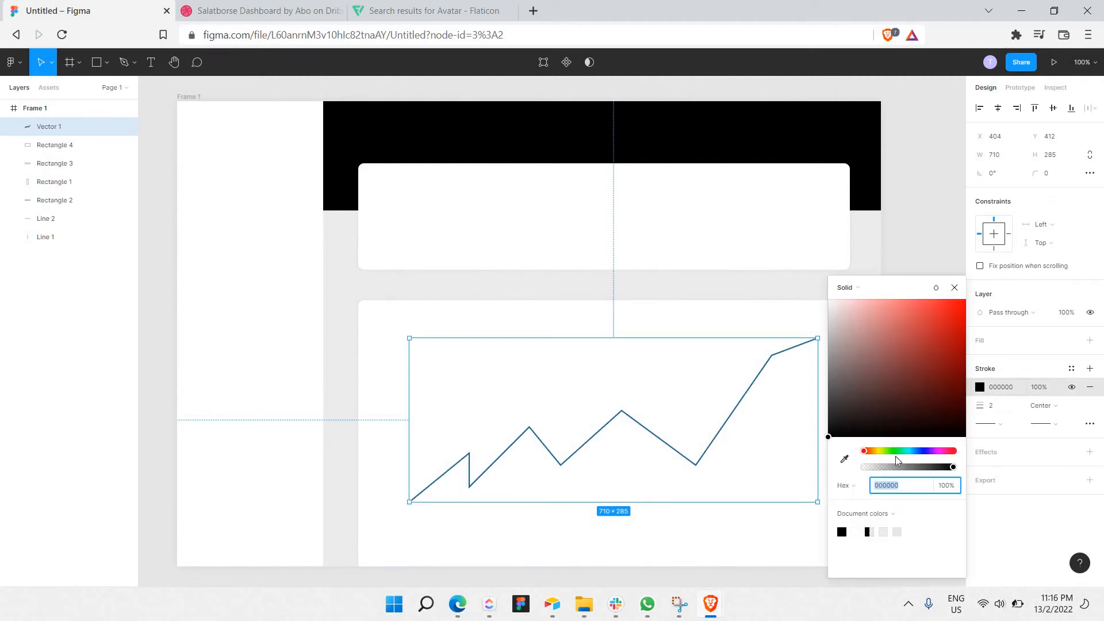
type("04C500")
key("Return")
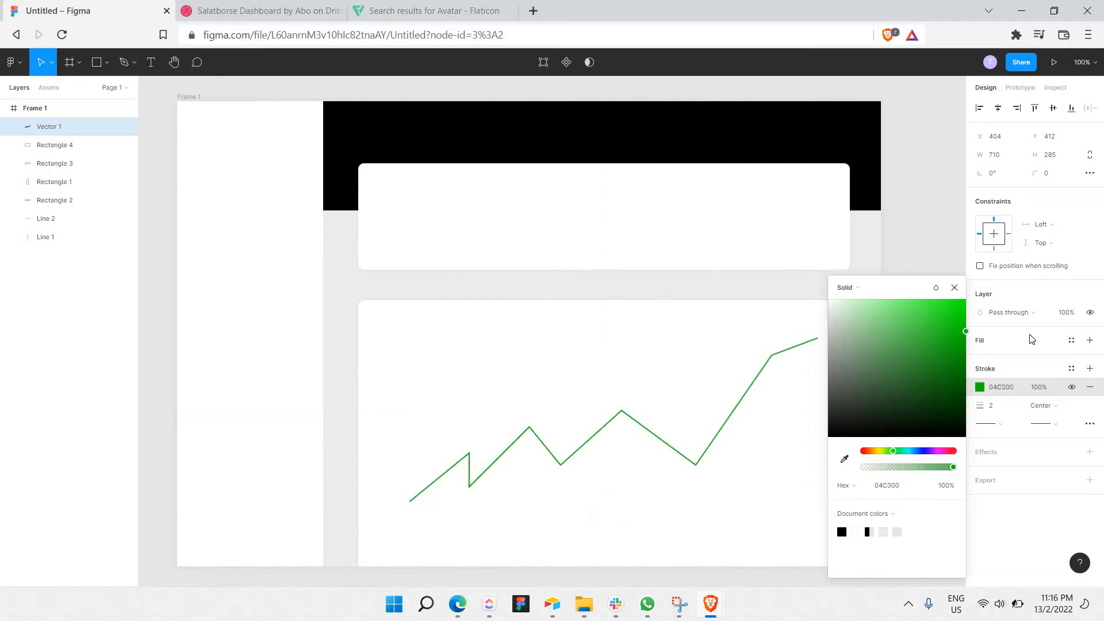
left_click_drag(1045, 347, 1045, 349)
left_click(1001, 344)
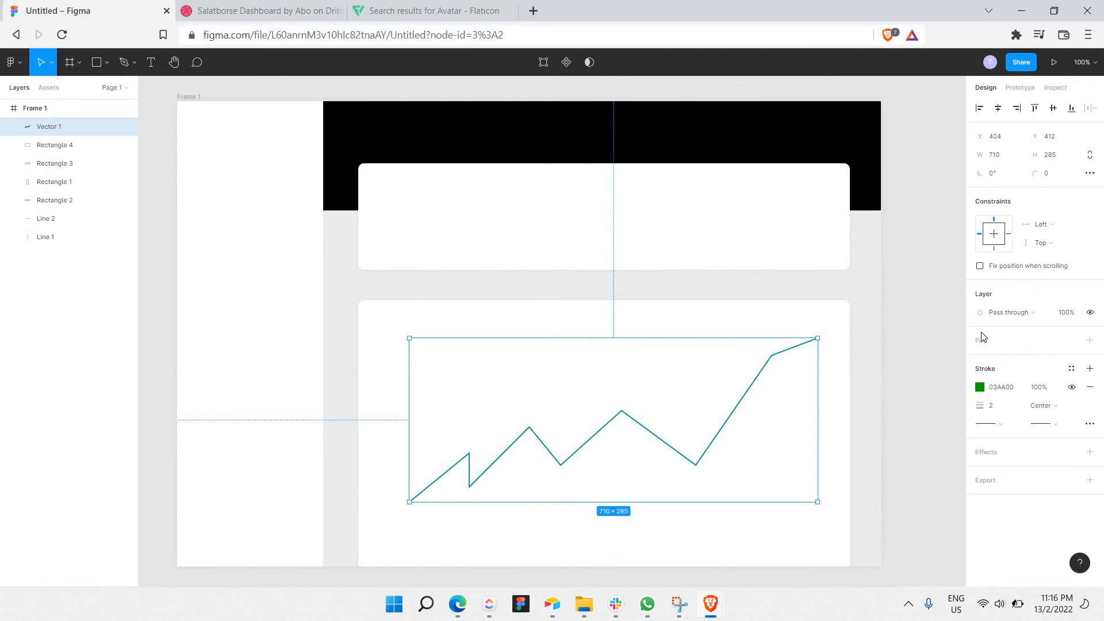
Try to fill the area of the open zigzag line with black 000000
left_click(1090, 341)
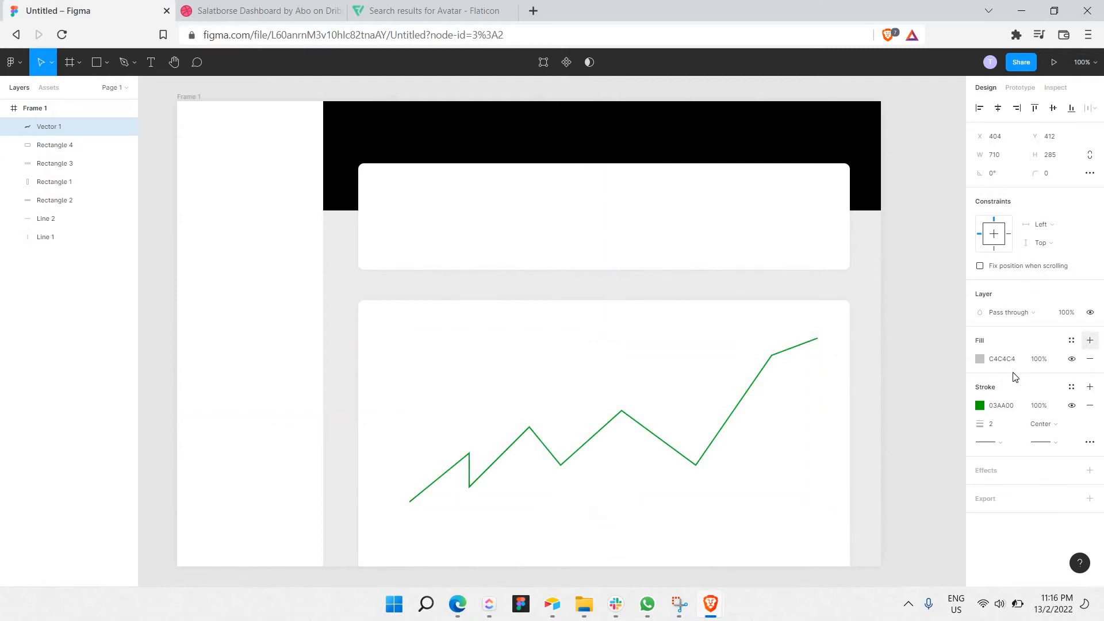
left_click(979, 359)
left_click_drag(897, 306, 828, 437)
left_click(632, 465)
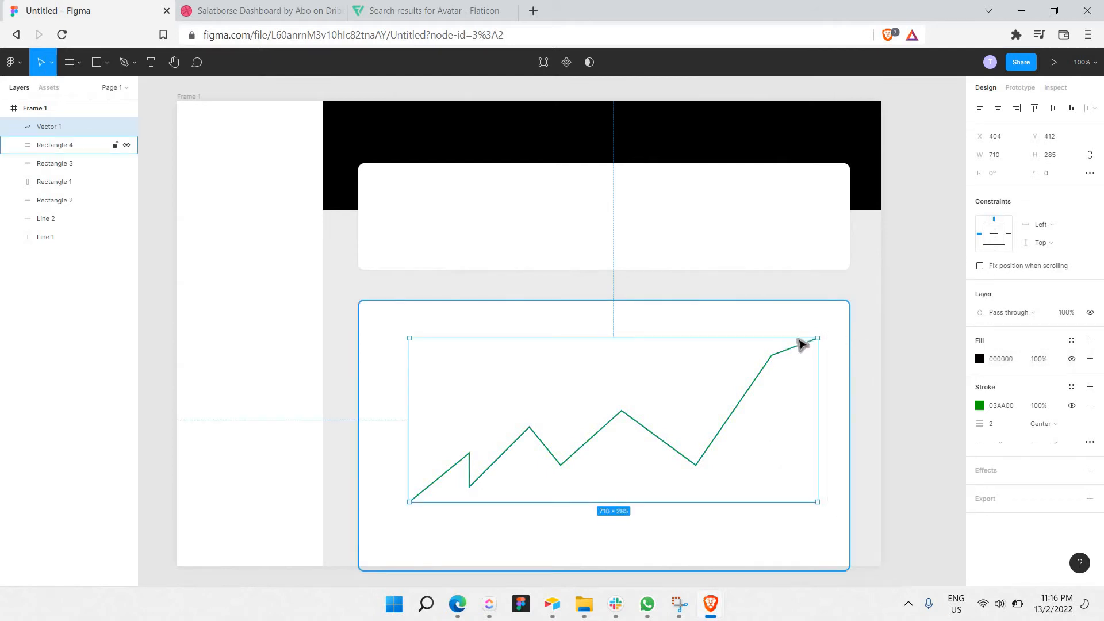
Undo the zigzag line's fill and stroke changes, back to editing its path from the upper end point
key("ctrl+z")
key("ctrl+z")
key("ctrl+z")
key("ctrl+z")
left_click(120, 60)
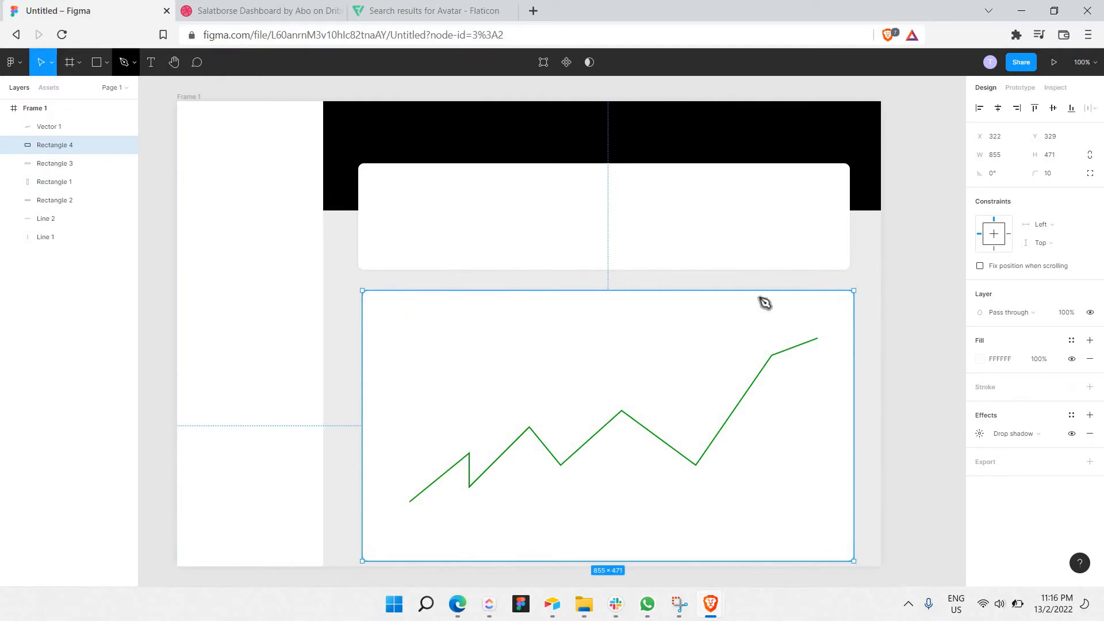
key("ctrl+z")
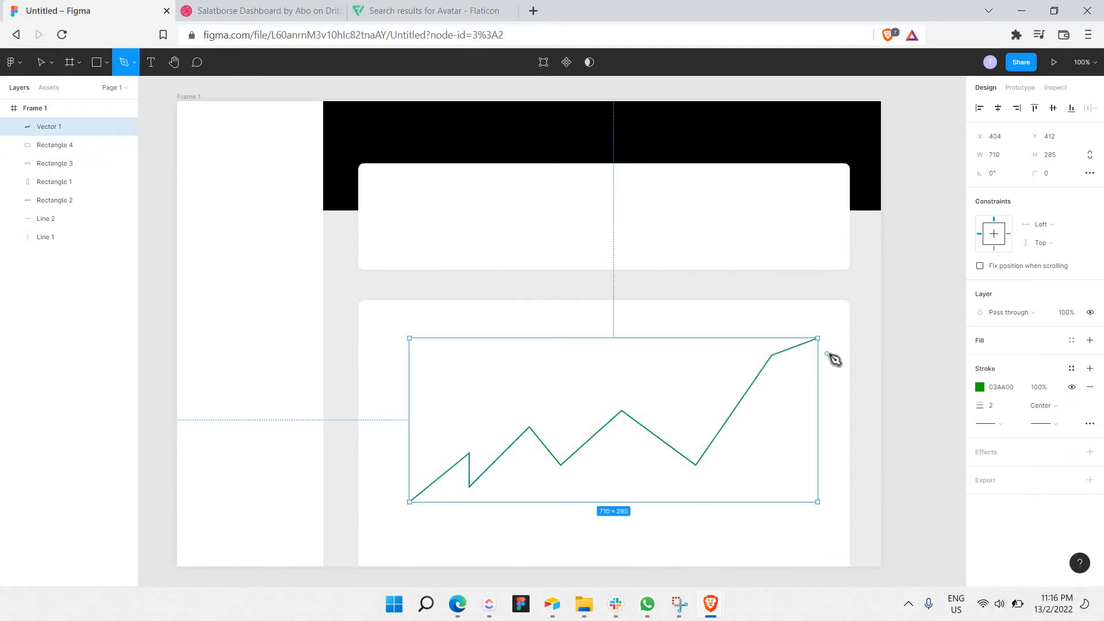
key("ctrl+z")
key("ctrl+z")
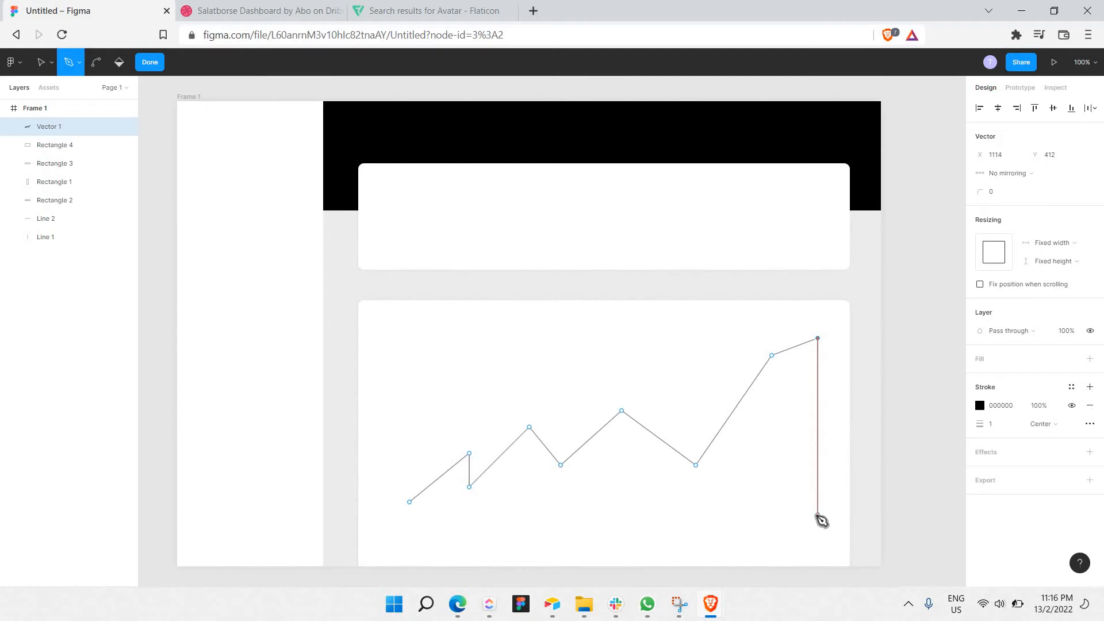
Extend the zigzag path straight down to Y 718, across to X 404 and up to its start point, closing the shape
left_click(817, 515)
key("ctrl+z")
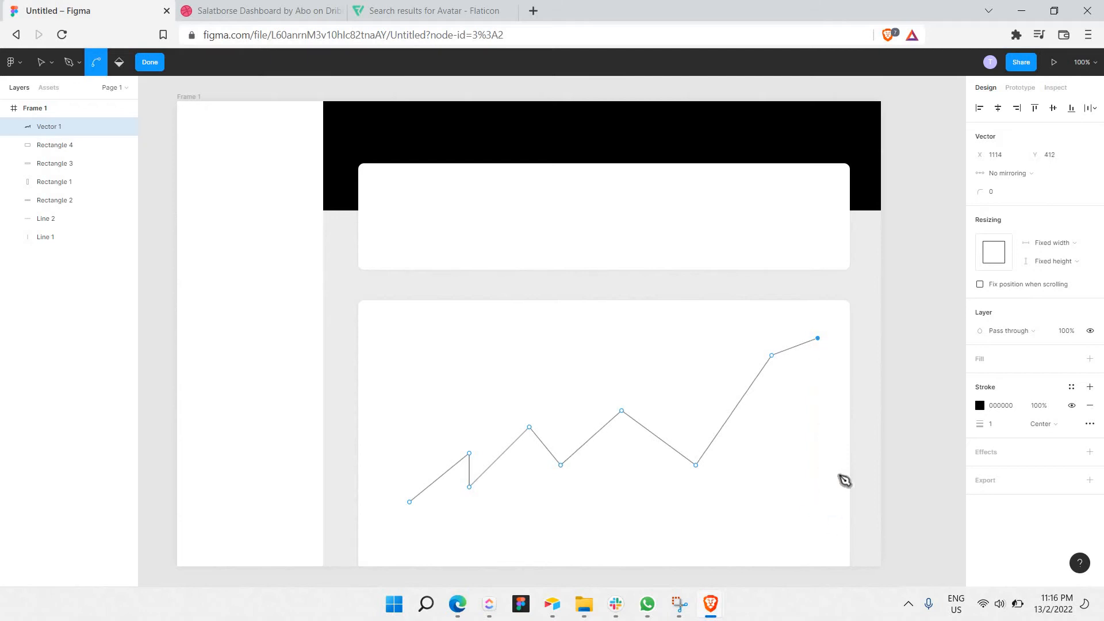
left_click(817, 514)
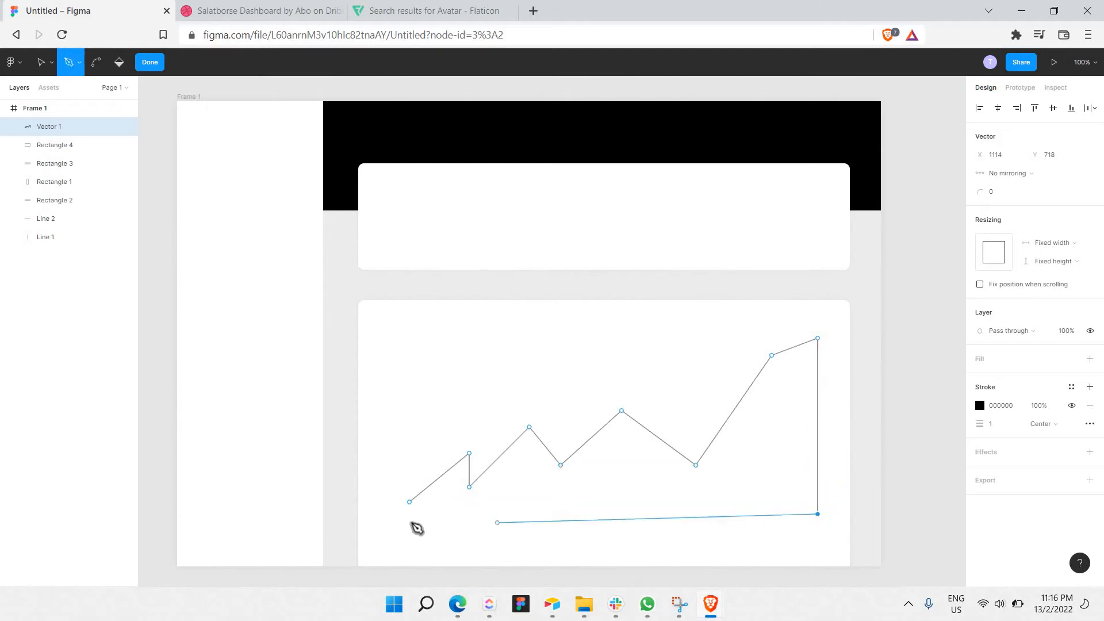
left_click(409, 514)
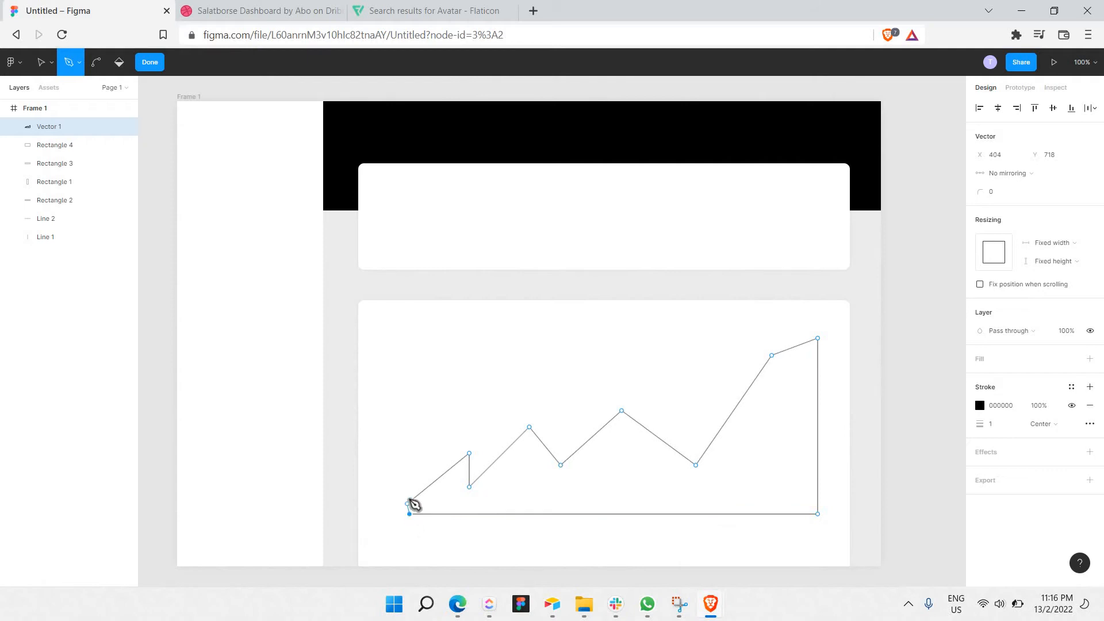
left_click(411, 501)
key("ctrl+z")
left_click(407, 502)
key("Escape")
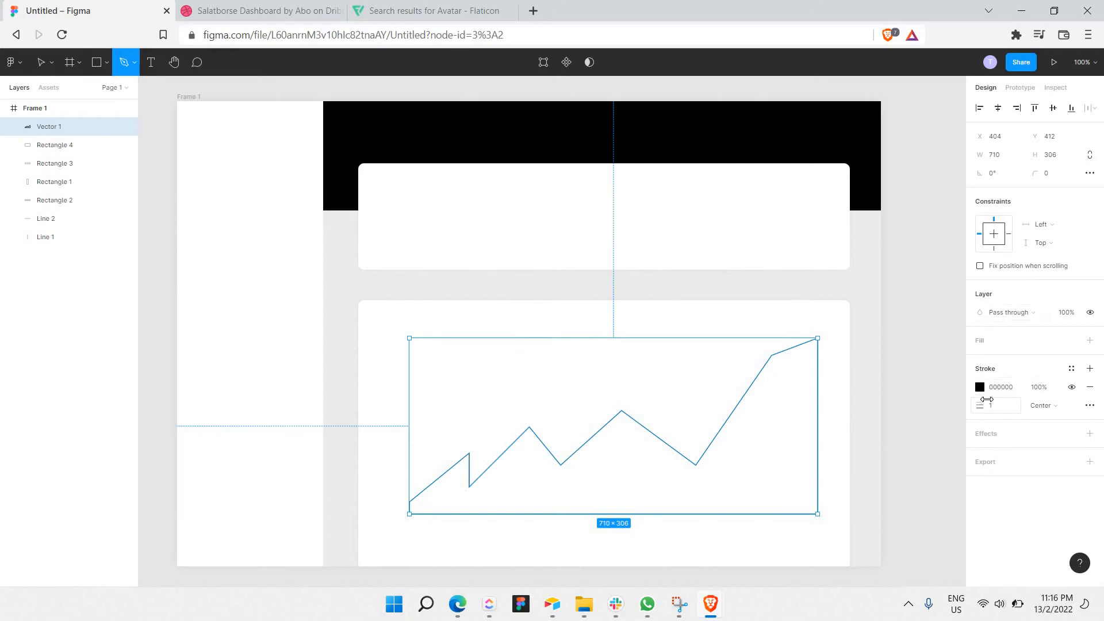
Set the closed chart shape's stroke to green 1CC600 with a weight of 2
left_click(980, 387)
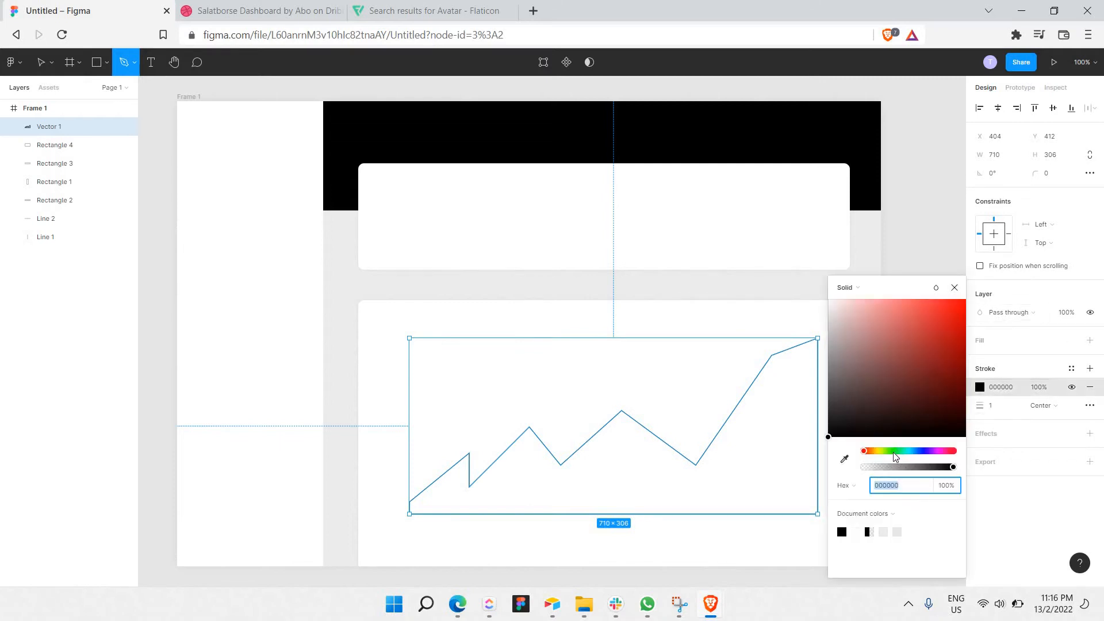
left_click(891, 451)
left_click_drag(904, 375, 967, 330)
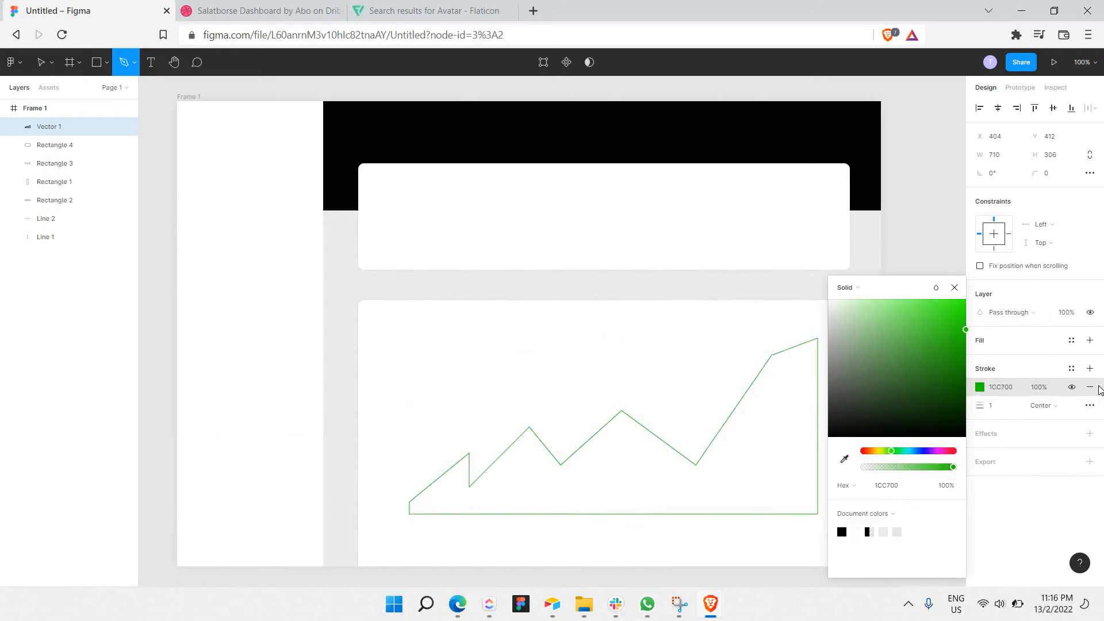
left_click(995, 410)
type("2")
key("Return")
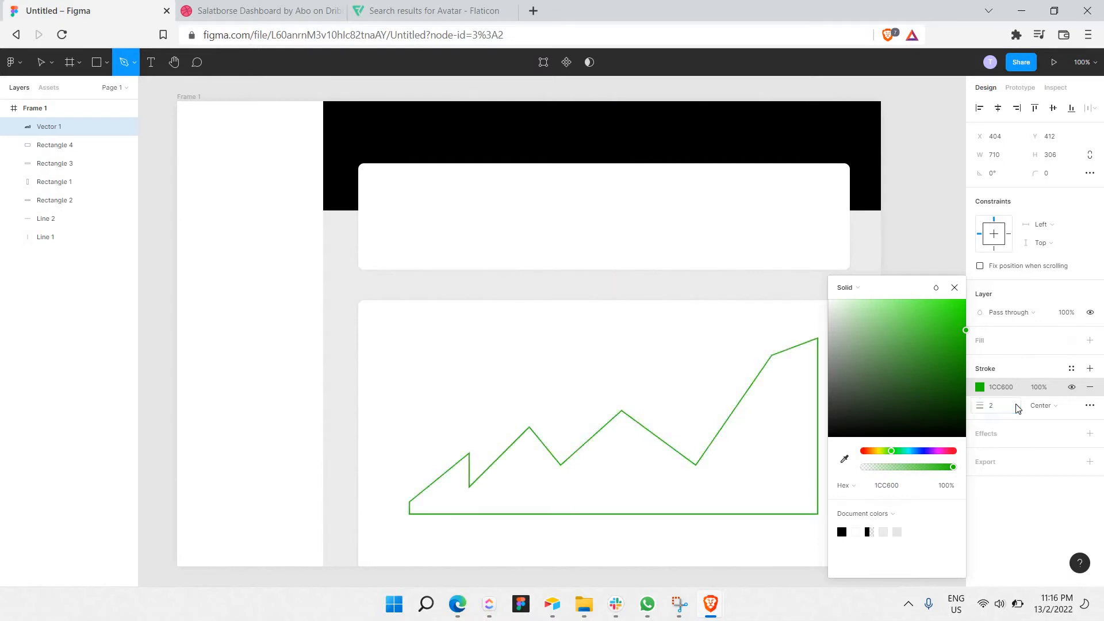
left_click(955, 287)
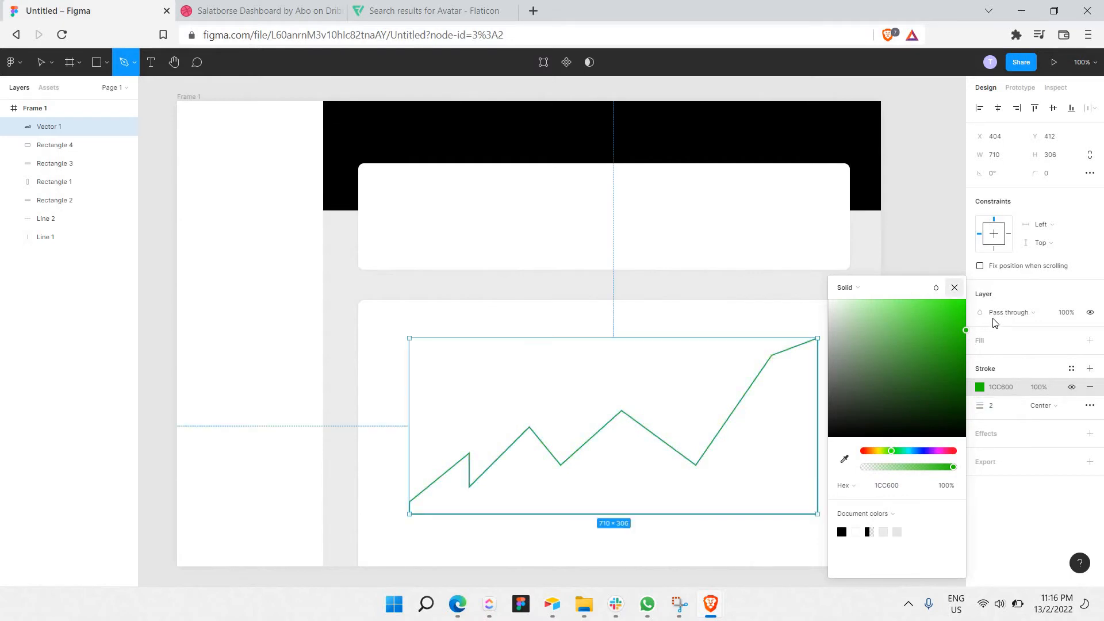
Fill the chart shape with a linear gradient from green 1CC600 down to transparent C4C4C4 at 0%
left_click(981, 343)
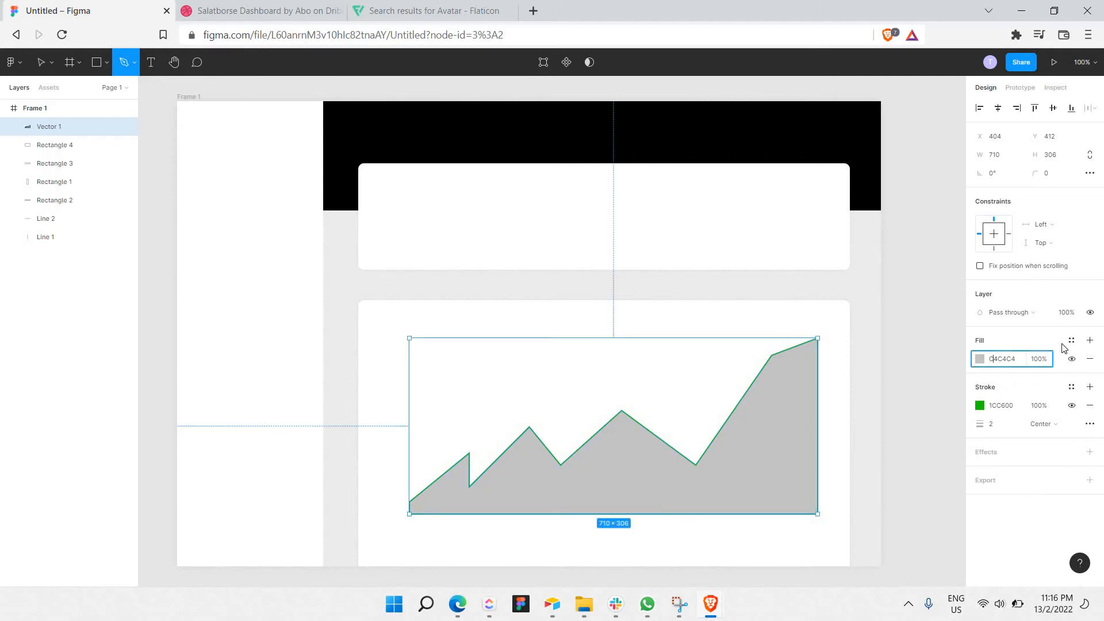
left_click(980, 358)
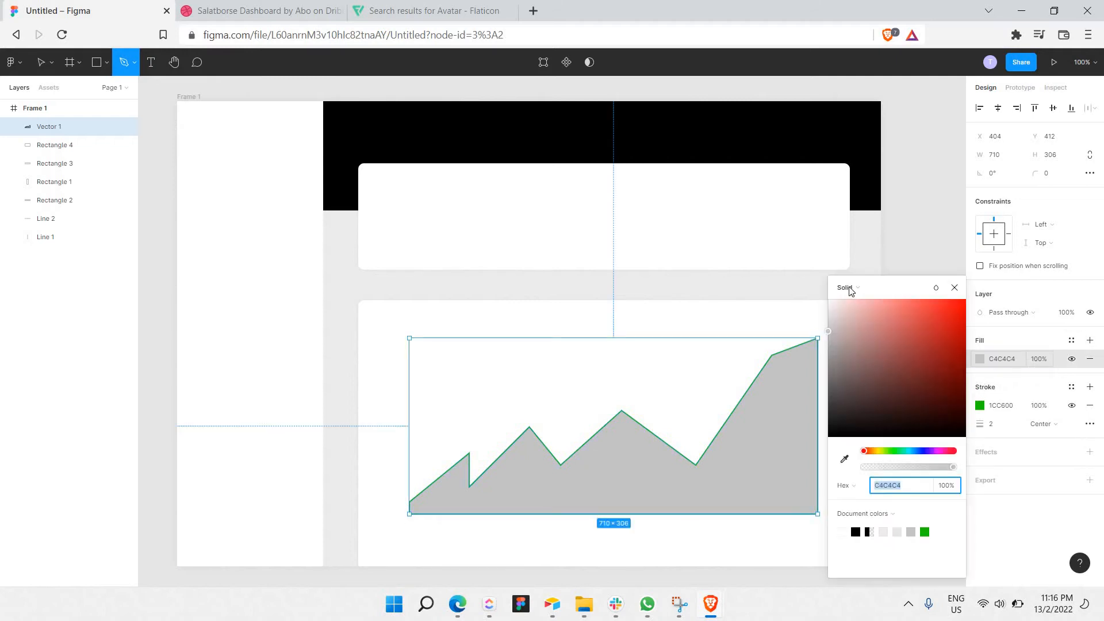
left_click(853, 288)
left_click(851, 301)
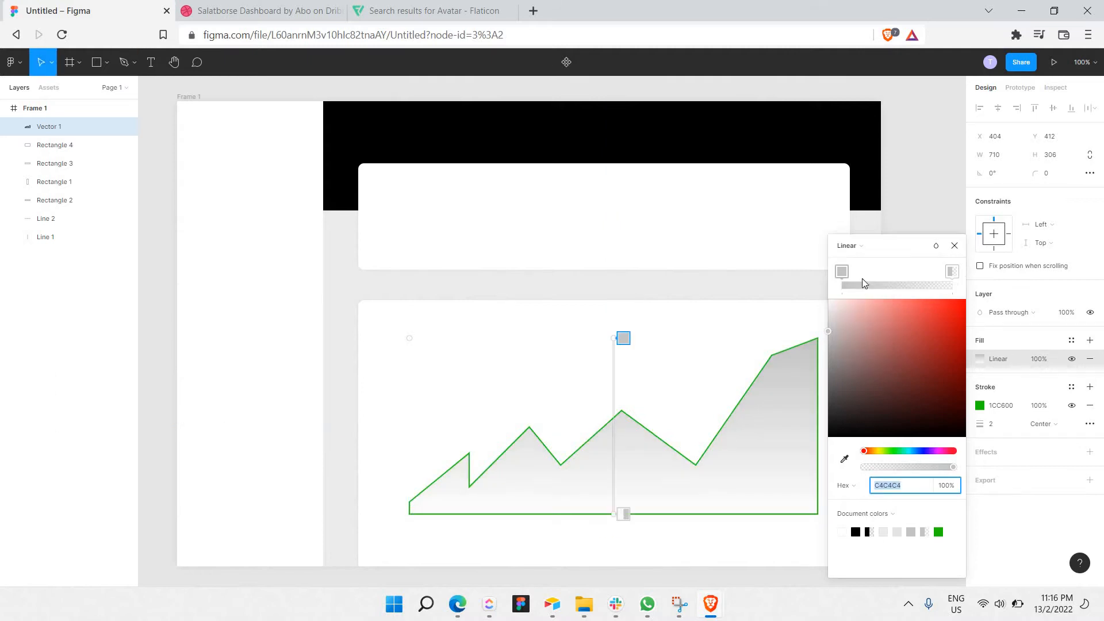
left_click(840, 273)
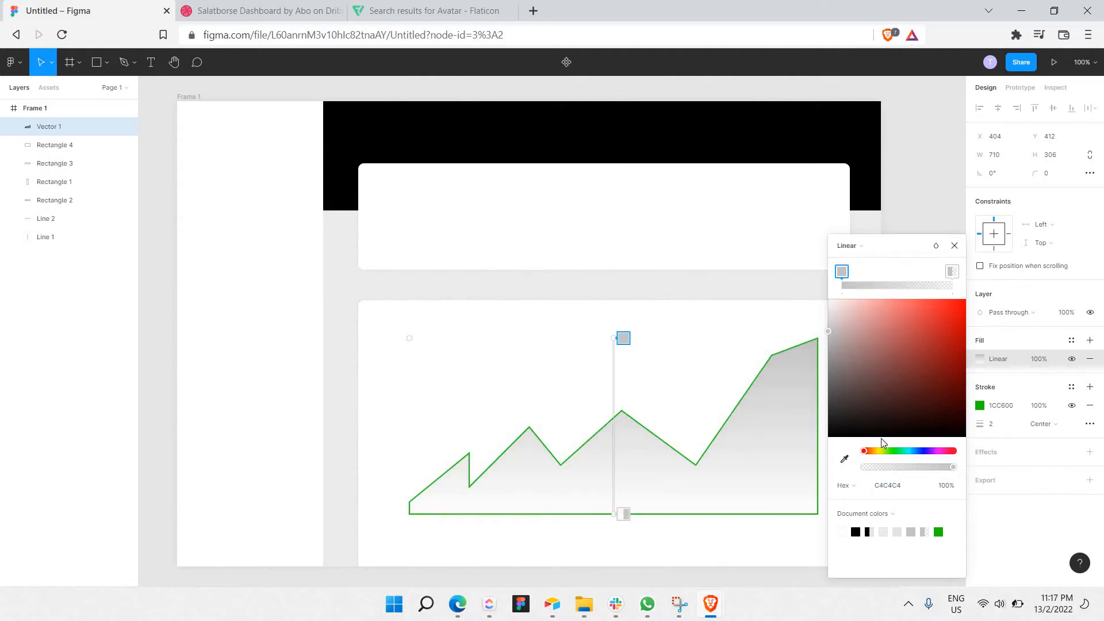
left_click(939, 531)
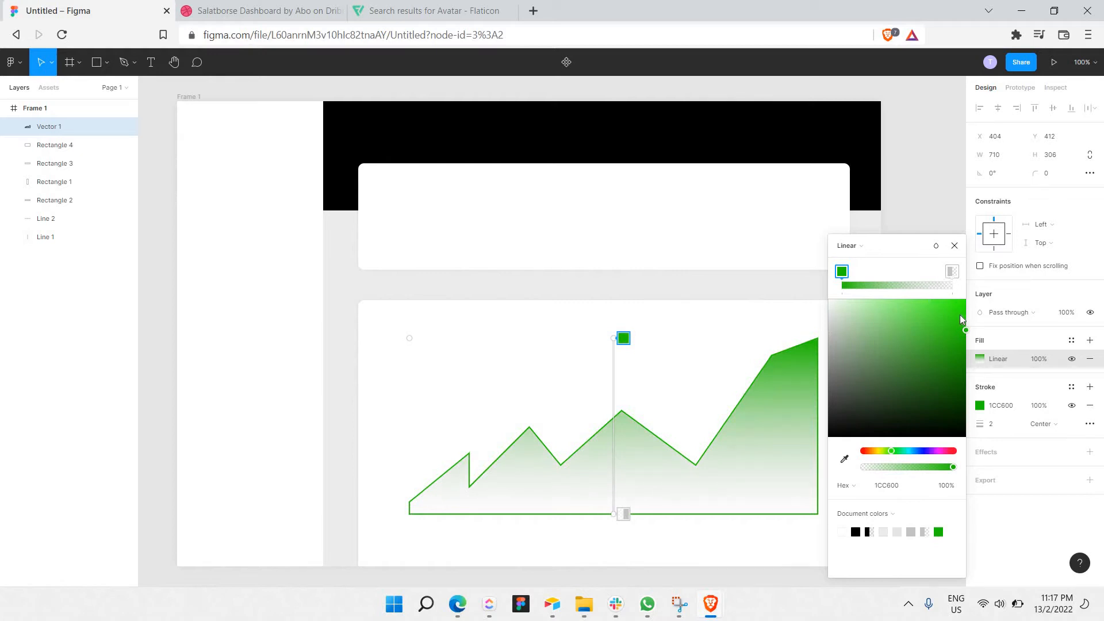
left_click(952, 271)
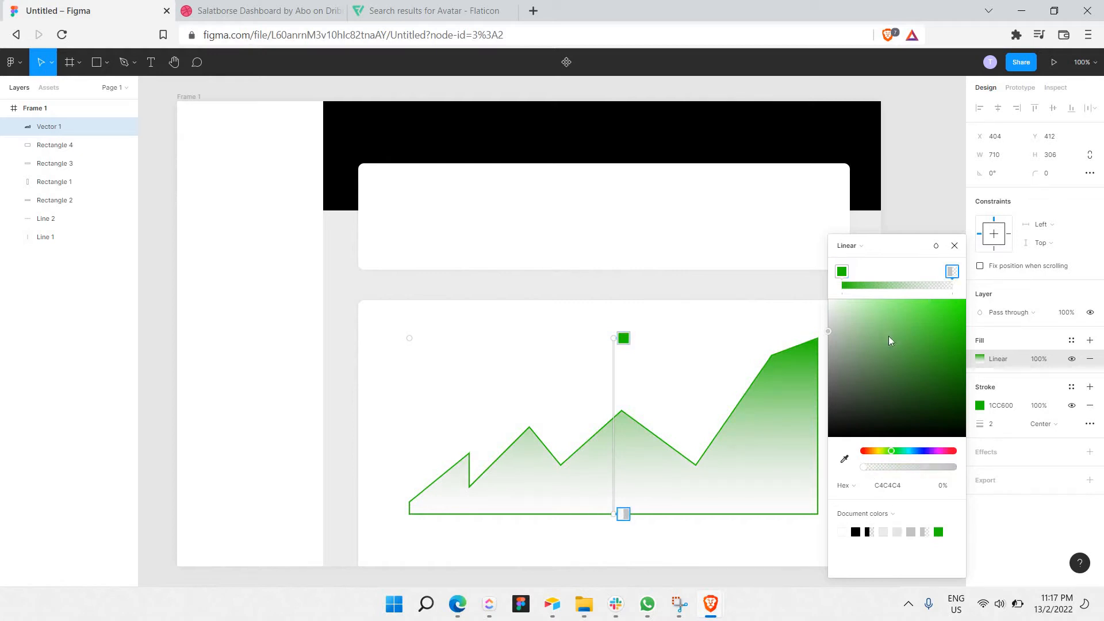
left_click_drag(889, 341, 628, 188)
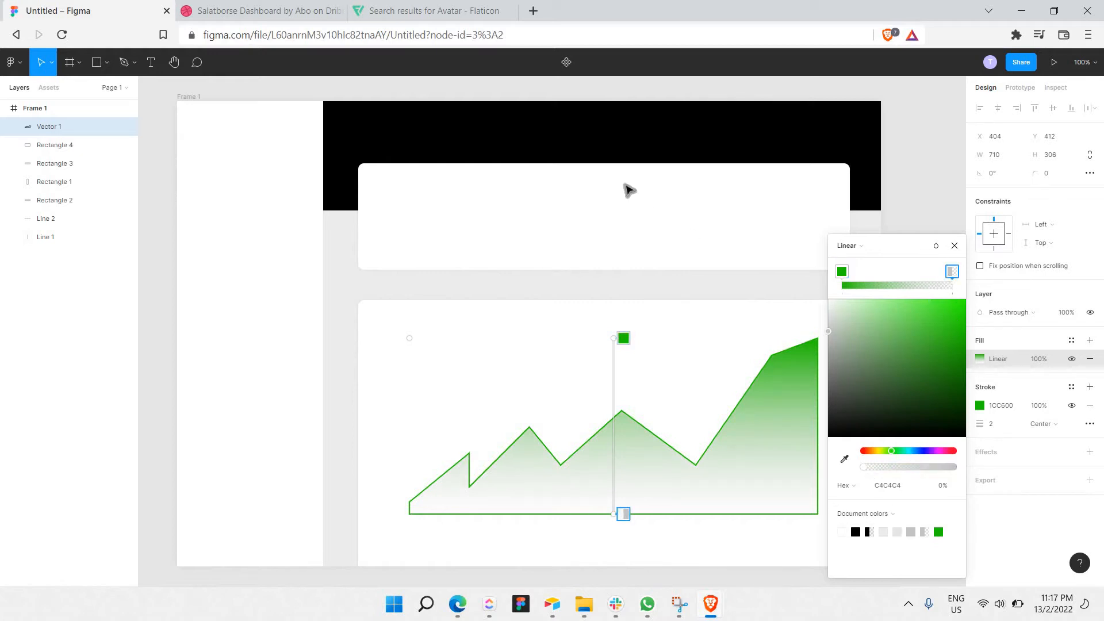
left_click(955, 246)
left_click(887, 304)
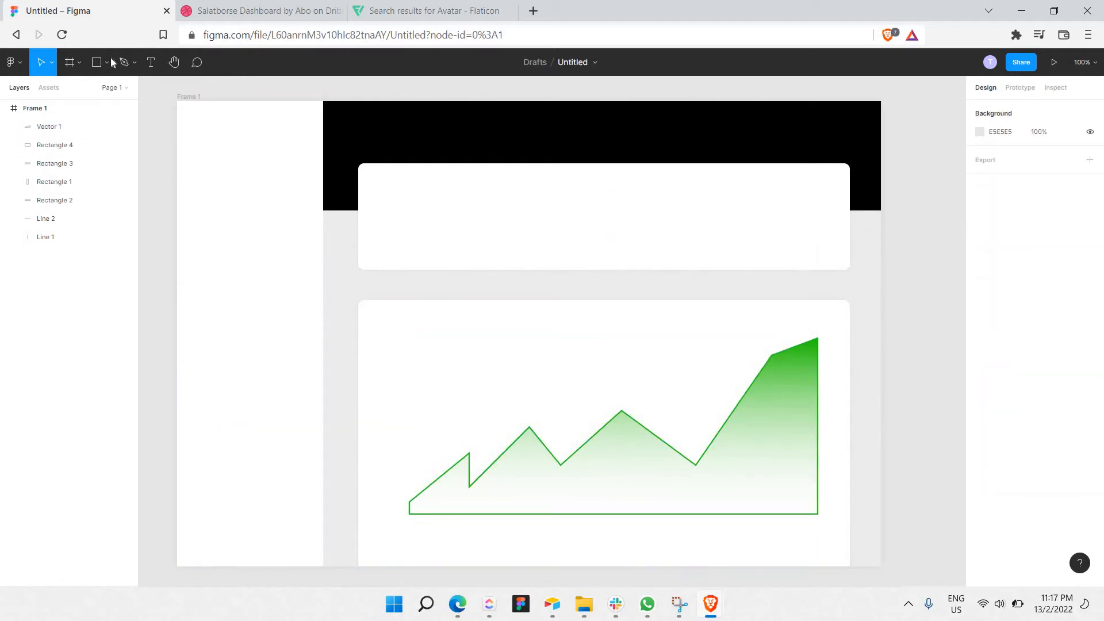
Draw a rectangle of about 9 × 20 over the chart shape's short left edge and fill it with white FFFFFF
key("r")
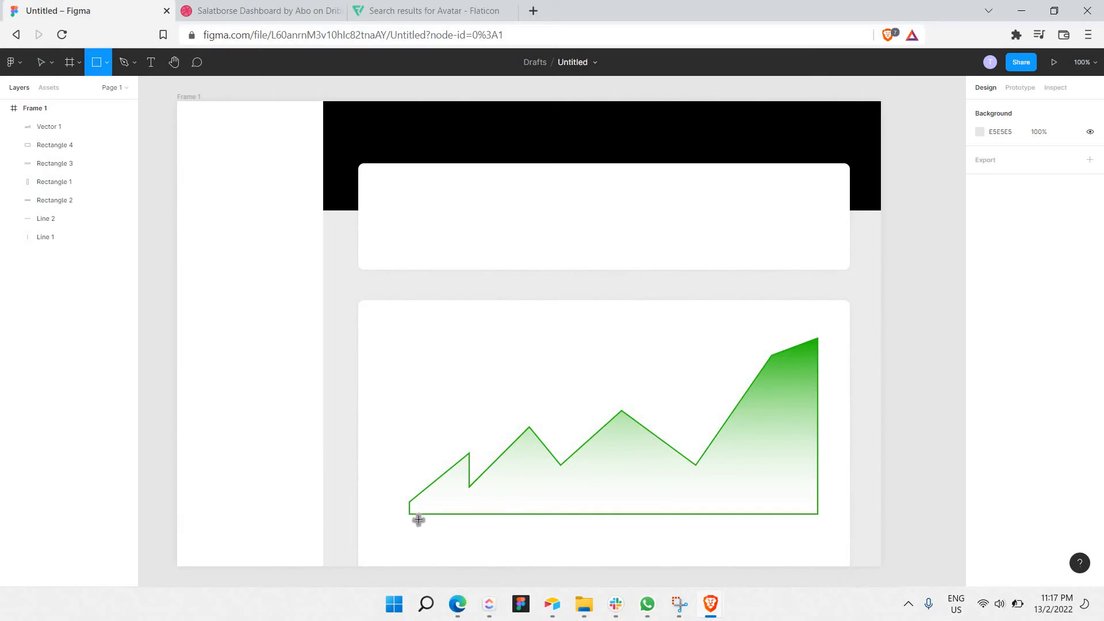
scroll(414, 512, "up", 5)
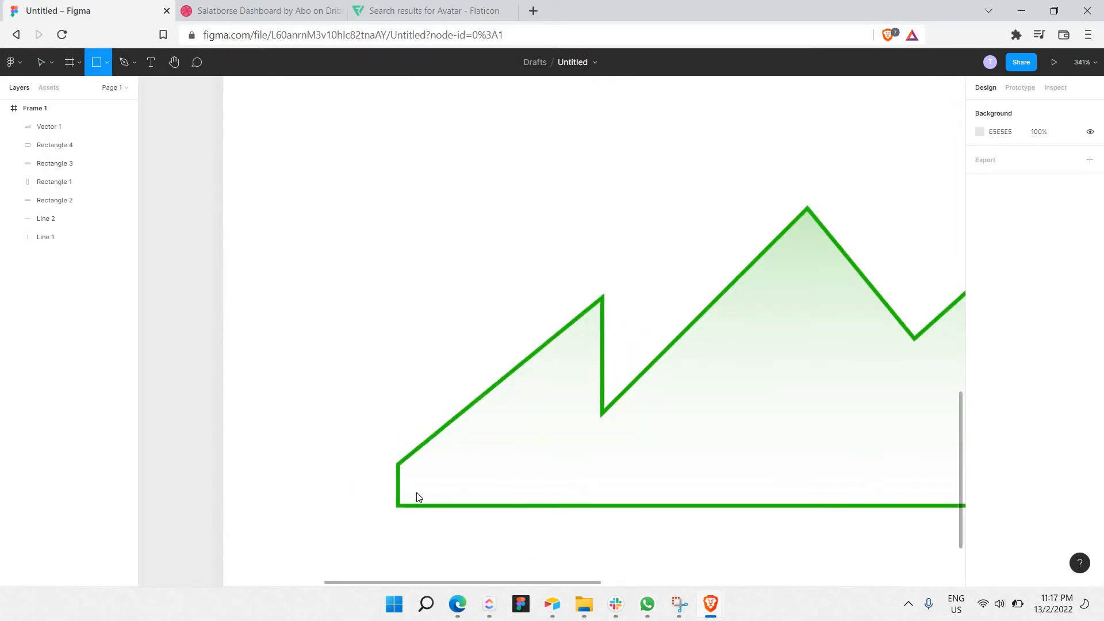
mouse_move(391, 466)
left_mouse_down()
mouse_move(420, 506)
mouse_move(408, 507)
left_mouse_up()
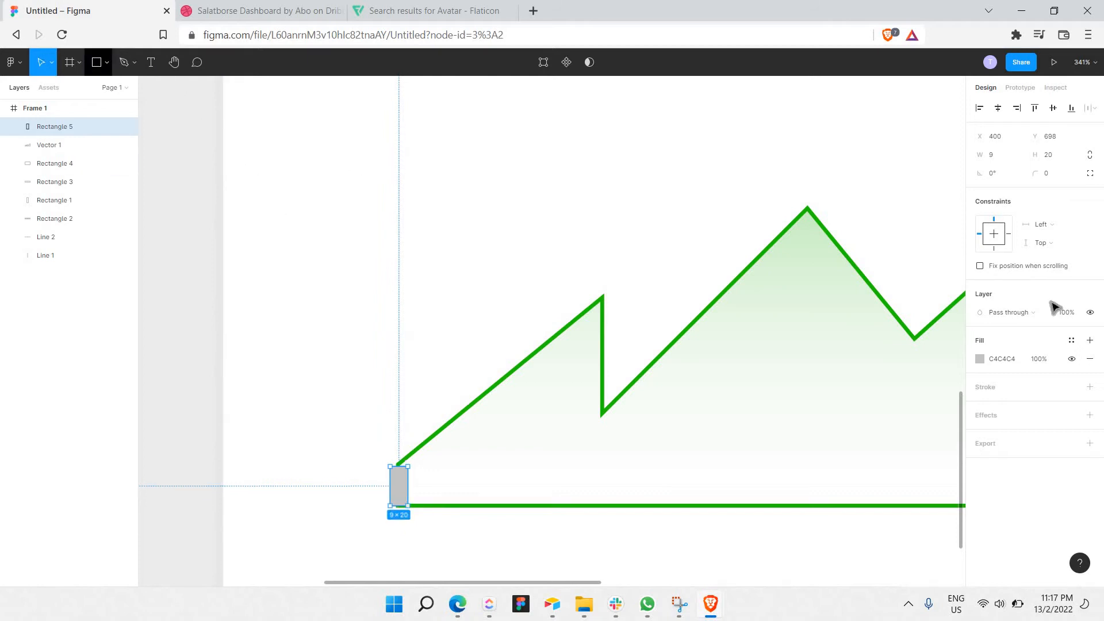
left_click(980, 359)
type("fff")
key("Return")
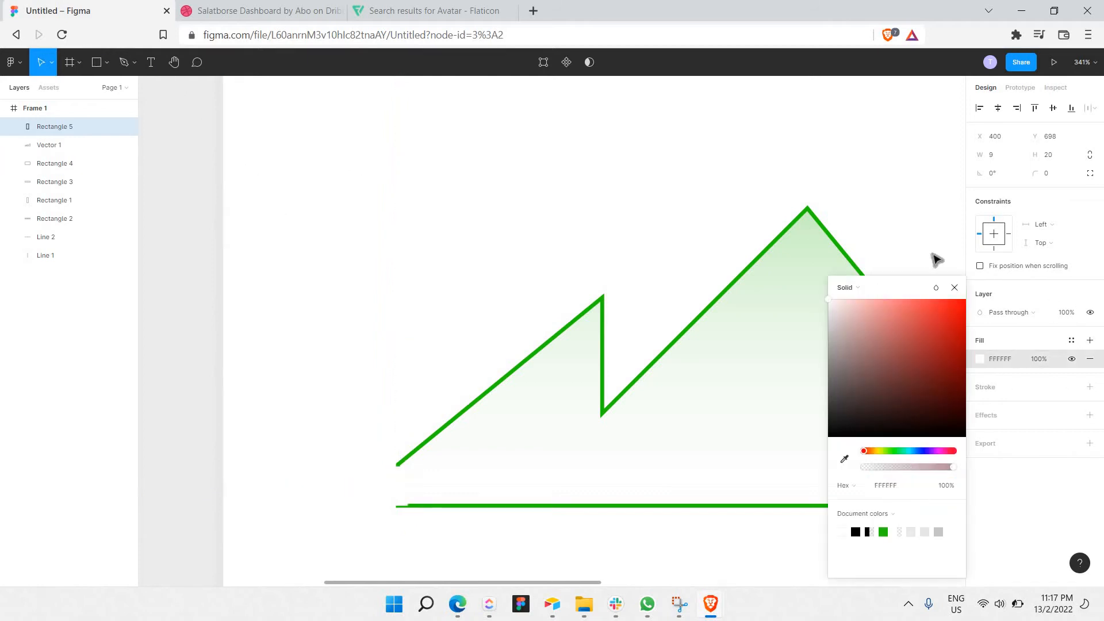
Delete the small white rectangle covering the chart shape's left edge
scroll(543, 361, "down", 3, "ctrl")
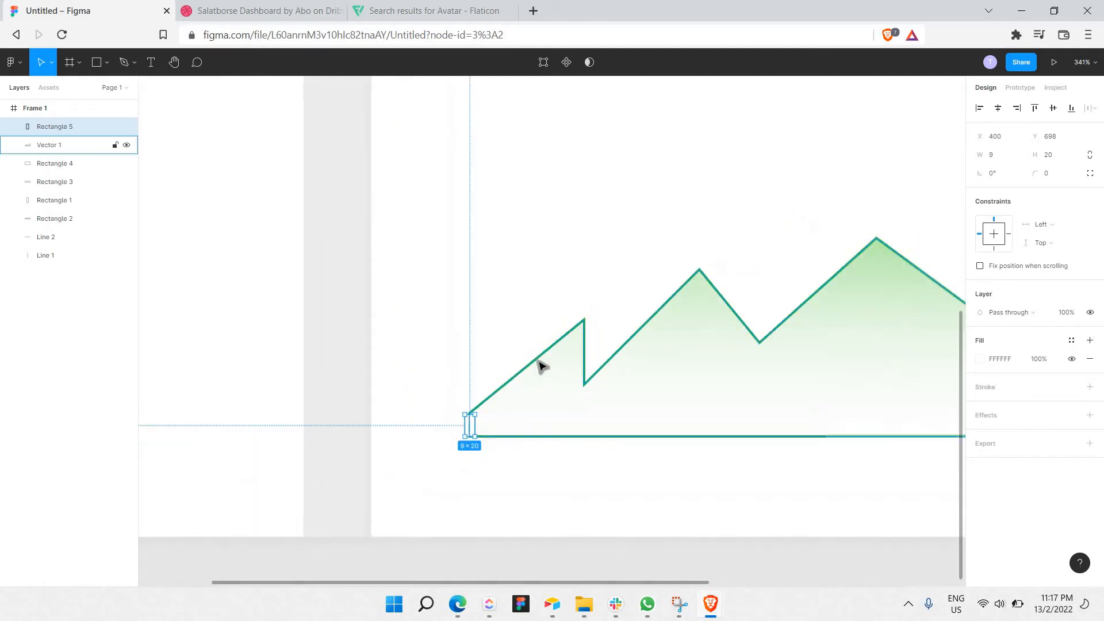
scroll(540, 365, "right", 3)
key("Delete")
left_click(520, 362)
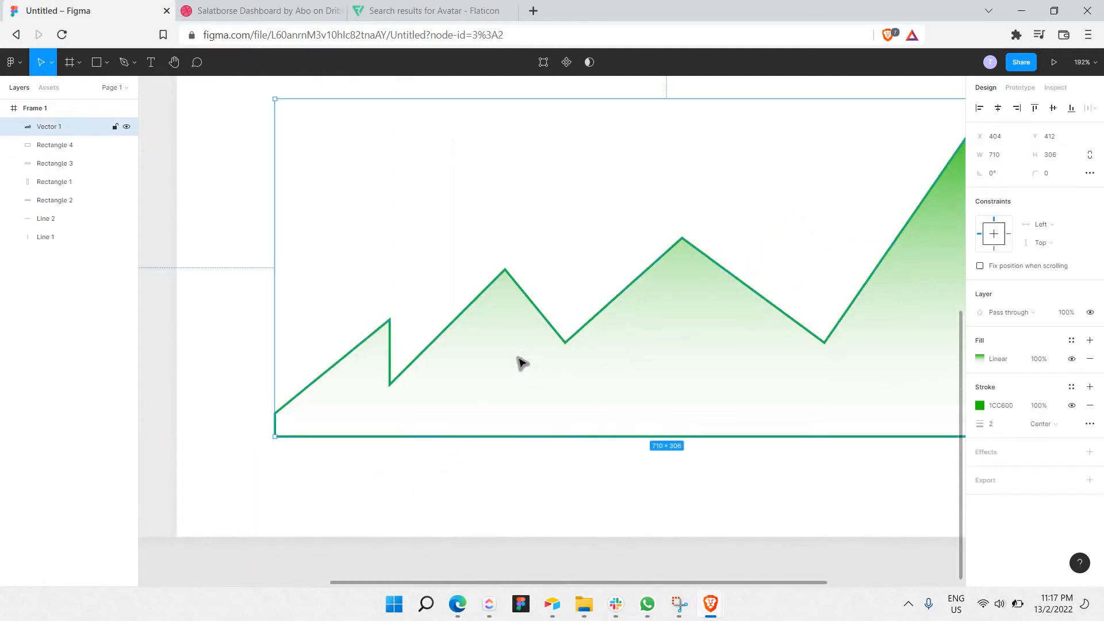
scroll(570, 355, "down", 4)
scroll(569, 355, "up", 5)
scroll(568, 355, "down", 1, "ctrl")
scroll(603, 354, "down", 3, "ctrl")
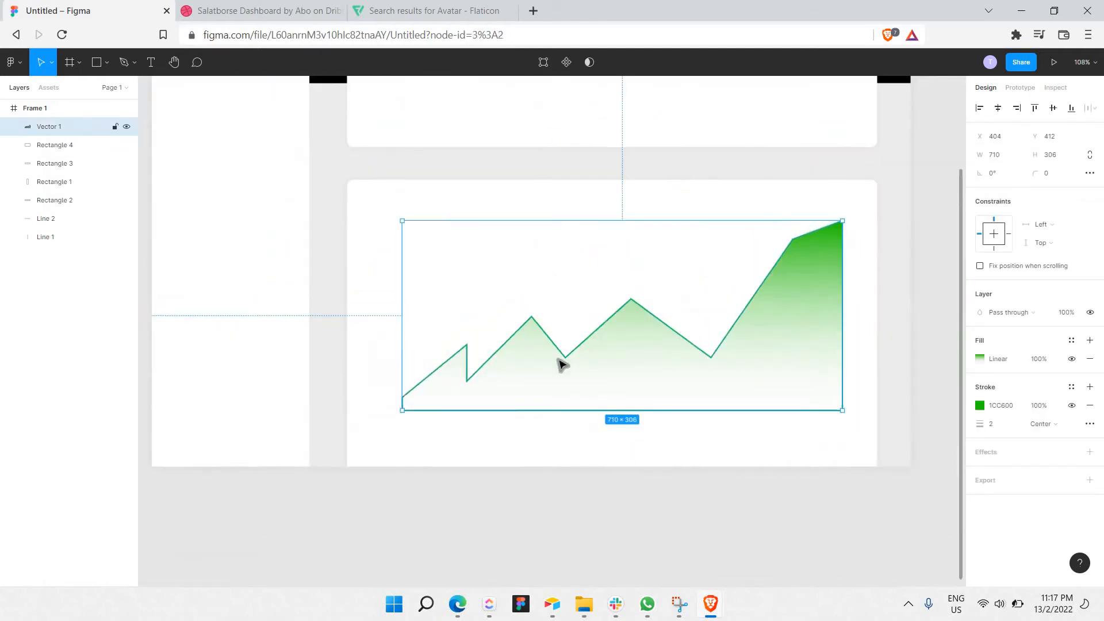
scroll(559, 363, "right", 2)
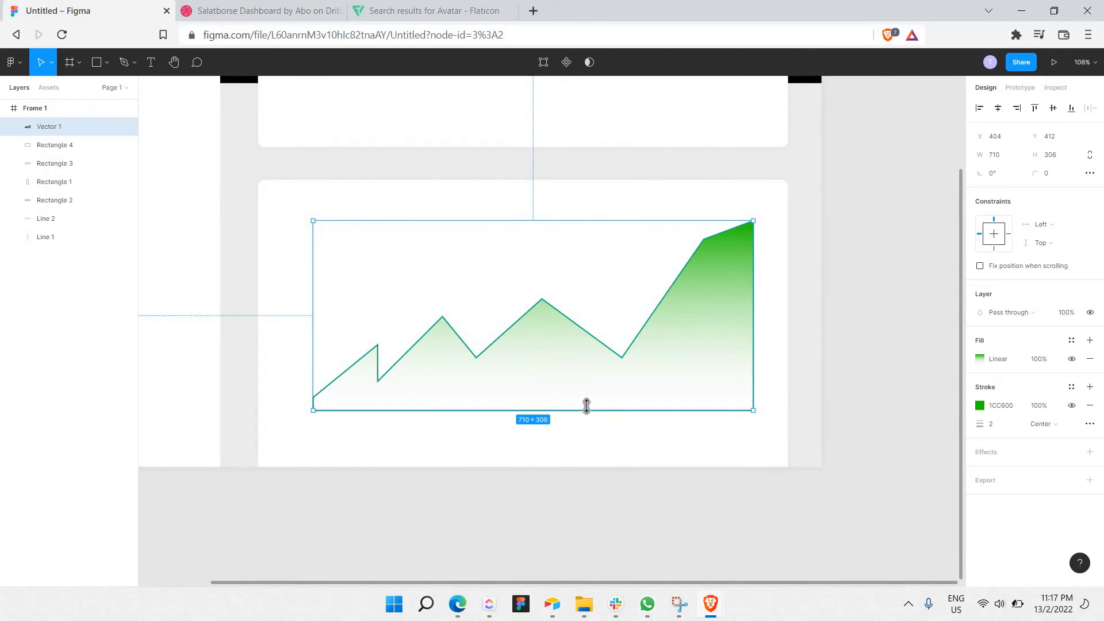
left_click(558, 497)
left_click(459, 377)
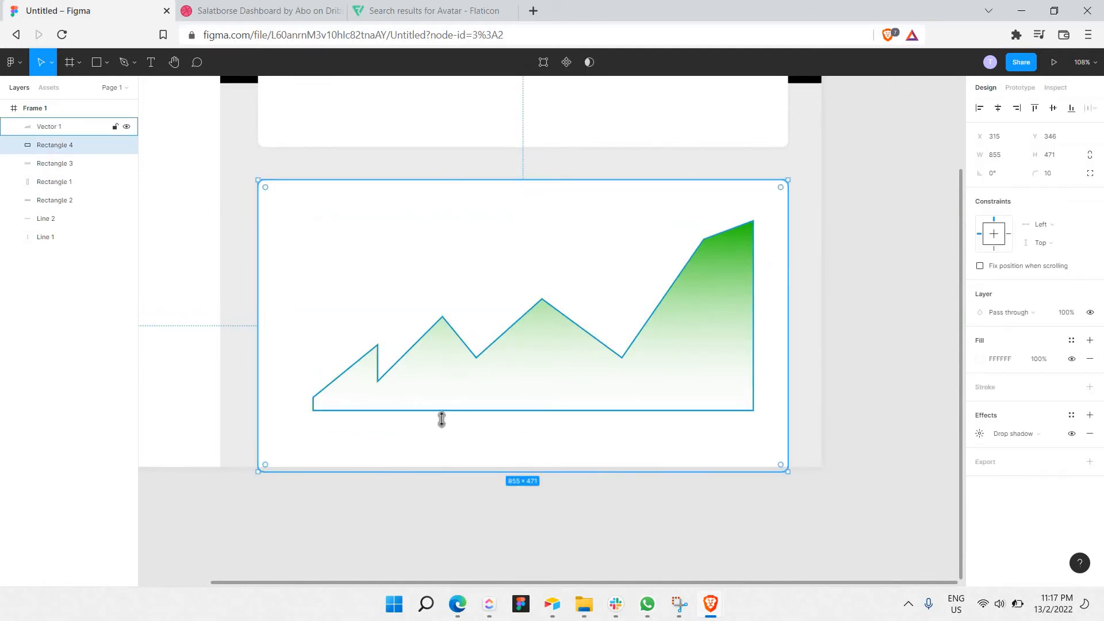
left_click(442, 410)
left_click_drag(443, 410, 478, 300)
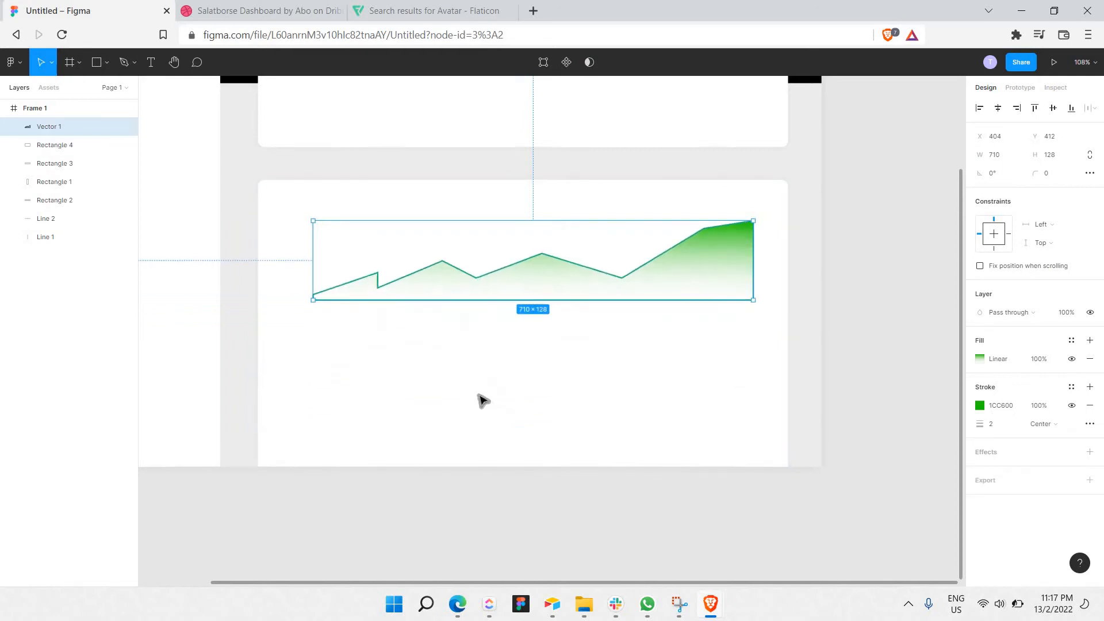
left_click_drag(483, 401, 455, 412)
left_click(452, 424)
left_click(750, 271)
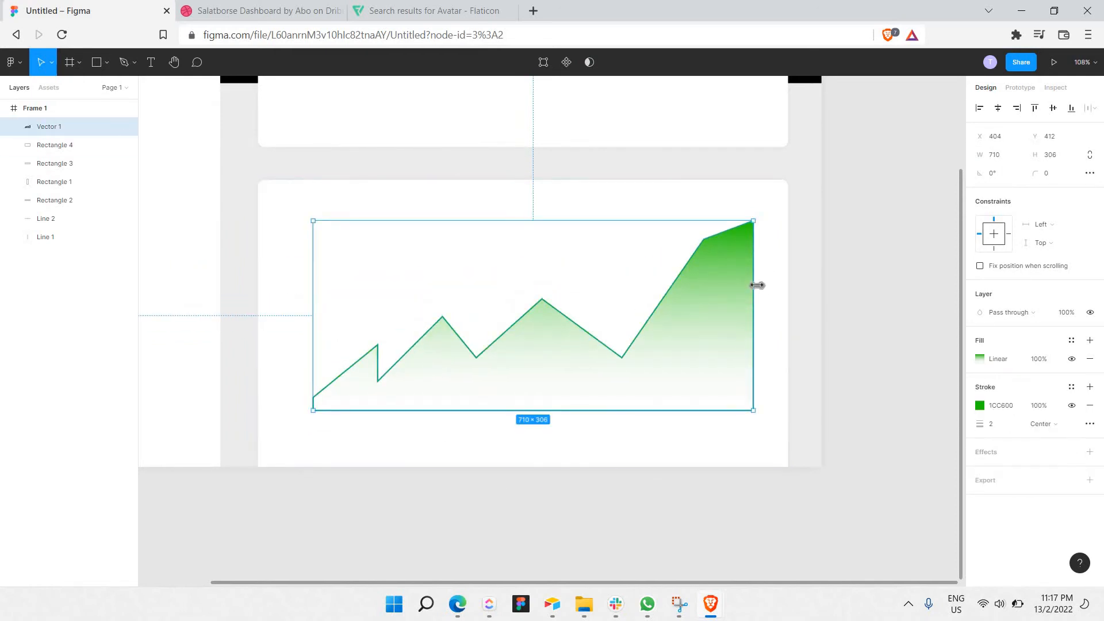
left_click_drag(755, 286, 664, 302)
key("ctrl+z")
left_click(437, 415)
left_click(436, 405)
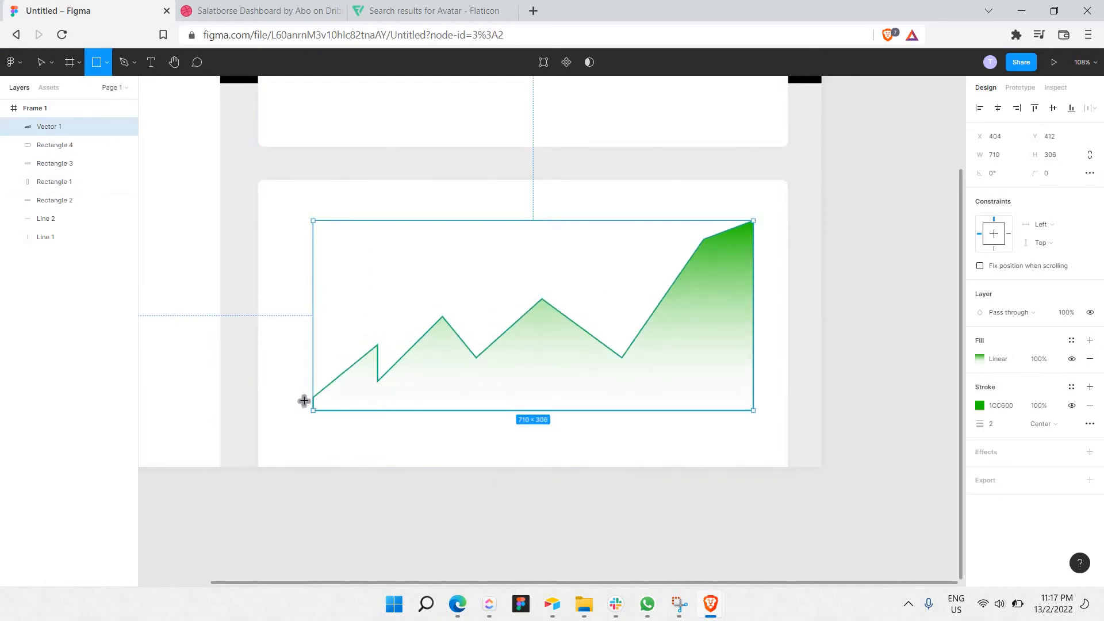
Draw a rectangle of about 743 × 64 over the chart shape's bottom edge and fill it with white FFFFFF
left_click_drag(304, 398, 765, 441)
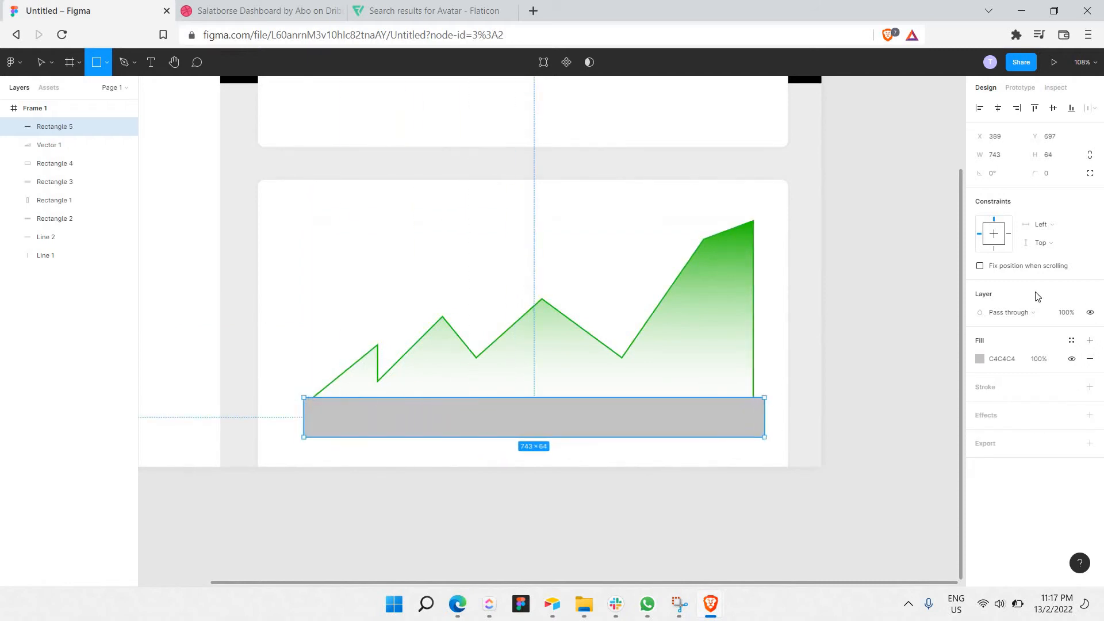
left_click(980, 360)
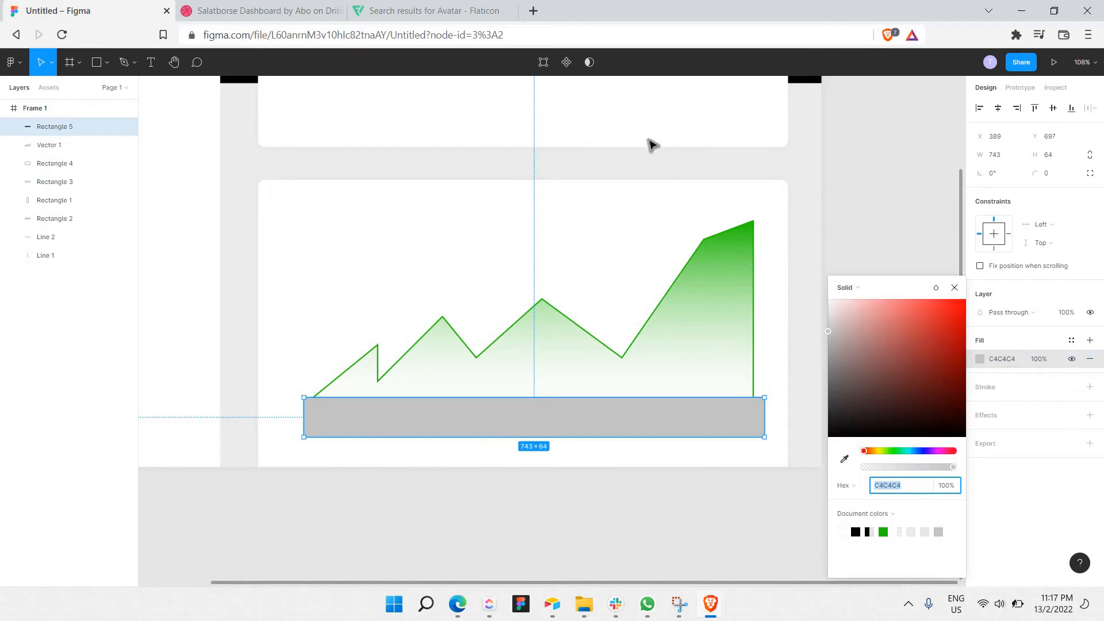
type("ffffff")
key("Return")
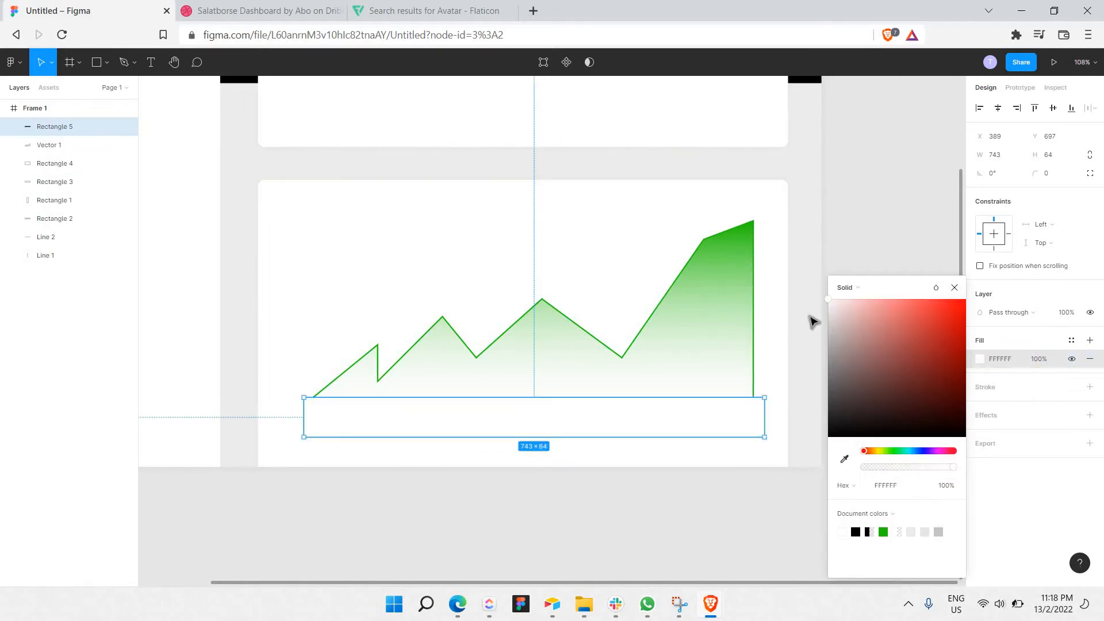
key("Escape")
Cover the chart shape's right edge with a rectangle of about 23 × 314, fill it with white FFFFFF, and nudge it one pixel left
key("r")
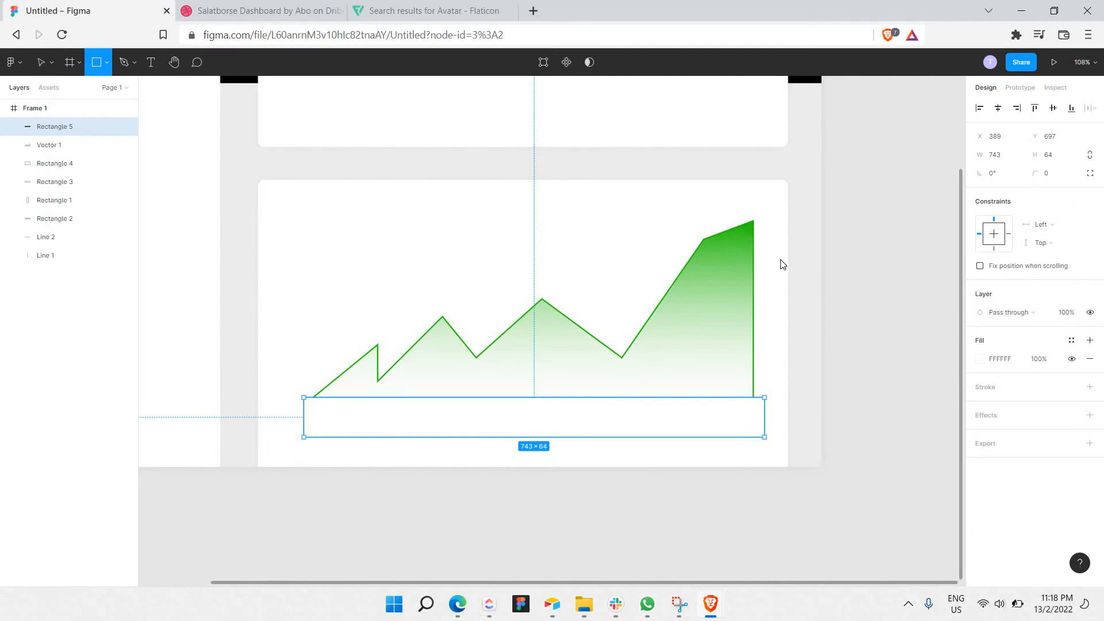
mouse_move(753, 216)
left_mouse_down()
mouse_move(782, 431)
mouse_move(767, 411)
left_mouse_up()
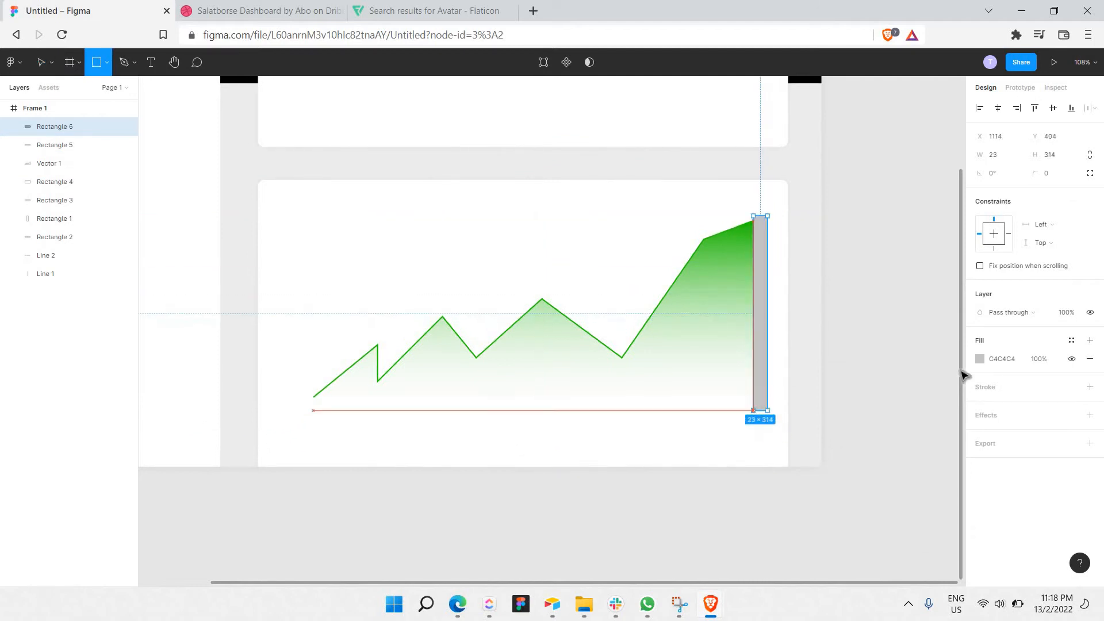
left_click(979, 358)
left_click_drag(869, 320, 819, 304)
key("Left")
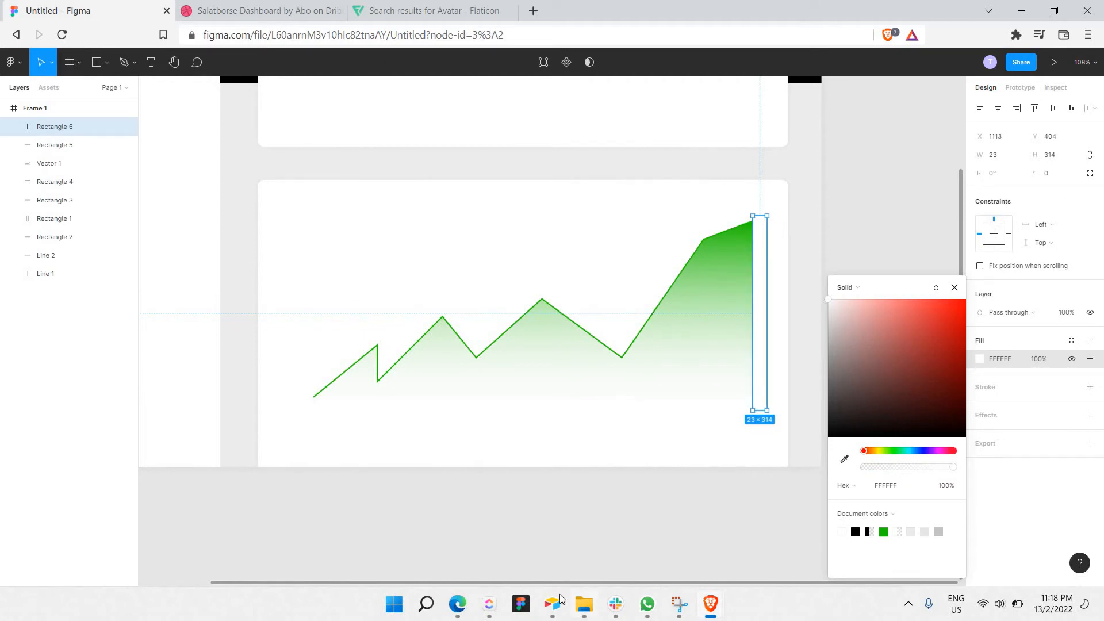
left_click(567, 201)
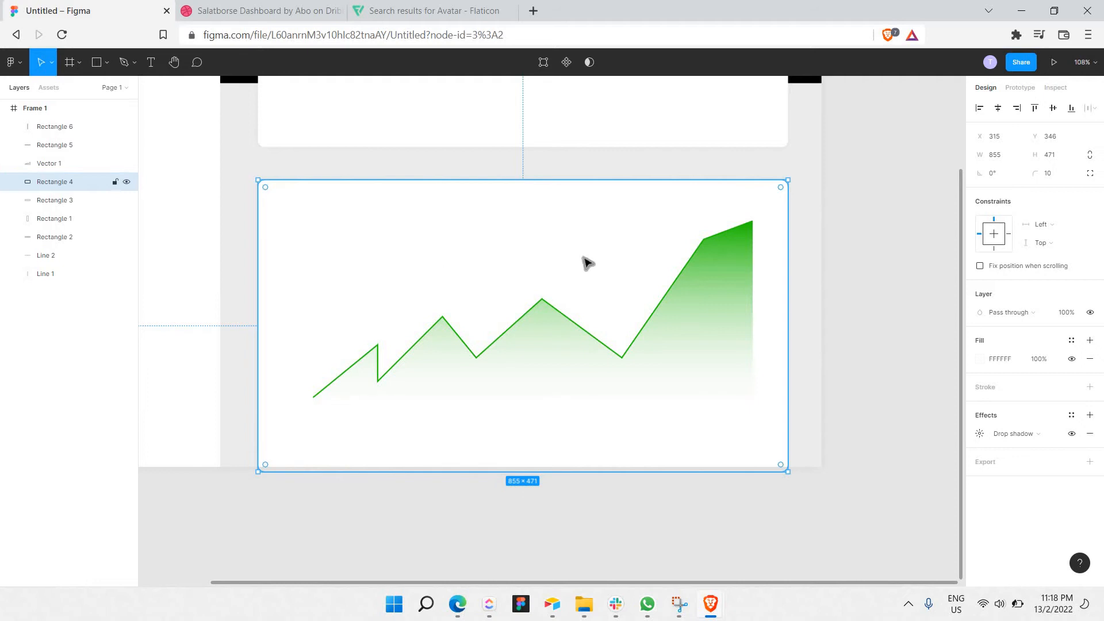
Set the opacity of the chart shape's gradient fill to 50%
left_click(710, 320)
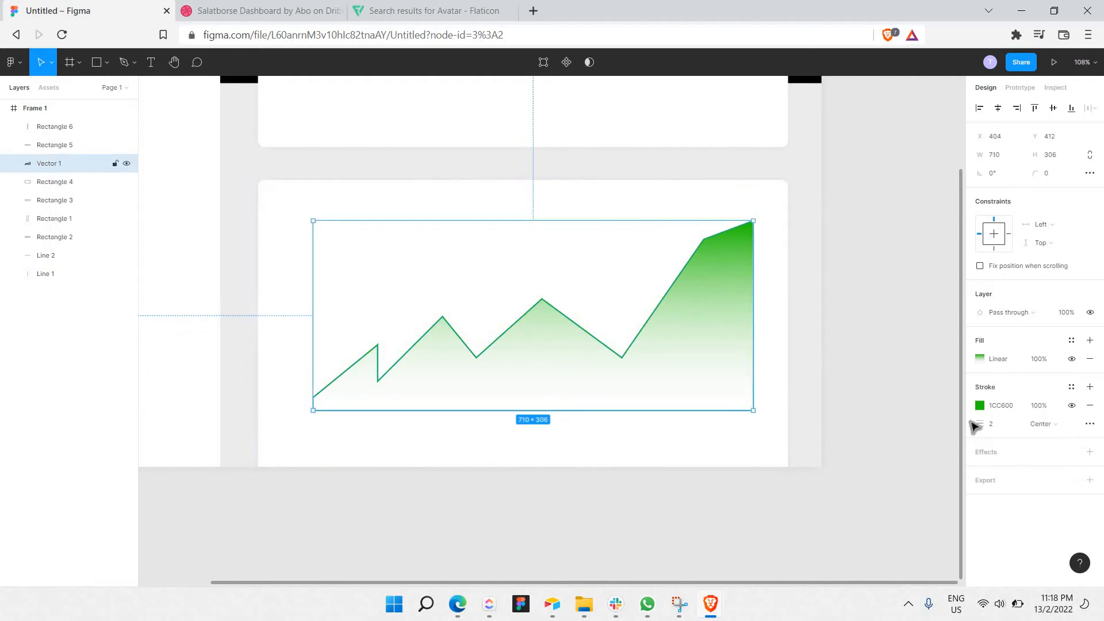
left_click(1033, 368)
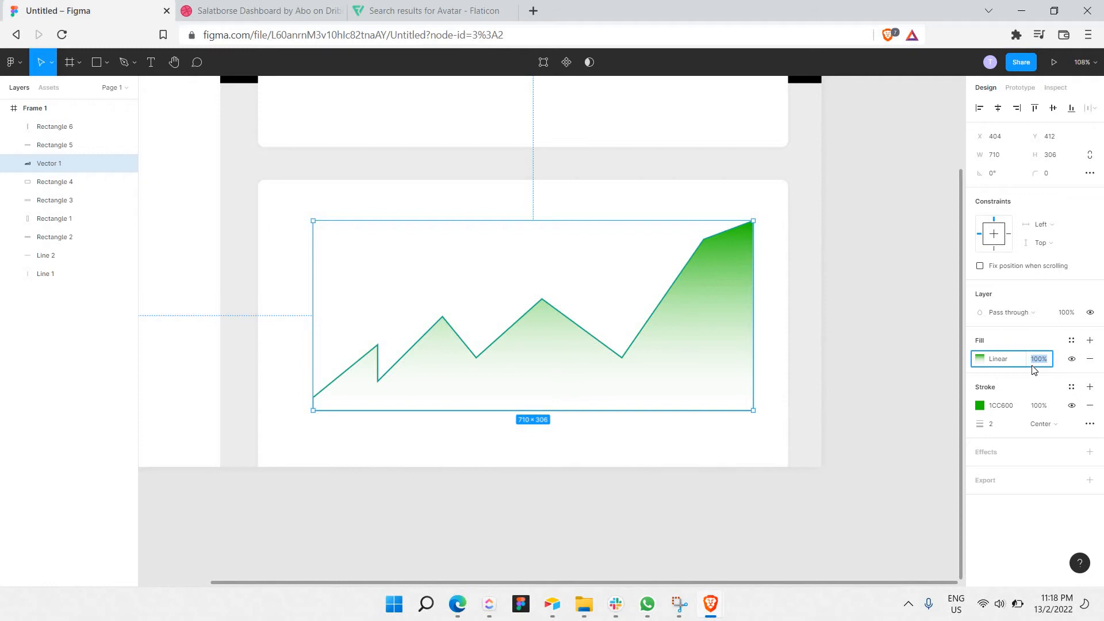
key("Return")
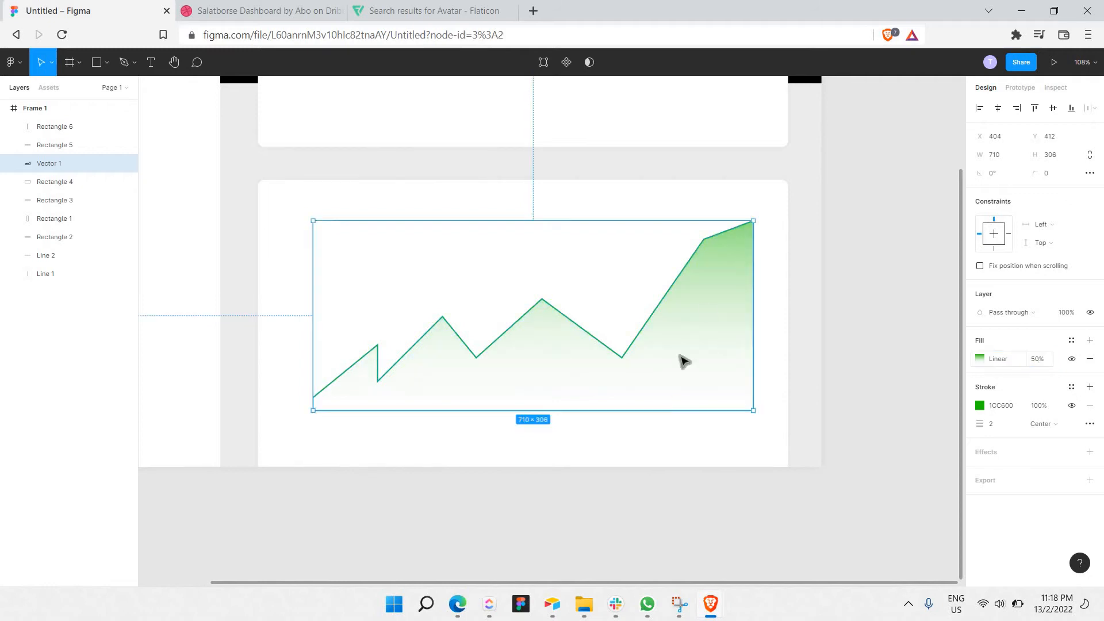
left_click(258, 241)
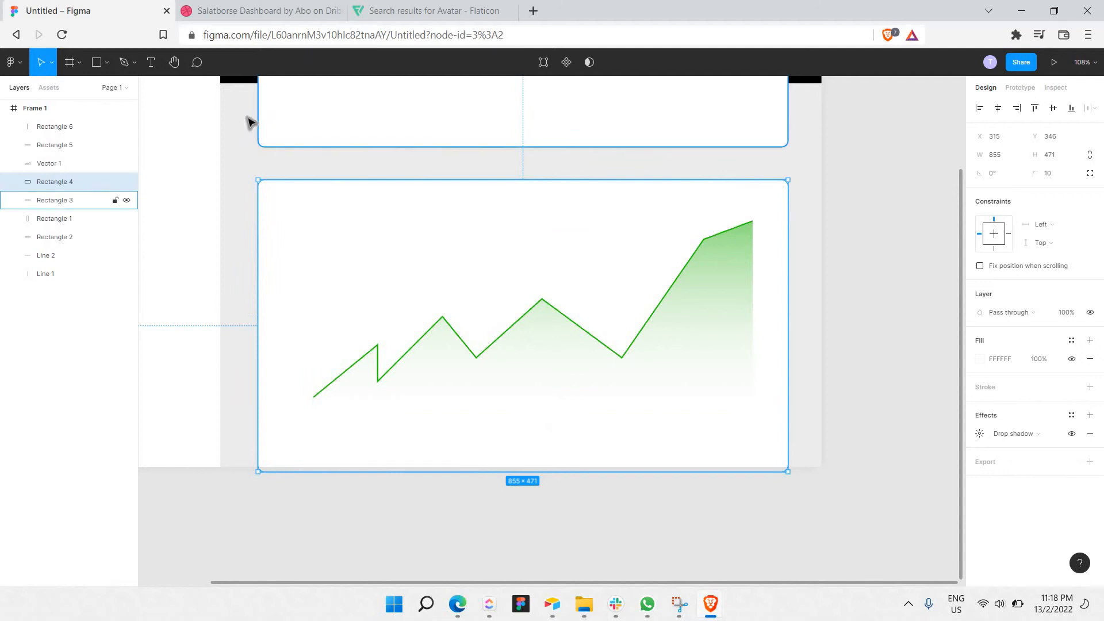
Check the Salatborse reference design on Dribbble, comparing its stat card and chart with the Figma frame
key("ctrl+Tab")
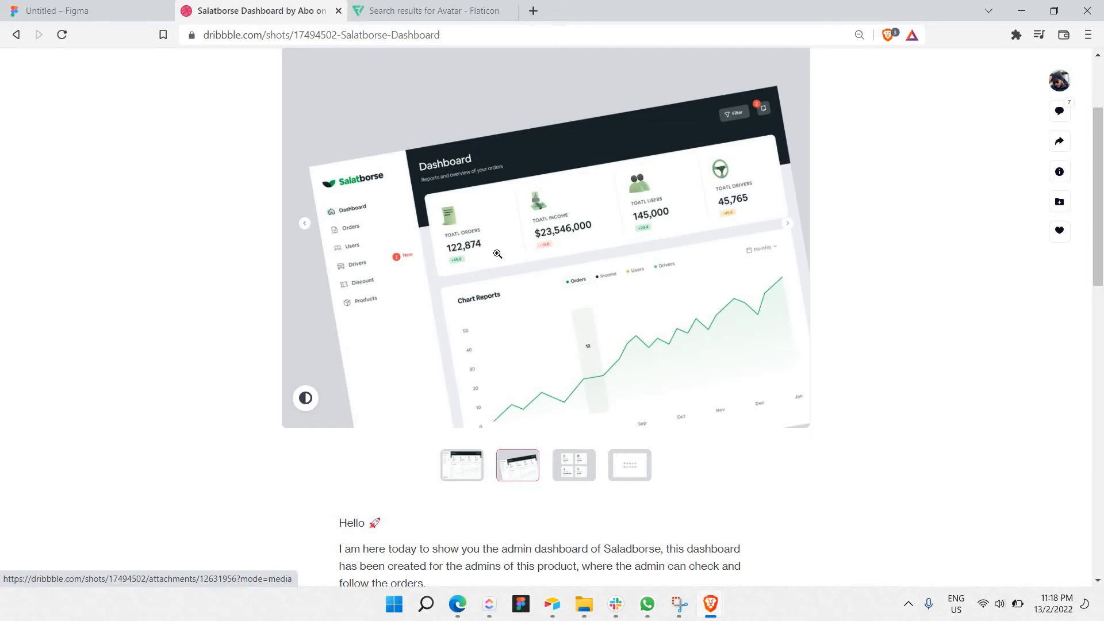
left_click(106, 6)
scroll(380, 242, "up", 2)
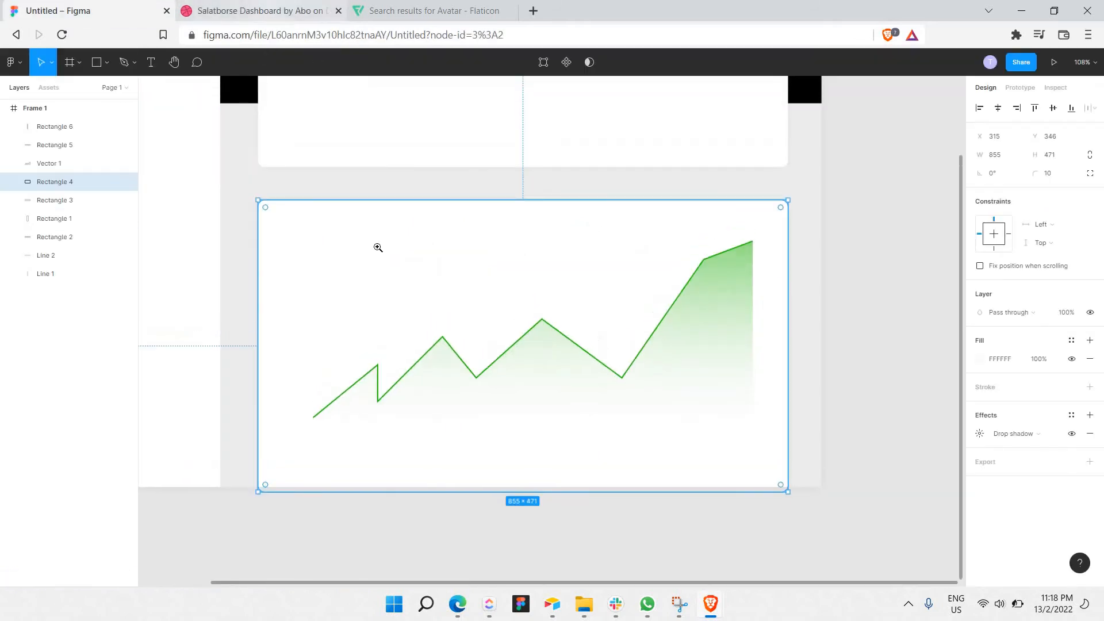
key("ctrl+Tab")
key("ctrl+shift+Tab")
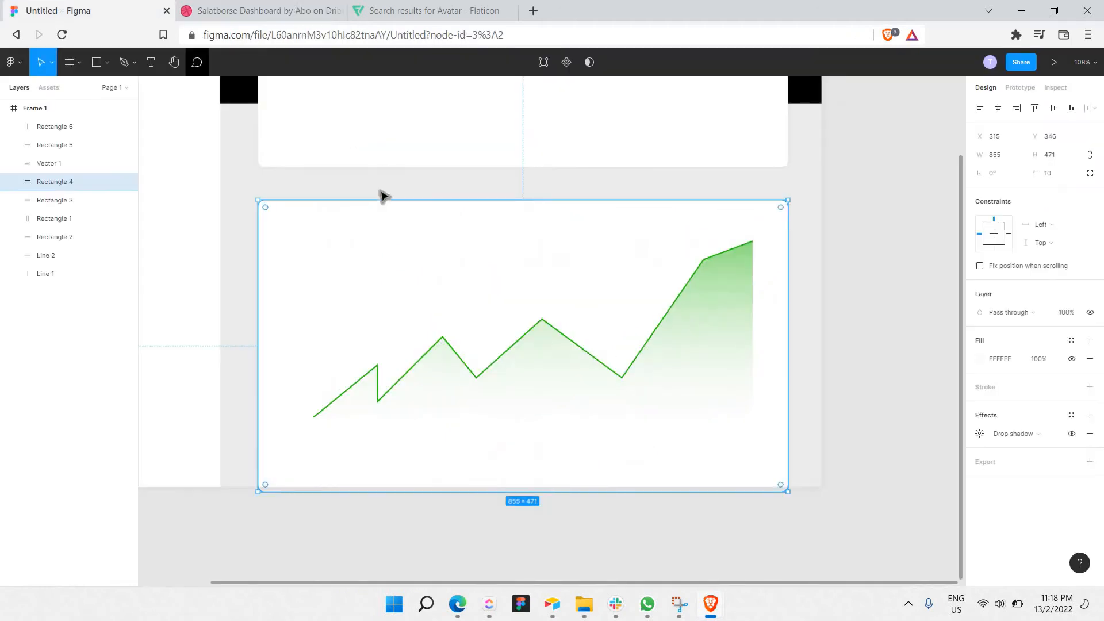
scroll(379, 194, "up", 2)
Copy the image of the solid black user icon from the Flaticon avatar results and return to the Figma file
left_click(414, 11)
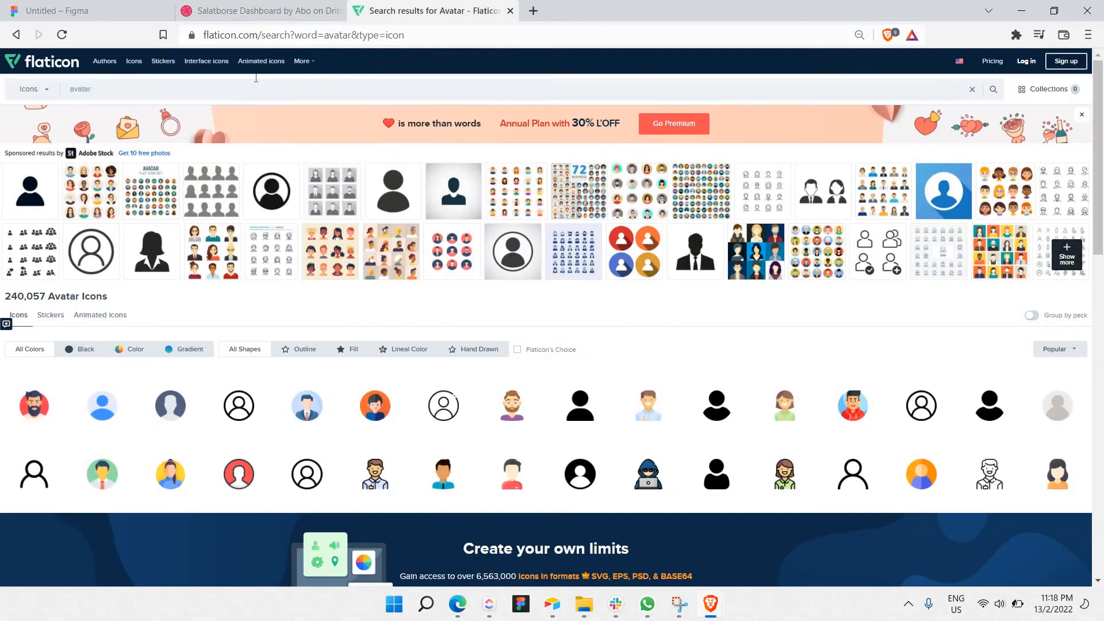
scroll(672, 349, "down", 1)
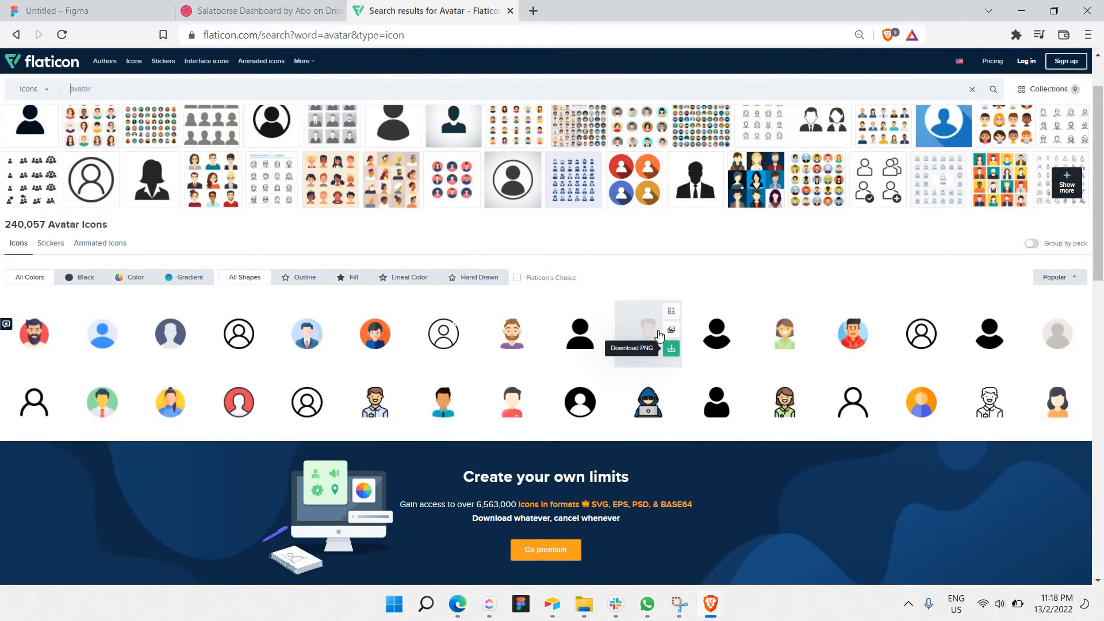
scroll(628, 307, "down", 4)
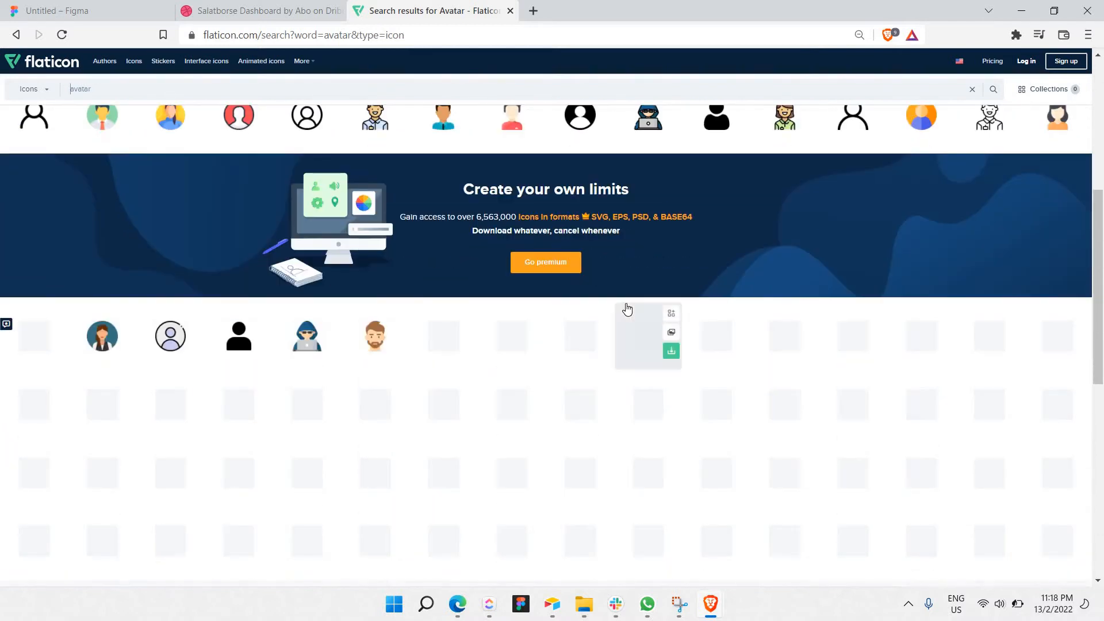
scroll(644, 340, "up", 5)
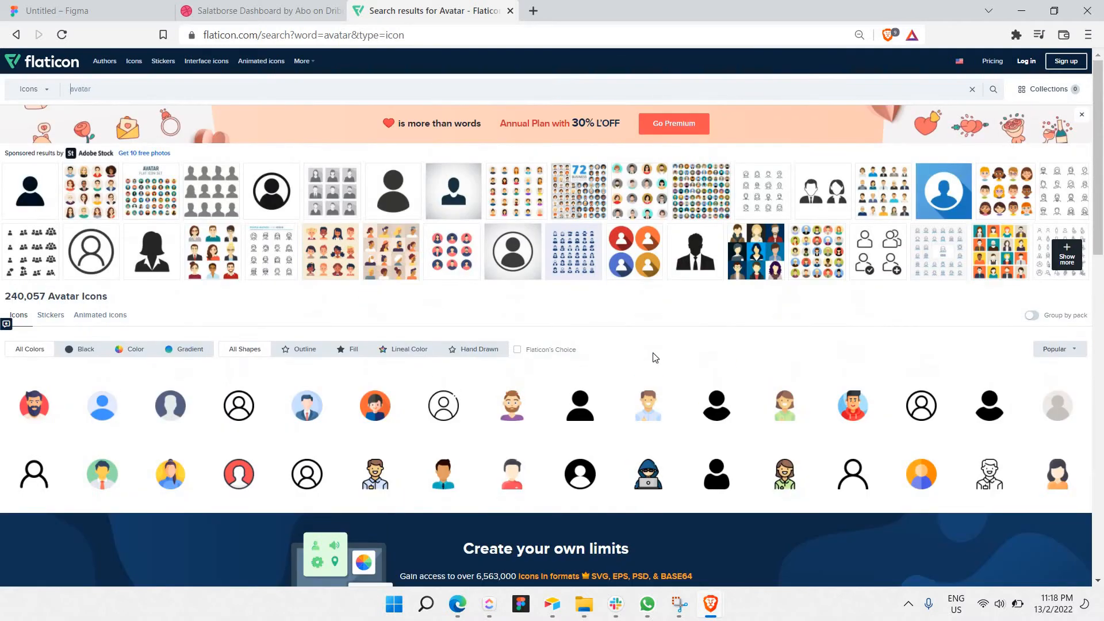
left_click(580, 405)
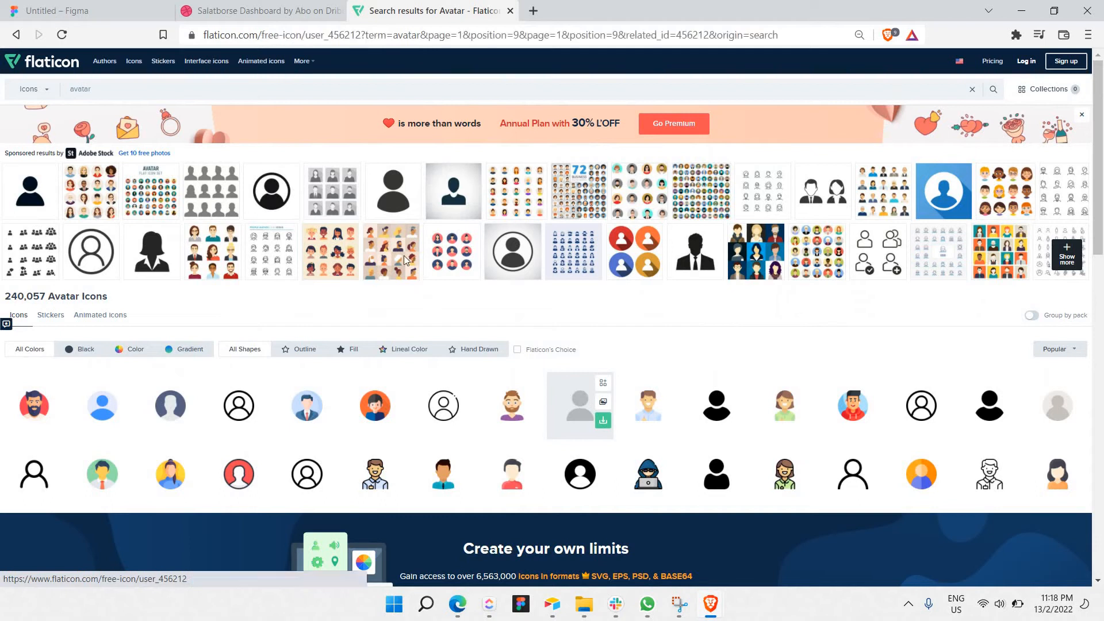
right_click(420, 239)
left_click(460, 266)
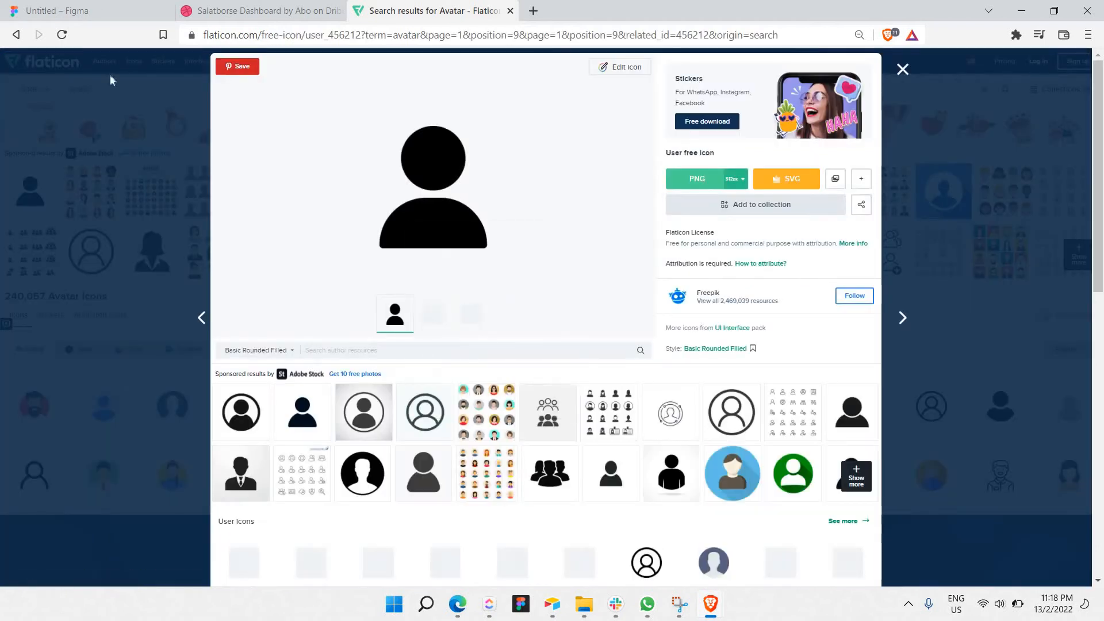
left_click(57, 11)
left_click(423, 269)
key("ctrl+v")
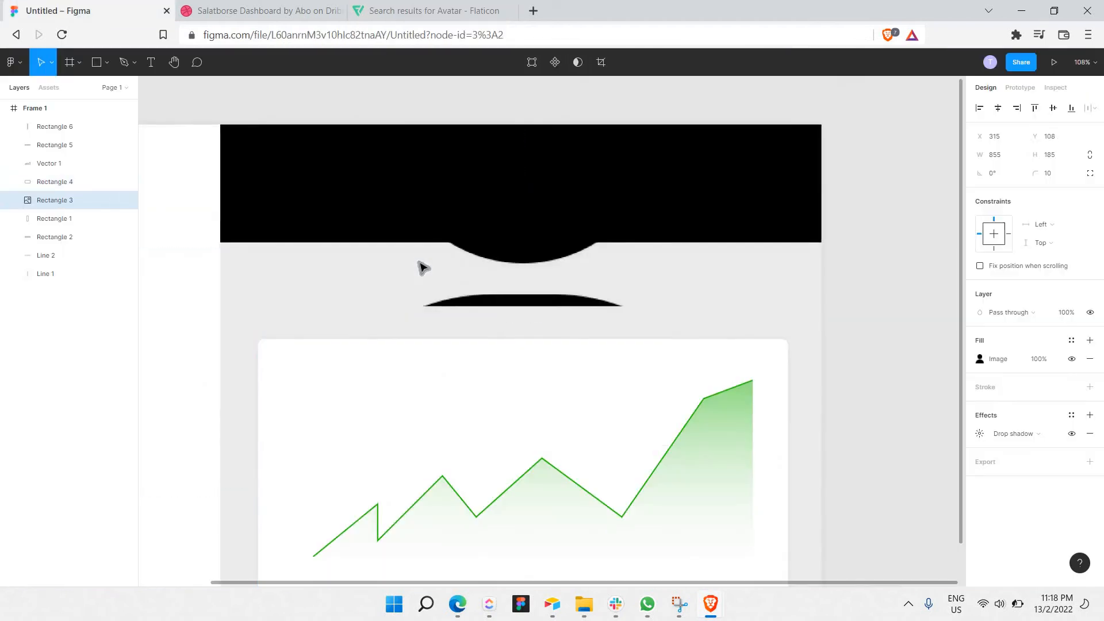
key("ctrl+z")
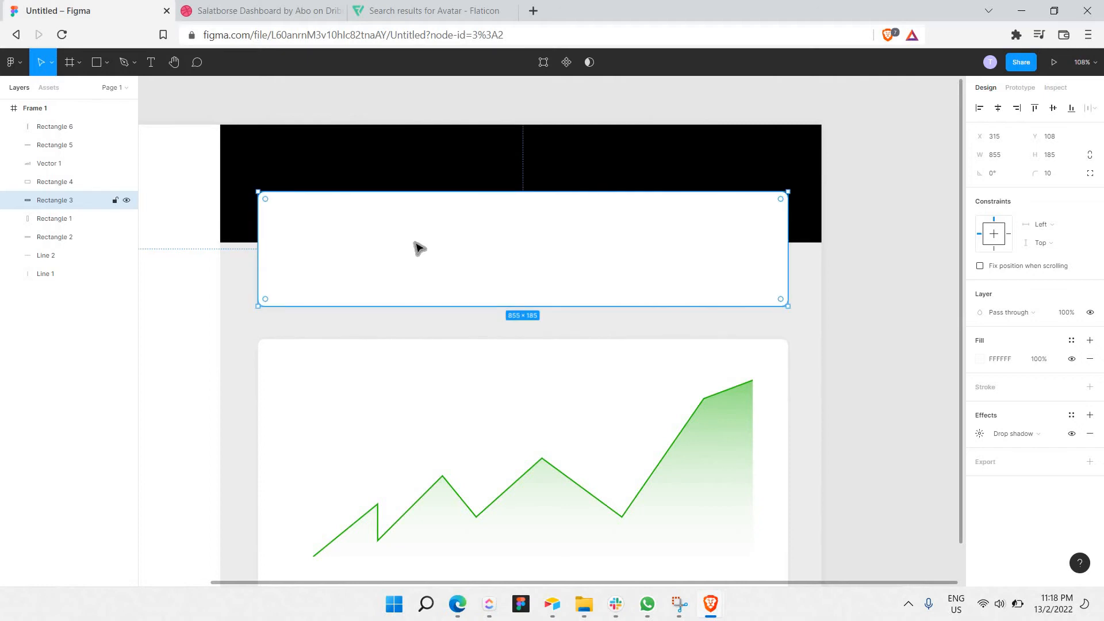
key("Escape")
Paste the user icon as a separate image, resize it to 50 × 50, and place it near the left end of the upper white card
key("ctrl+v")
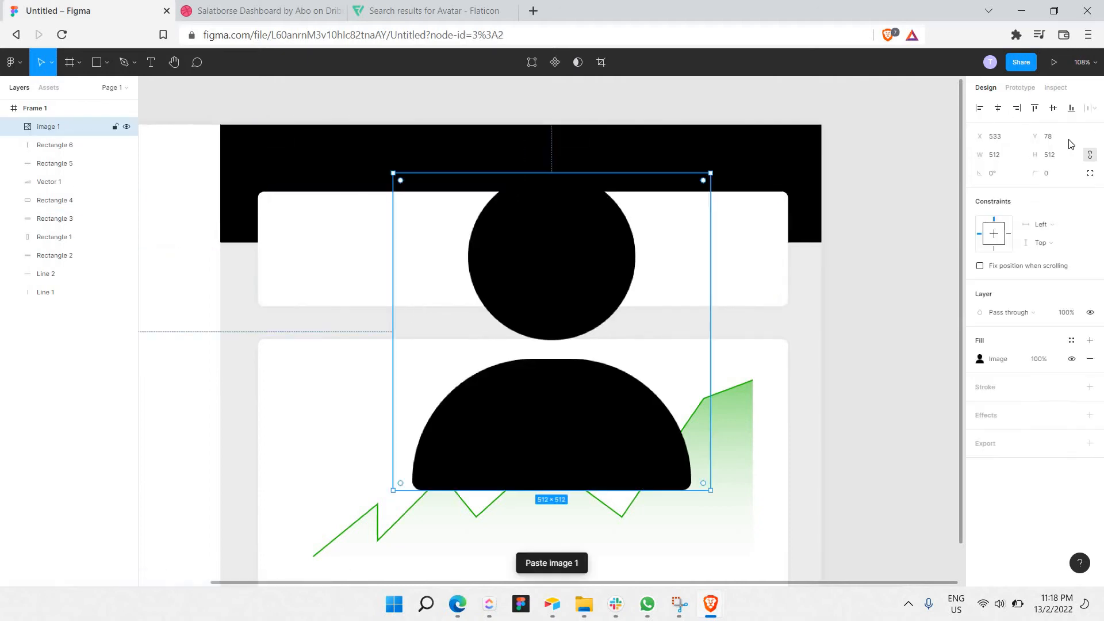
left_click(996, 159)
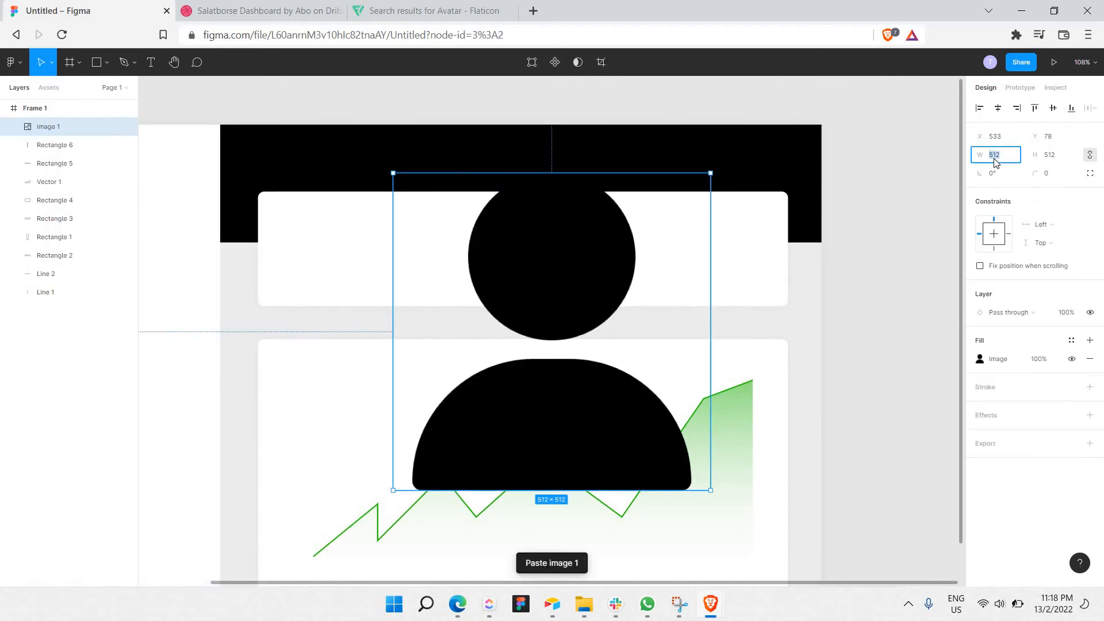
type("50")
key("Return")
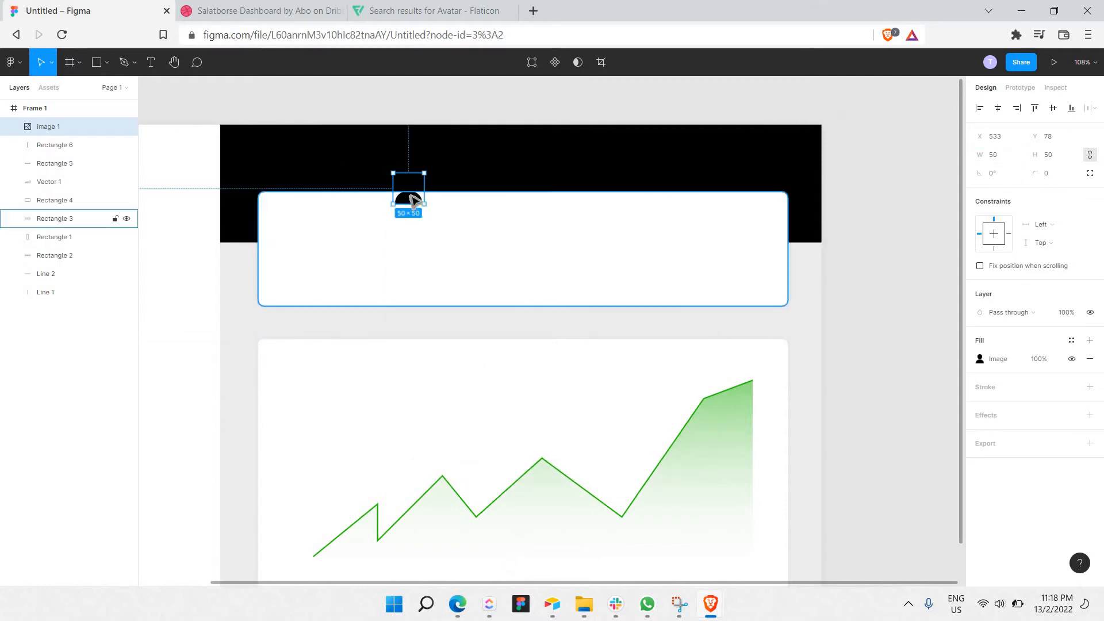
left_click_drag(410, 184, 304, 233)
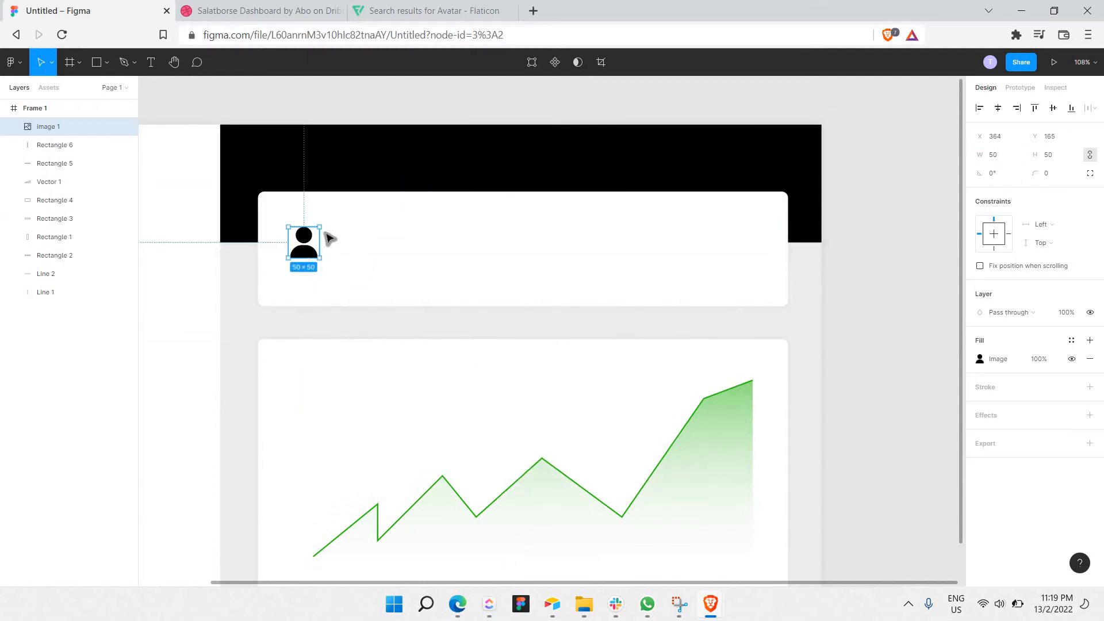
Use the user icon image in the upper white card as a mask
right_click(288, 243)
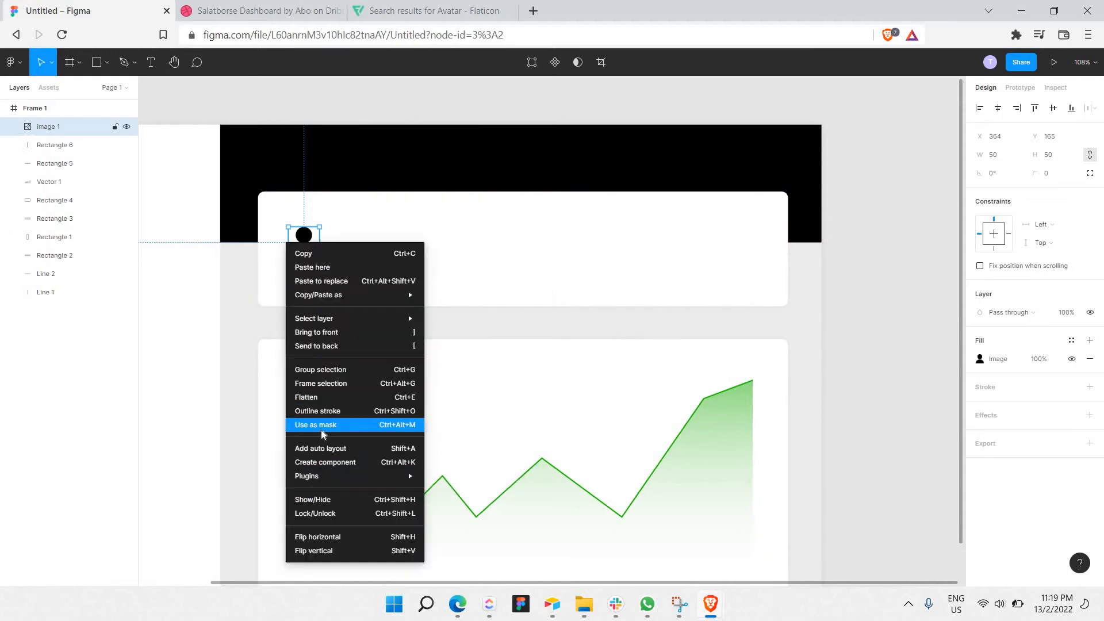
key("ctrl+alt+m")
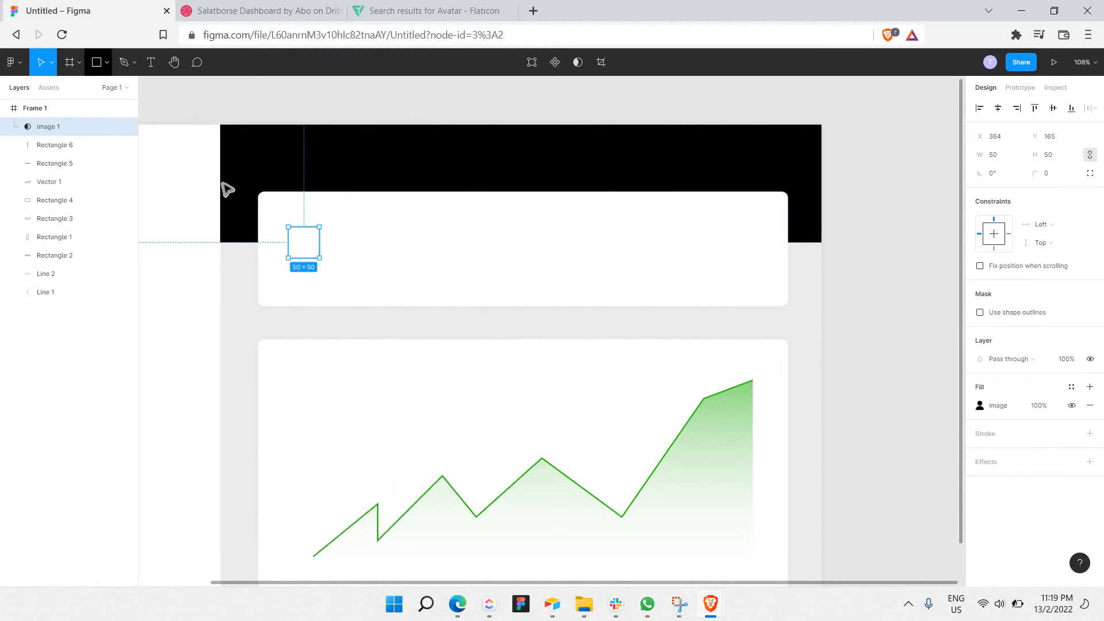
Draw a rectangle over the masked user icon and shrink it to about 60 × 51 so it covers the icon
key("r")
mouse_move(272, 217)
left_mouse_down()
mouse_move(333, 276)
mouse_move(316, 256)
mouse_move(327, 270)
left_mouse_up()
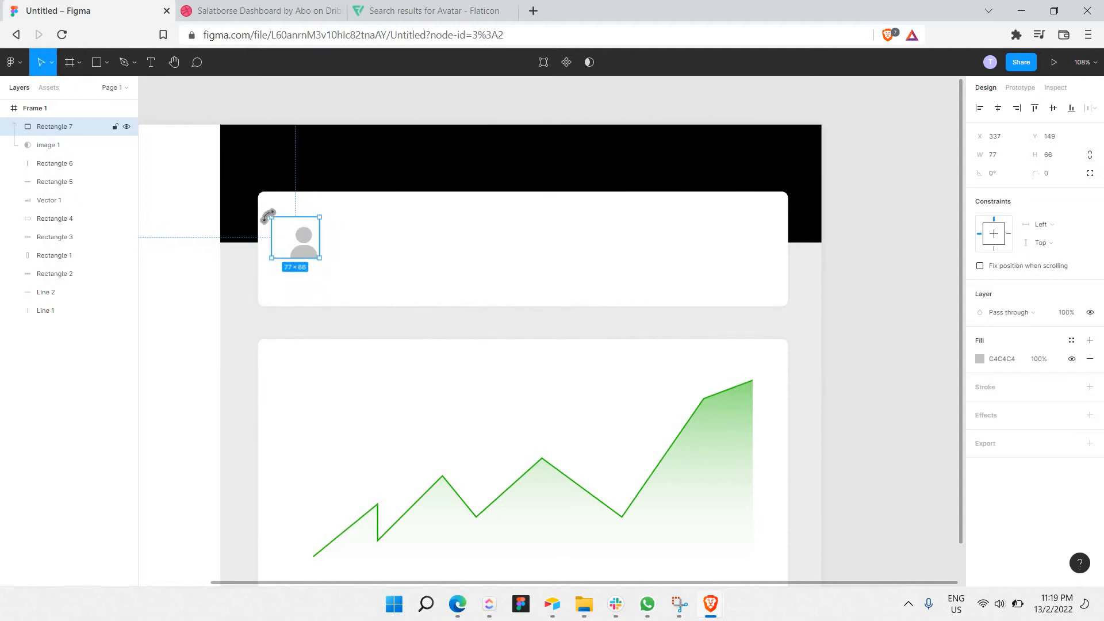
left_click_drag(270, 218, 299, 240)
key("ctrl+z")
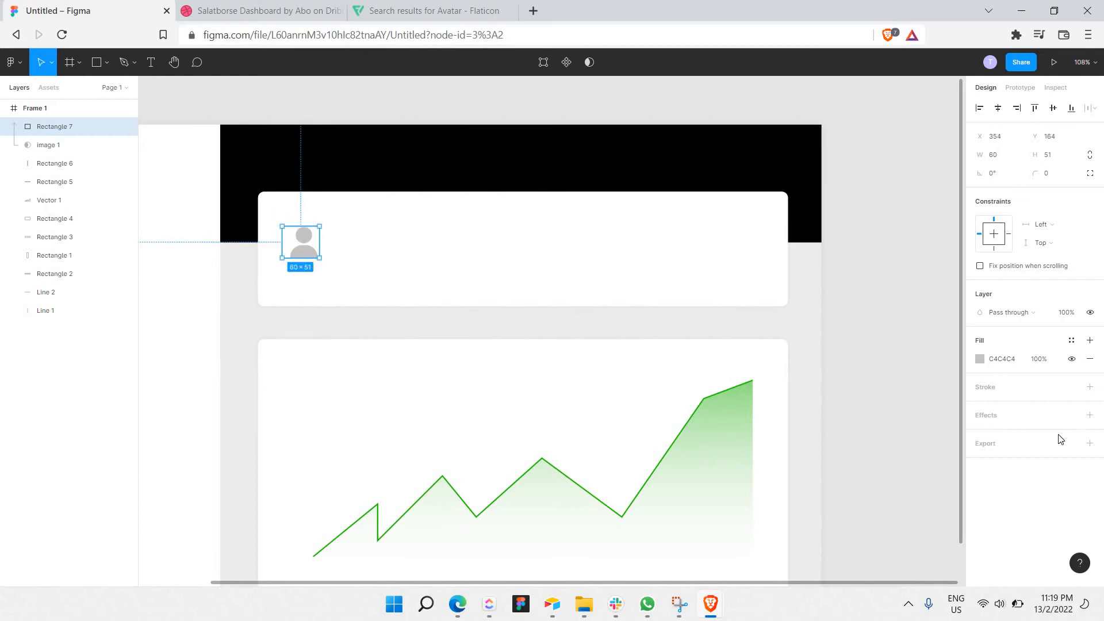
Fill the rectangle over the user icon with dark green 169A00, starting from the chart's document green
left_click(980, 359)
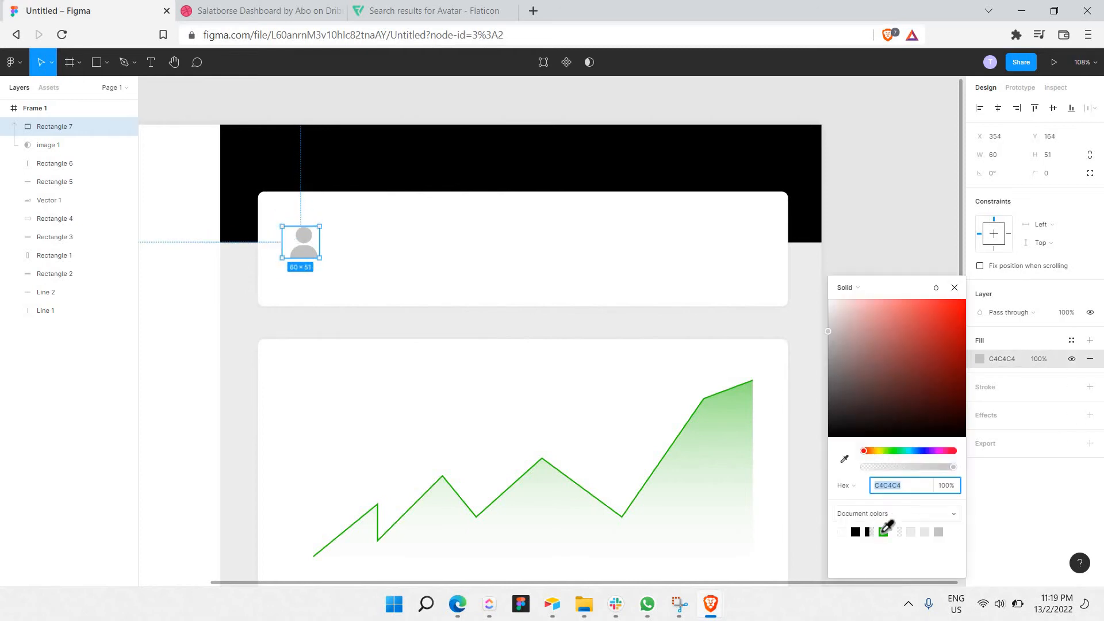
left_click(884, 532)
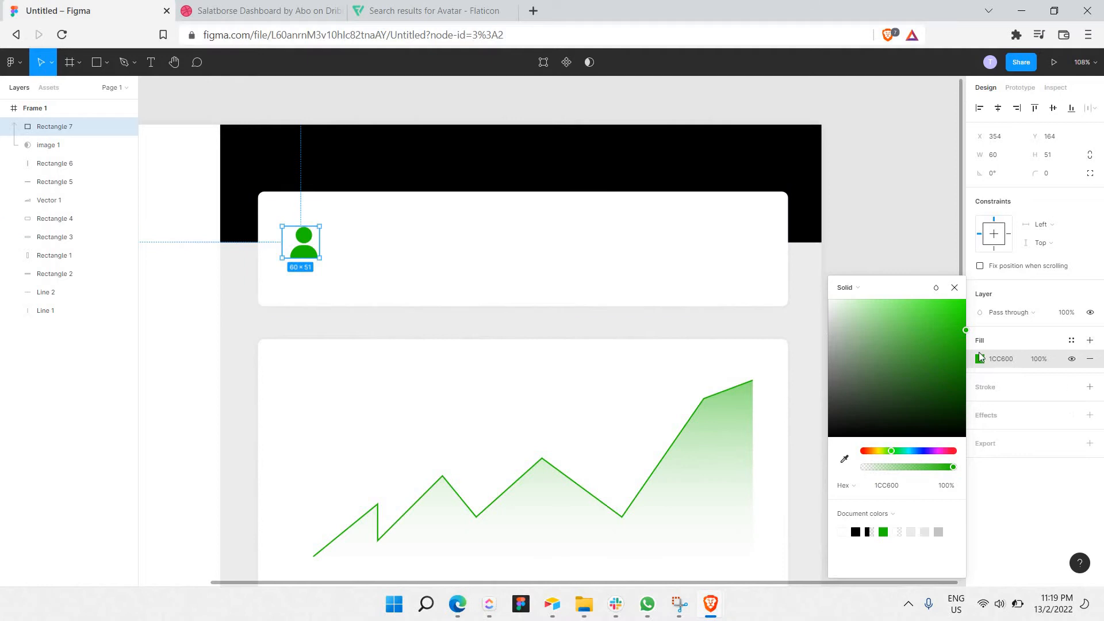
left_click_drag(980, 357, 988, 358)
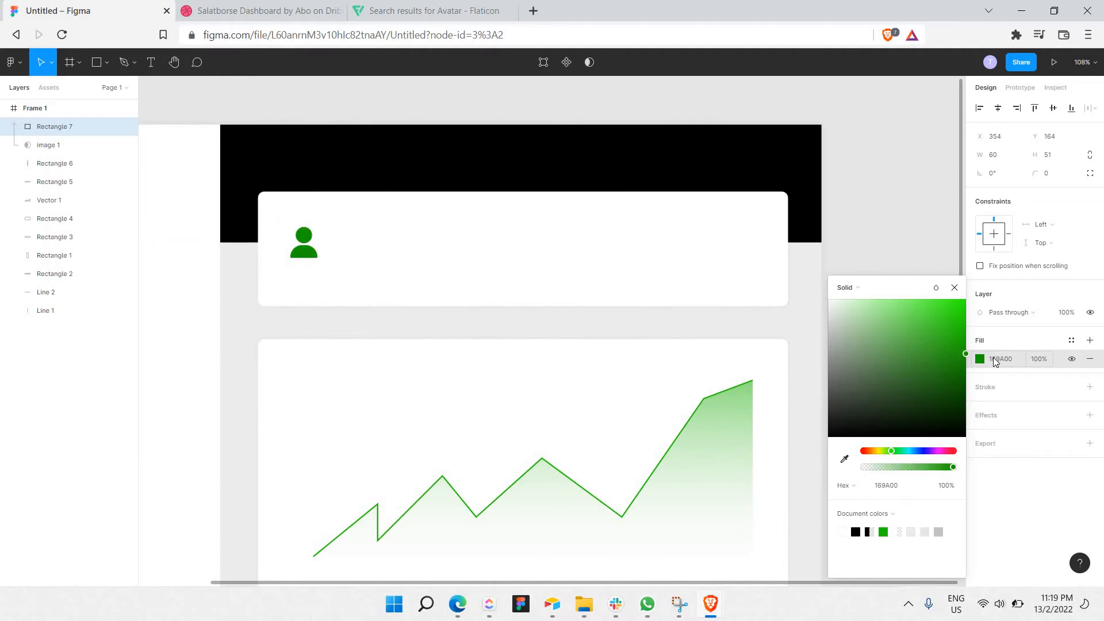
left_click(954, 288)
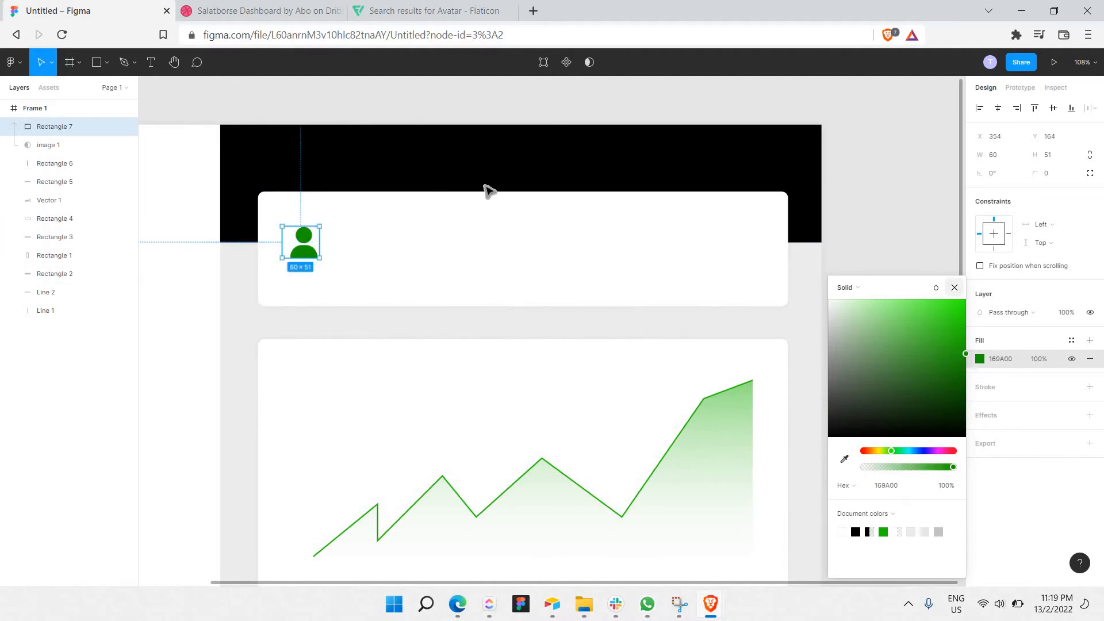
Group the green rectangle with its masked user icon image
left_click(319, 221)
left_click(72, 132, "shift")
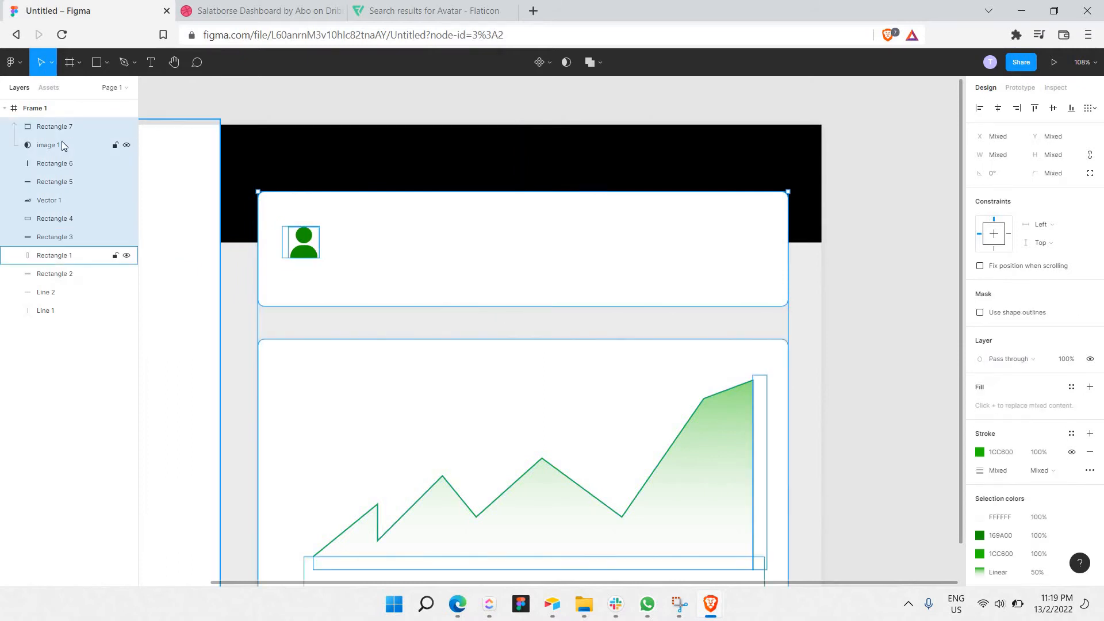
left_click(61, 142)
left_click(57, 127, "shift")
right_click(59, 129)
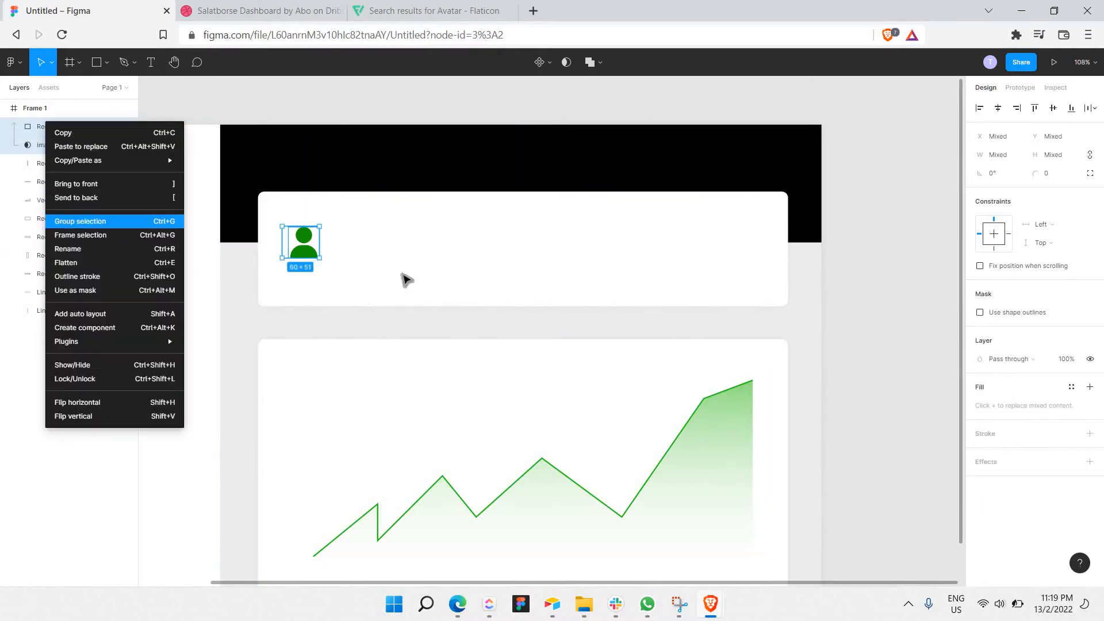
key("ctrl+g")
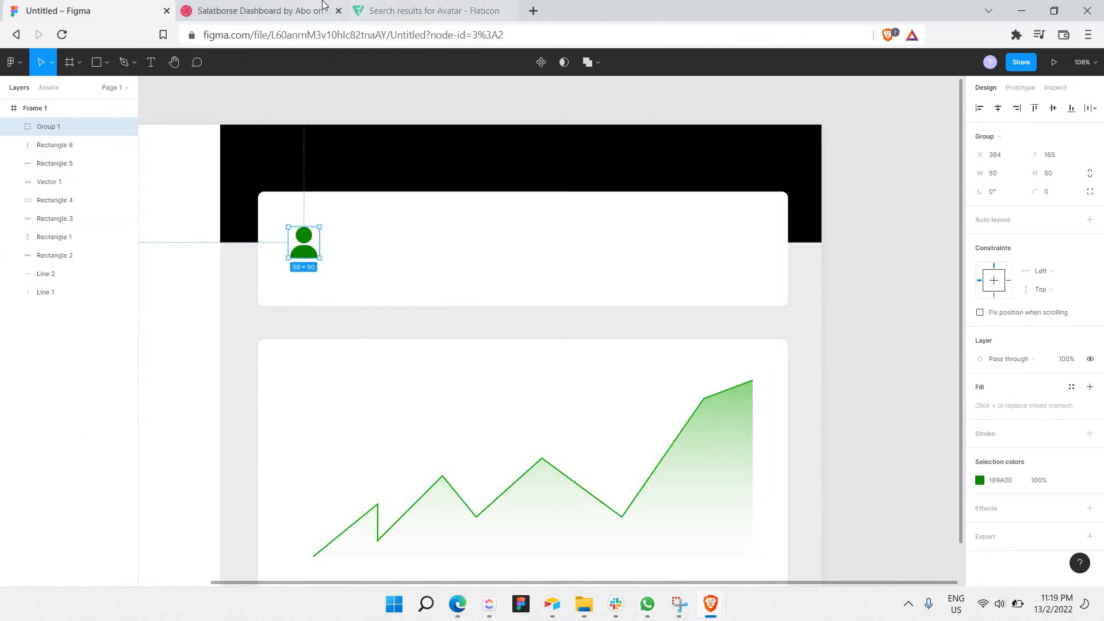
Check the Dribbble reference's stat card and move the user icon group up to Y 135 in the white card
left_click(263, 6)
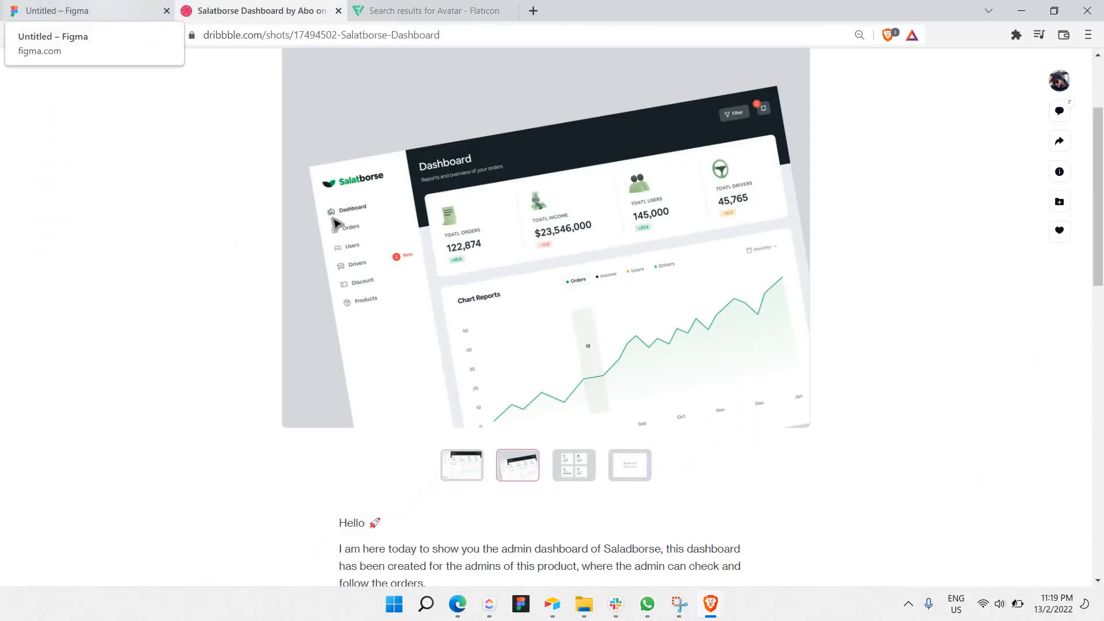
left_click(58, 10)
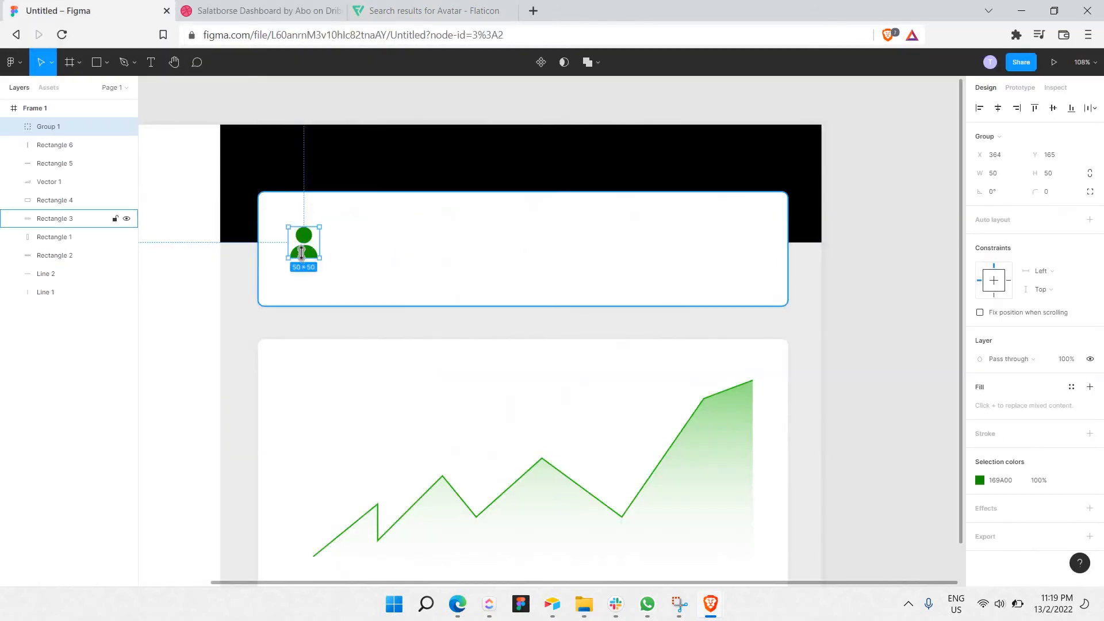
key("Down")
Add a text box about 79 × 19 below the user icon reading "Total Orders", checking the wording in the Dribbble reference
left_click(159, 65)
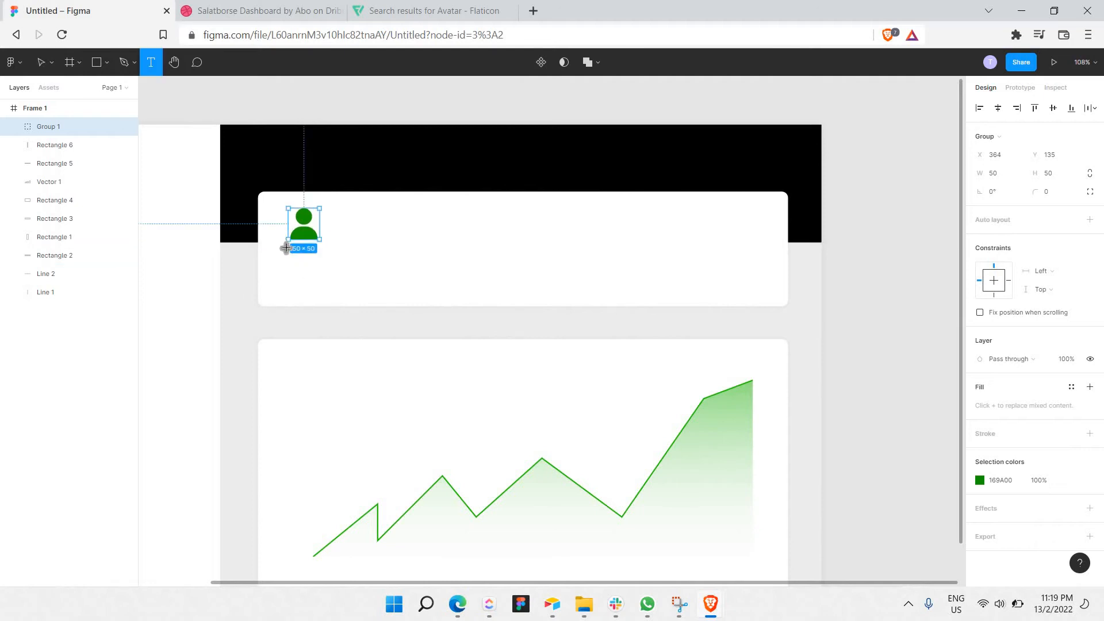
left_click_drag(335, 260, 286, 247)
key("Escape")
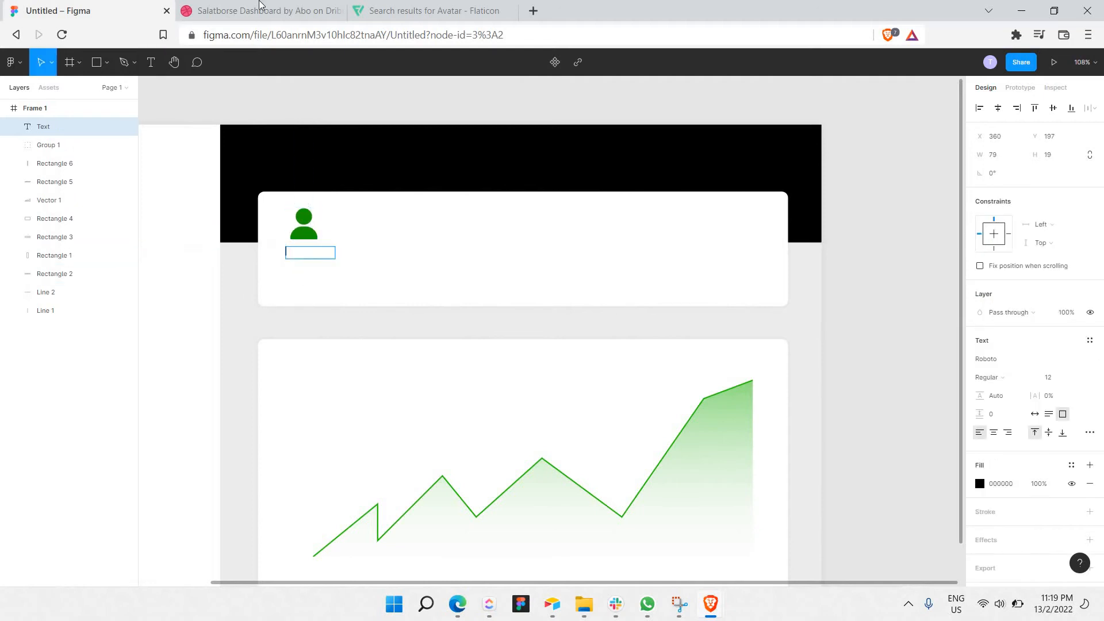
left_click(233, 5)
left_click(142, 6)
type("Total Orders")
Set the Total Orders label to Medium weight and its fill to gray 707070
left_click(1009, 378)
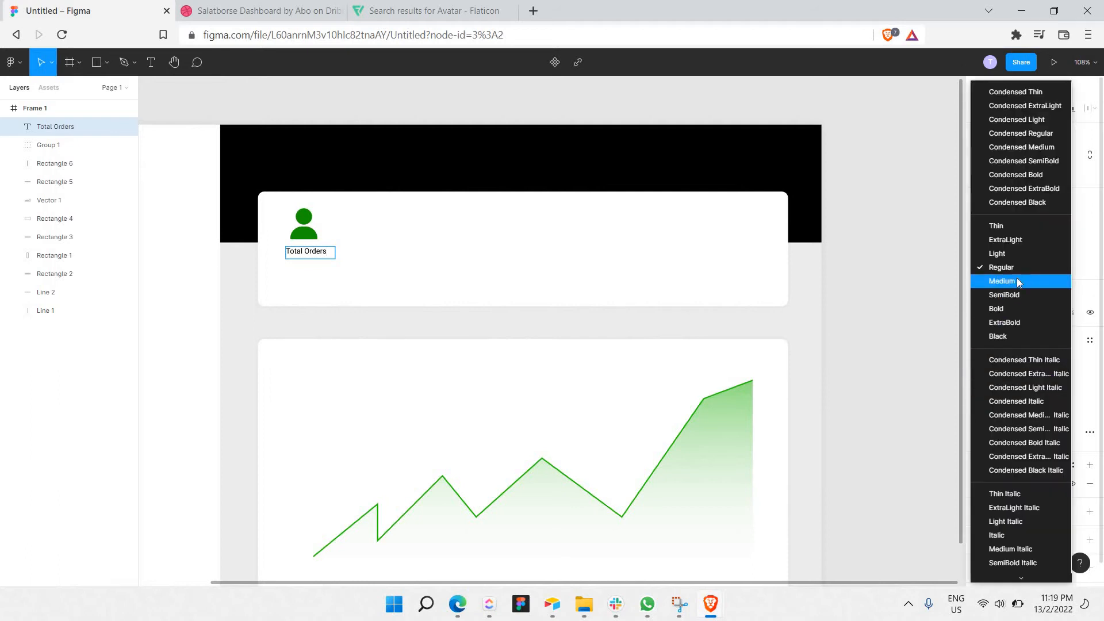
left_click(1016, 281)
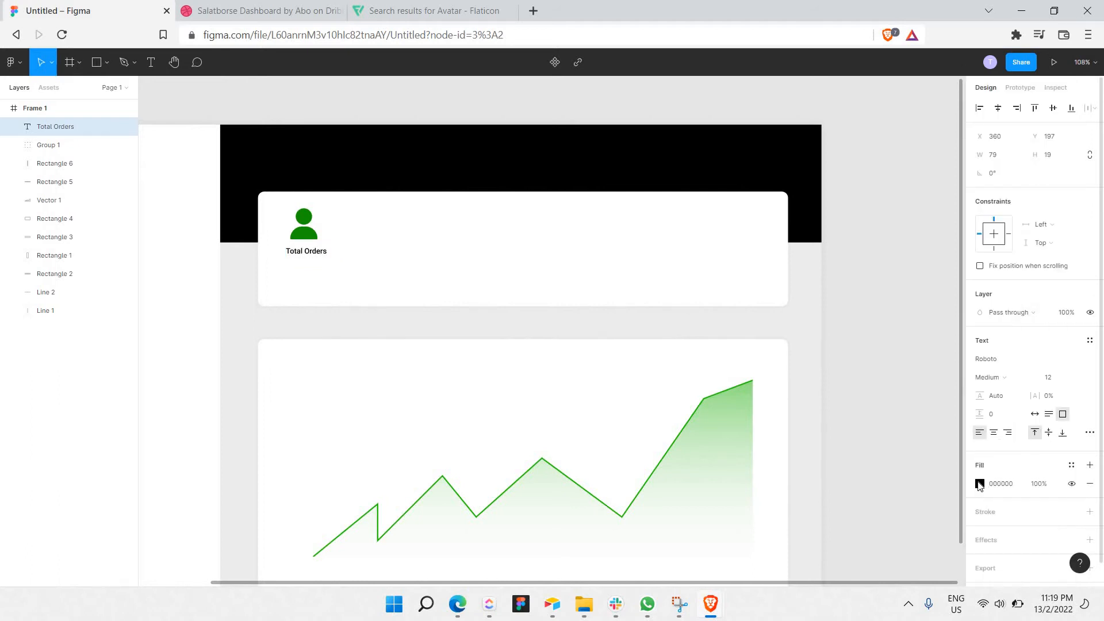
left_click(980, 485)
left_click_drag(882, 368, 609, 384)
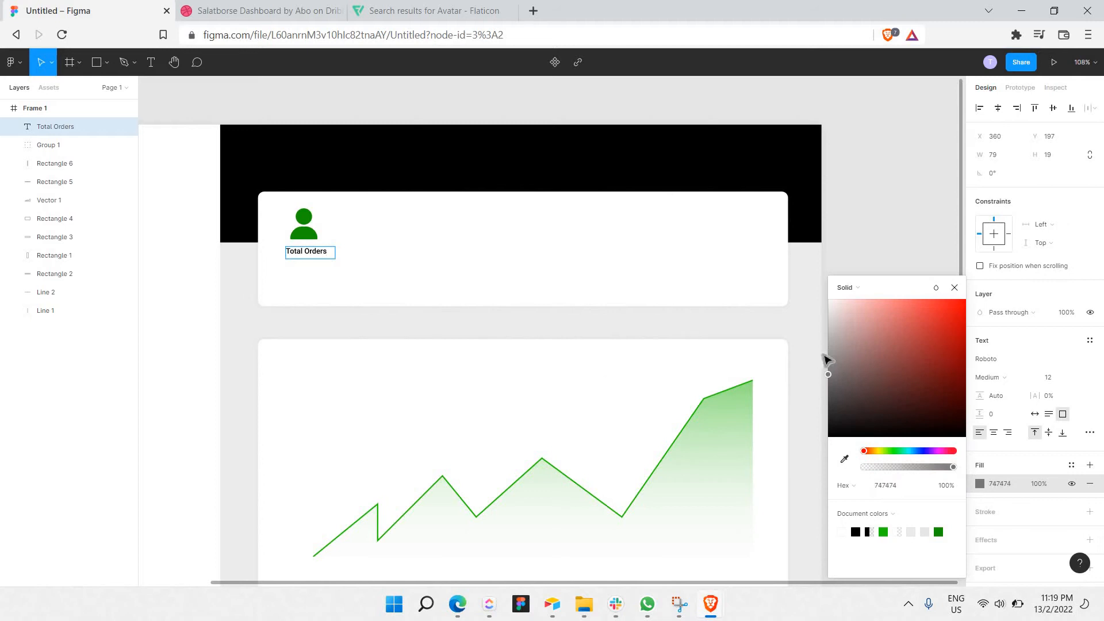
left_click_drag(759, 375, 723, 381)
left_click(955, 287)
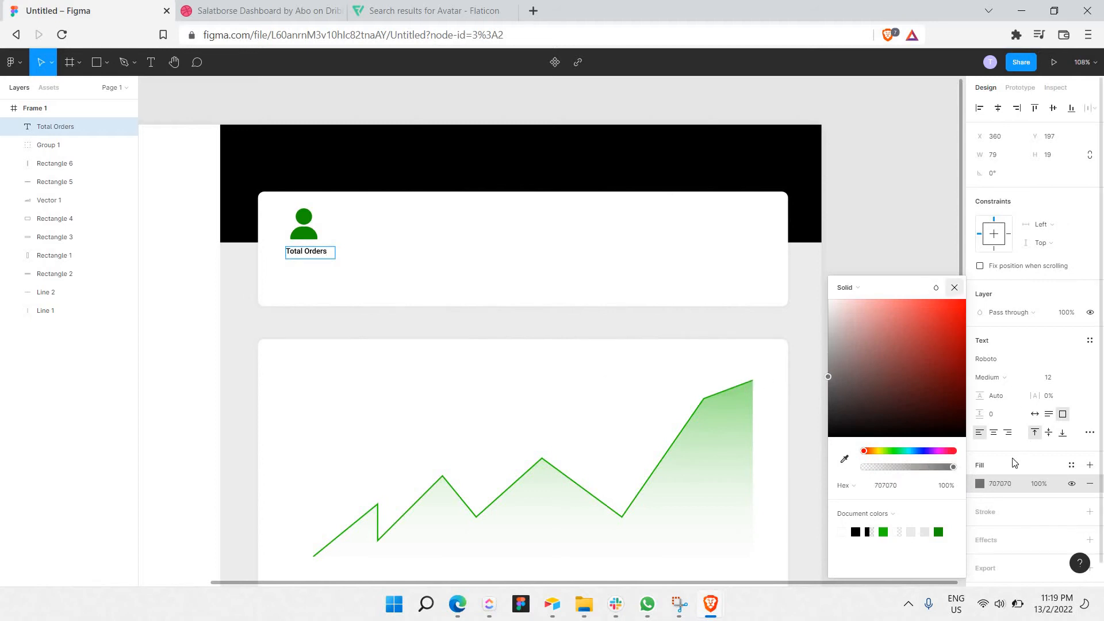
Set the Total Orders label to SemiBold and fill all of its text with gray 909090
left_click(1004, 377)
left_click(1005, 298)
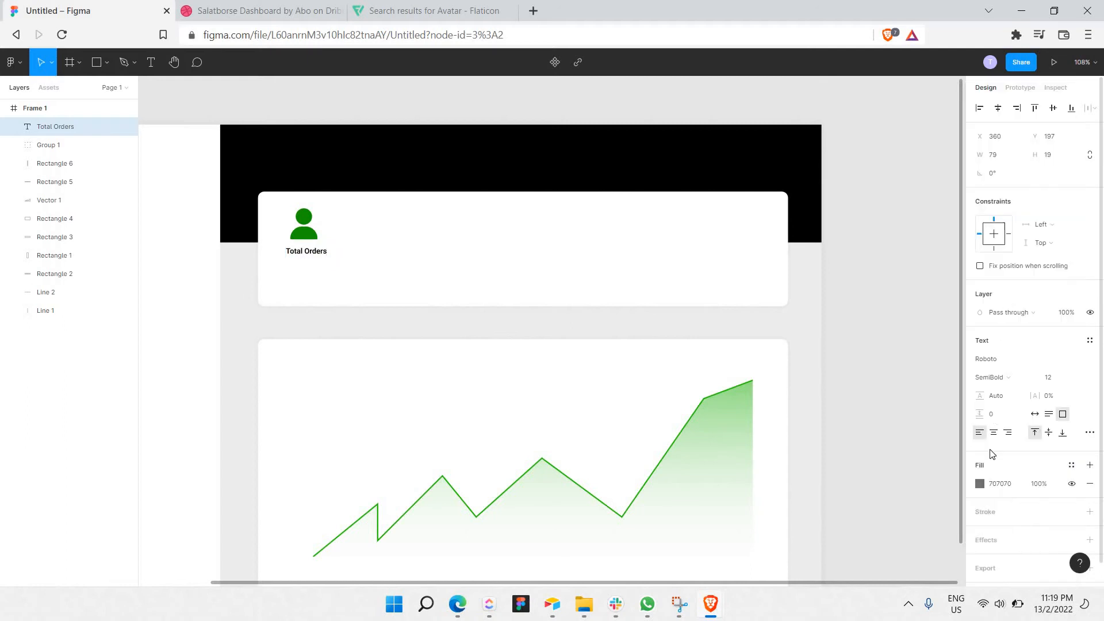
left_click(979, 484)
left_click_drag(893, 345, 775, 304)
key("ctrl+a")
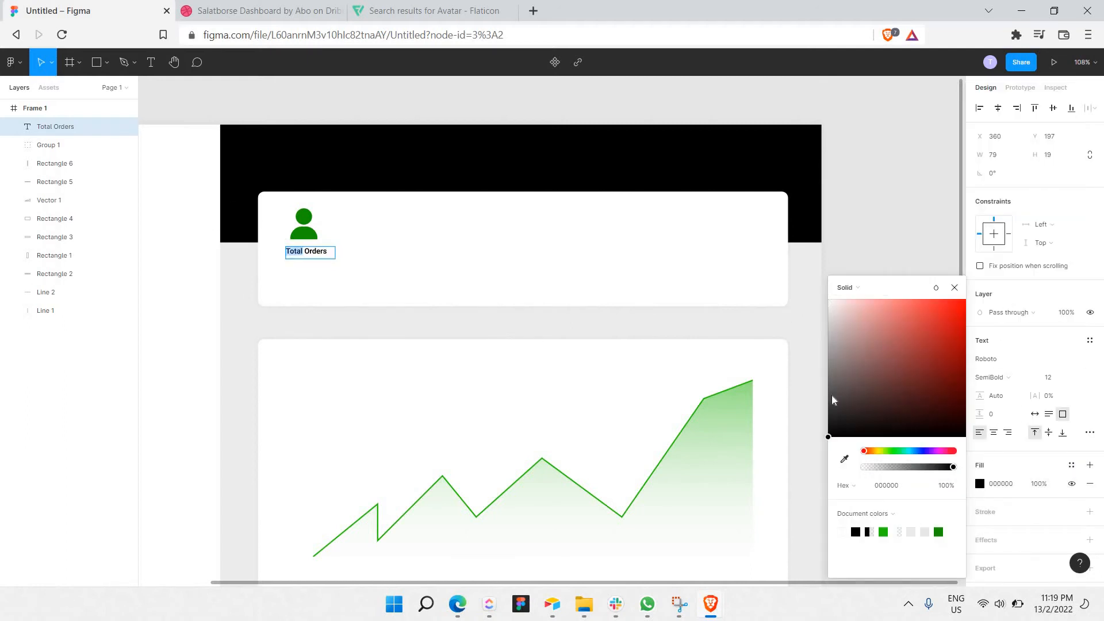
left_click_drag(730, 344, 701, 359)
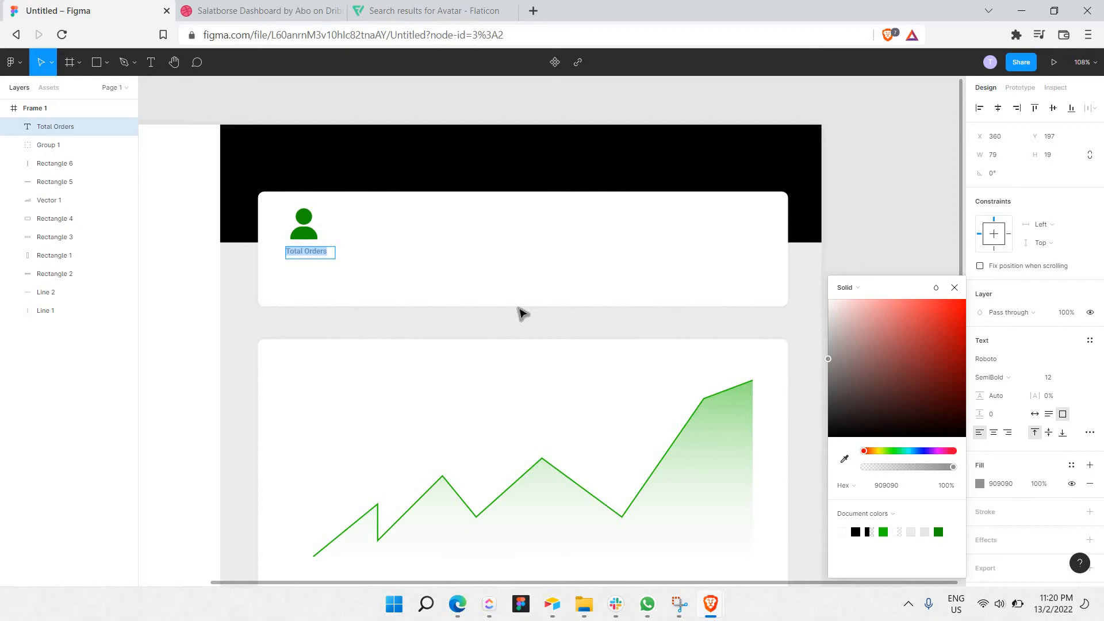
Retype the label as "TOTAL ORDERS", widen its box to 91, and compare it with the Dribbble reference
type("TOTAL ORDERS")
key("Escape")
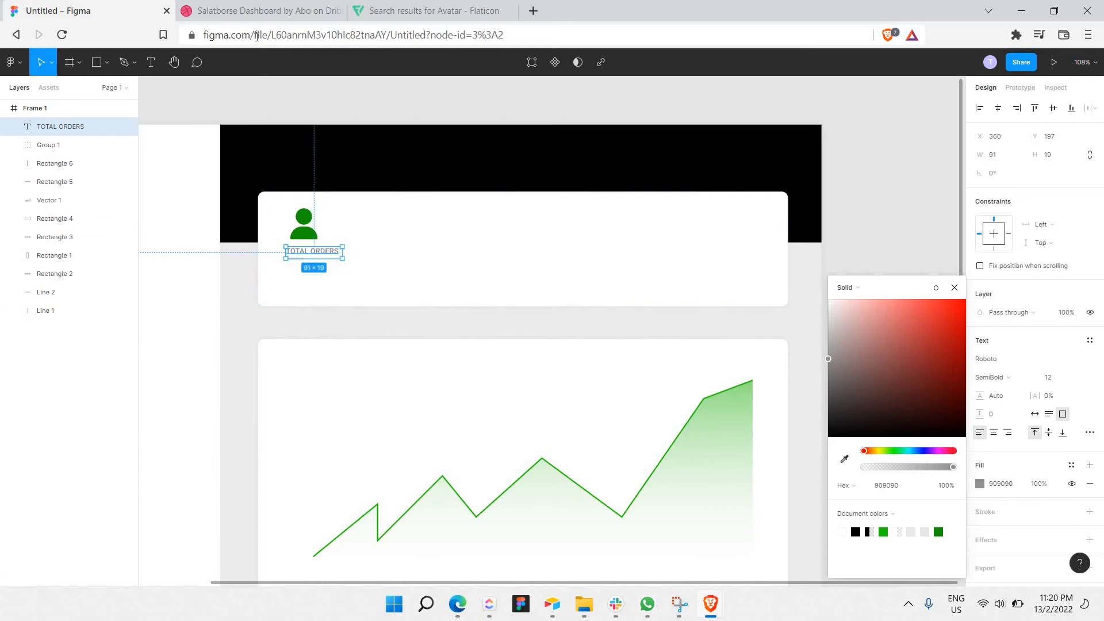
left_click(257, 11)
left_click(115, 7)
Duplicate the TOTAL ORDERS label and move the copy down 31 px to Y 228
left_click(289, 250)
left_click(295, 255)
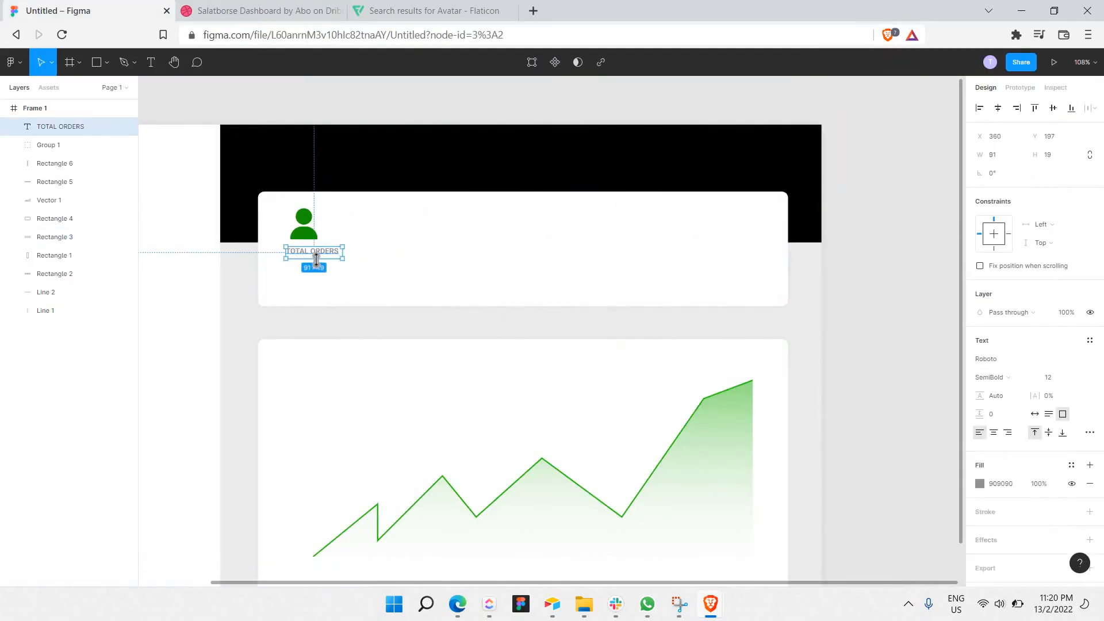
key("ctrl+c")
key("ctrl+v")
key("shift+Down")
key("shift+Down")
key("shift+Down")
key("Down")
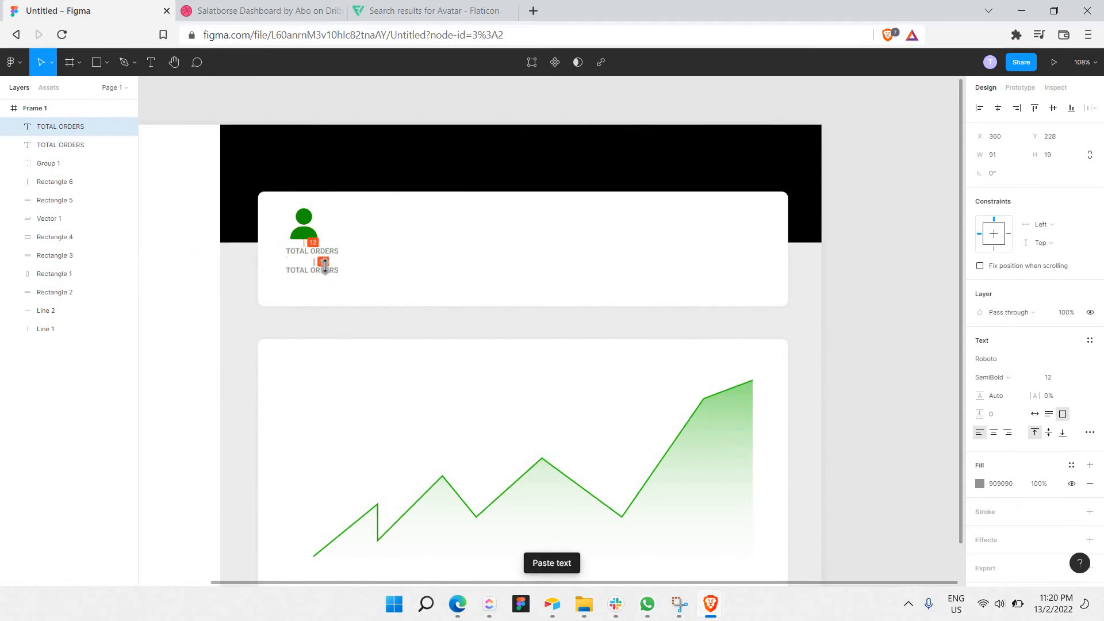
Set the lower TOTAL ORDERS copy to font size 24 and enlarge its box to about 171 × 35
double_click(325, 264)
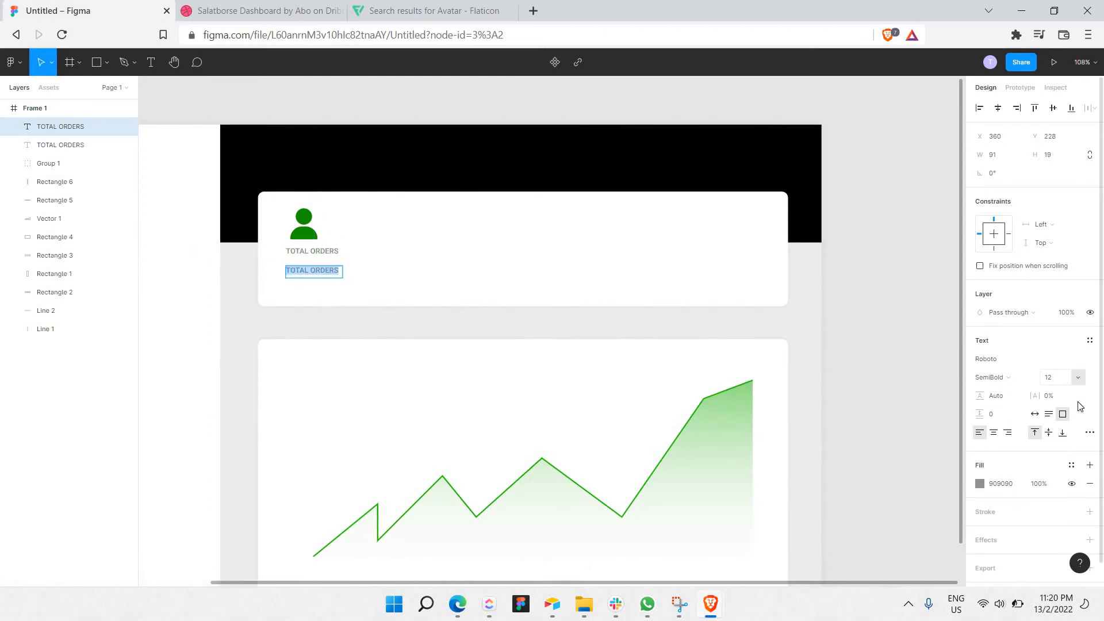
left_click(1078, 378)
left_click(1067, 431)
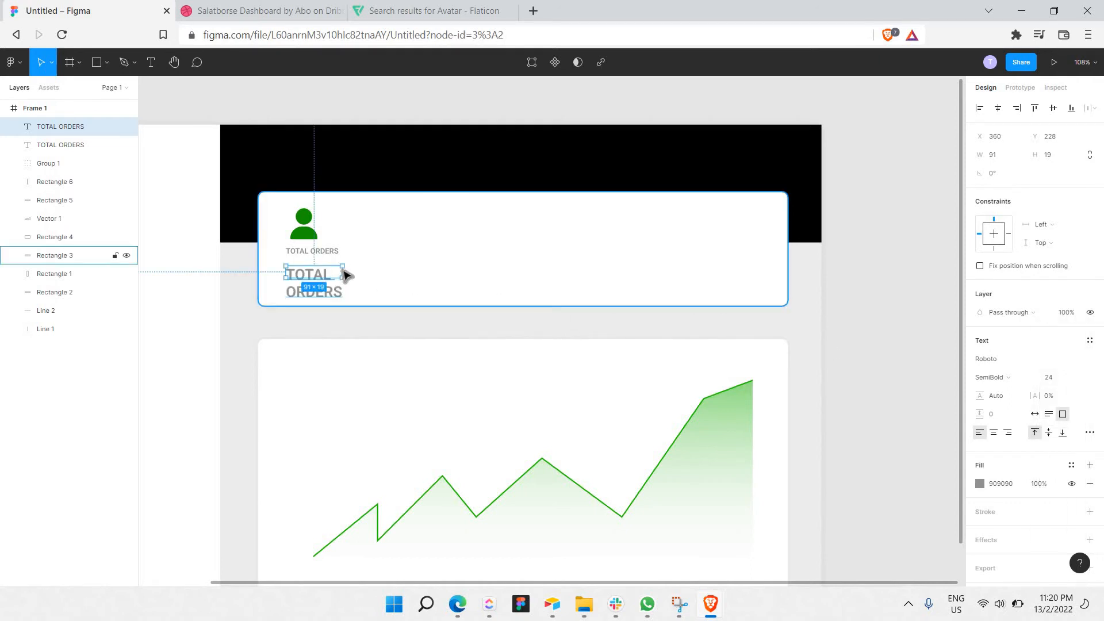
left_click_drag(345, 274, 377, 270)
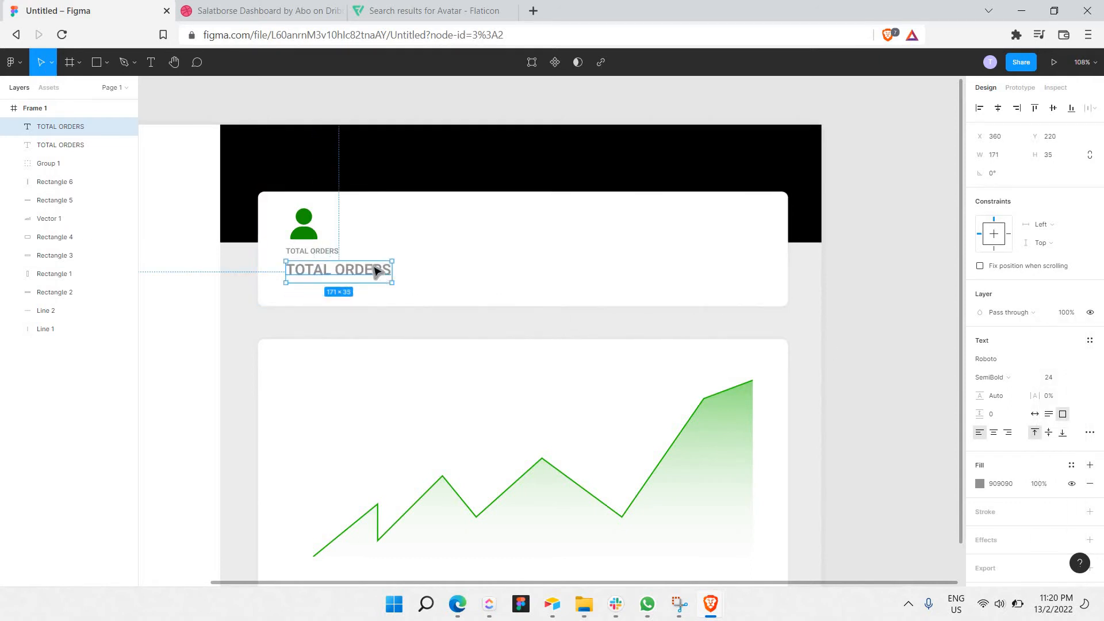
Replace the large copy's text with the order figure 122,874 from the Dribbble reference
left_click(218, 5)
key("ctrl+shift+Tab")
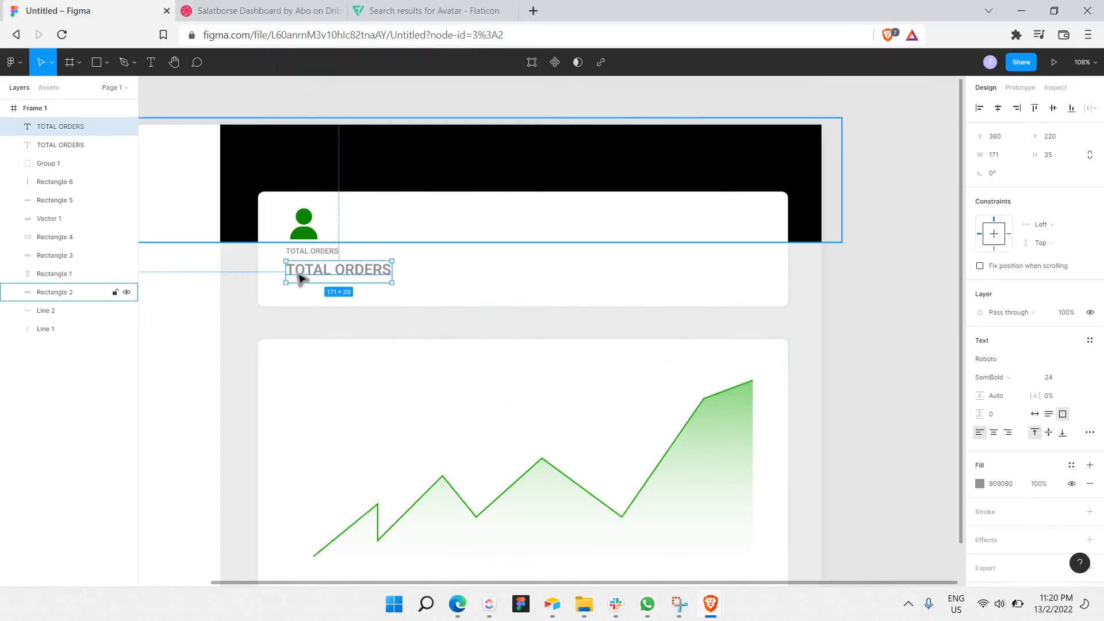
double_click(299, 273)
type("122,")
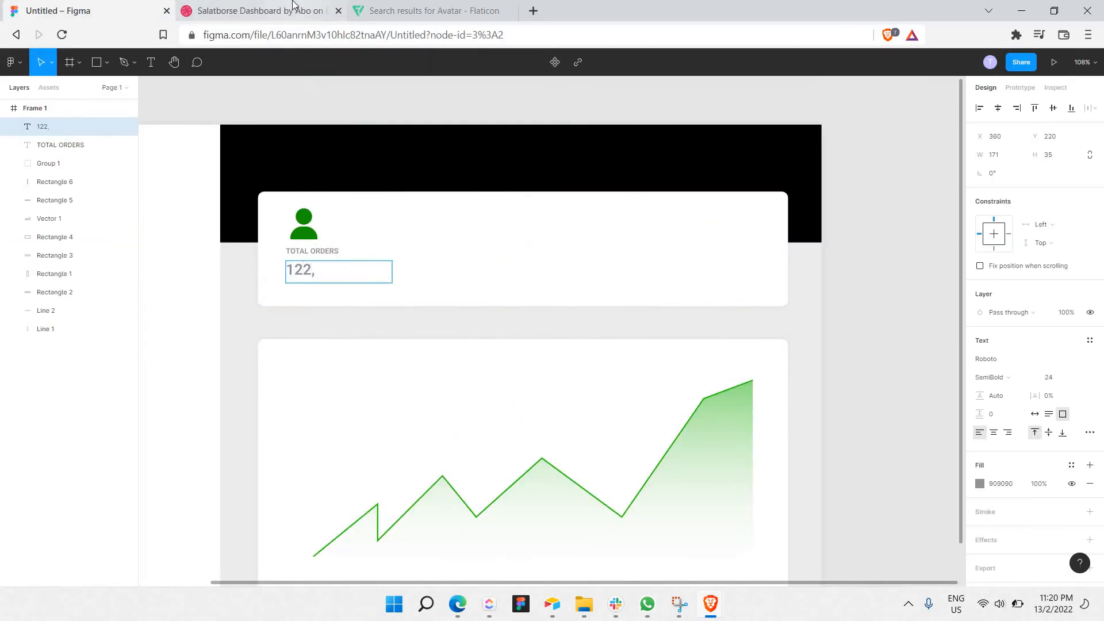
left_click(293, 5)
key("ctrl+shift+Tab")
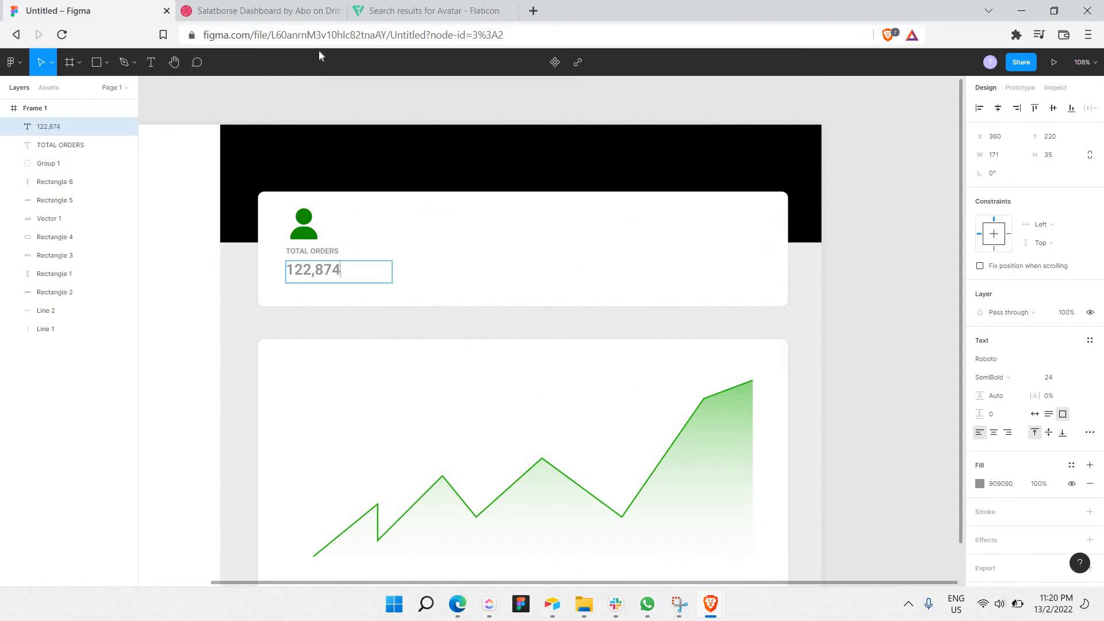
Check the reference's stat layout, and move the user icon, label and 122,874 figure up together in the white card
left_click(307, 16)
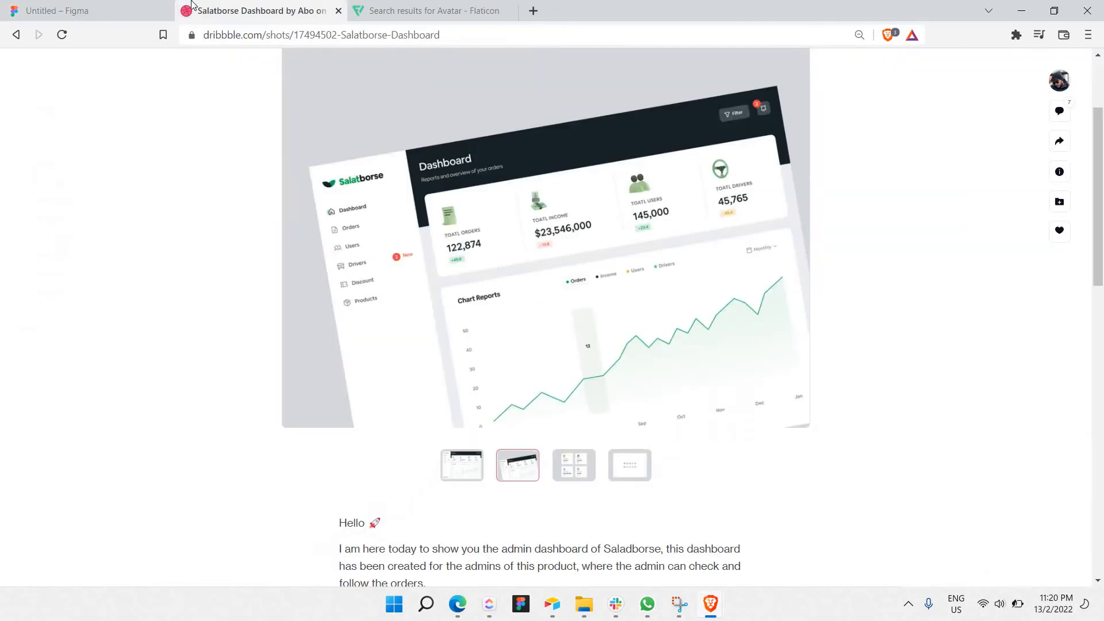
left_click(138, 7)
left_click_drag(415, 278, 336, 257)
left_click(312, 230, "shift")
left_click(290, 275)
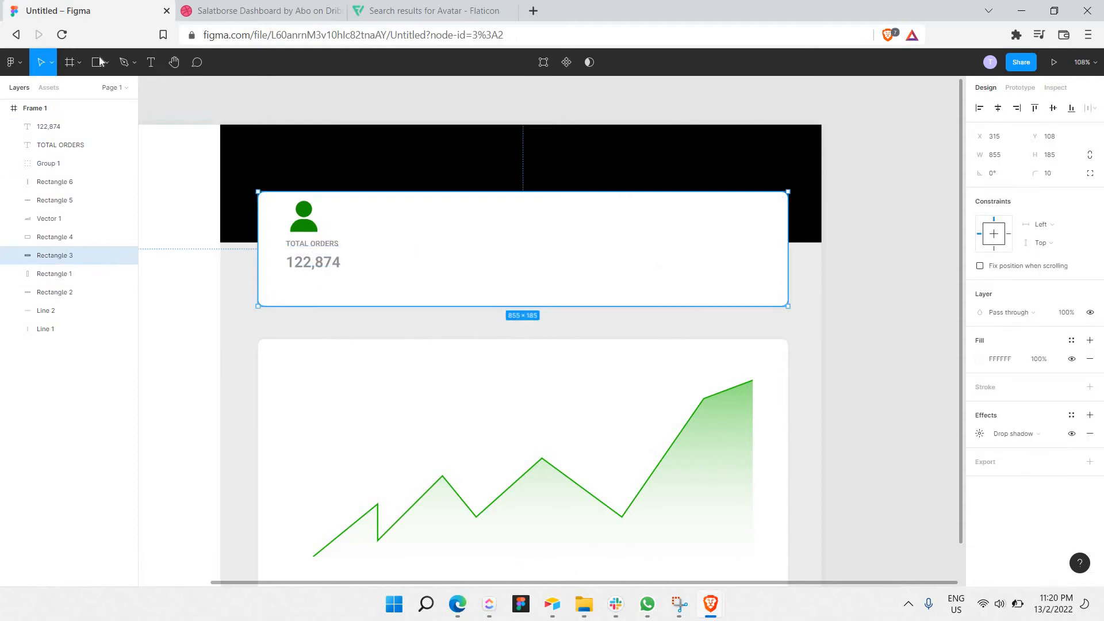
Draw a 50 × 30 rectangle below the 122,874 figure, aligned with the user icon
key("r")
left_click_drag(288, 274, 343, 289)
left_click_drag(337, 293, 320, 292)
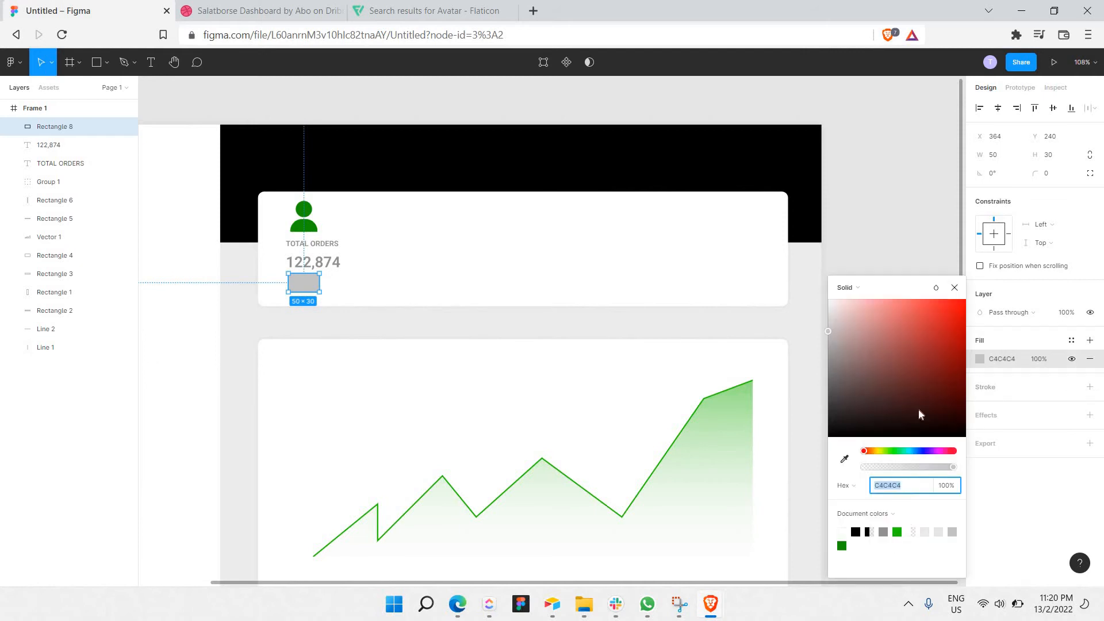
Fill the small rectangle with bright green 24FF00 and lower the fill's opacity to a pale green tint
mouse_move(932, 352)
left_mouse_down()
mouse_move(1034, 297)
mouse_move(1088, 233)
mouse_move(919, 364)
left_mouse_up()
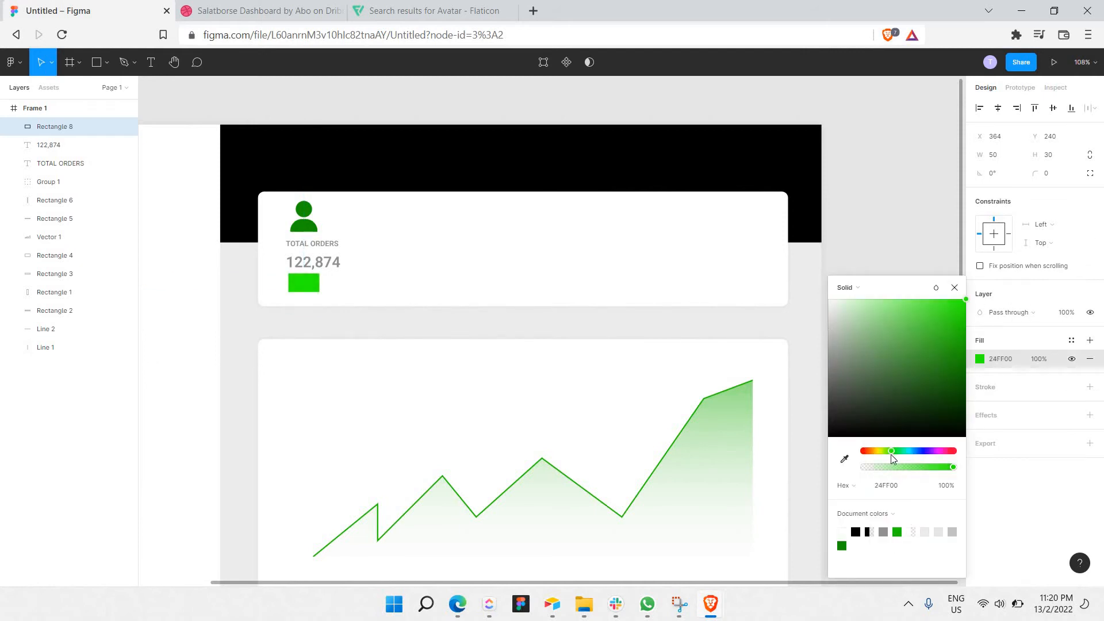
left_click_drag(888, 464, 881, 476)
left_click(345, 281)
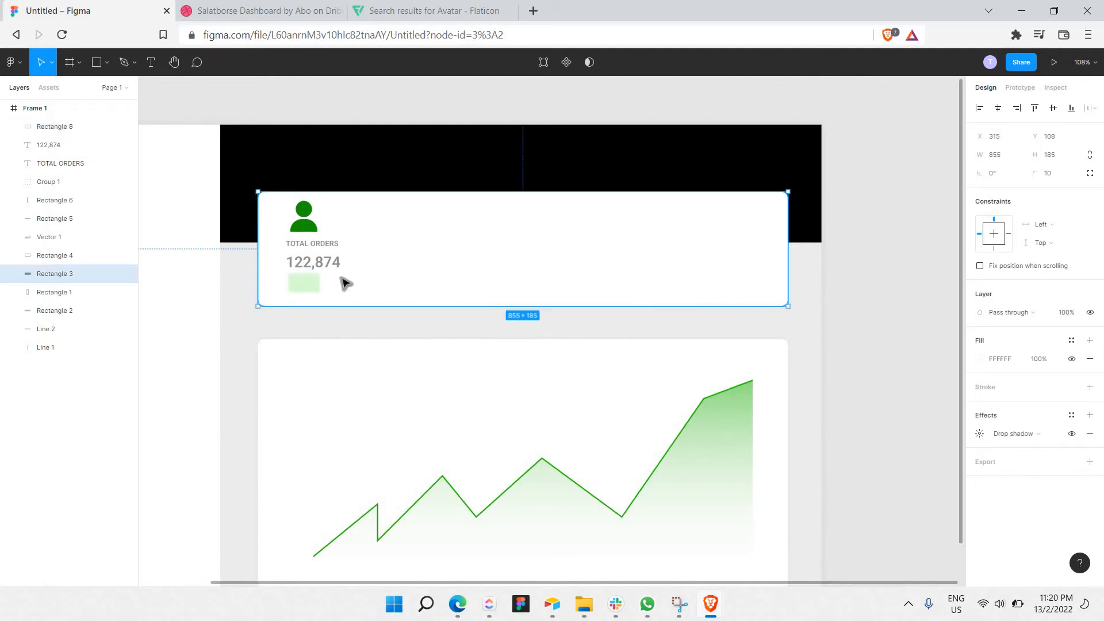
scroll(336, 273, "up", 5)
scroll(313, 240, "left", 3)
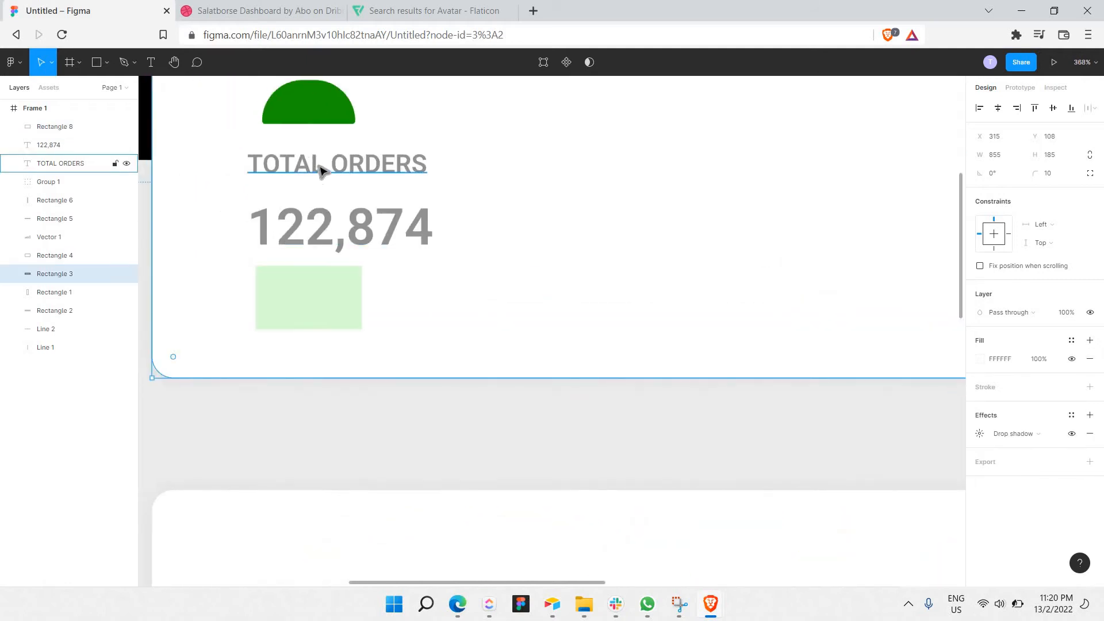
Duplicate the TOTAL ORDERS label and place the copy over the pale green rectangle below the 122,874 figure
left_click(322, 175)
key("ctrl+v")
left_click_drag(345, 219, 350, 296)
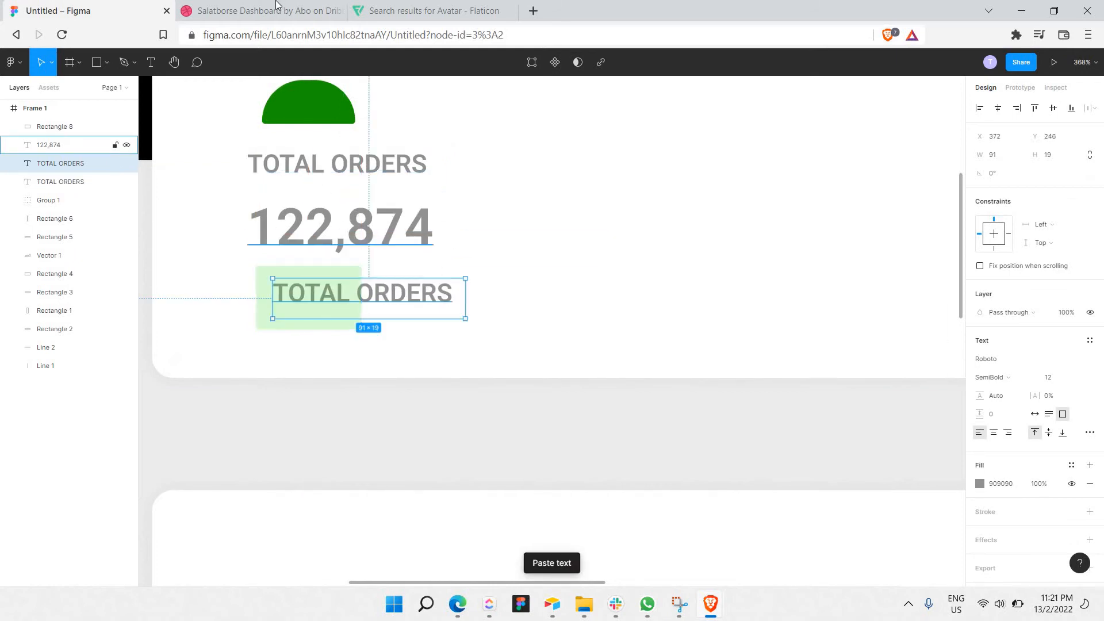
Check the badge text in the Dribbble reference, and replace the copied label's text with +45%
left_click(277, 8)
key("ctrl+shift+Tab")
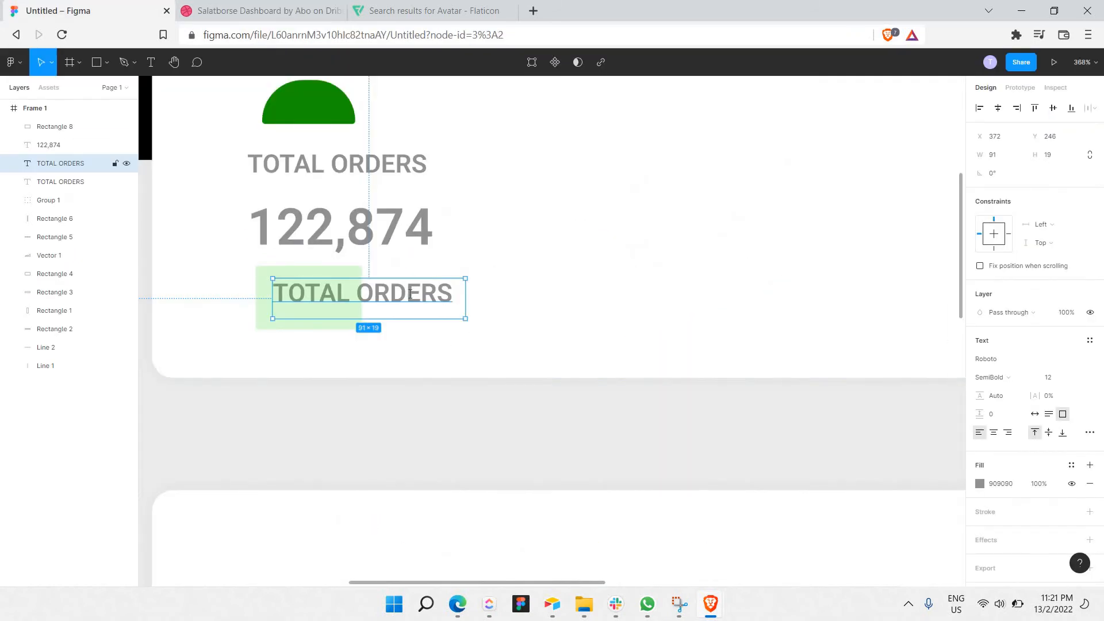
double_click(410, 293)
type("+45")
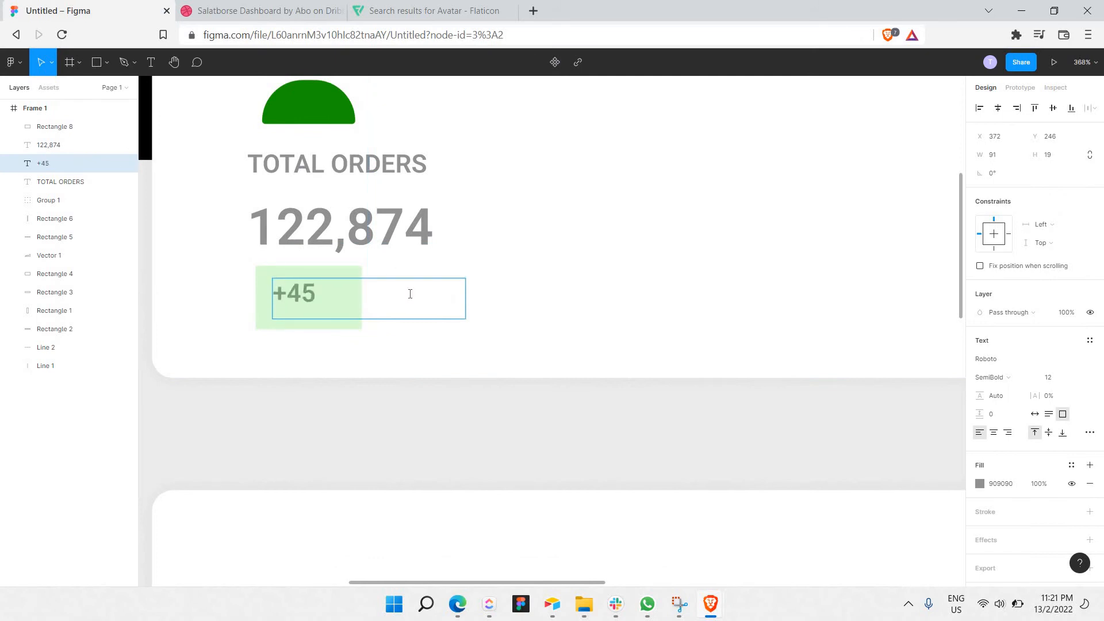
type("%")
Recolour the +45% text with the green document colour, darkened to 18AB00
left_click_drag(287, 302, 1103, 514)
left_click(979, 484)
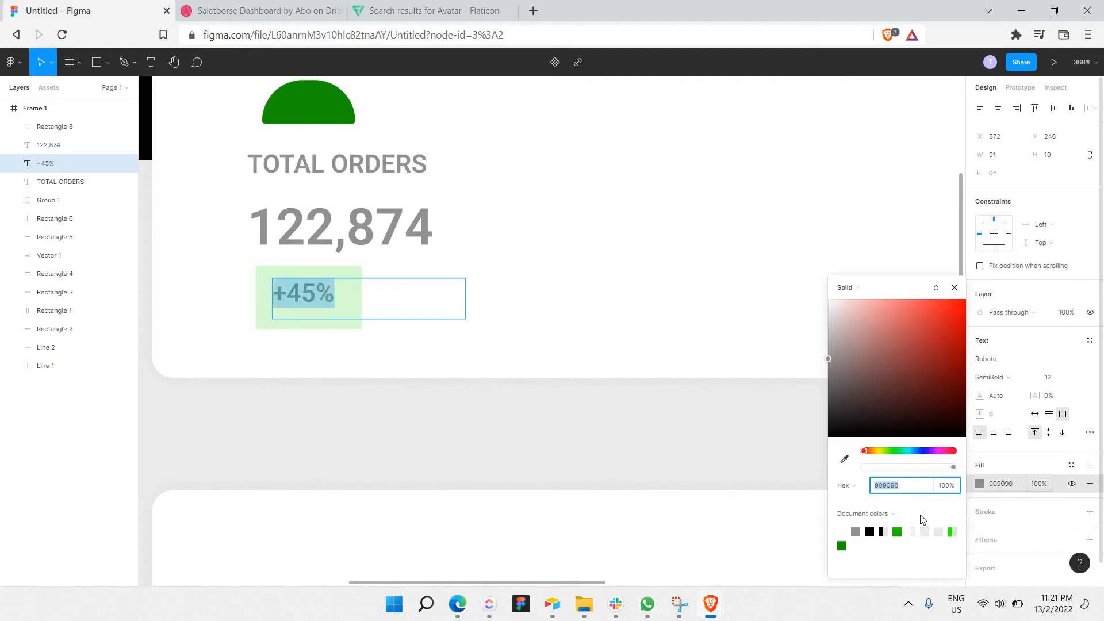
left_click(898, 531)
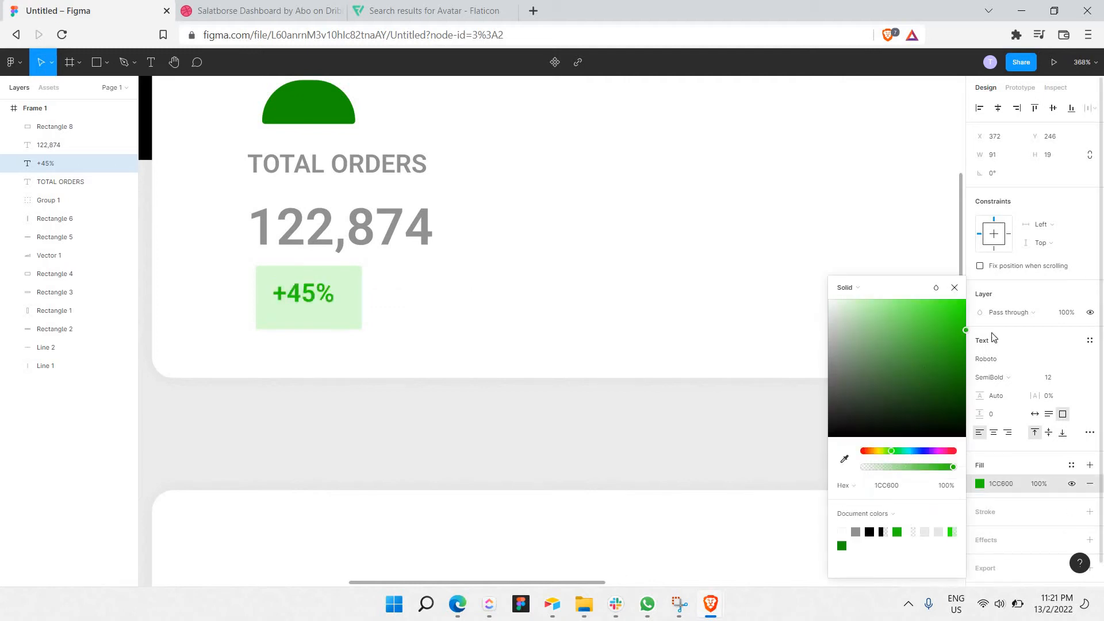
left_click_drag(1056, 350, 1058, 352)
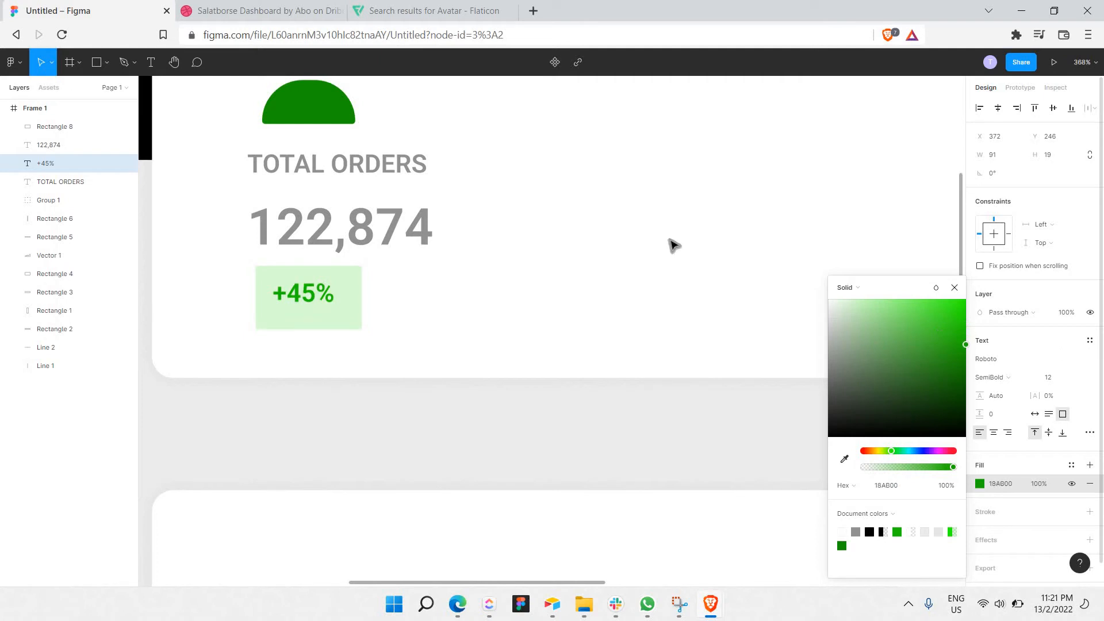
Resize the pale green badge rectangle to 50 × 21 and the +45% text box to 31 × 13, positioning the rectangle behind the text
left_click(331, 298)
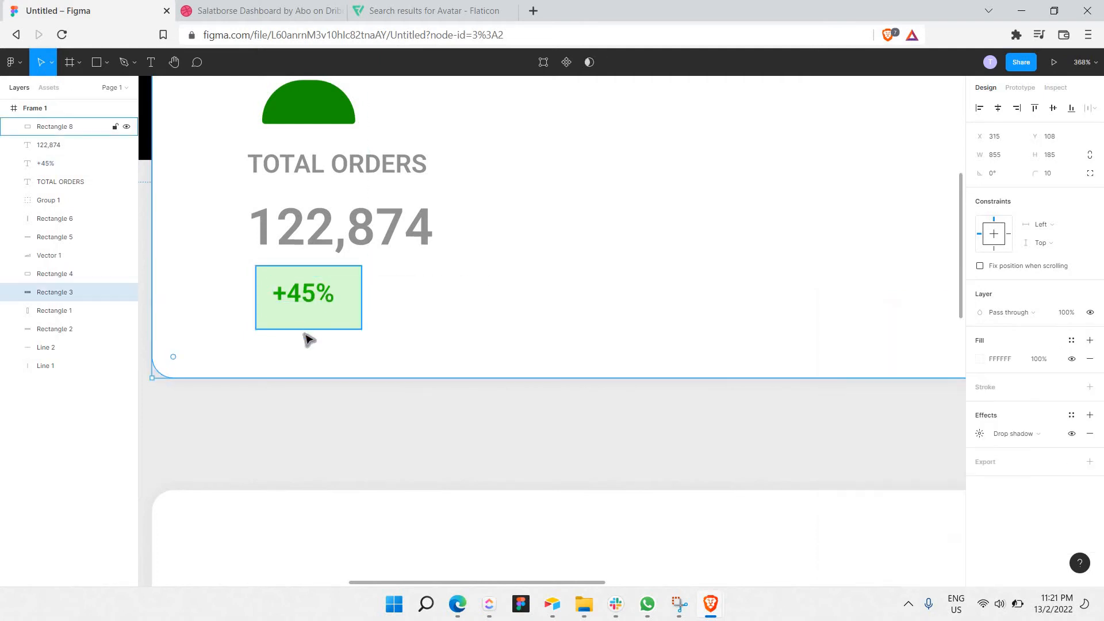
left_click(308, 329)
left_click_drag(309, 329, 309, 295)
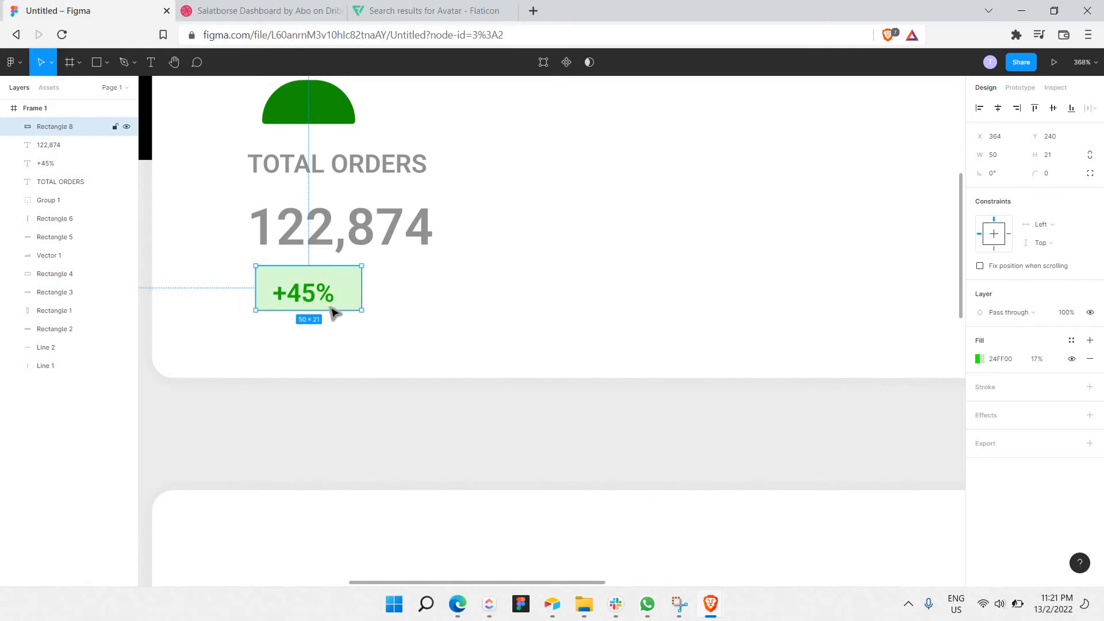
key("ctrl+z")
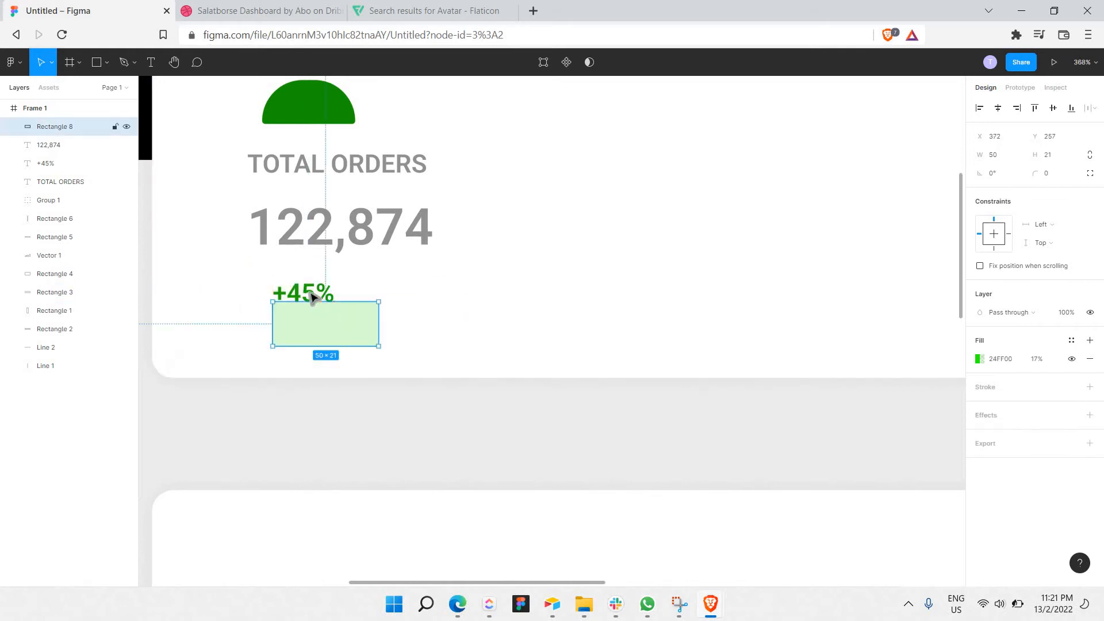
left_click_drag(351, 330, 357, 326)
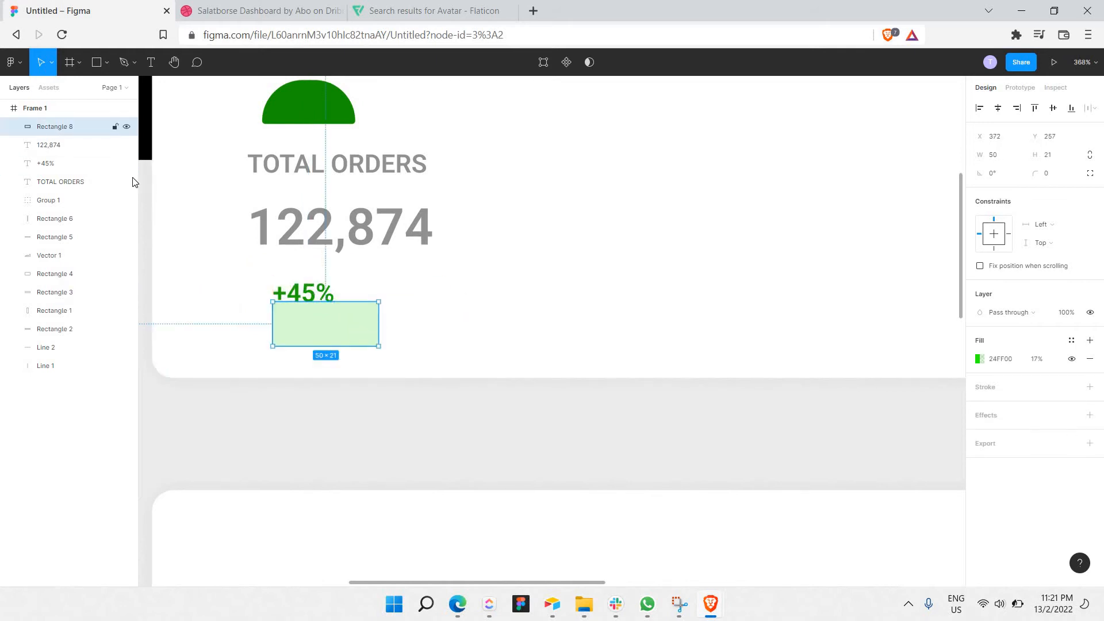
left_click(414, 315)
left_click_drag(465, 306, 341, 302)
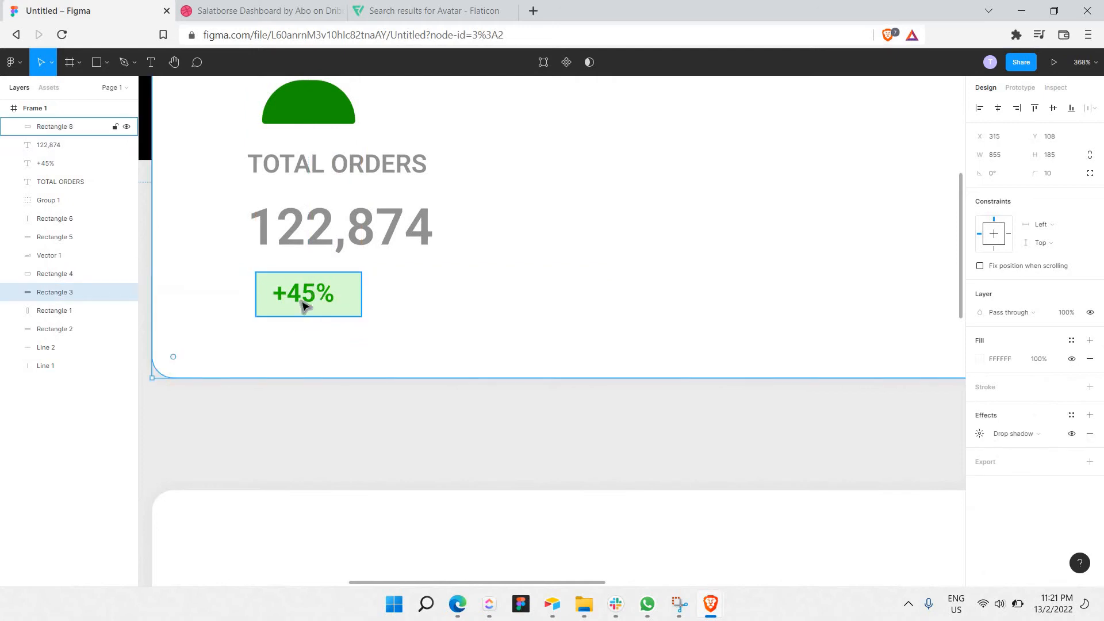
Bring the +45% text in front of the badge rectangle and nudge it left to X 370
left_click(45, 164)
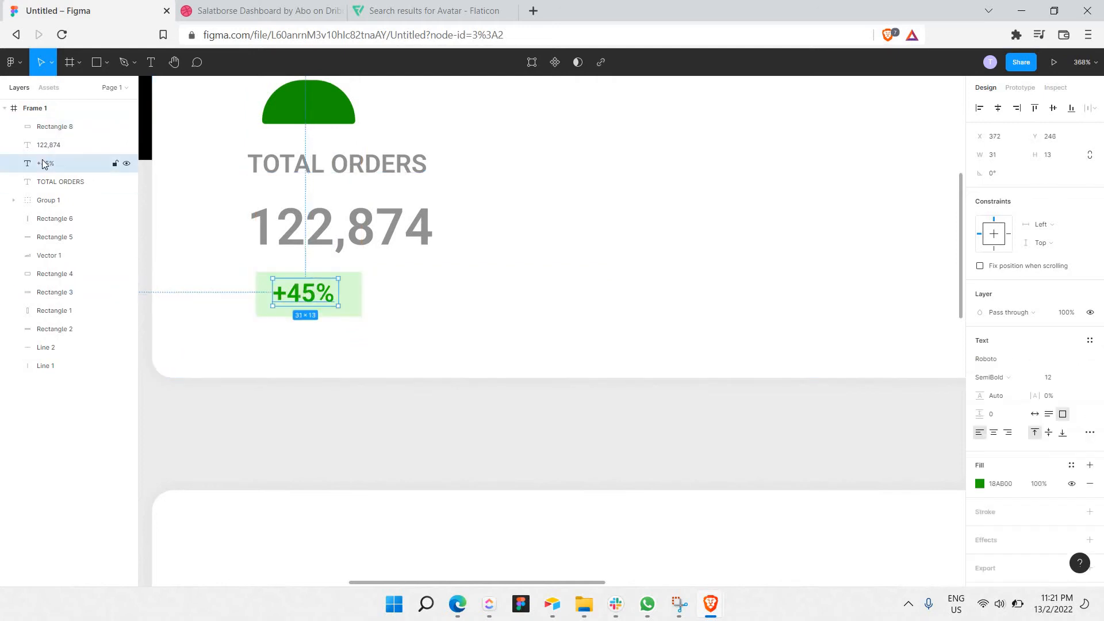
key("]")
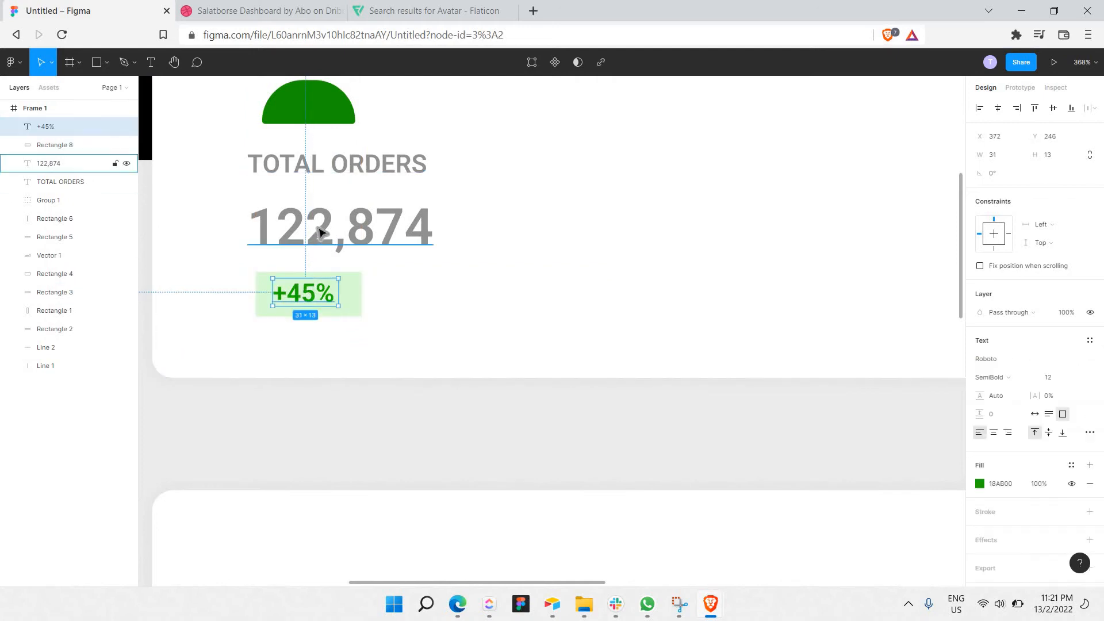
key("Left")
key("Left")
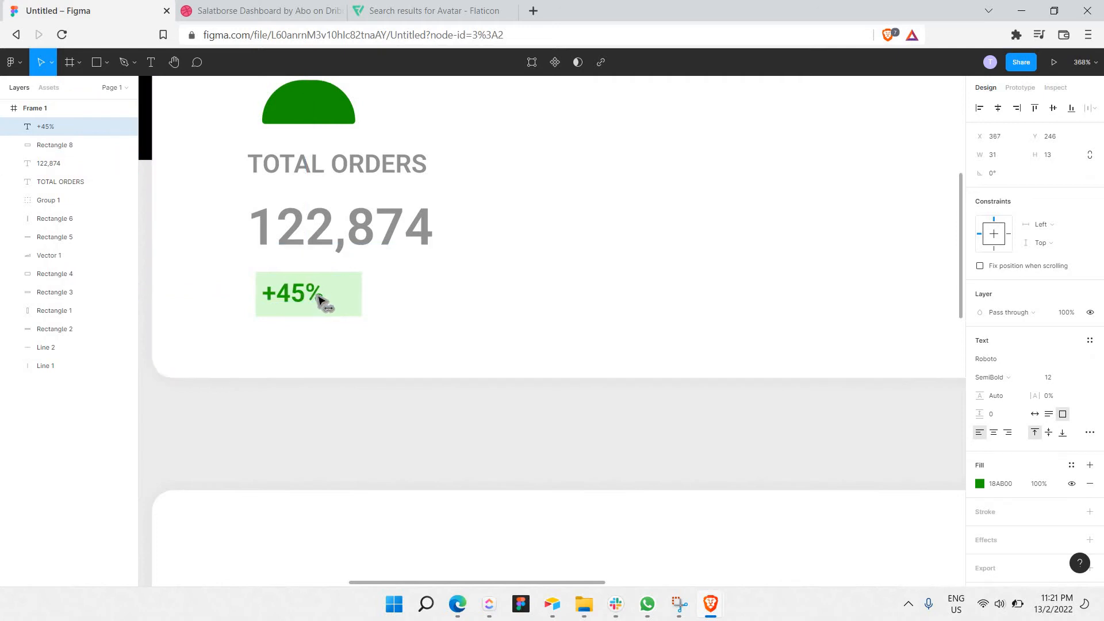
Narrow the pale green badge rectangle so it fits closely around the +45% text
left_click(345, 299)
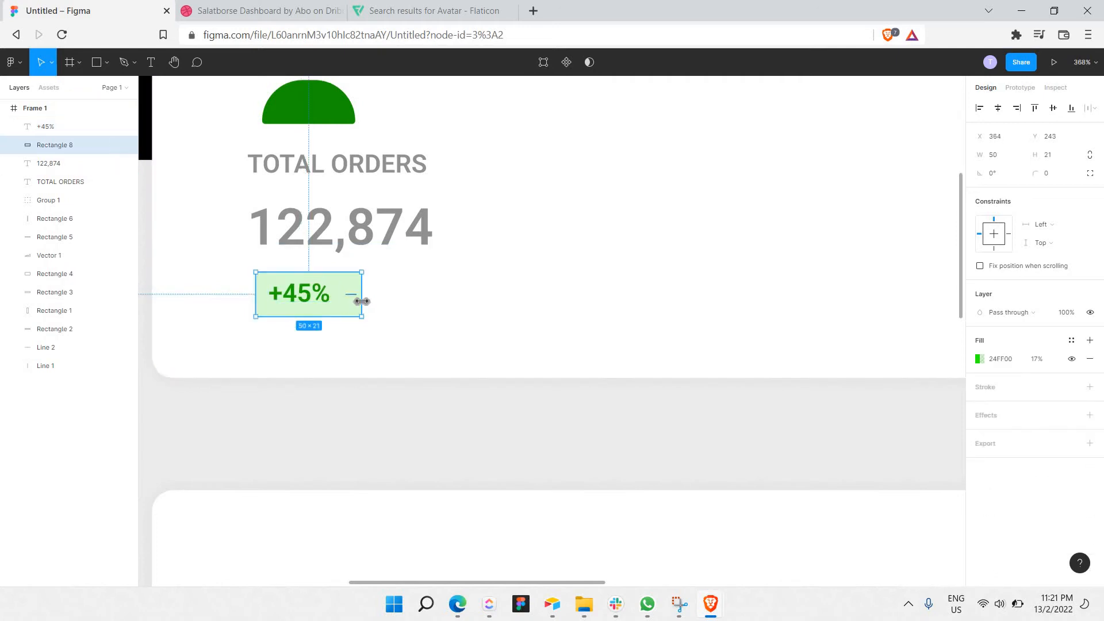
left_click_drag(362, 305, 312, 301)
double_click(311, 300)
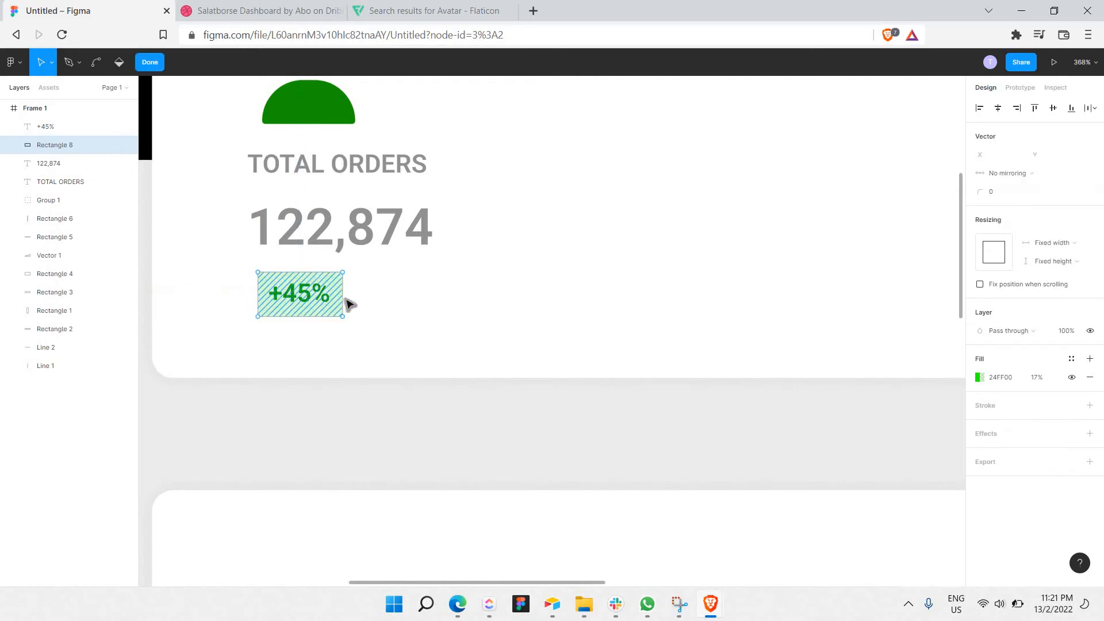
left_click(346, 300)
Change the fill of the +45% text to a brighter green
left_click(306, 294)
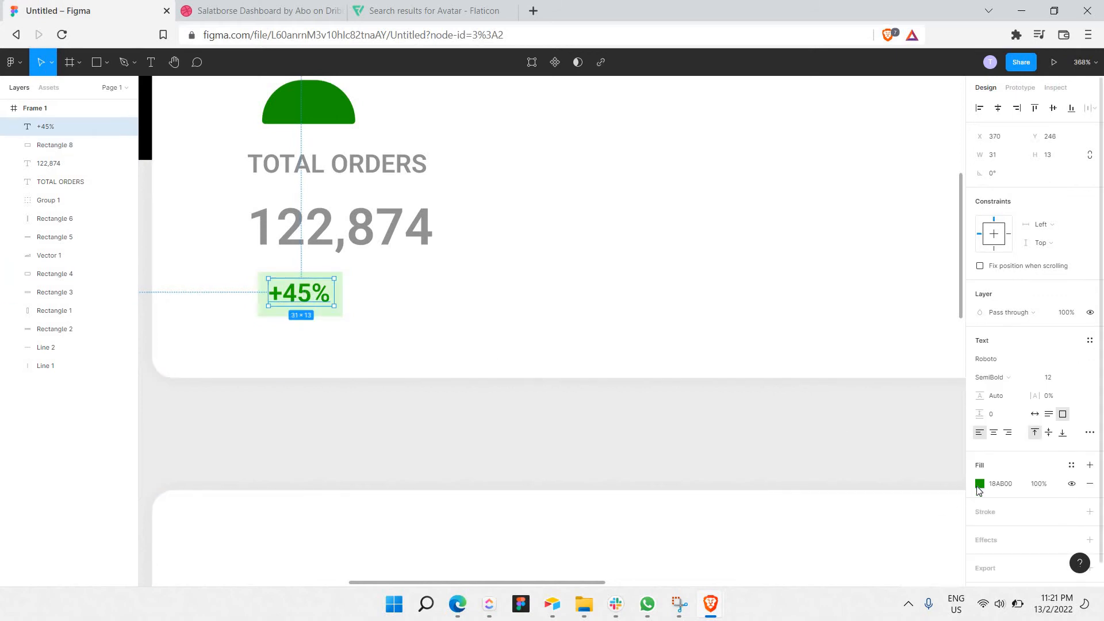
left_click(980, 488)
left_click_drag(927, 315, 1012, 333)
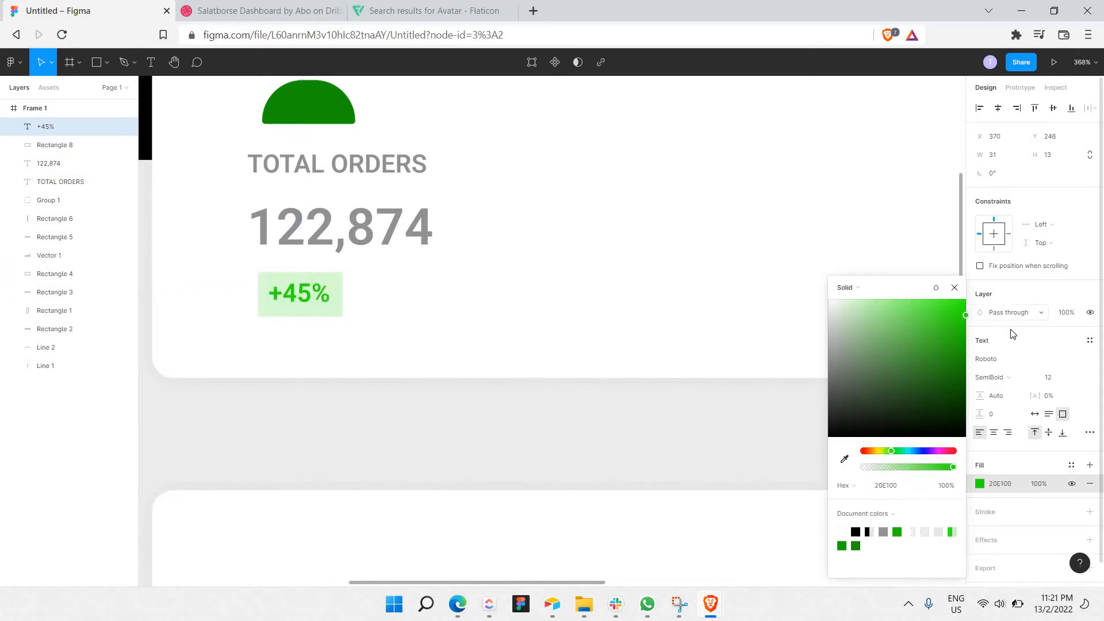
double_click(603, 211)
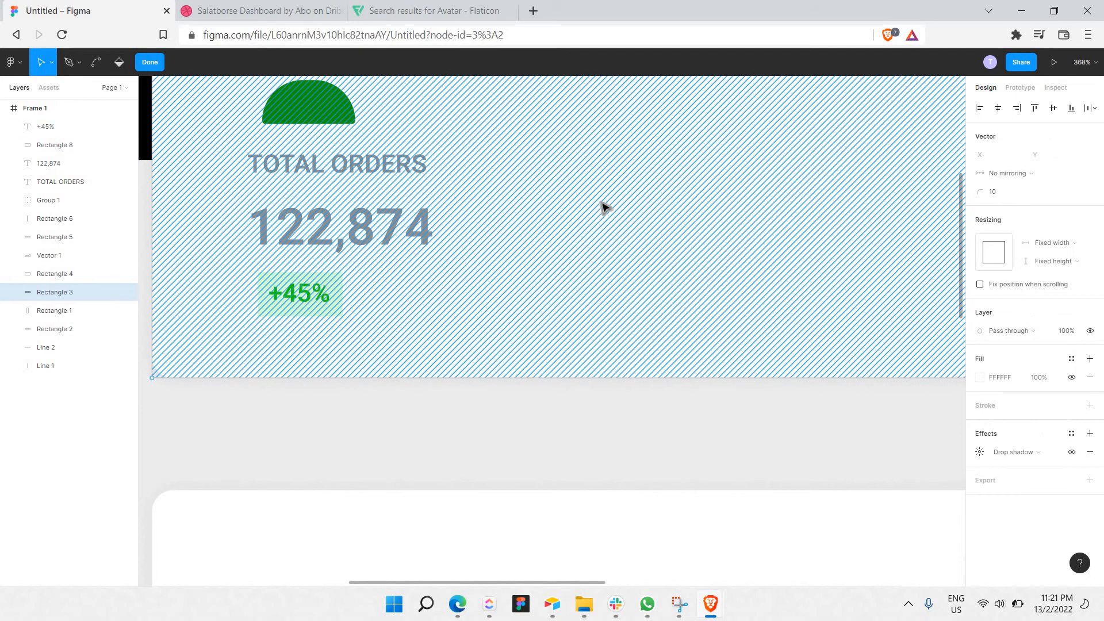
key("Escape")
Scale the green user icon down to 29 × 29, left-aligned above the TOTAL ORDERS heading
scroll(604, 213, "down", 2)
scroll(575, 184, "up", 2)
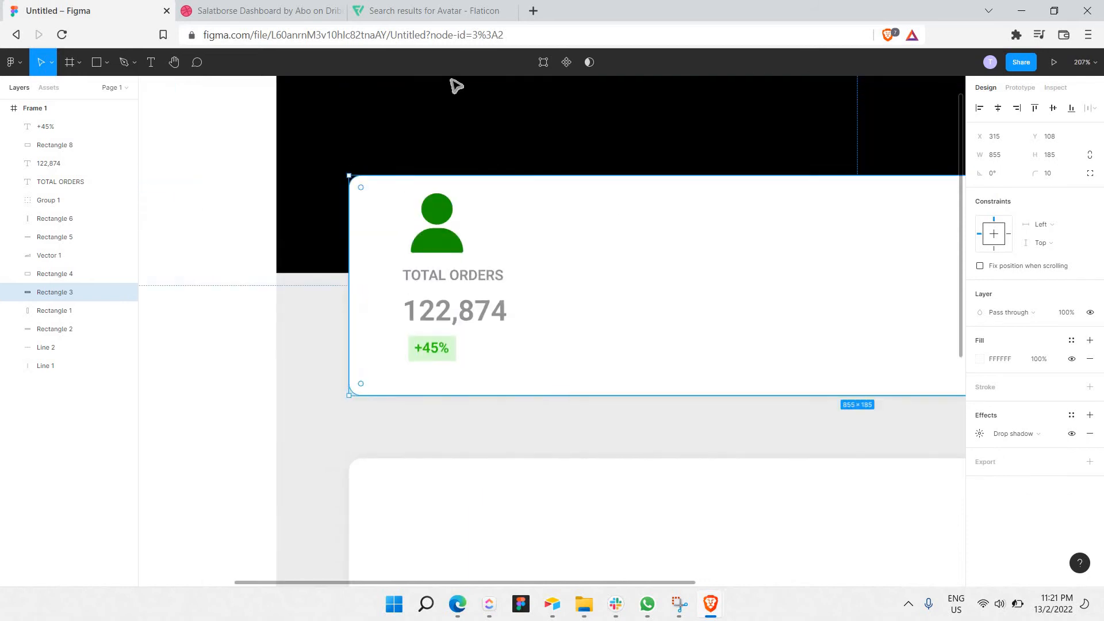
left_click(230, 8)
left_click(138, 6)
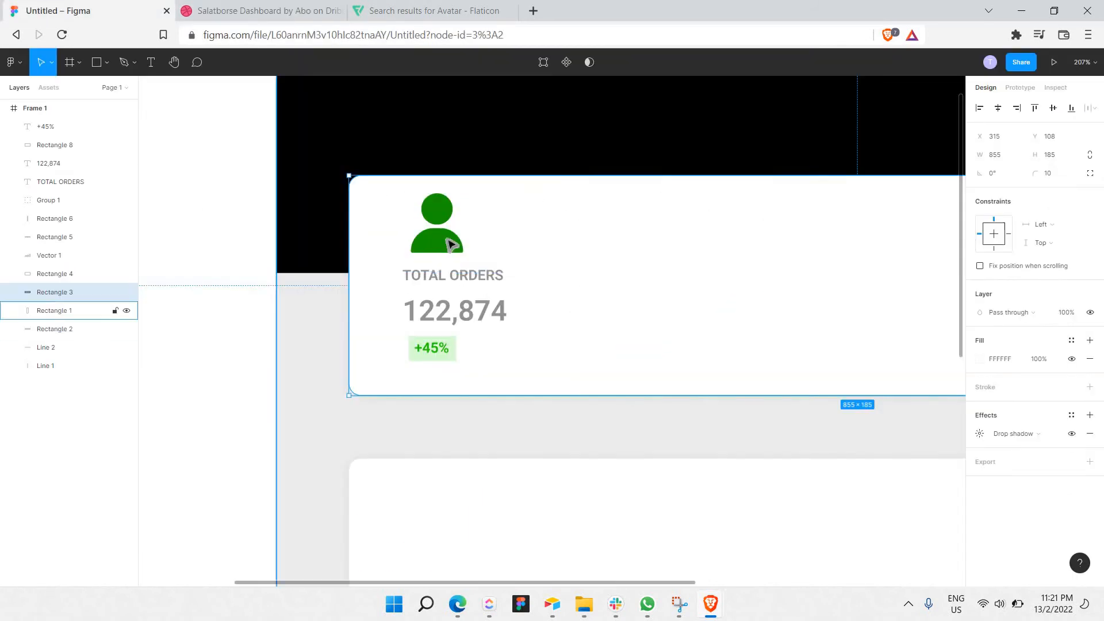
left_click(451, 210)
left_click_drag(454, 207, 407, 241)
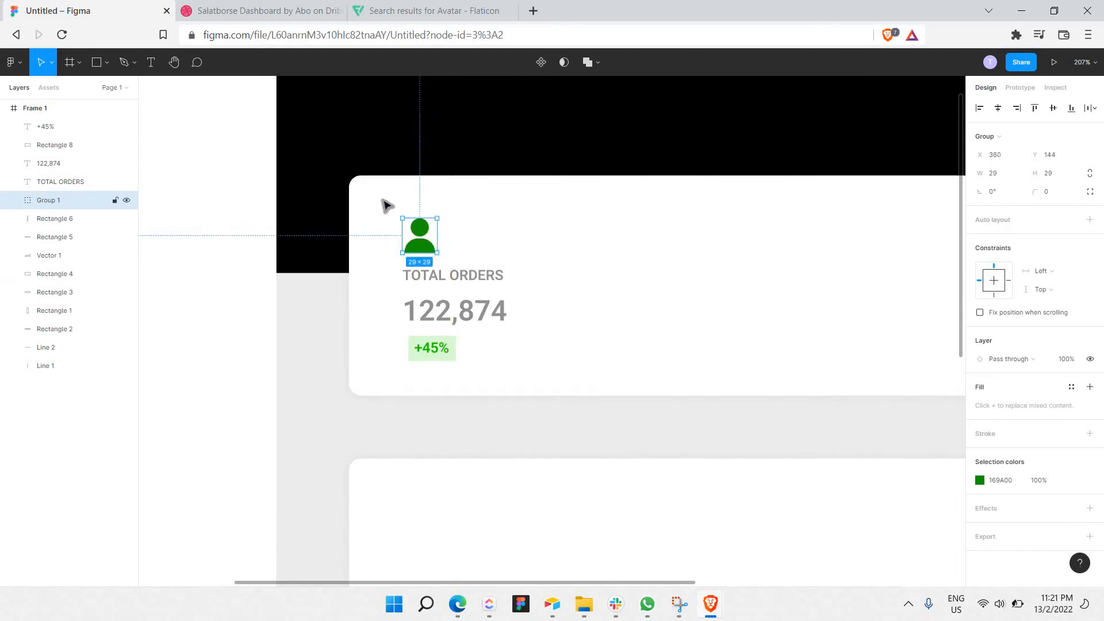
Duplicate the whole TOTAL ORDERS block with its icon, number and badge, and place the copy near the middle of the white card
left_click_drag(380, 197, 535, 351)
scroll(536, 351, "down", 3)
left_click_drag(584, 316, 543, 320)
key("ctrl+z")
scroll(510, 321, "right", 4)
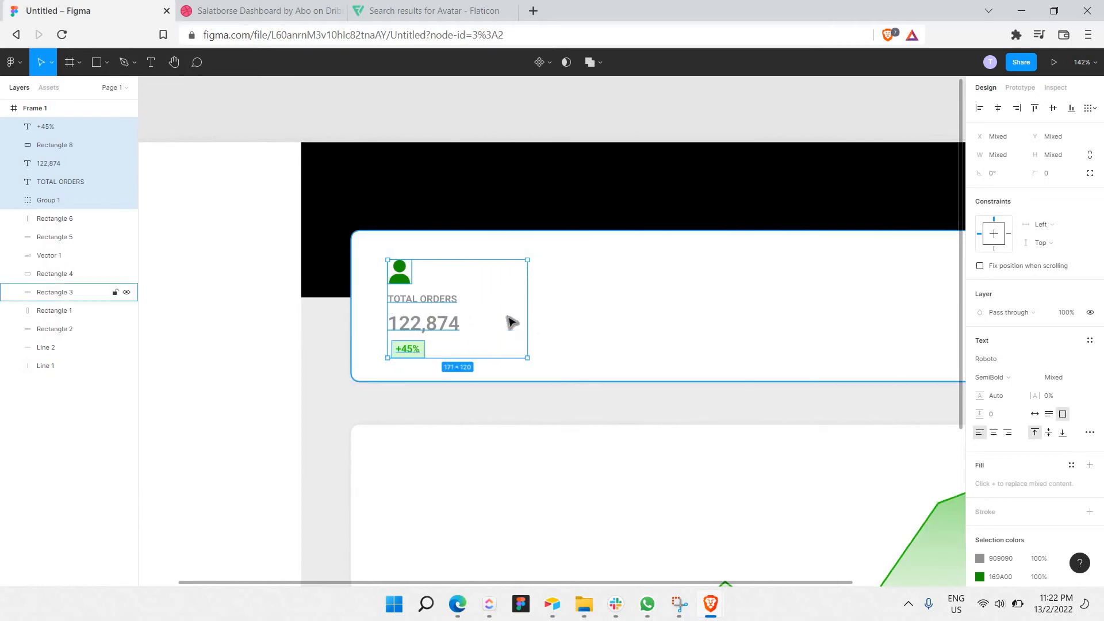
key("ctrl+v")
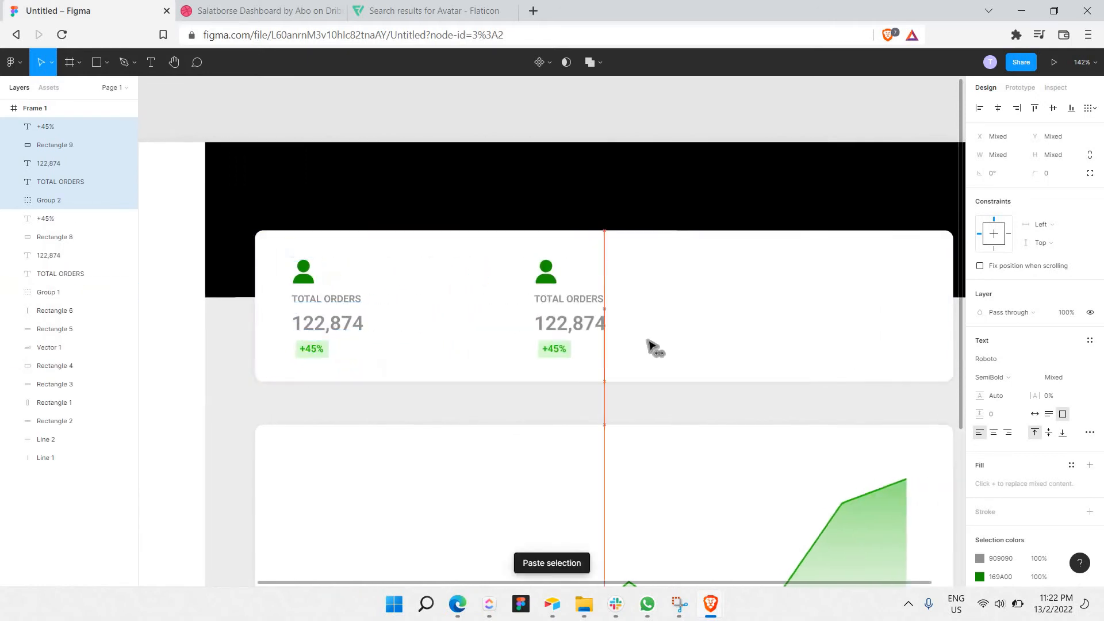
key("shift+Right")
key("shift+Right")
key("shift+Right")
key("shift+Right")
key("shift+Right")
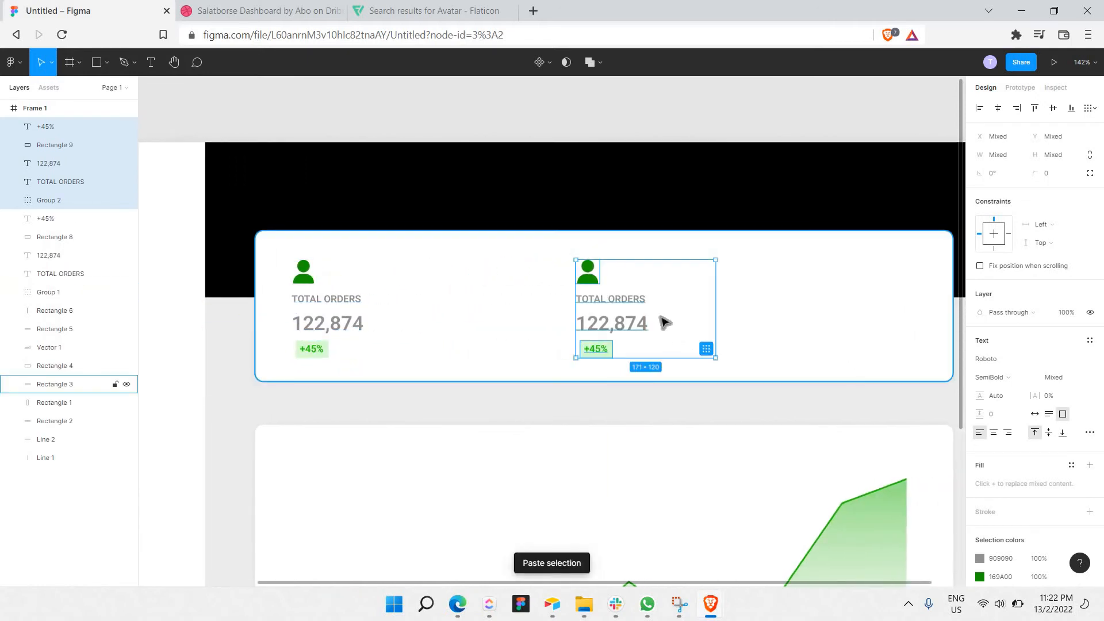
key("shift+Left")
key("shift+Left")
key("shift+Left")
key("shift+Left")
key("shift+Left")
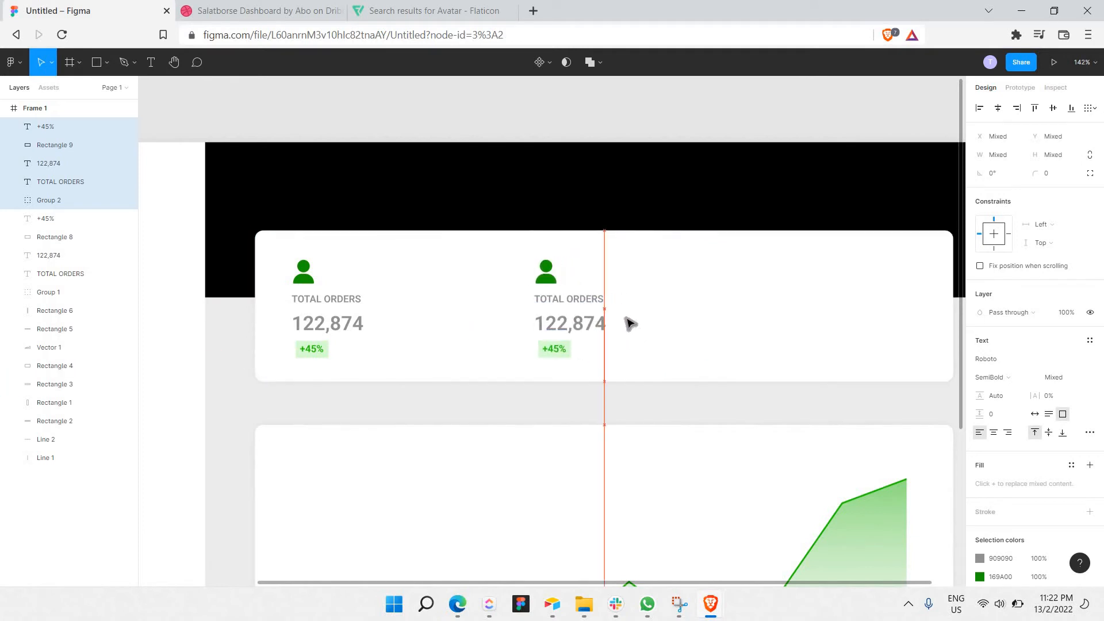
Paste another copy of the TOTAL ORDERS block and place it near the right end of the white card
scroll(621, 320, "right", 3)
key("ctrl+v")
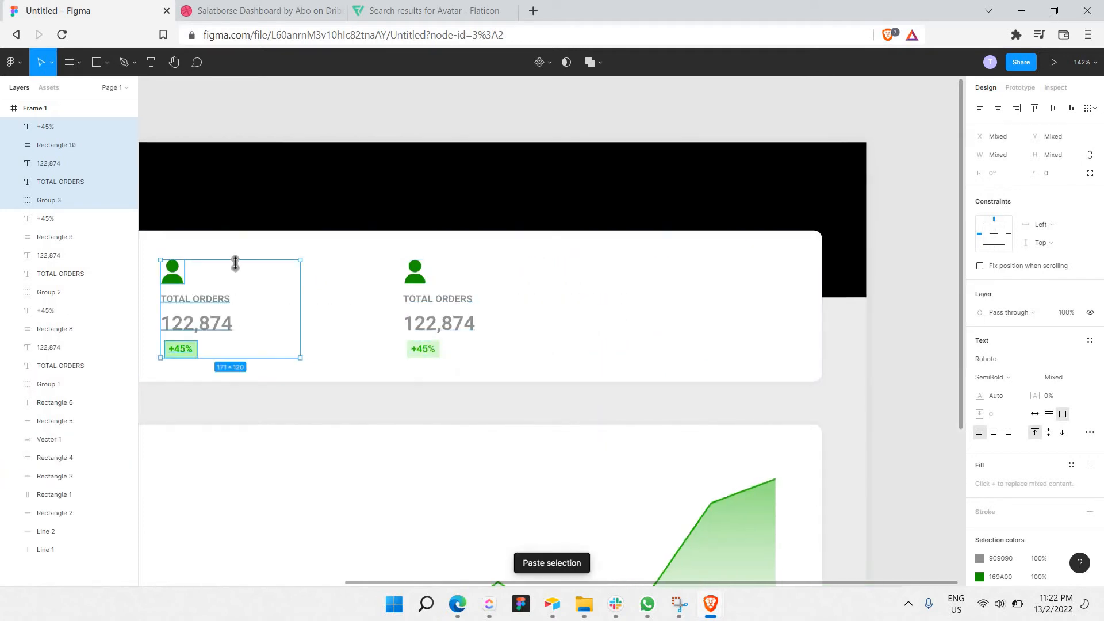
left_click_drag(276, 281, 765, 341)
key("shift+Right")
key("shift+Right")
key("shift+Right")
key("shift+Right")
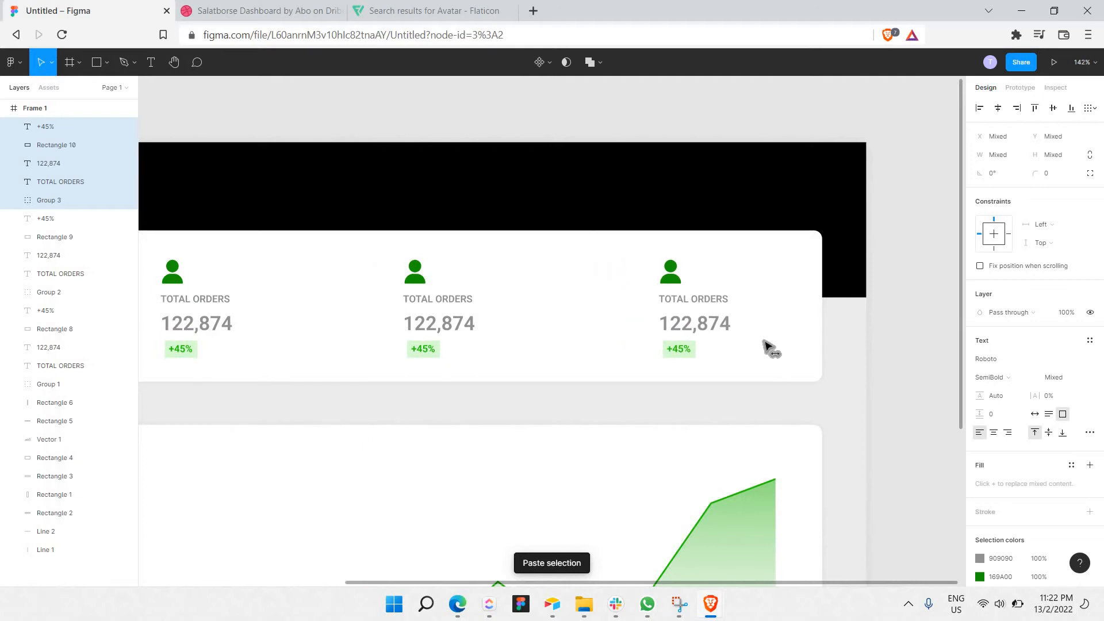
left_click(230, 10)
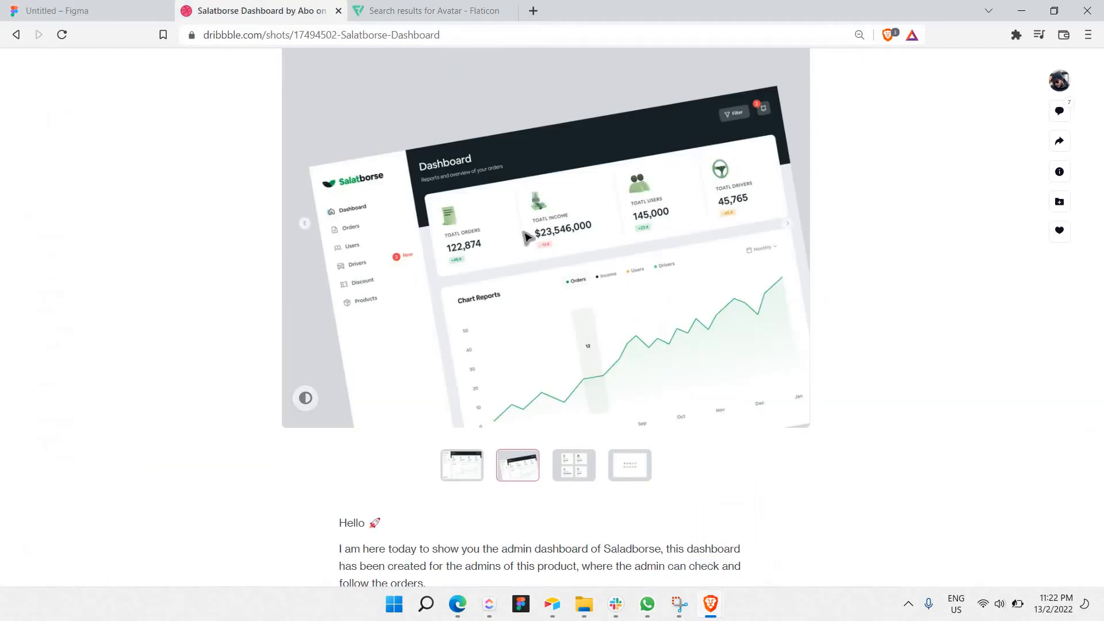
left_click(120, 9)
left_click_drag(369, 255, 524, 340)
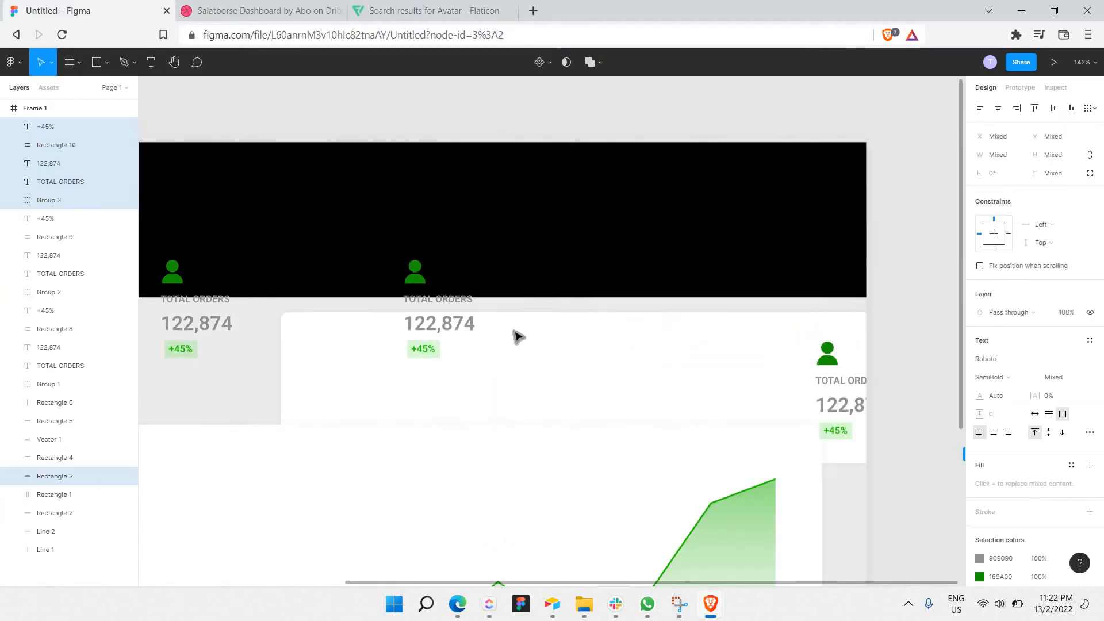
key("Delete")
key("ctrl+z")
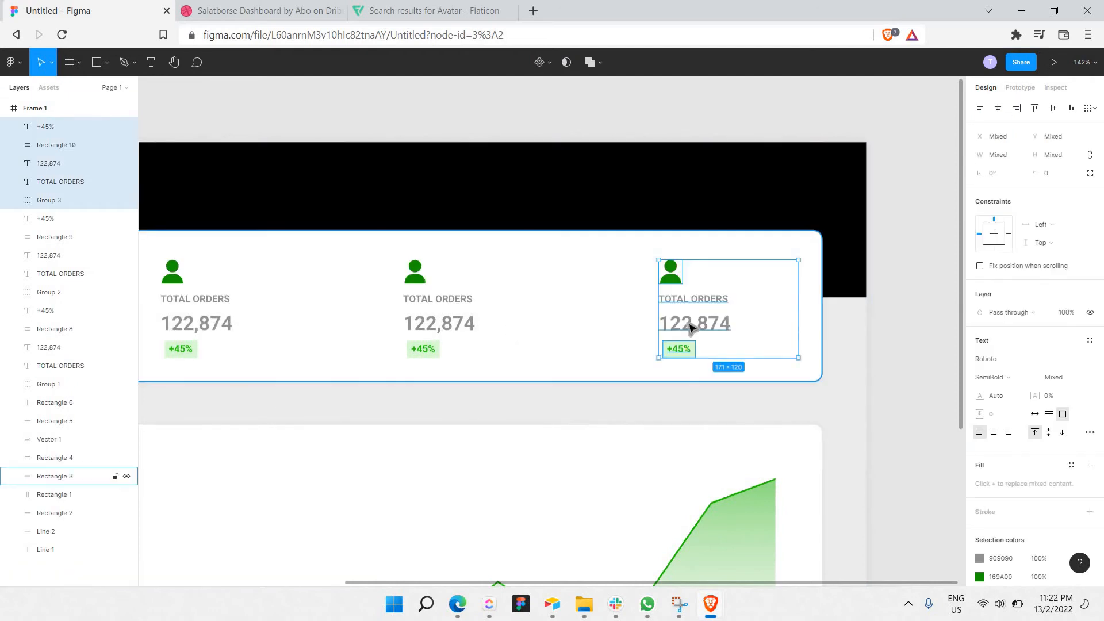
Move the middle TOTAL ORDERS block left and add a copy of it between that block and the rightmost one
left_click_drag(371, 256, 555, 364)
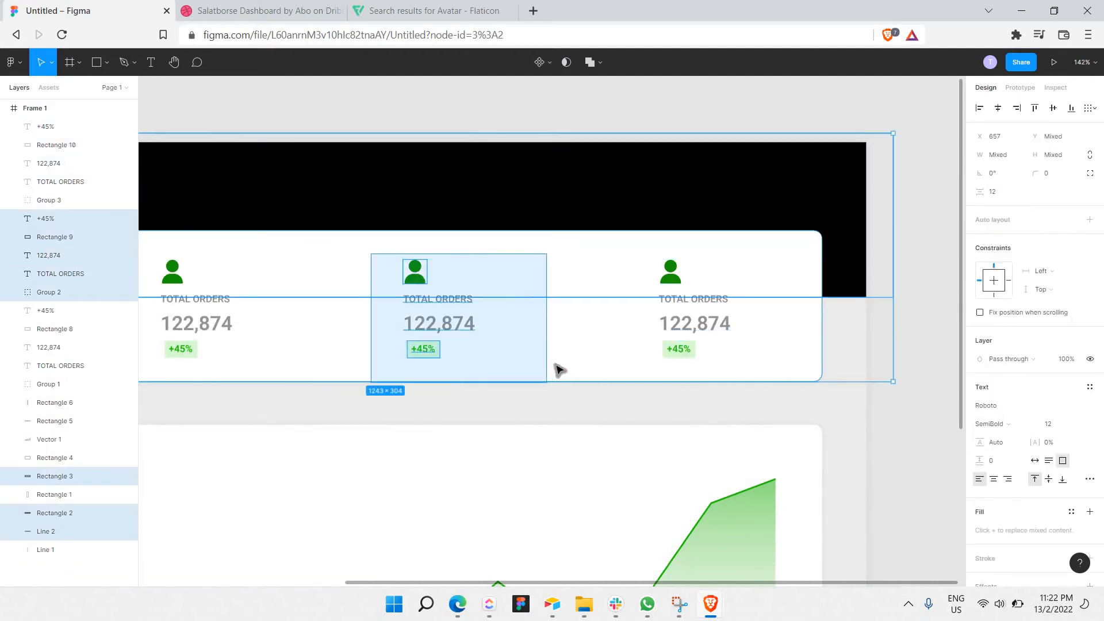
left_click_drag(464, 309, 598, 319)
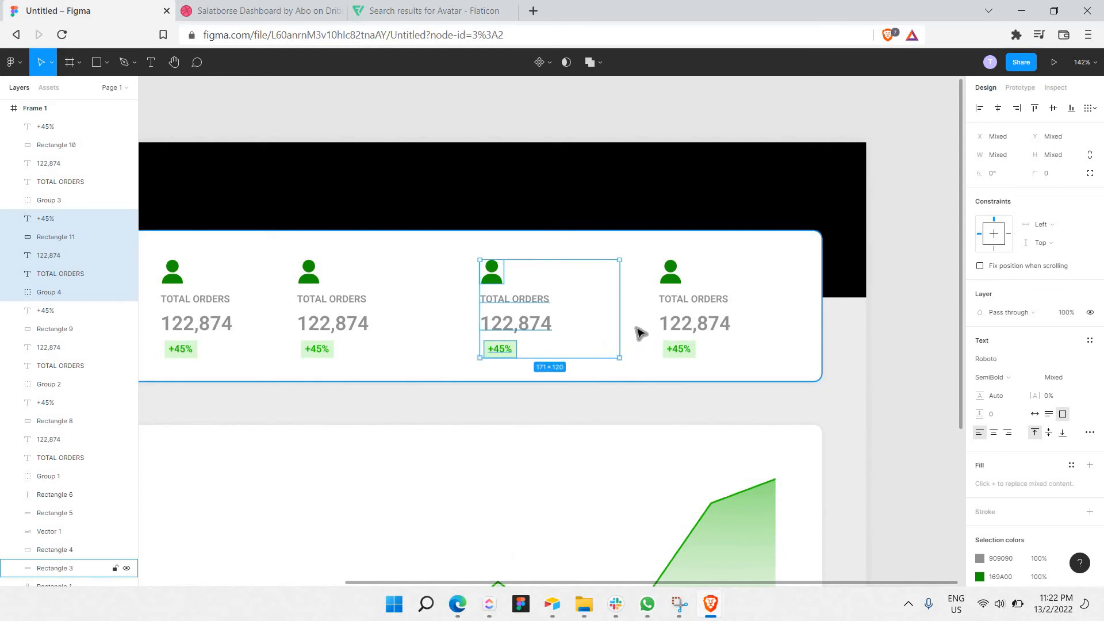
left_click(616, 363)
scroll(613, 362, "down", 4)
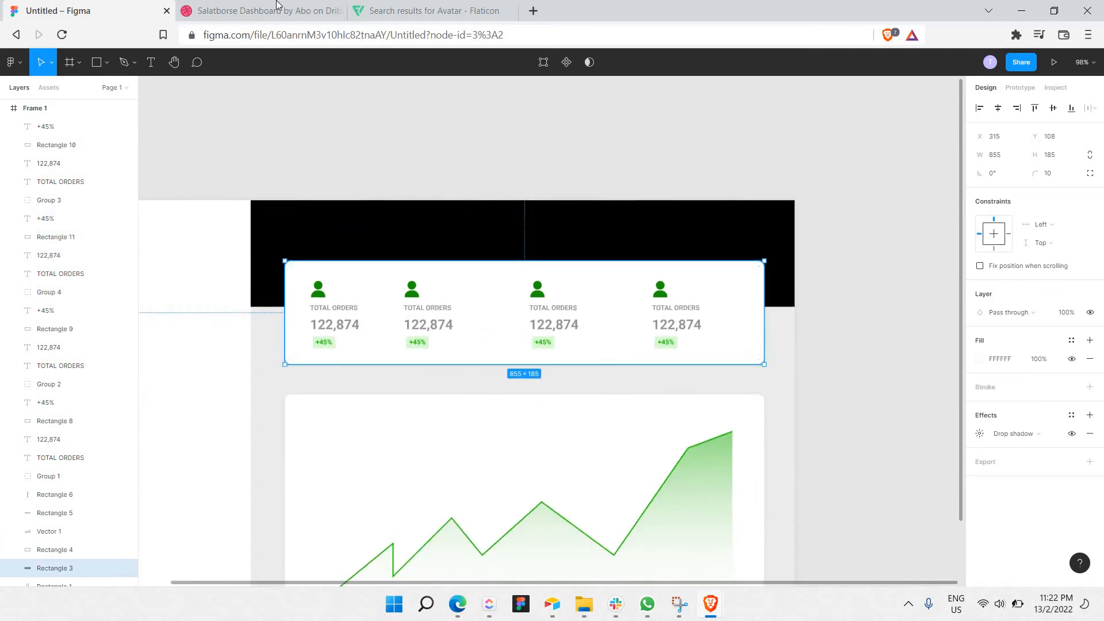
Check the Salatborse reference on Dribbble, switch to Flaticon and search for "home" icons
left_click(261, 11)
key("ctrl+shift+Tab")
scroll(311, 319, "left", 3)
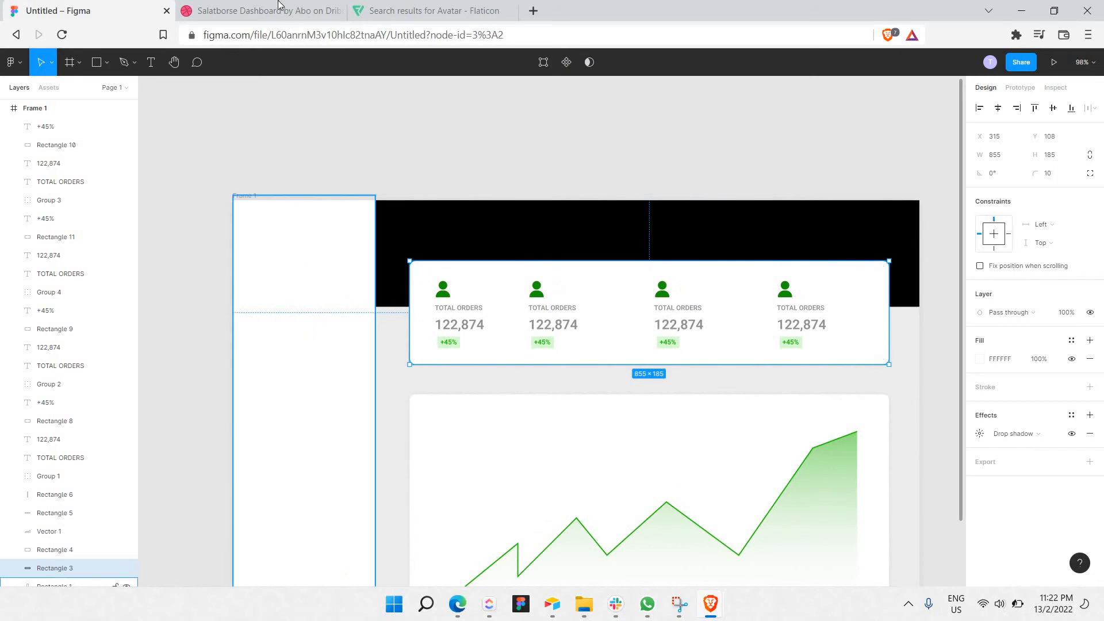
key("ctrl+Tab")
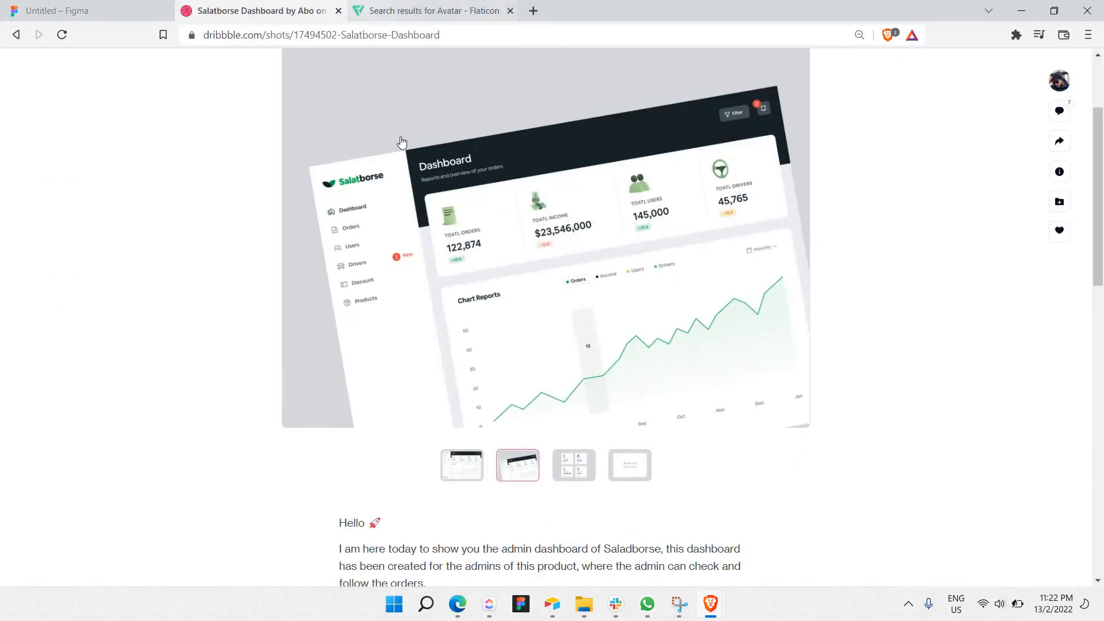
key("ctrl+Tab")
key("Escape")
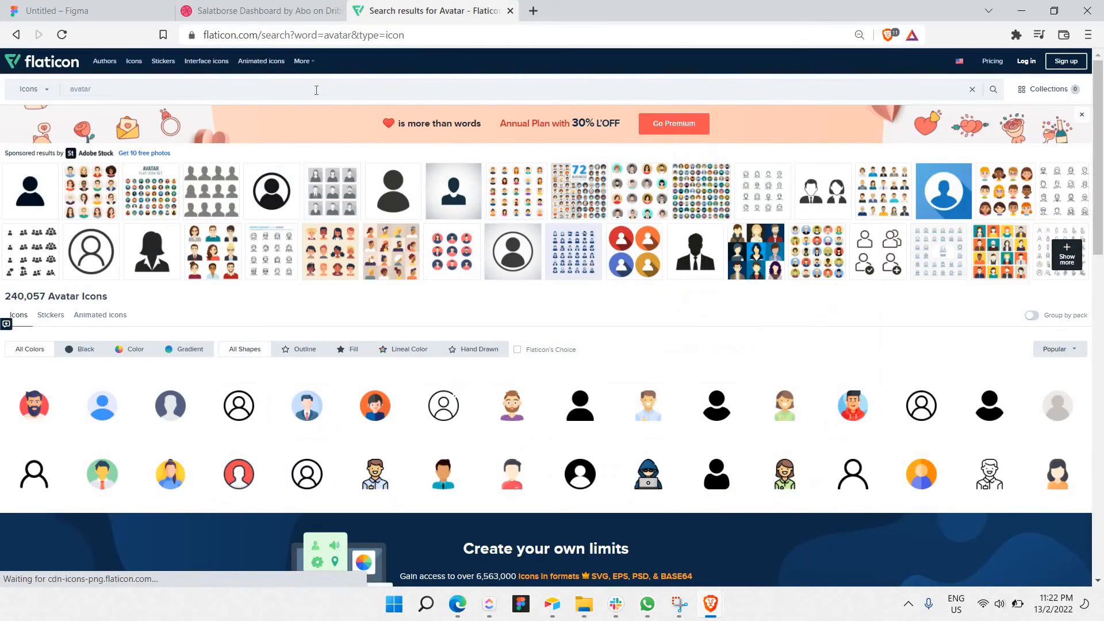
left_click(315, 89)
type("home")
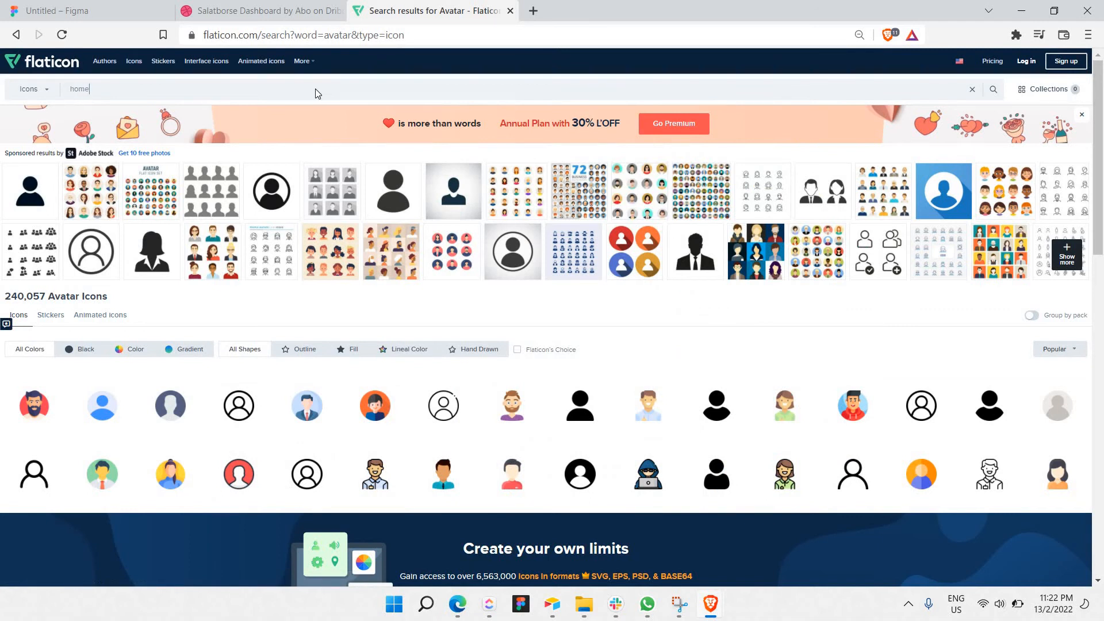
key("Return")
left_click(1083, 11)
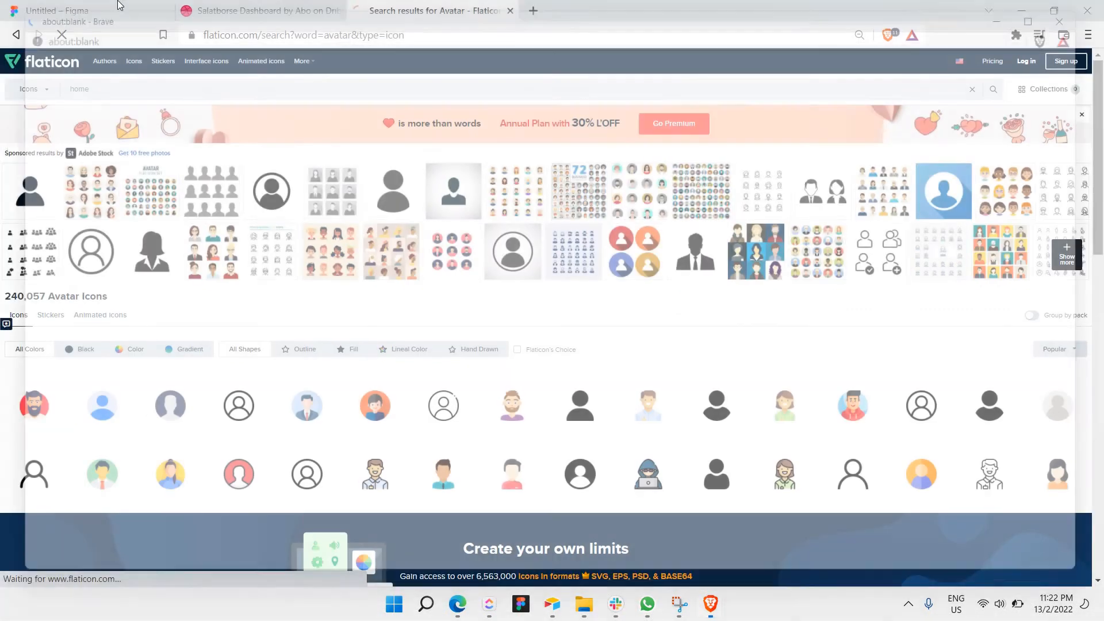
Switch to Figma and add the text "Dashboard" at size 18 in the upper part of the white sidebar, checking the Dribbble reference for the wording
key("ctrl+Tab")
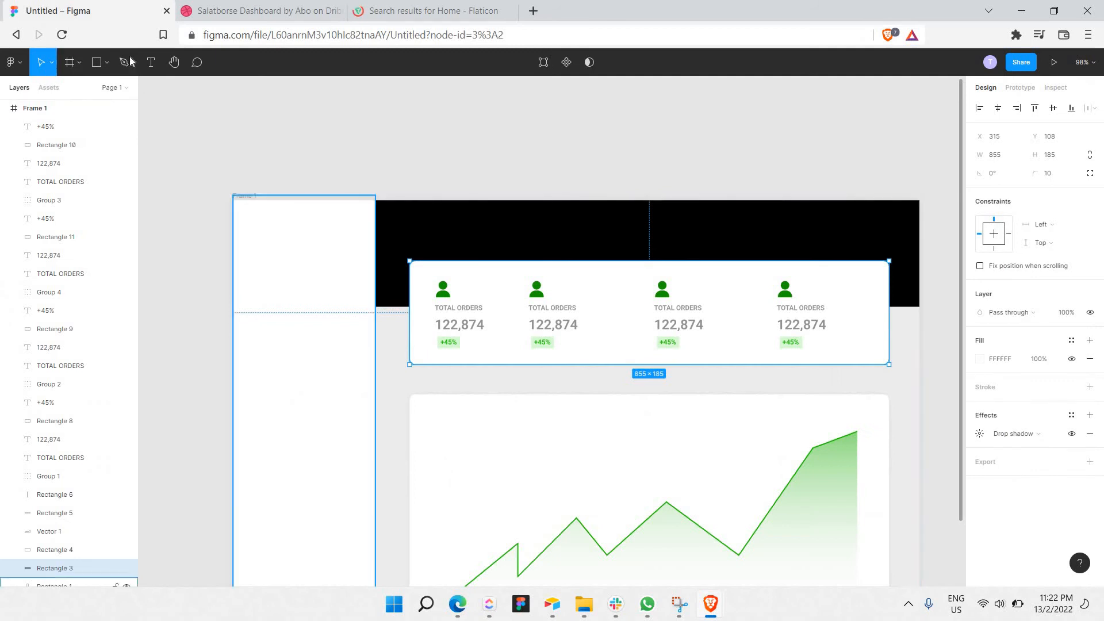
key("t")
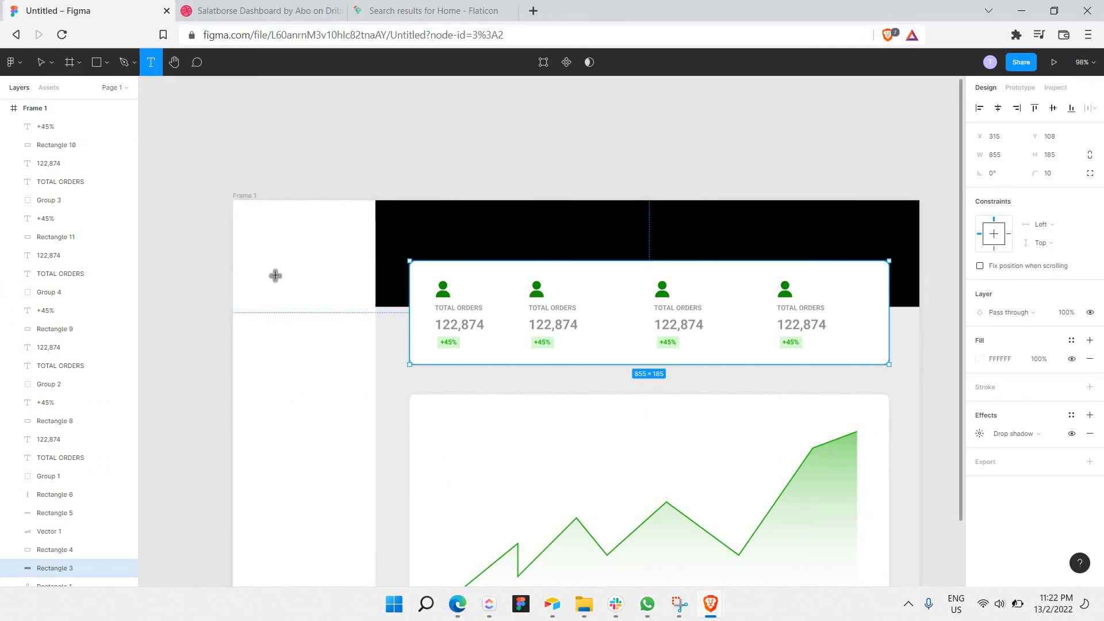
left_click_drag(274, 273, 361, 288)
left_click(177, 3)
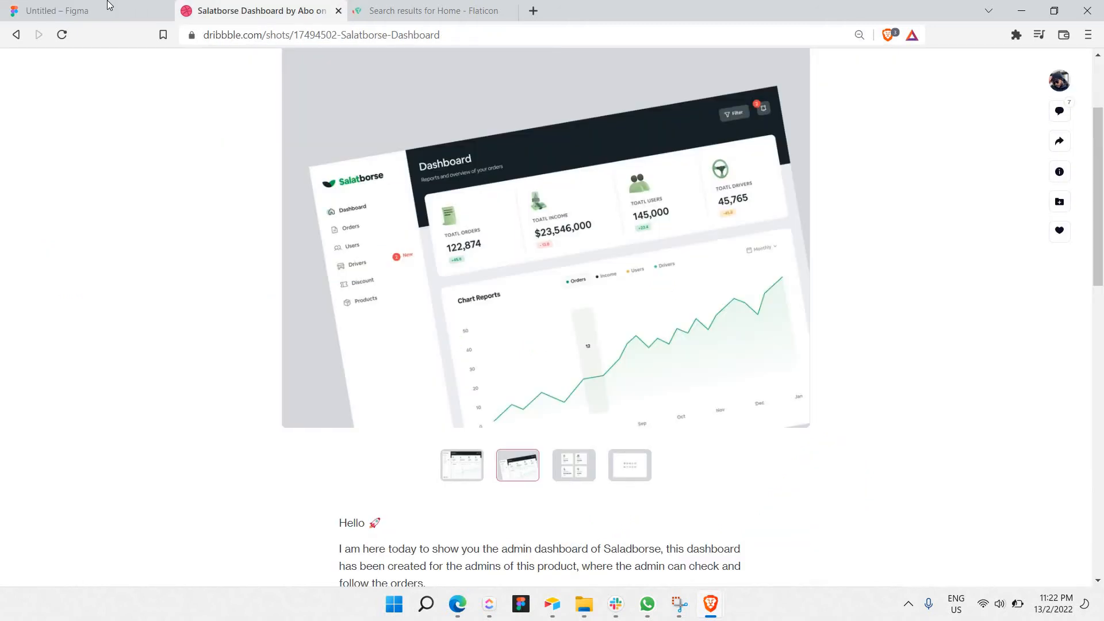
left_click(108, 3)
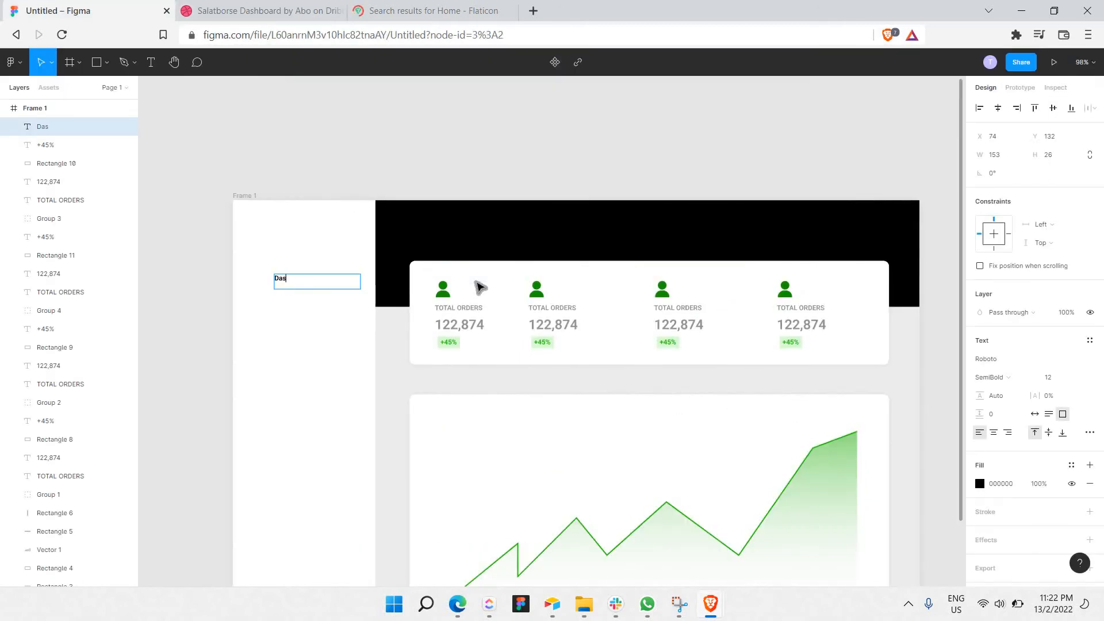
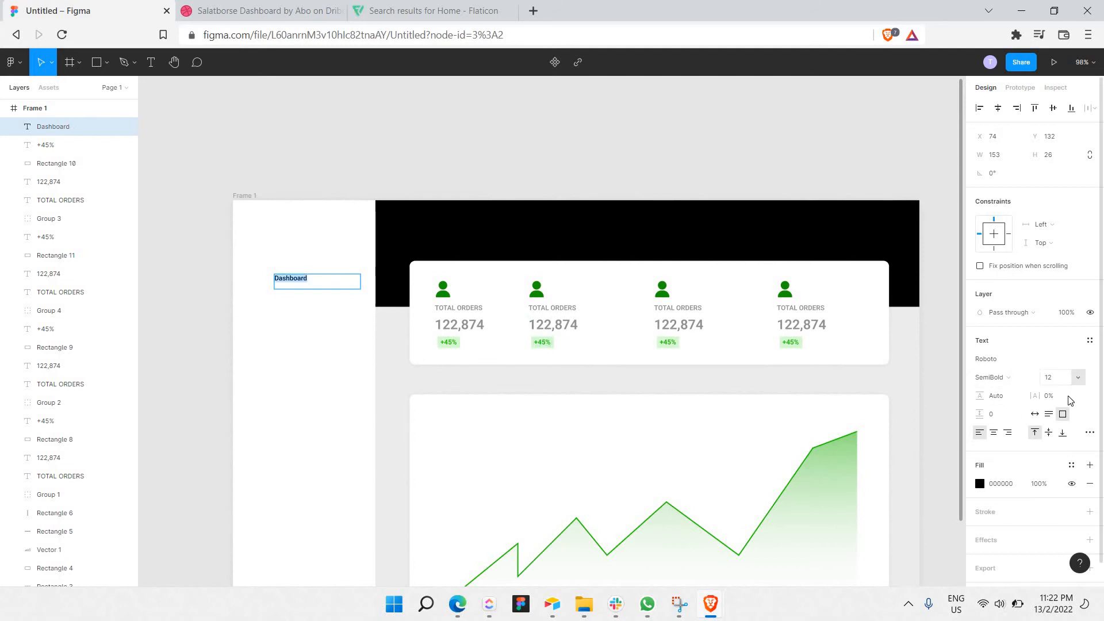
left_click(1078, 377)
left_click(1066, 418)
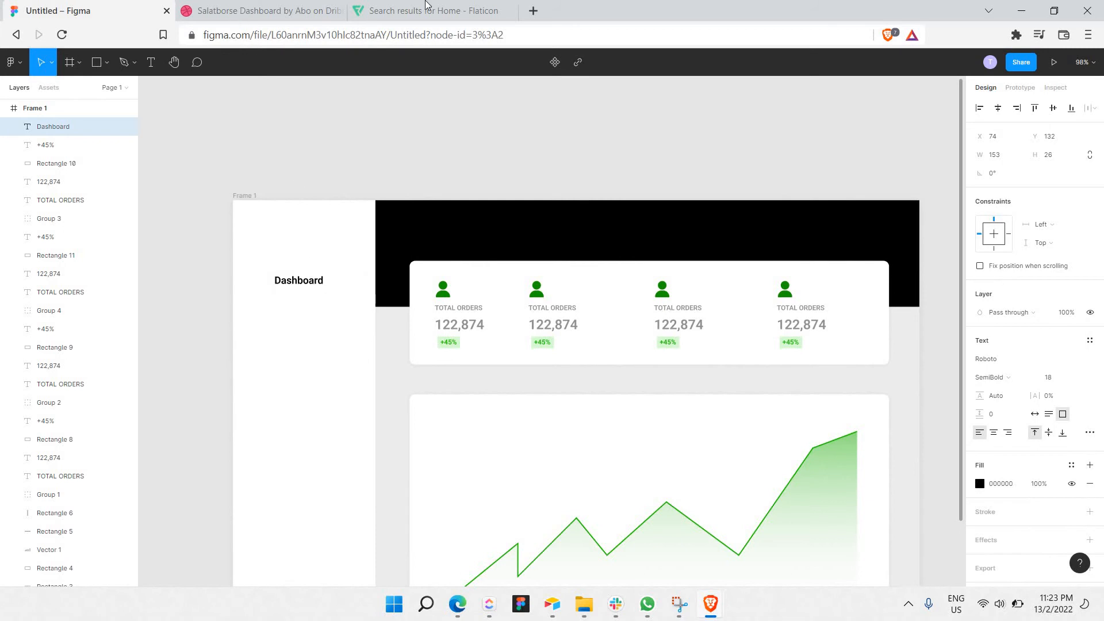
Copy a black outline home icon with a door from the Flaticon results and paste it into the Figma design
left_click(425, 8)
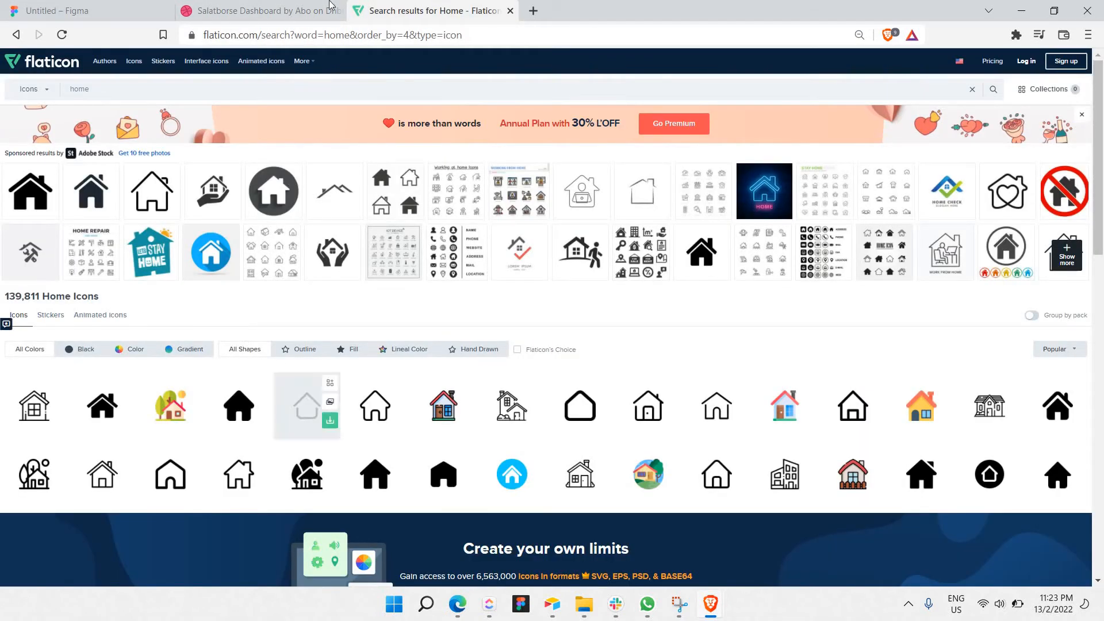
left_click(852, 405)
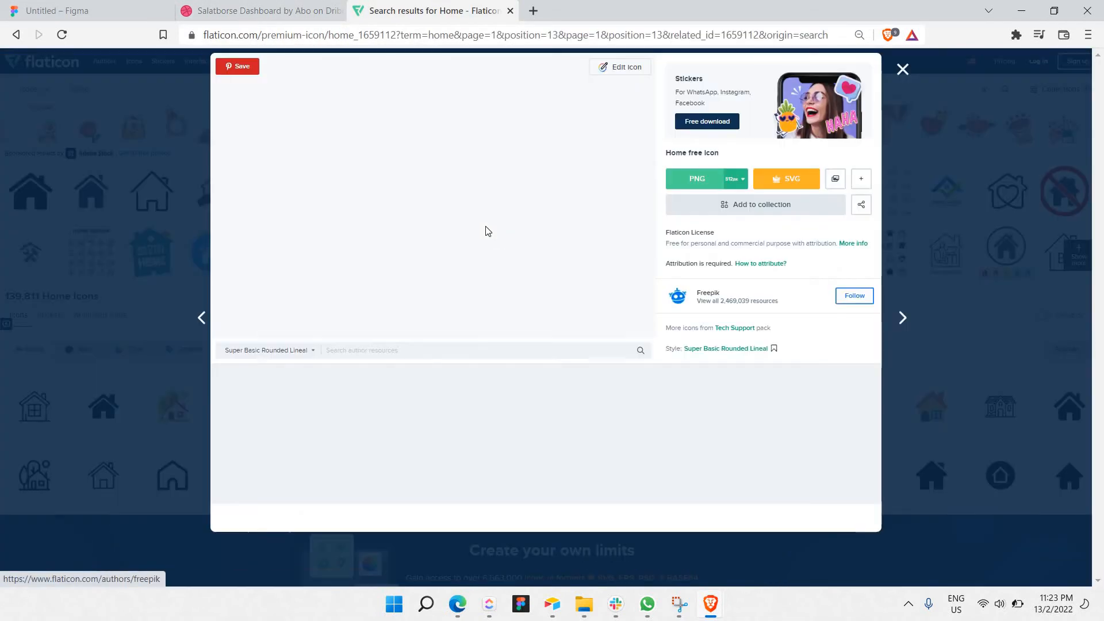
right_click(479, 221)
left_click(126, 6)
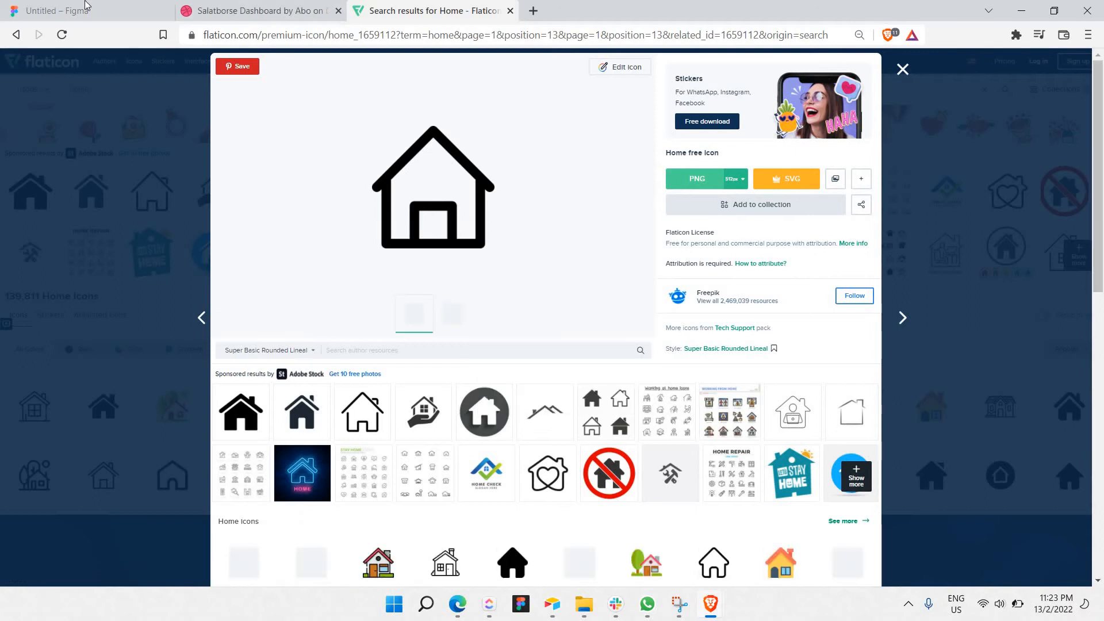
left_click(126, 6)
key("ctrl+v")
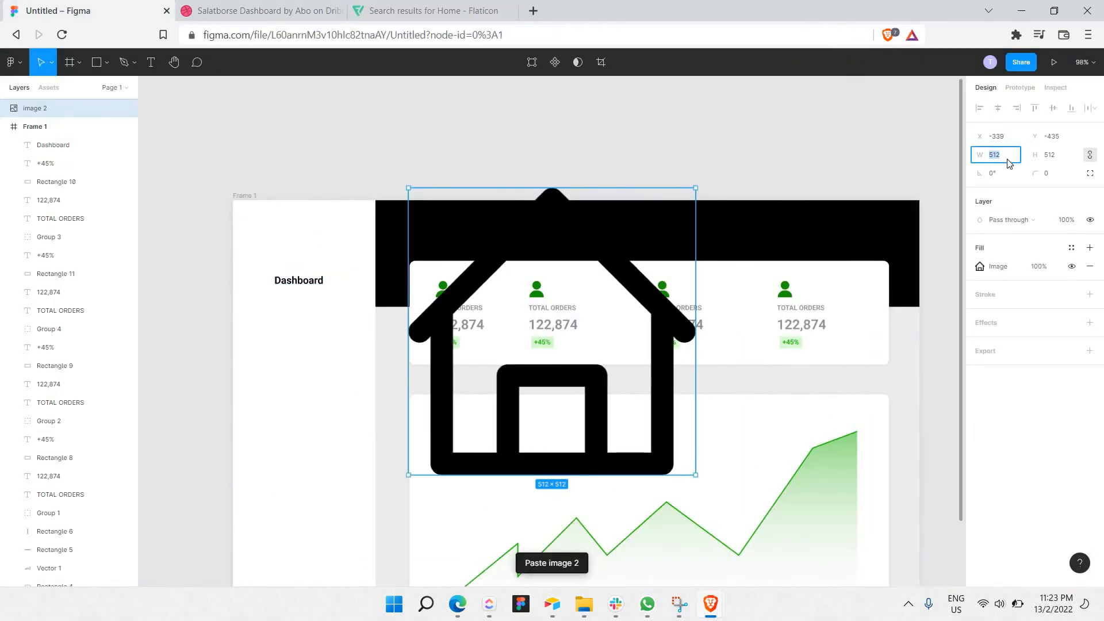
Resize the pasted home icon to 30 × 30 and line it up in the sidebar just before the Dashboard label
left_click(1008, 163)
type("50")
key("Return")
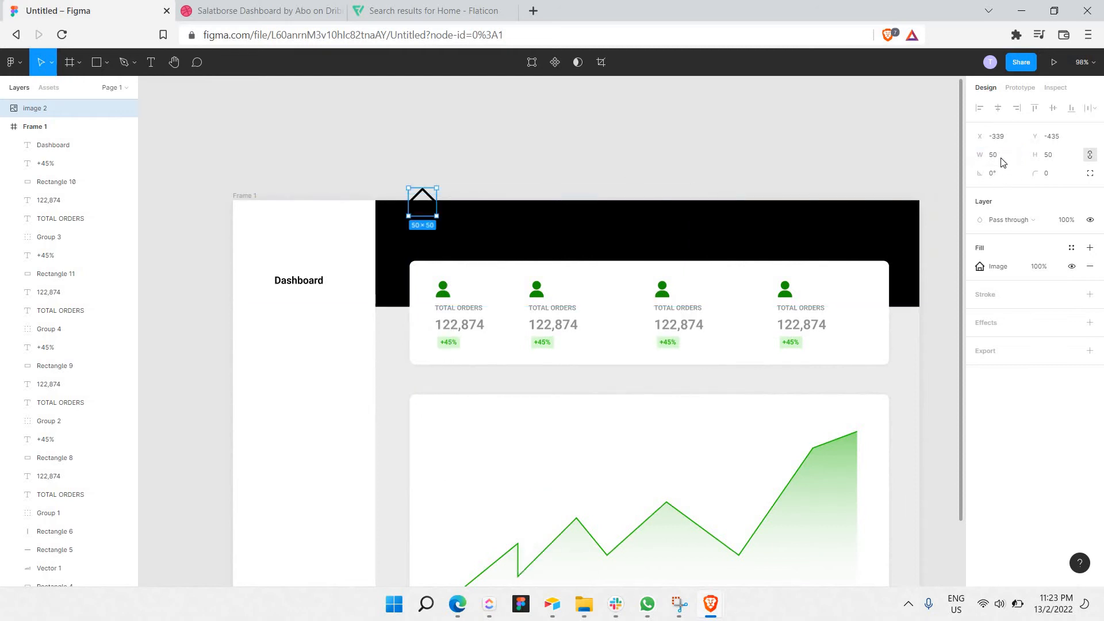
type("3")
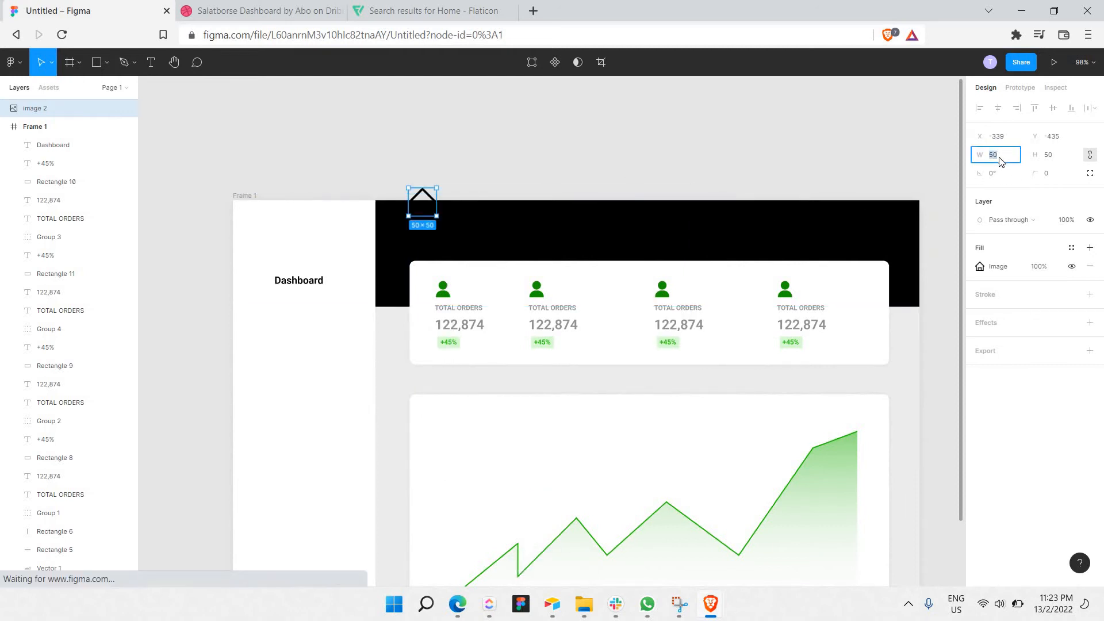
type("0")
key("Return")
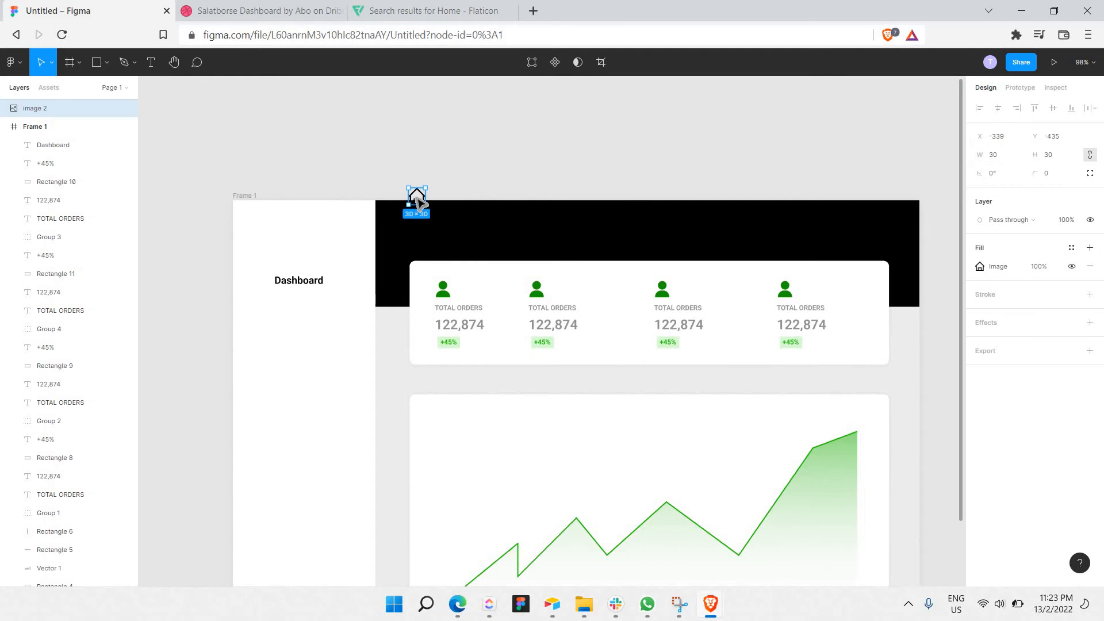
left_click_drag(333, 257, 309, 291)
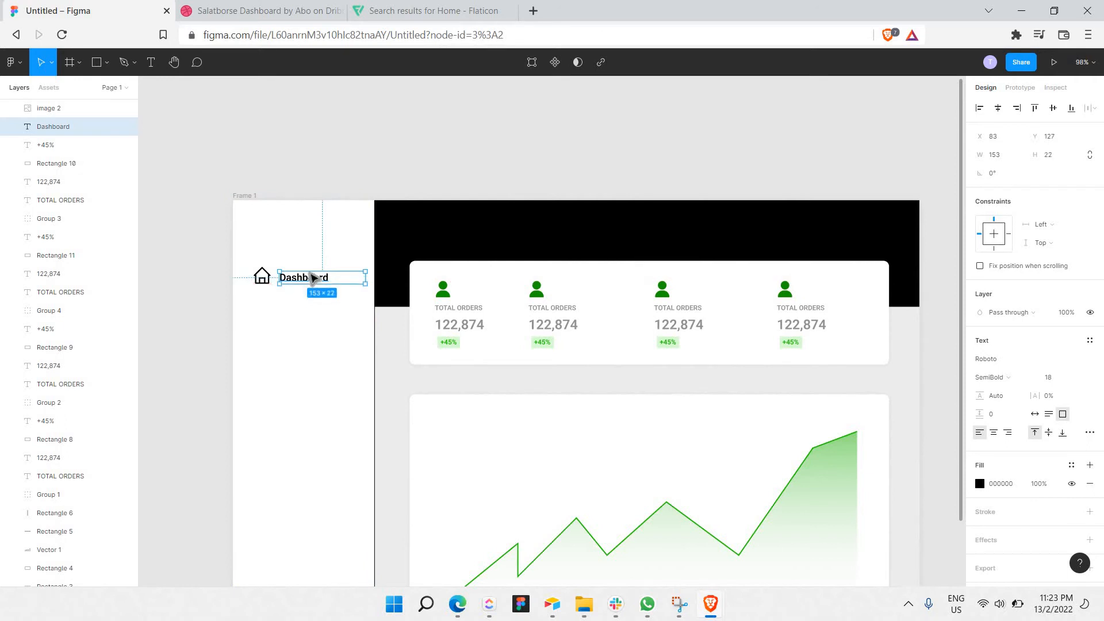
key("Up")
Duplicate the home icon and Dashboard label down the sidebar to make four stacked menu rows
left_click(254, 261)
left_click_drag(248, 256, 338, 305)
key("ctrl+c")
key("ctrl+v")
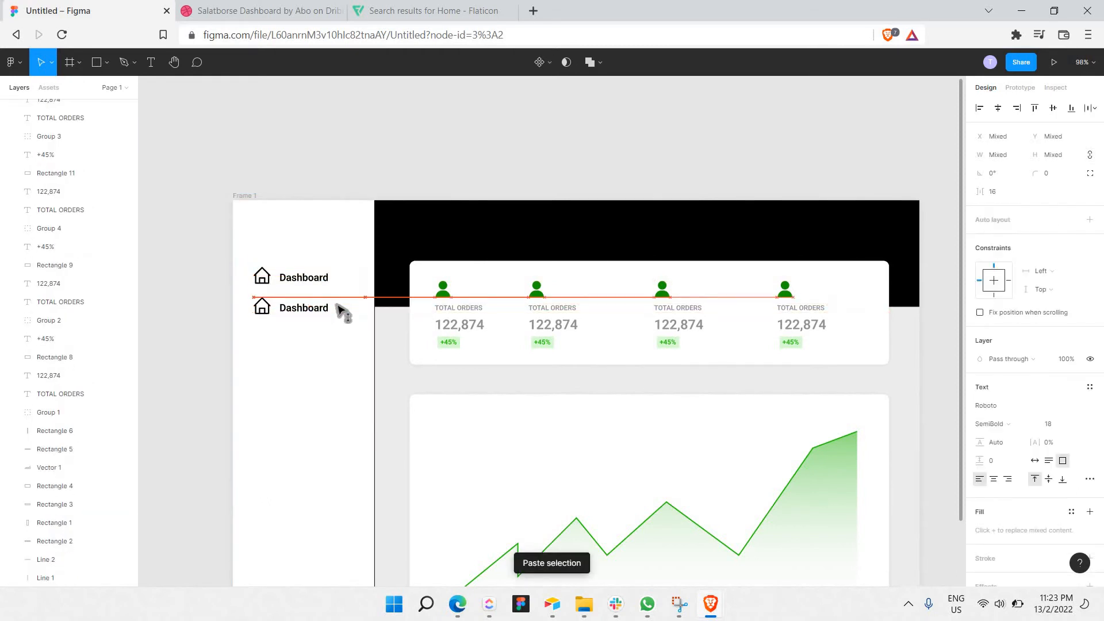
left_click_drag(254, 266, 344, 346)
key("ctrl+c")
key("ctrl+v")
Select all four Dashboard menu rows with their icons and move them slightly lower in the sidebar
left_click(247, 250)
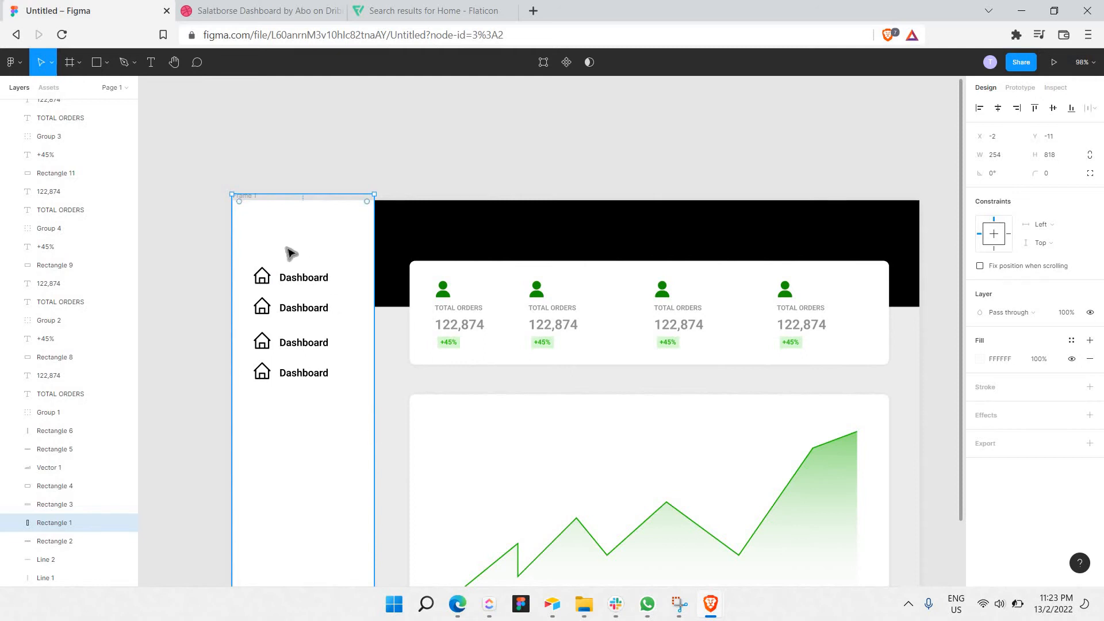
scroll(254, 246, "down", 1)
left_click_drag(246, 240, 350, 376)
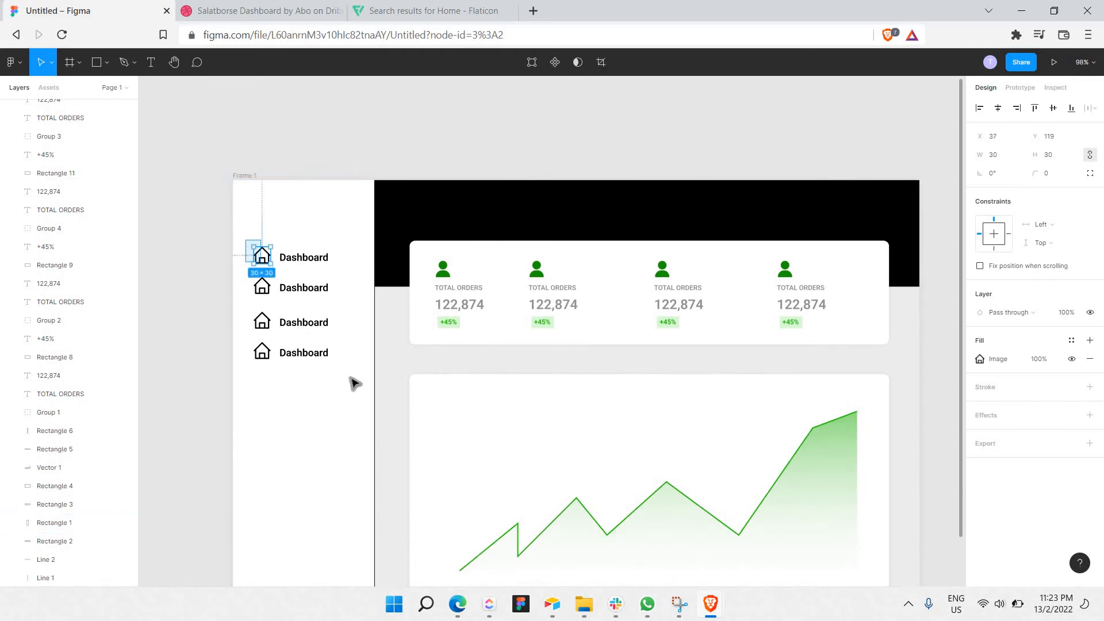
left_click_drag(348, 301, 348, 331)
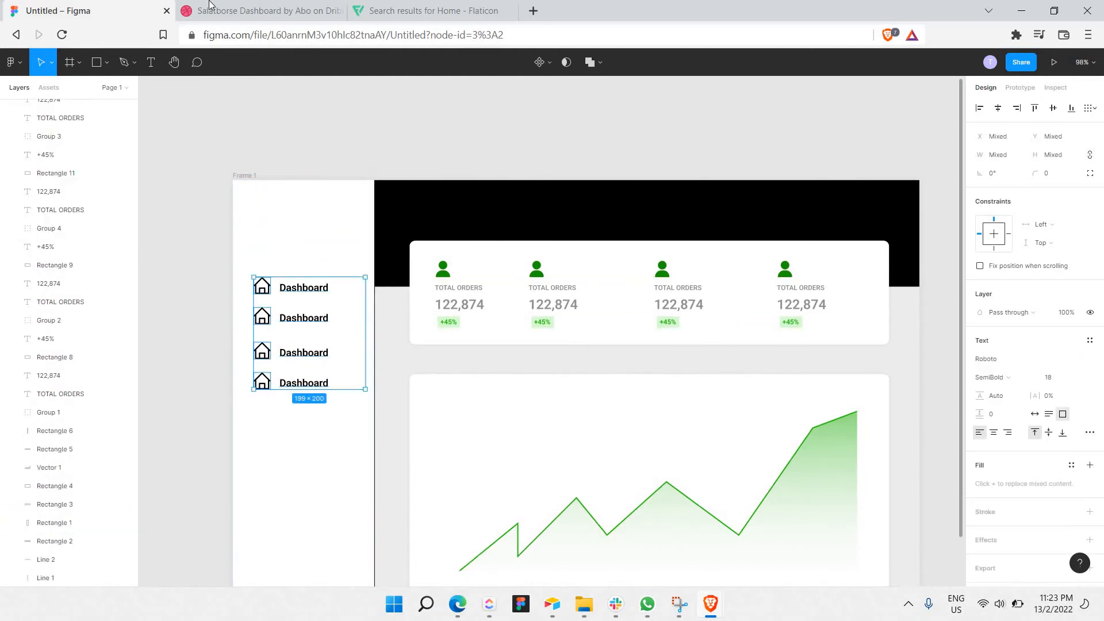
Check the Dribbble reference and add the title "SalatBorse" at size 24 above the sidebar menu in a text box about 195 × 53
left_click(301, 10)
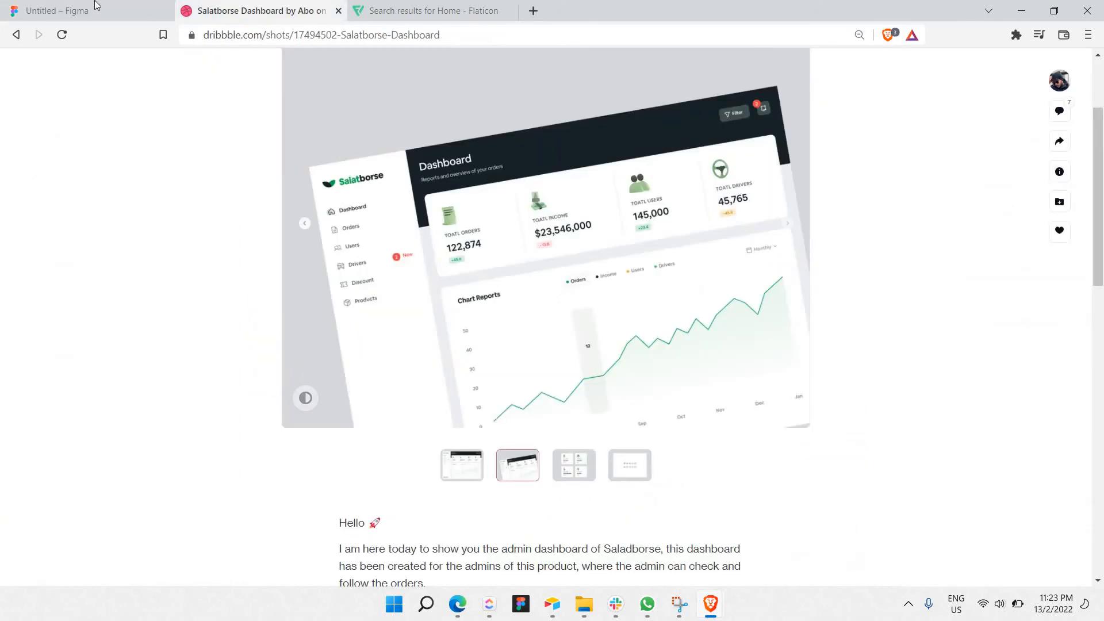
left_click(135, 10)
left_click(151, 62)
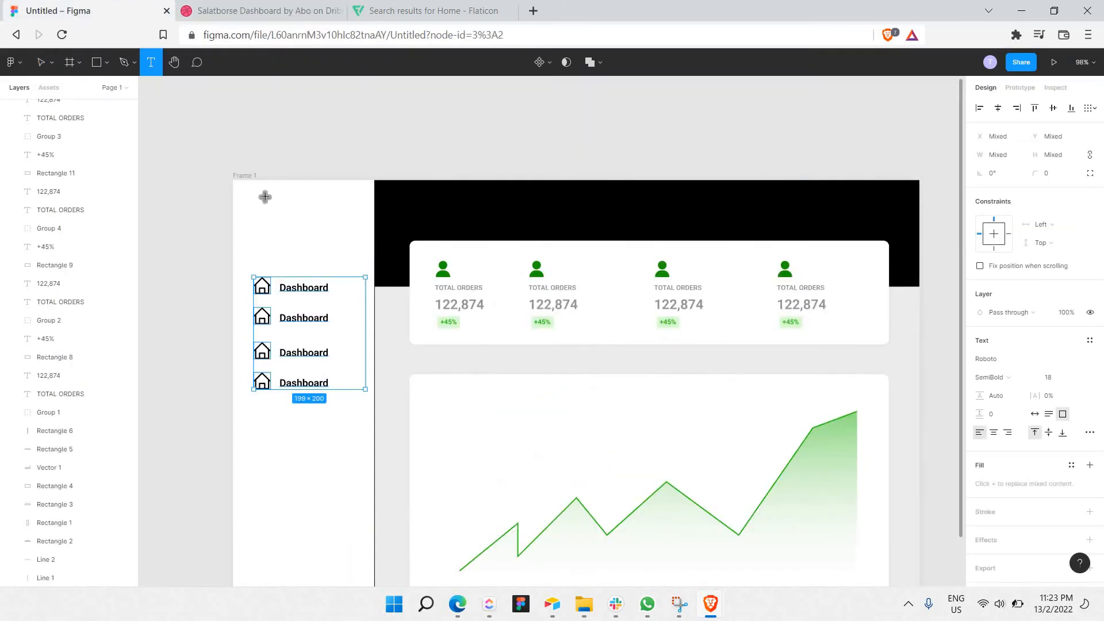
left_click_drag(256, 198, 364, 227)
type("SalatBorse")
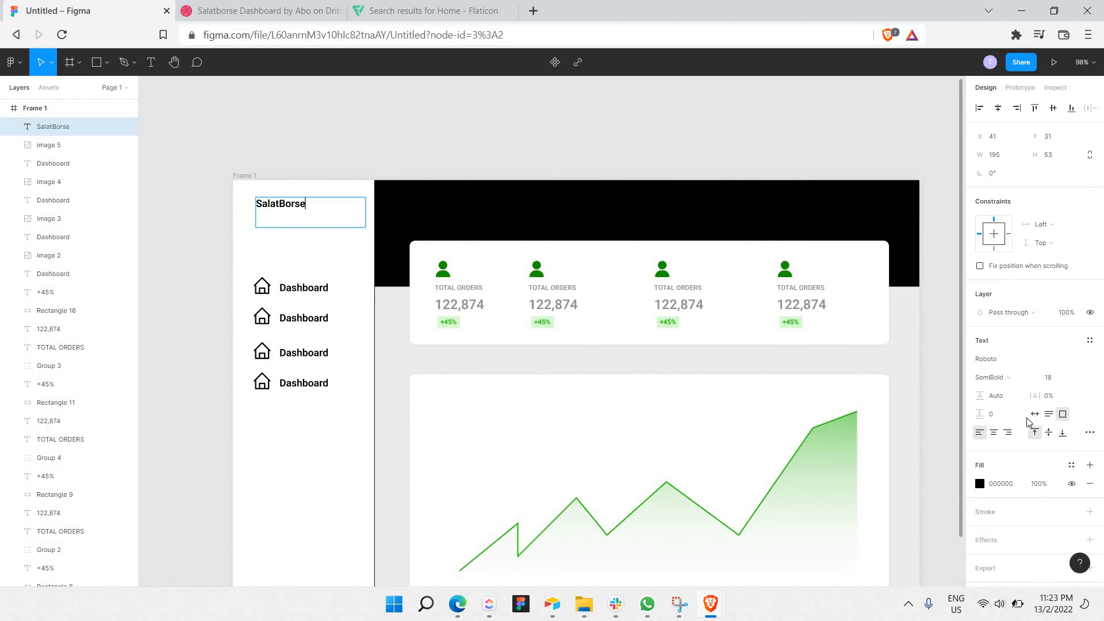
key("ctrl+a")
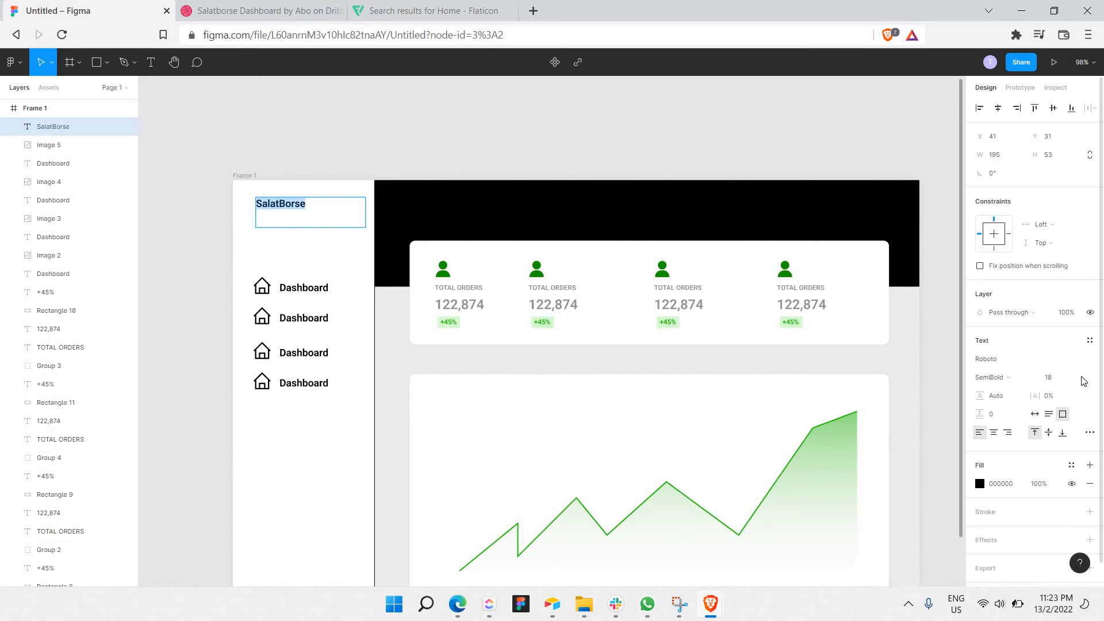
left_click(1078, 377)
left_click(1078, 395)
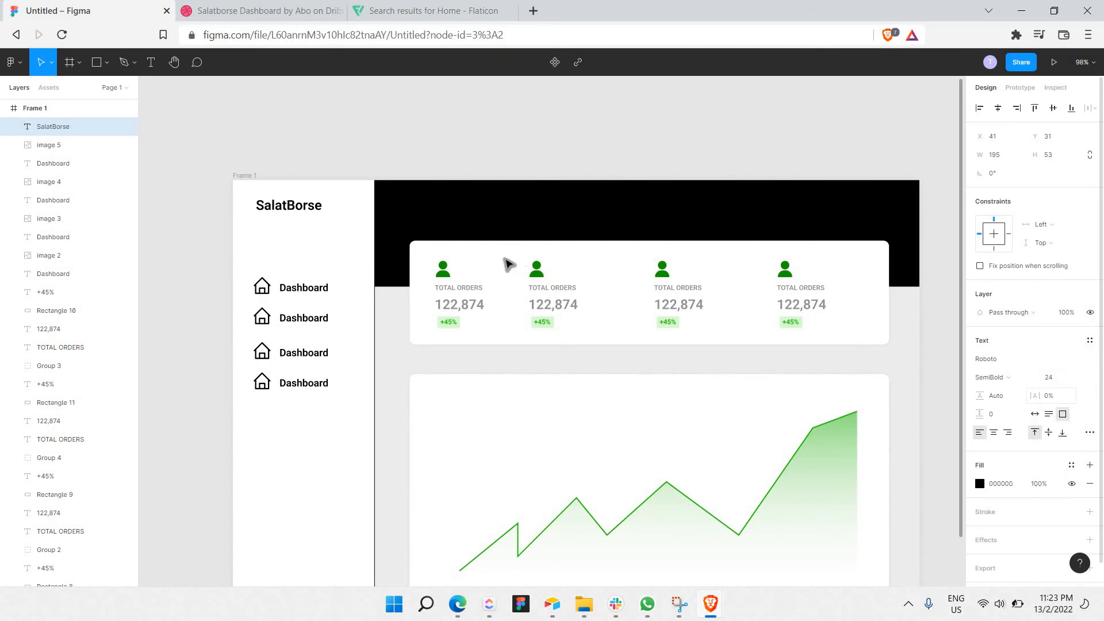
Check the logo colours in the Dribbble reference and colour the "Salat" part of the sidebar title green, 1DCE00
left_click(259, 11)
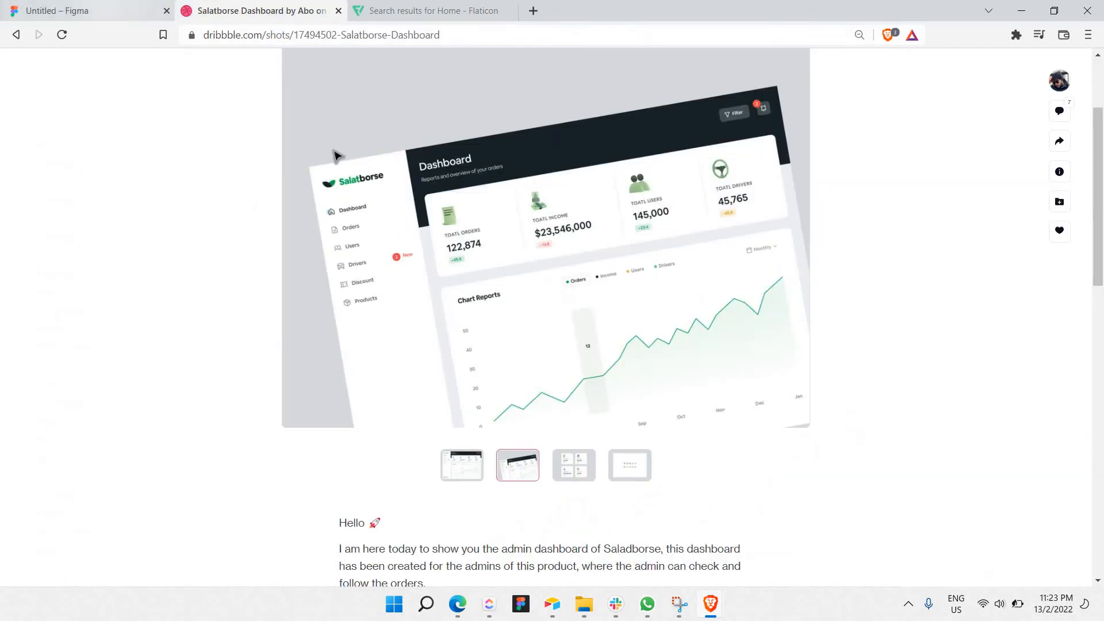
left_click(86, 10)
key("Escape")
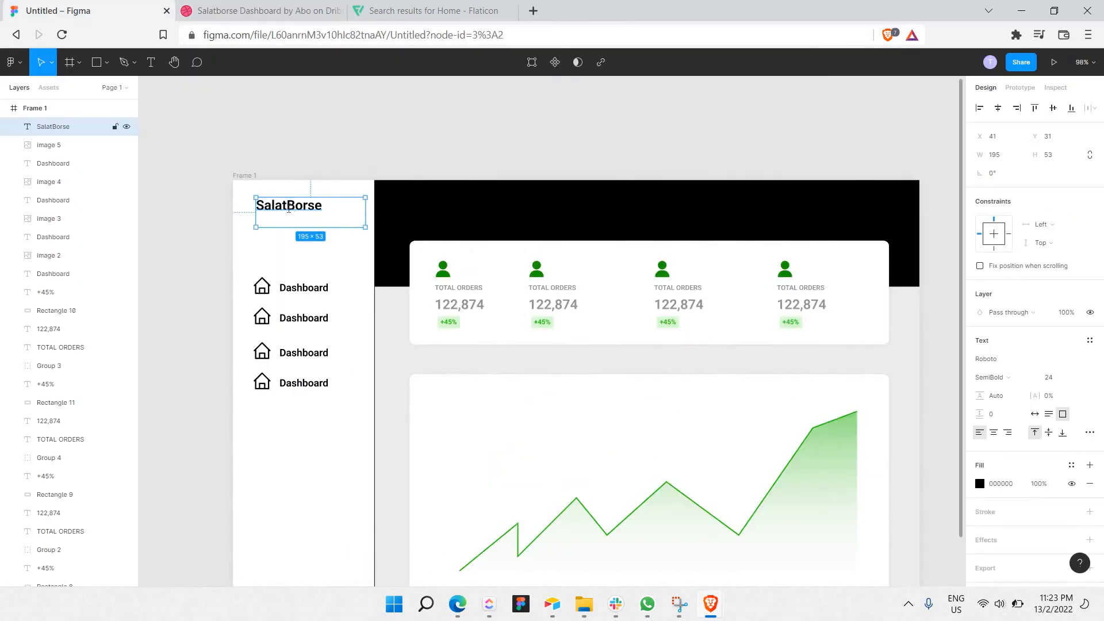
double_click(289, 209)
double_click(273, 202)
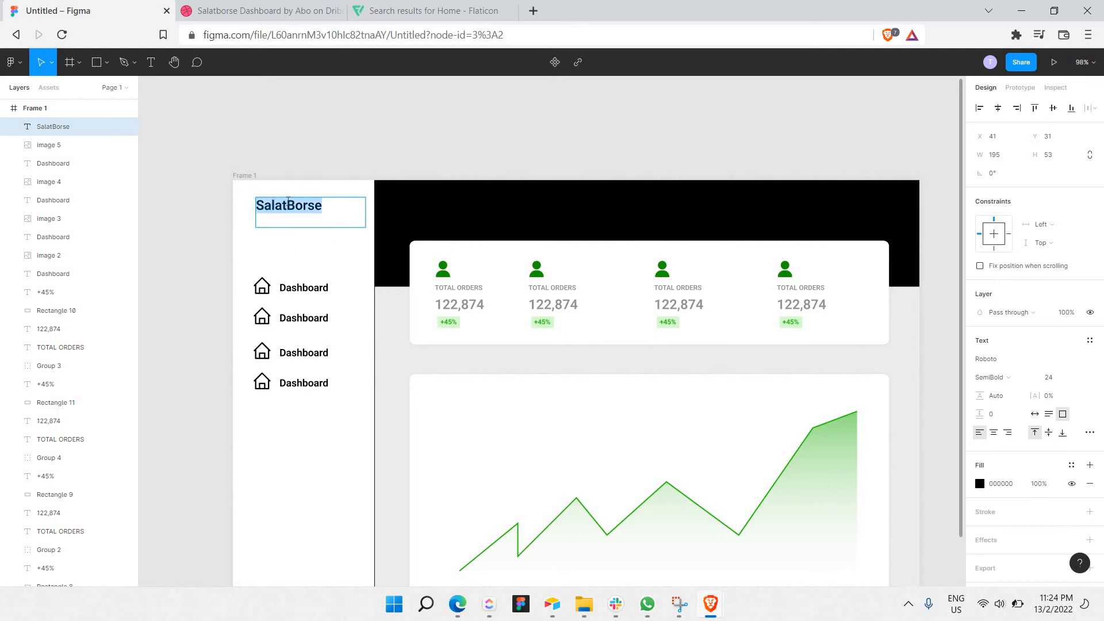
left_click(259, 196)
left_click(980, 485)
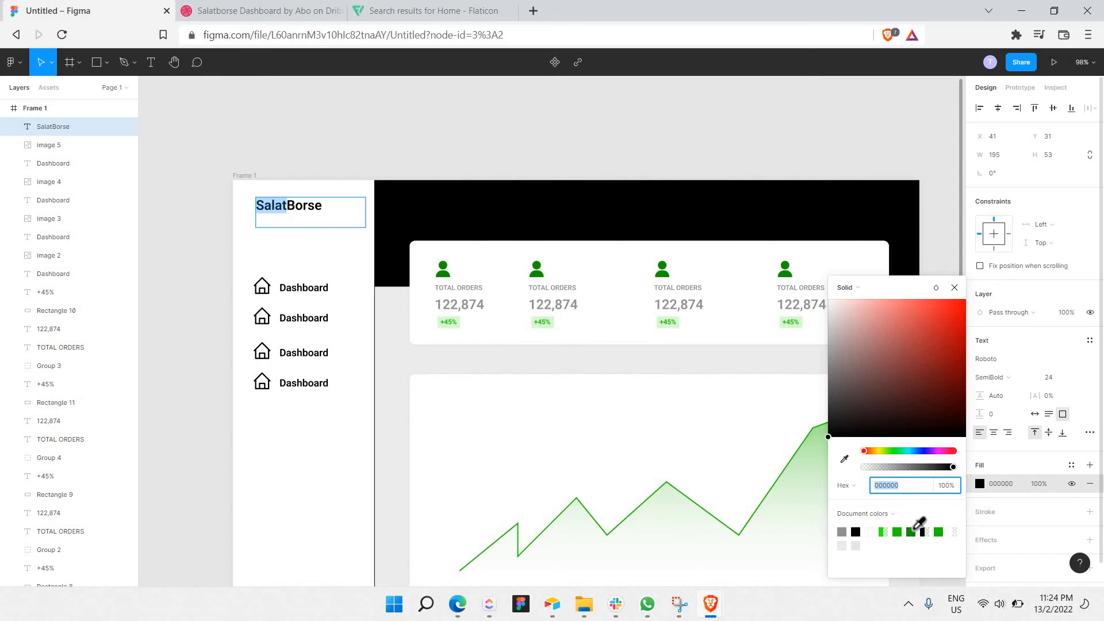
left_click(915, 528)
left_click(897, 532)
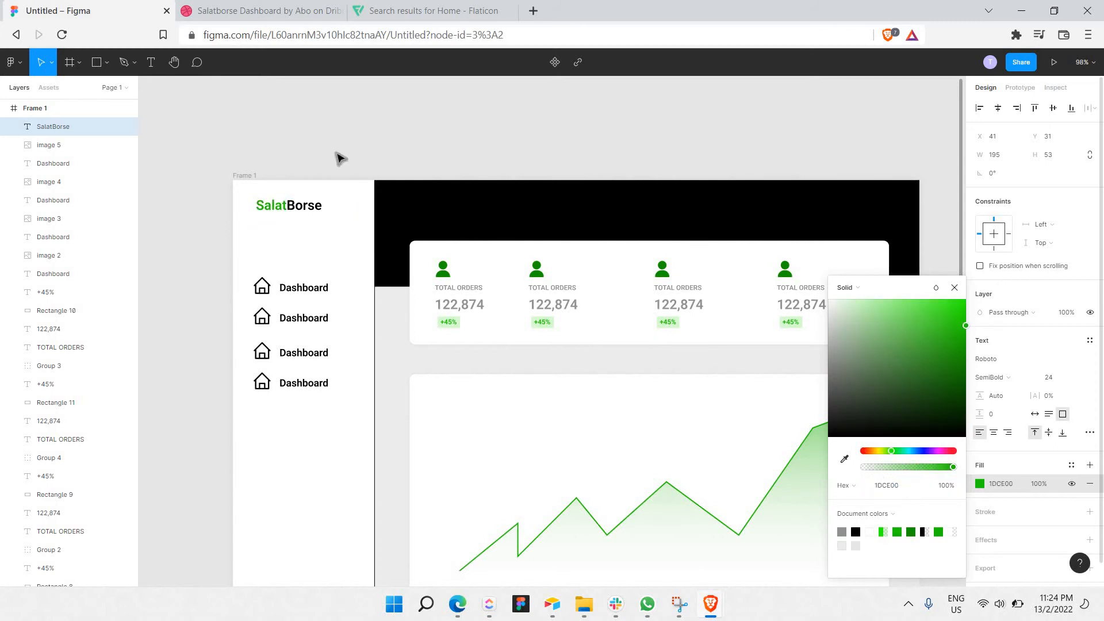
Compare the logo with the Dribbble reference and shift the SalatBorse title right to about X 67, making room for a logo icon
left_click(205, 8)
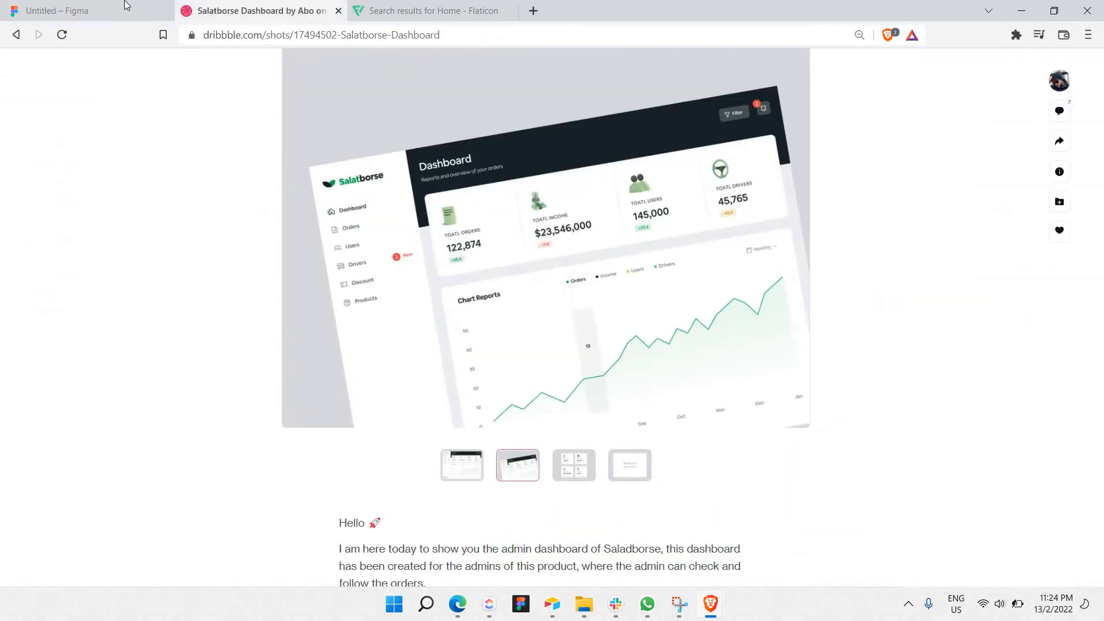
left_click(120, 4)
left_click(328, 154)
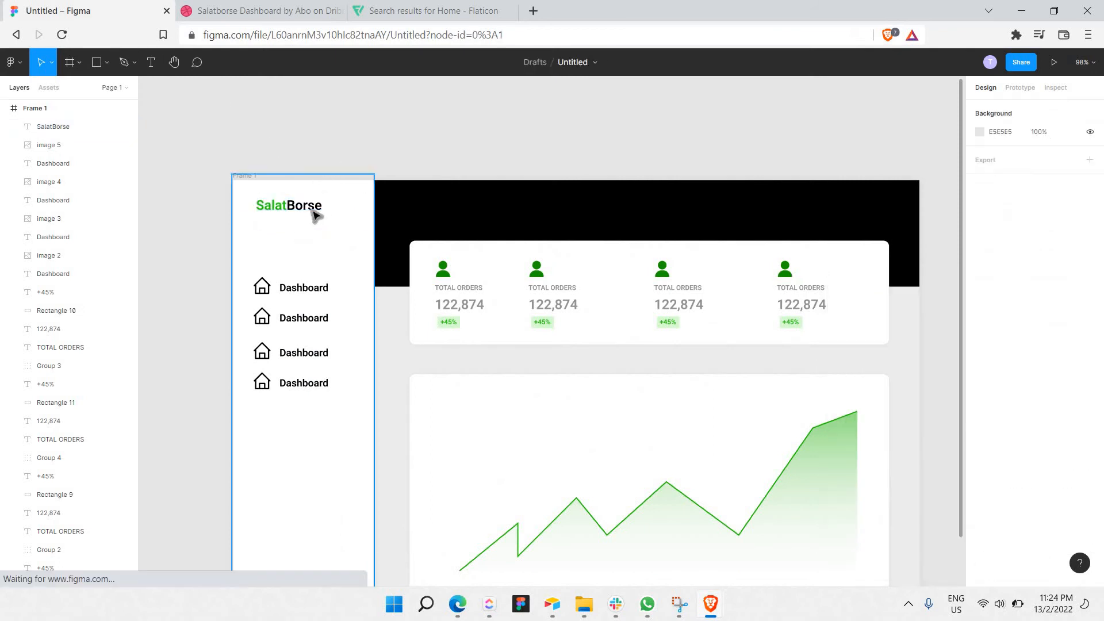
left_click(315, 216)
left_click_drag(315, 216, 329, 216)
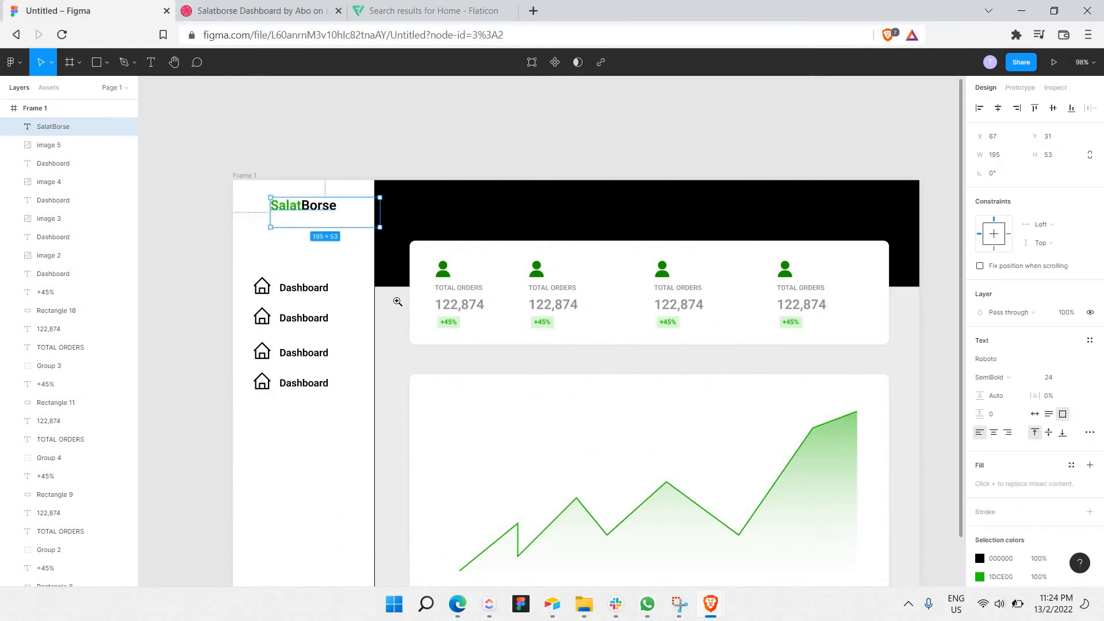
Switch to Flaticon, search for "leaf" icons and open the green Coca Leaves icon
left_click(311, 9)
left_click(426, 11)
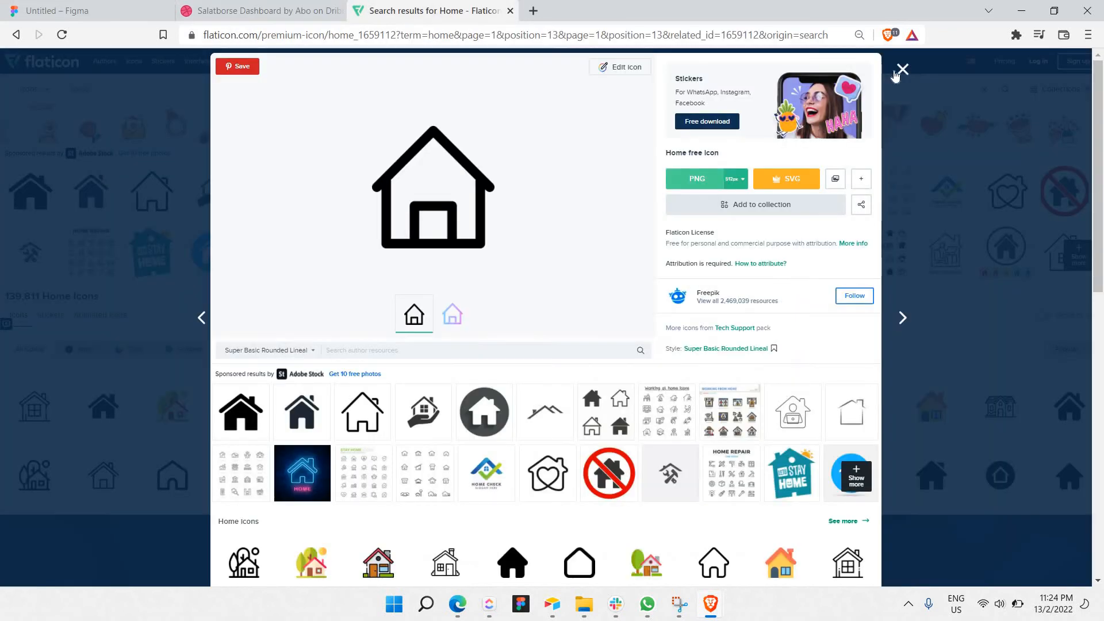
key("Escape")
left_click(330, 88)
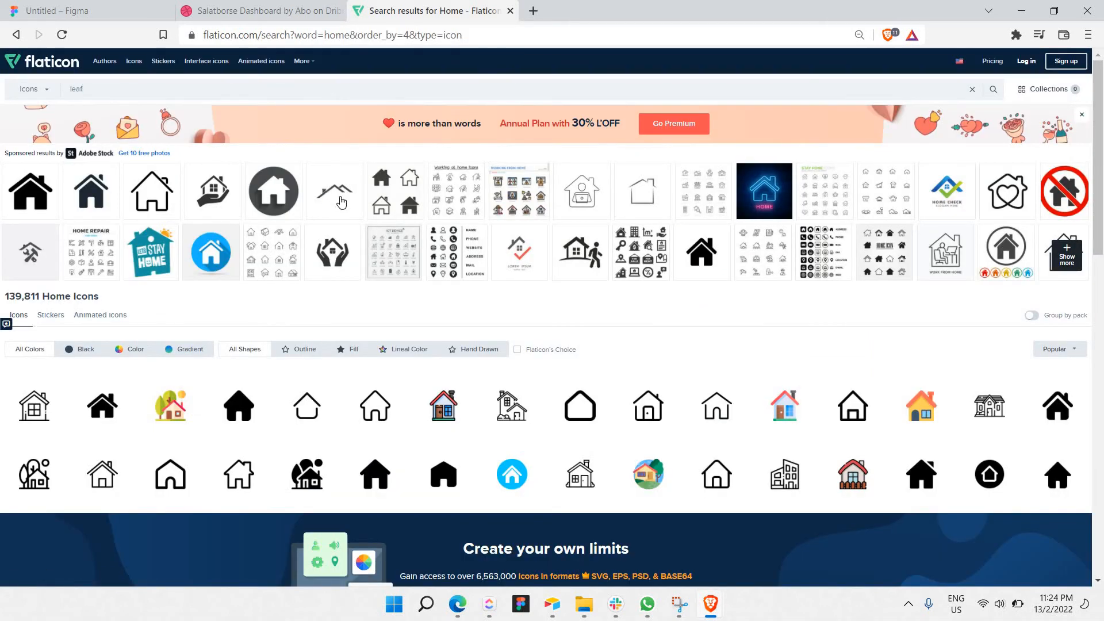
key("Return")
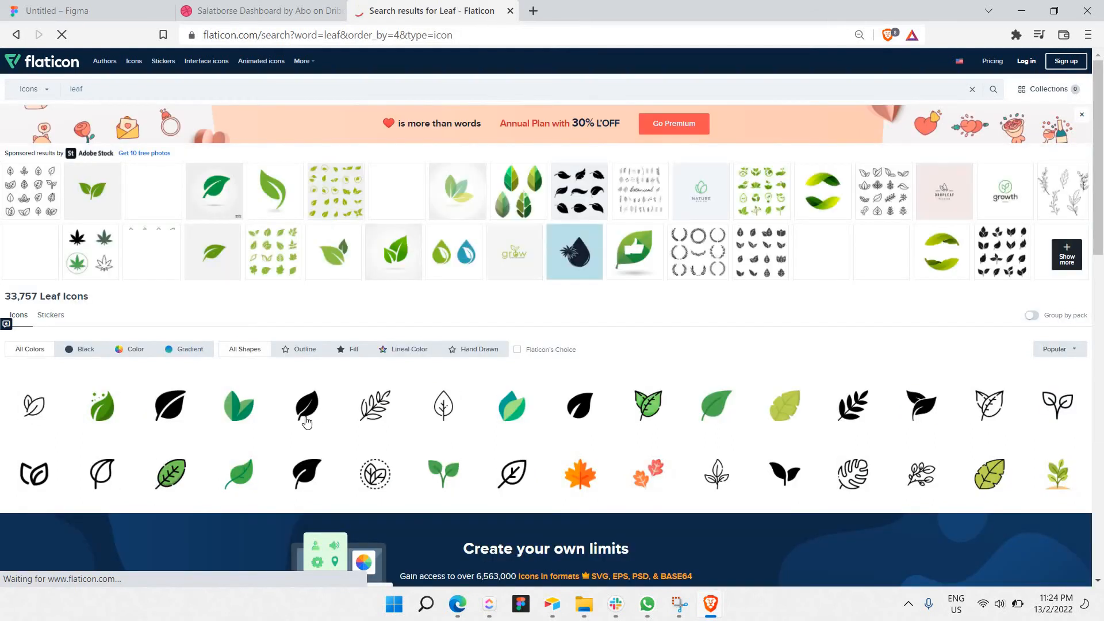
left_click(239, 406)
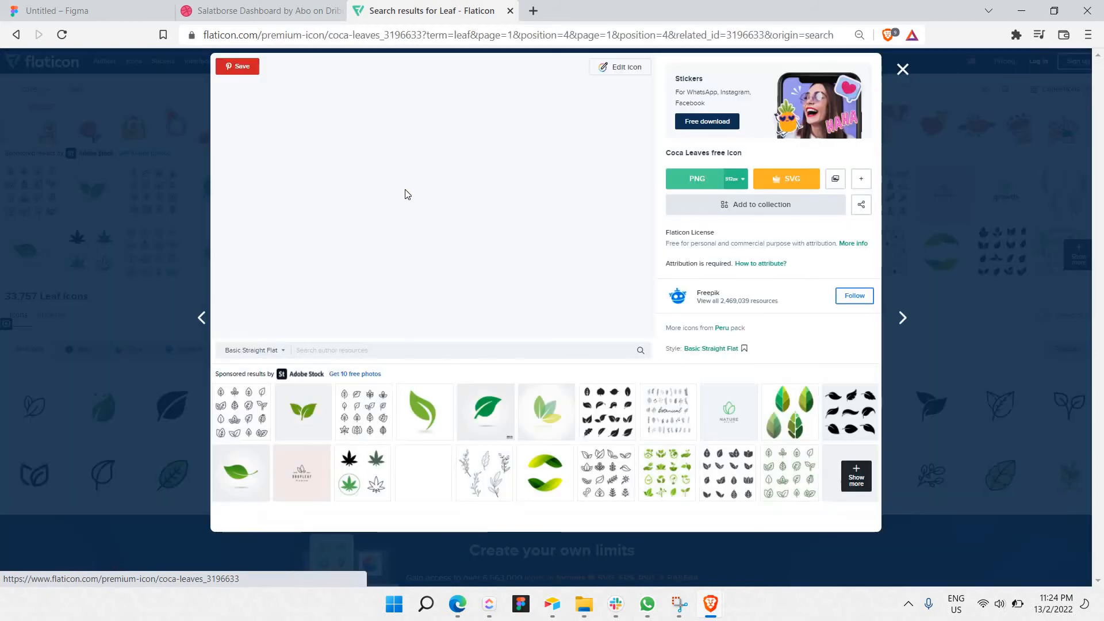
Copy the Coca Leaves image, switch to Figma, paste it, resize it to 25 × 25 and place it beside the SalatBorse title at X 37, Y 32
right_click(405, 192)
left_click(58, 7)
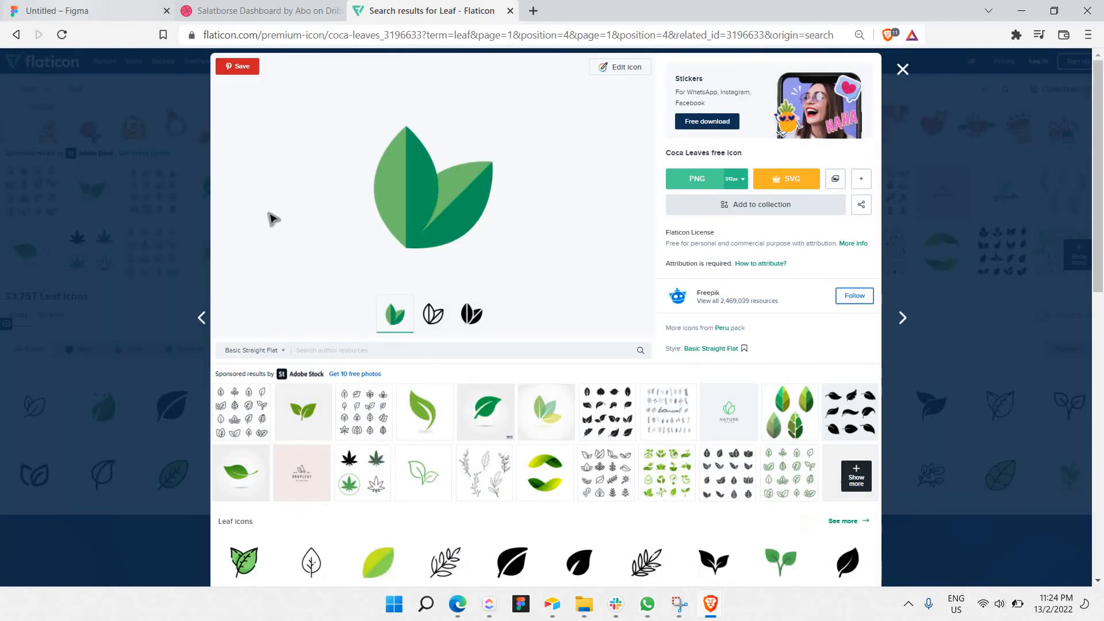
left_click(411, 373)
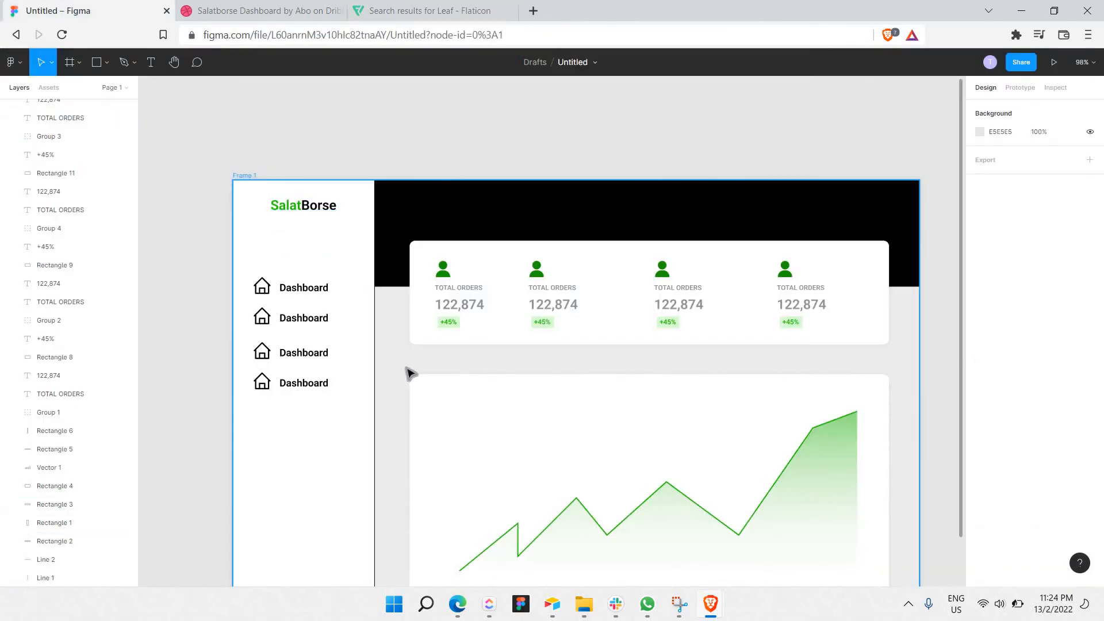
key("ctrl+v")
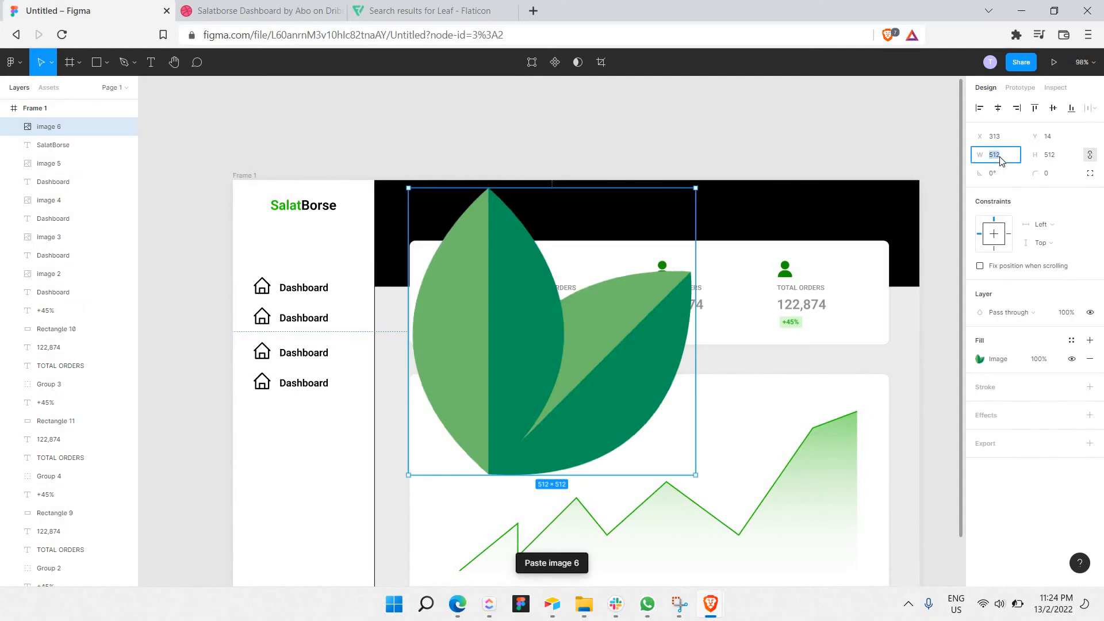
key("Return")
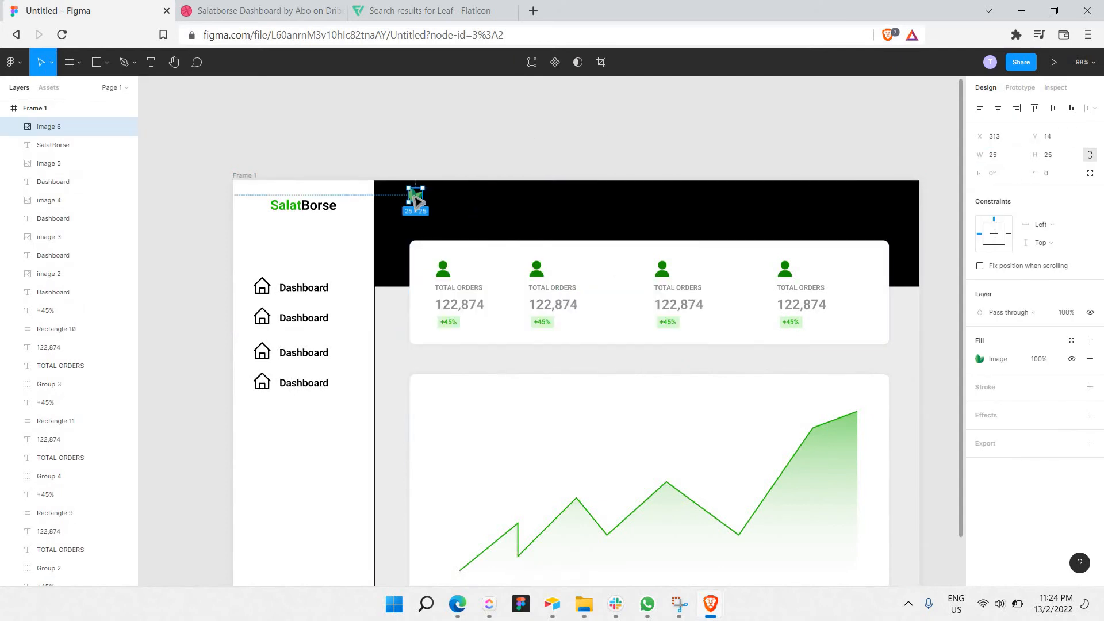
left_click_drag(264, 213, 261, 213)
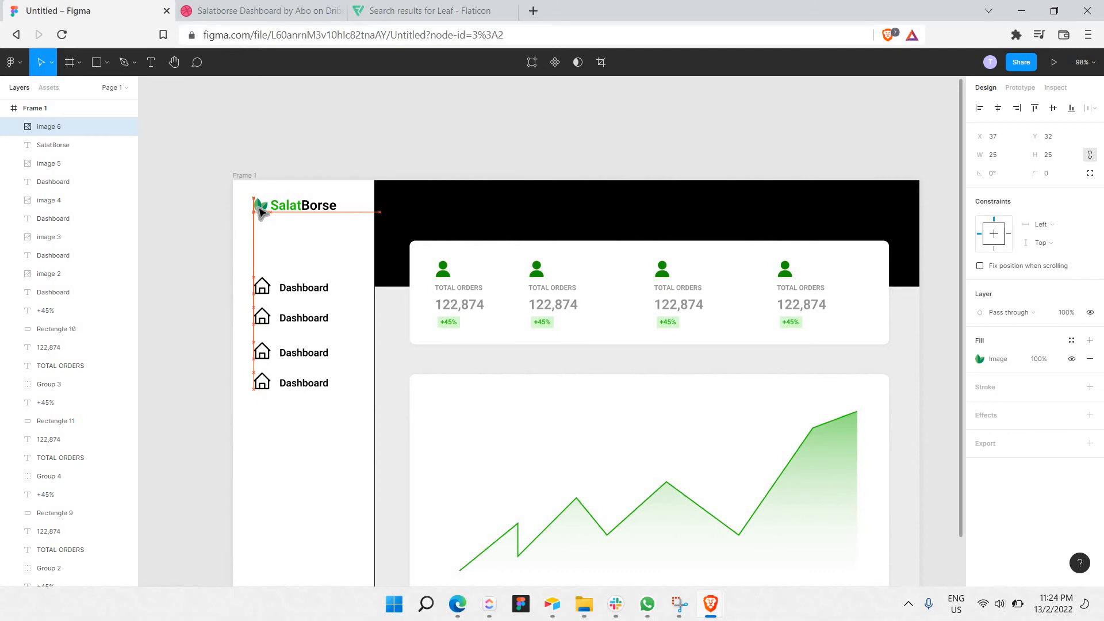
Shrink the SalatBorse title's text box to about 169 × 36 and align it with the sidebar labels at about X 83, Y 32
left_click(305, 206)
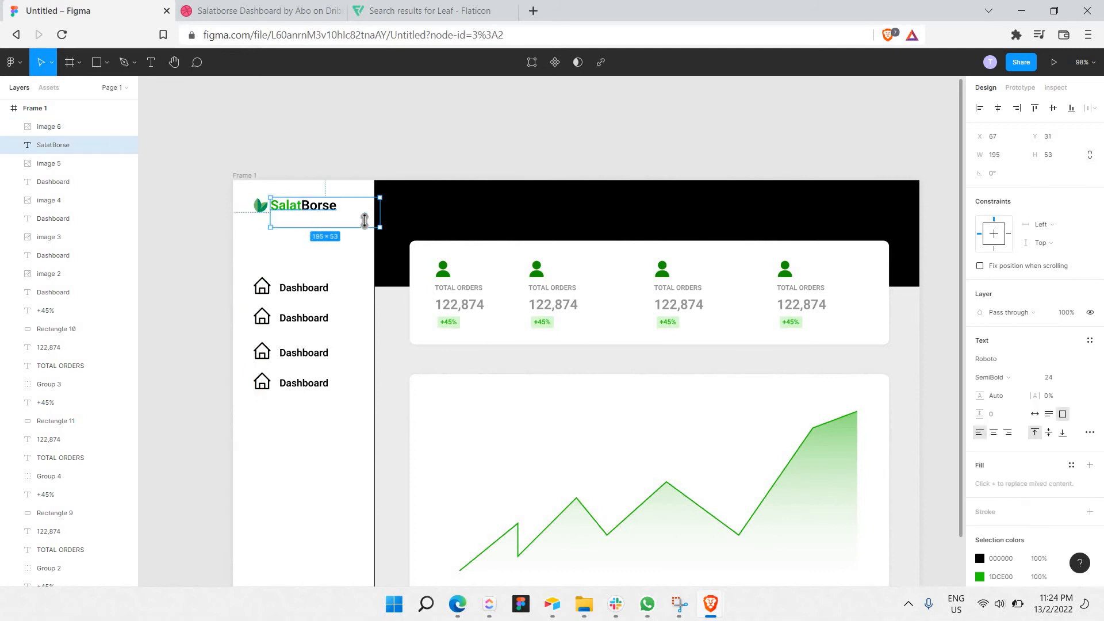
left_click_drag(364, 220, 338, 215)
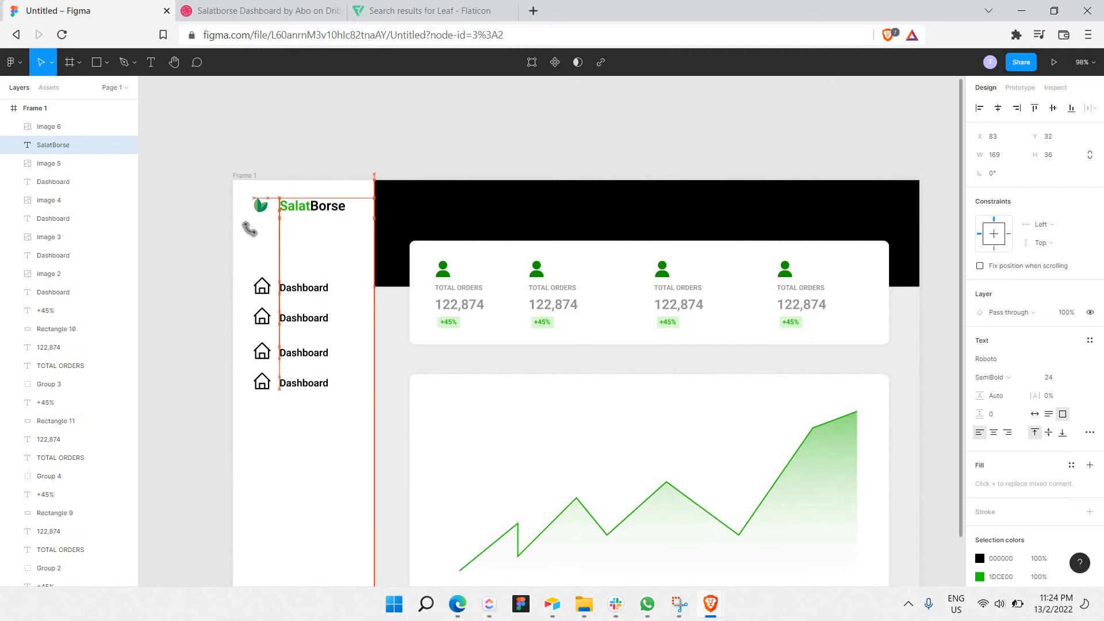
left_click(196, 233)
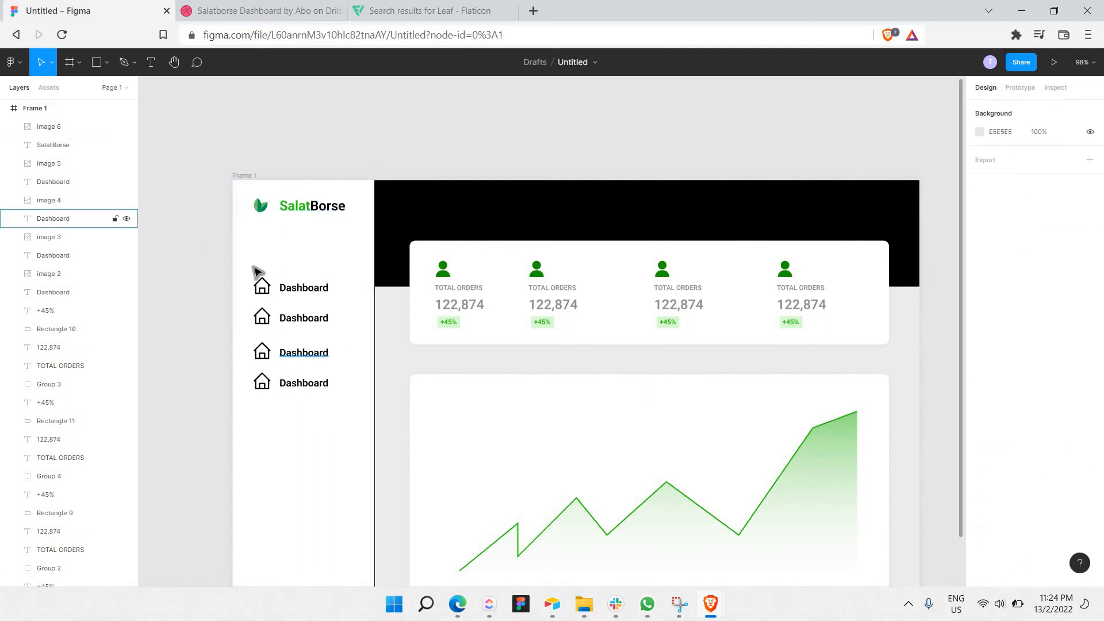
Resize all four house icons in the sidebar menu to 25 × 25
left_click_drag(267, 259, 262, 395)
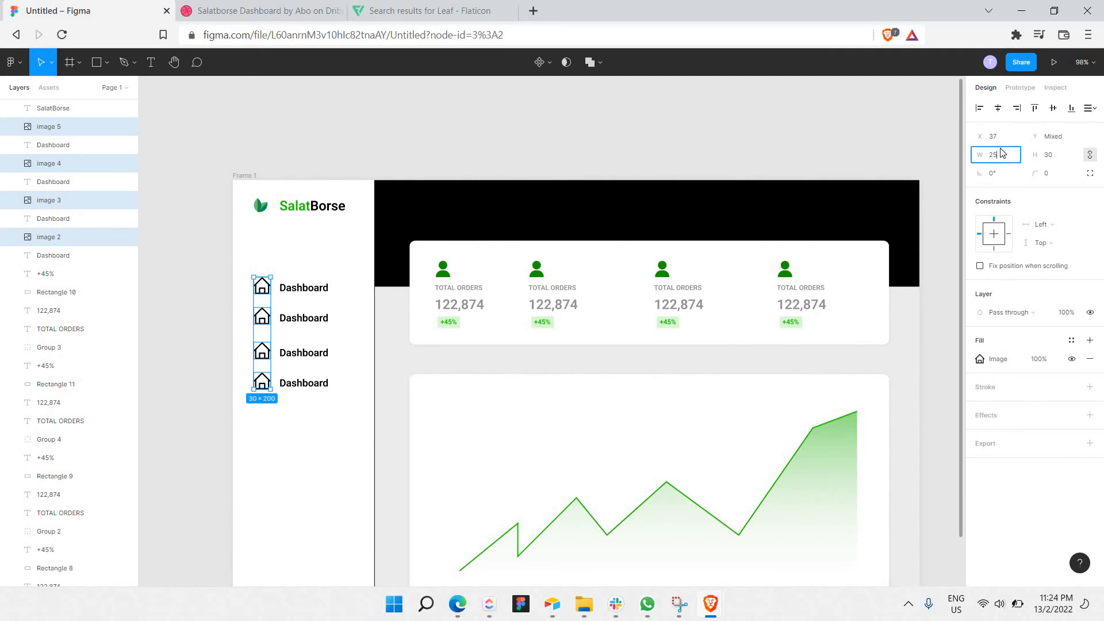
left_click(1001, 152)
type("25")
key("Return")
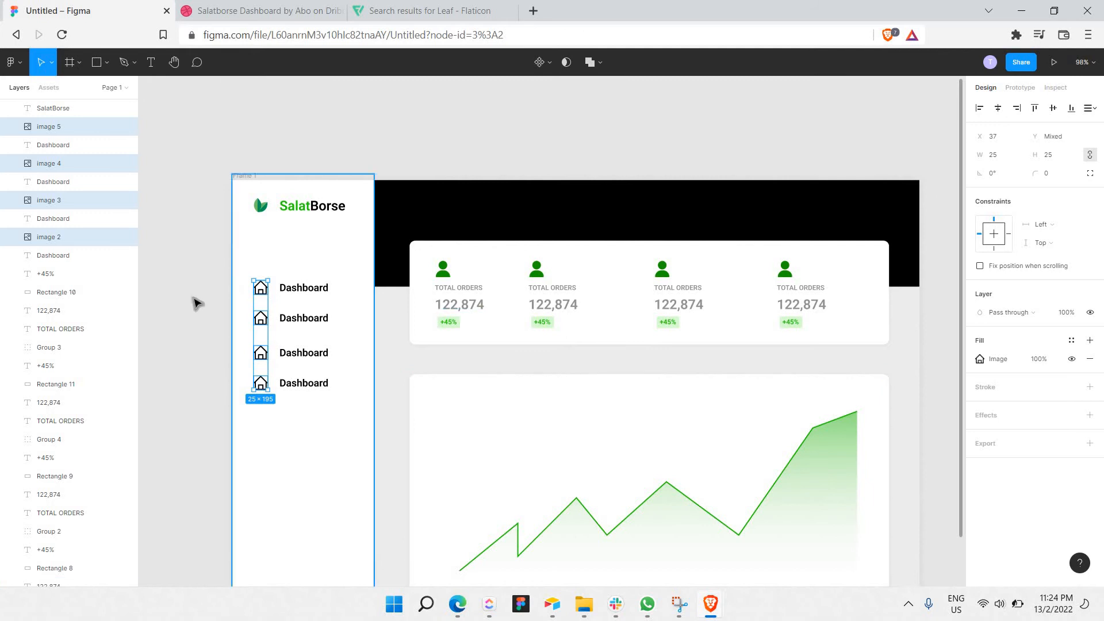
left_click(197, 303)
Check the Dribbble header, duplicate the sidebar "Dashboard" label into the black header at about X 314, Y 37 and fill it white, FFFFFF
left_click(253, 11)
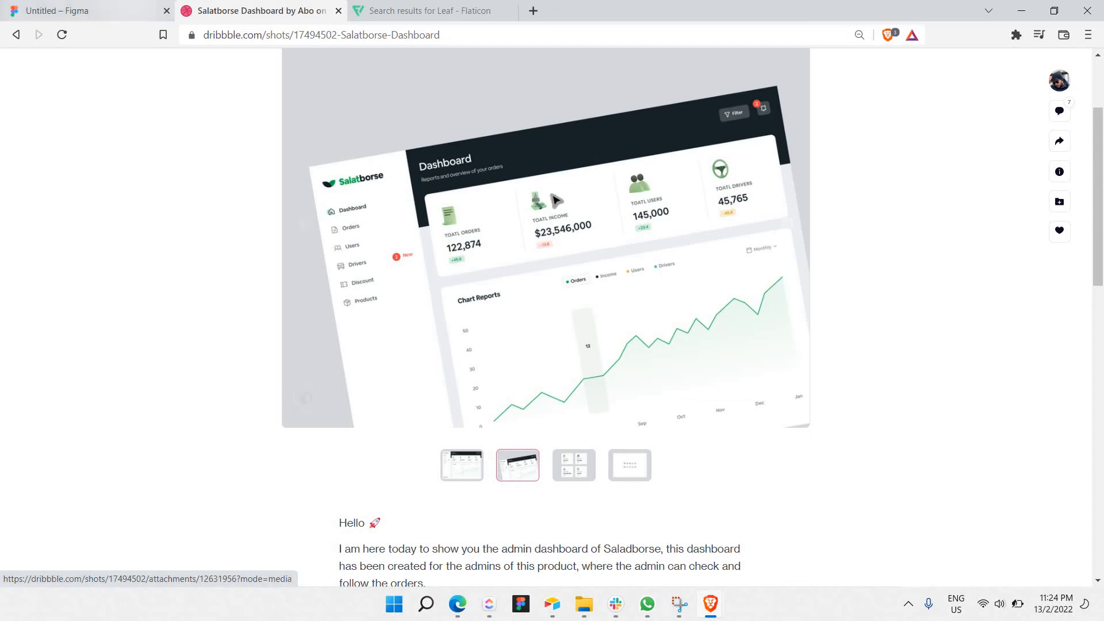
left_click(115, 11)
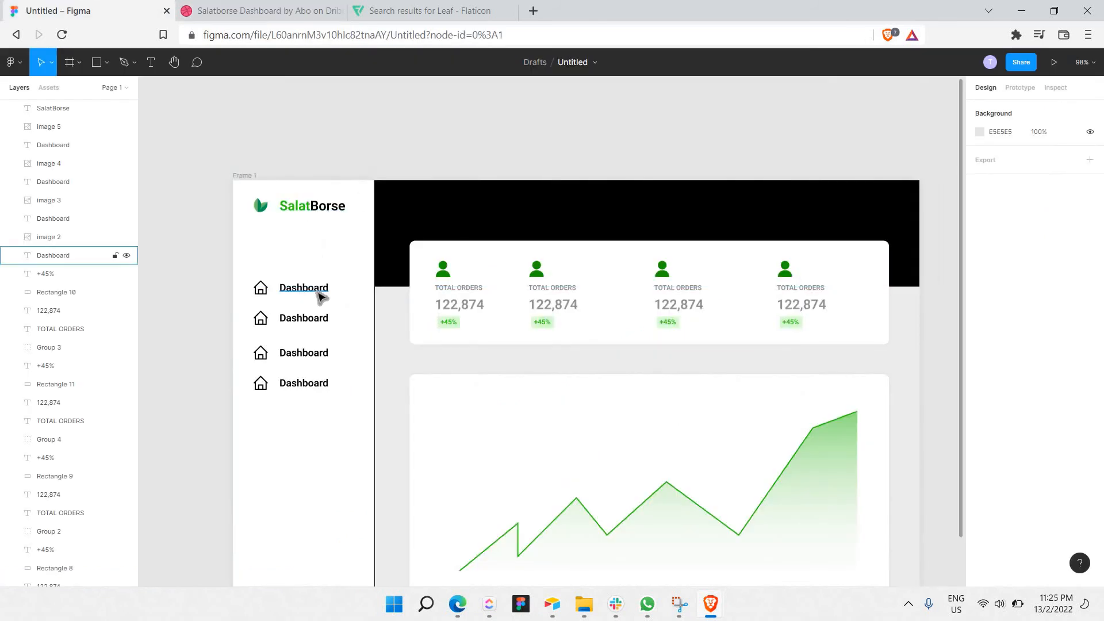
left_click(317, 292)
left_click_drag(322, 297, 451, 215, "alt")
double_click(468, 210)
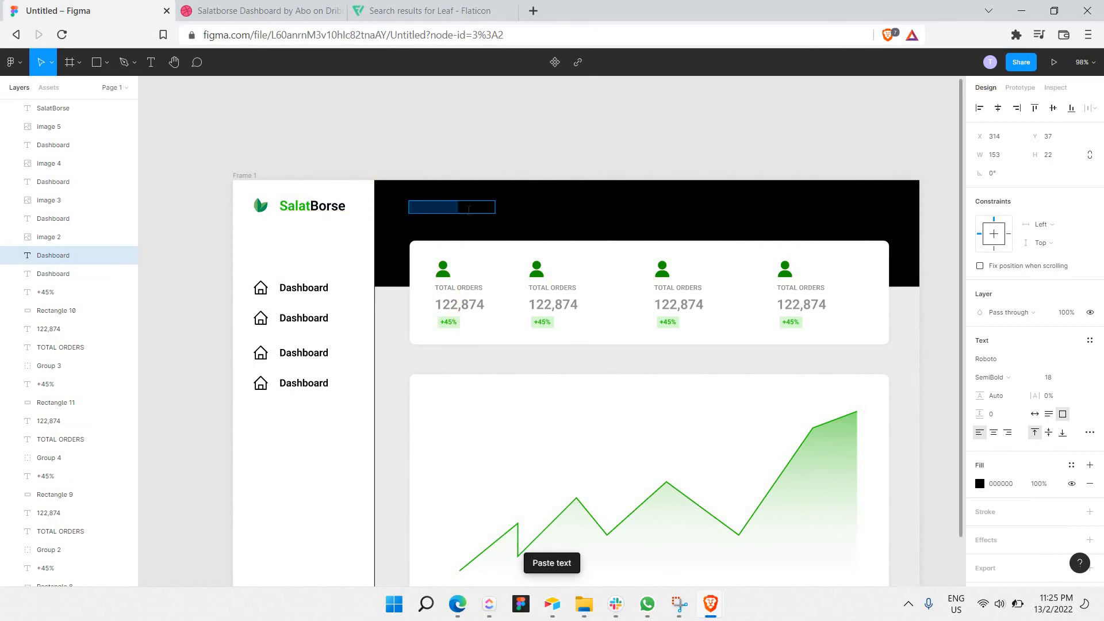
left_click(980, 484)
left_click(909, 389)
left_click_drag(684, 146, 458, 207)
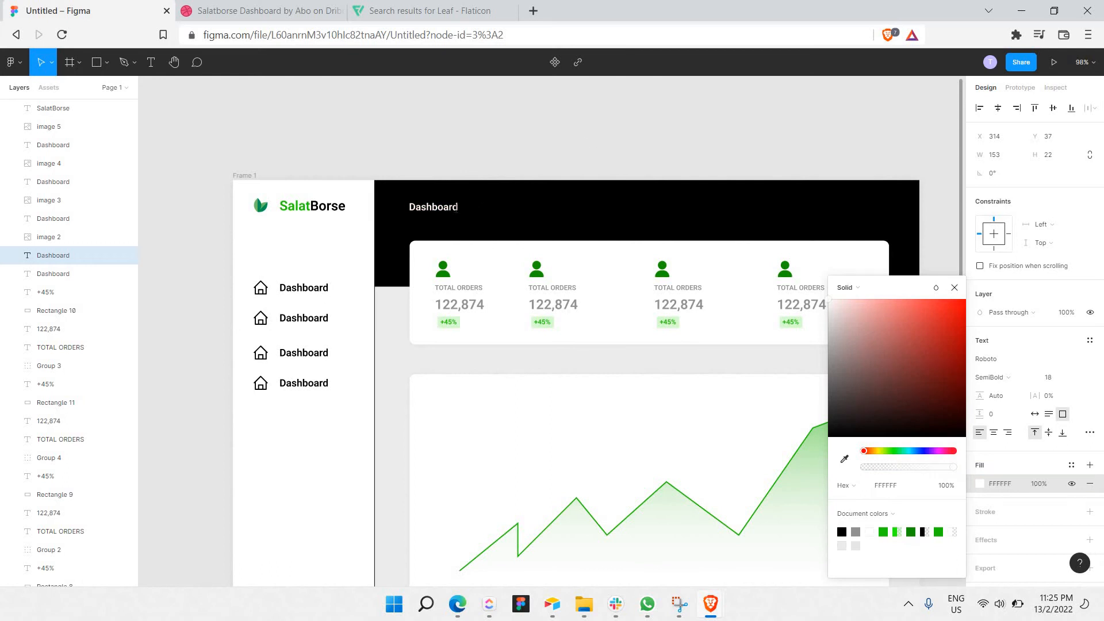
Set the header's "Dashboard" title to font size 30 and nudge it to X 315
left_click(448, 203)
double_click(448, 204)
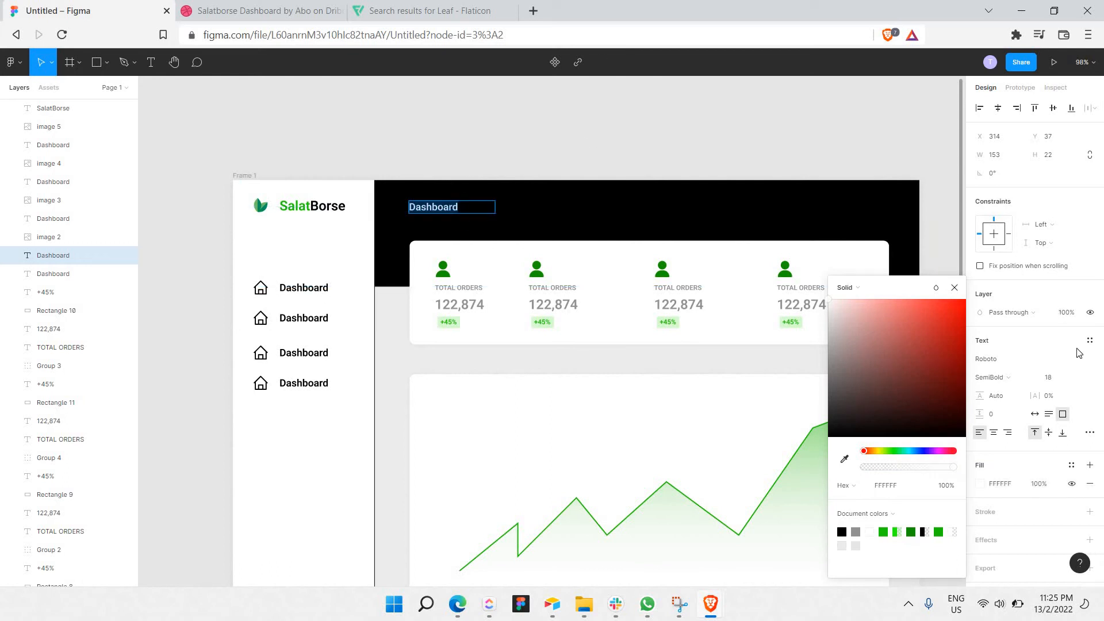
left_click(1079, 379)
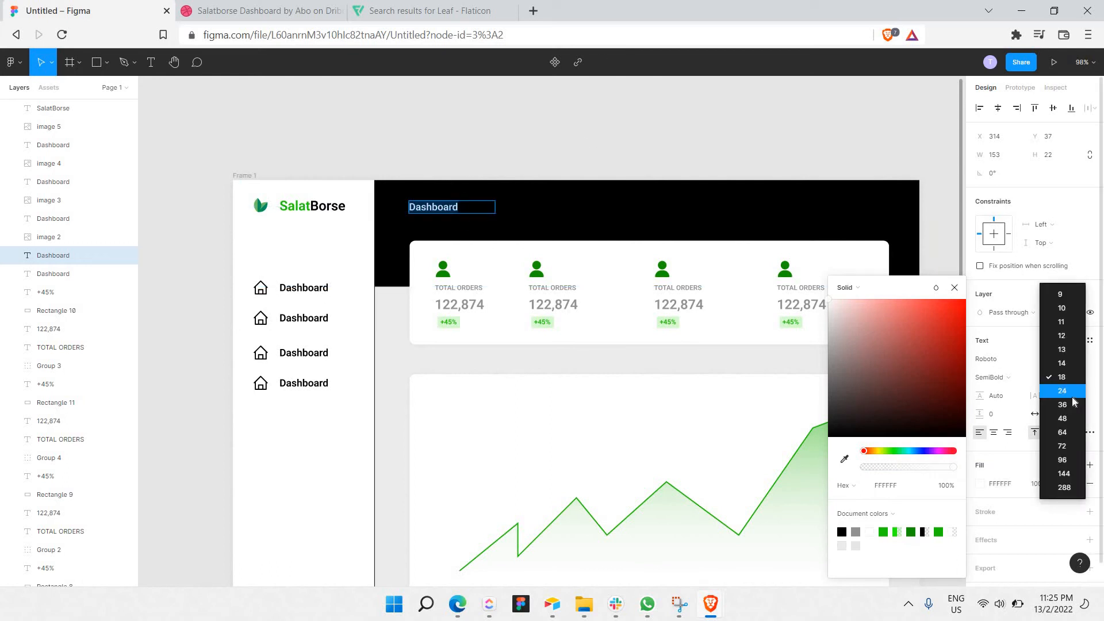
left_click(1077, 392)
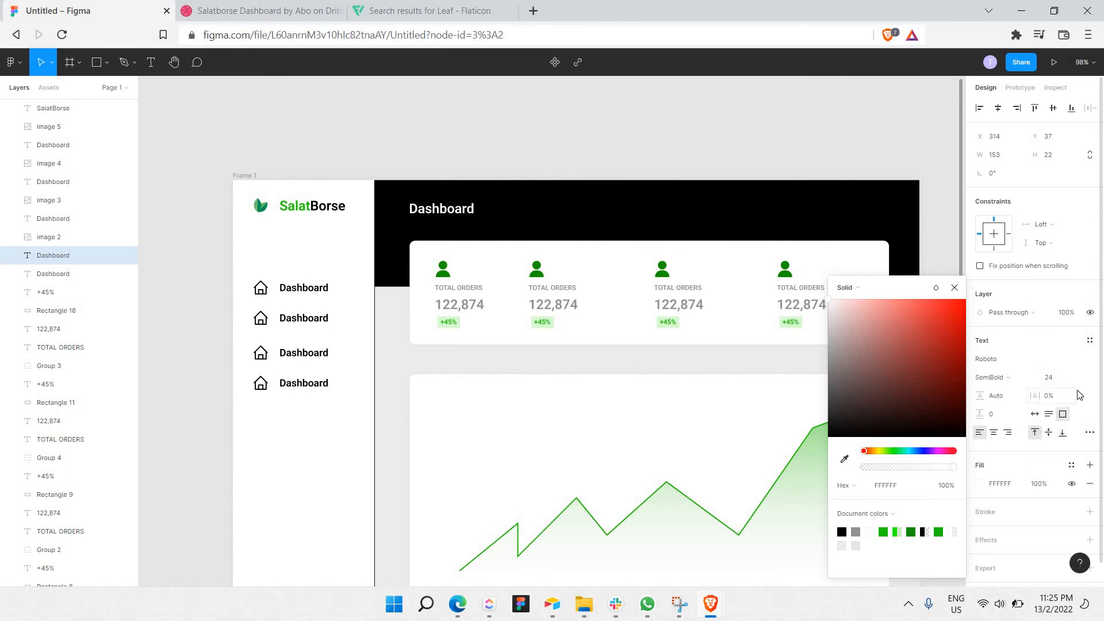
left_click(1066, 380)
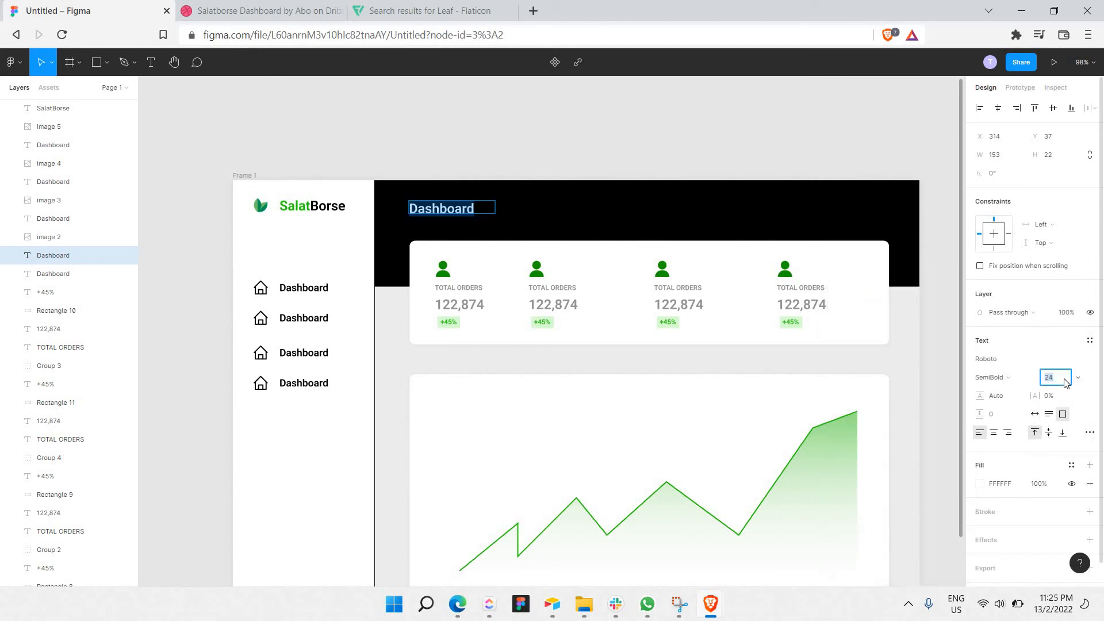
key("Return")
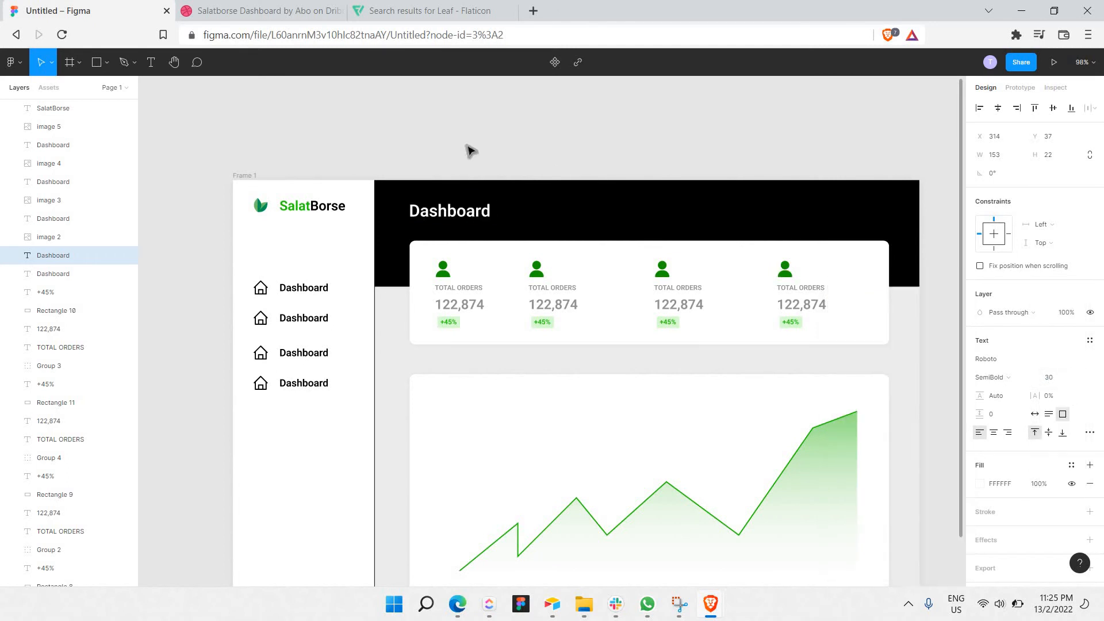
left_click_drag(461, 211, 460, 211)
Check the subtitle in the Dribbble reference and place a copy of a "TOTAL ORDERS" label under the header title at about X 316, Y 80
left_click(258, 5)
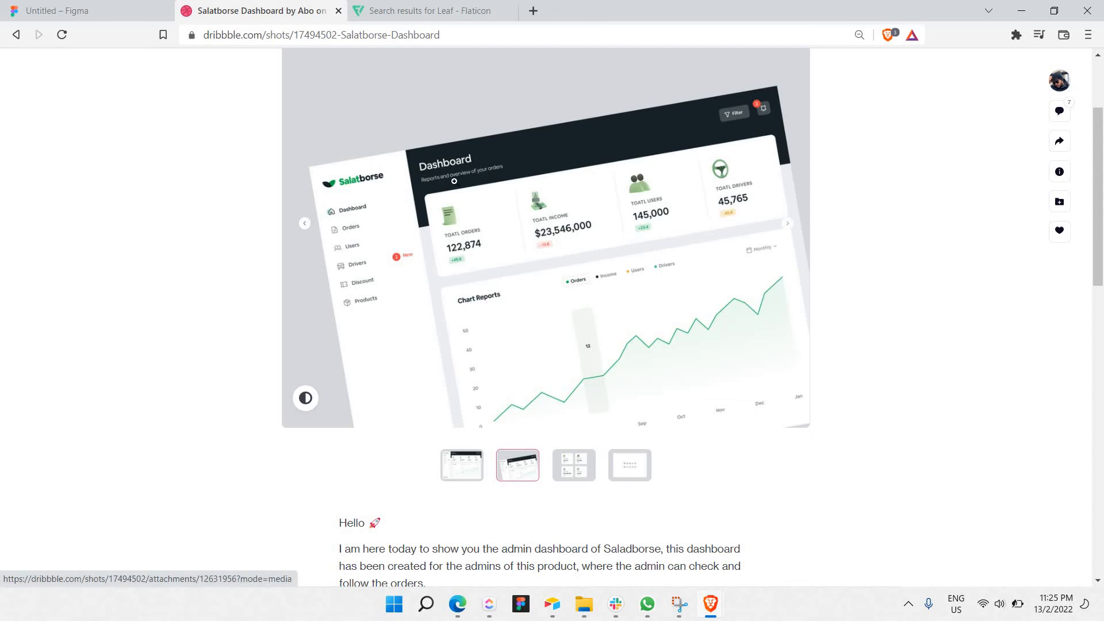
left_click(127, 7)
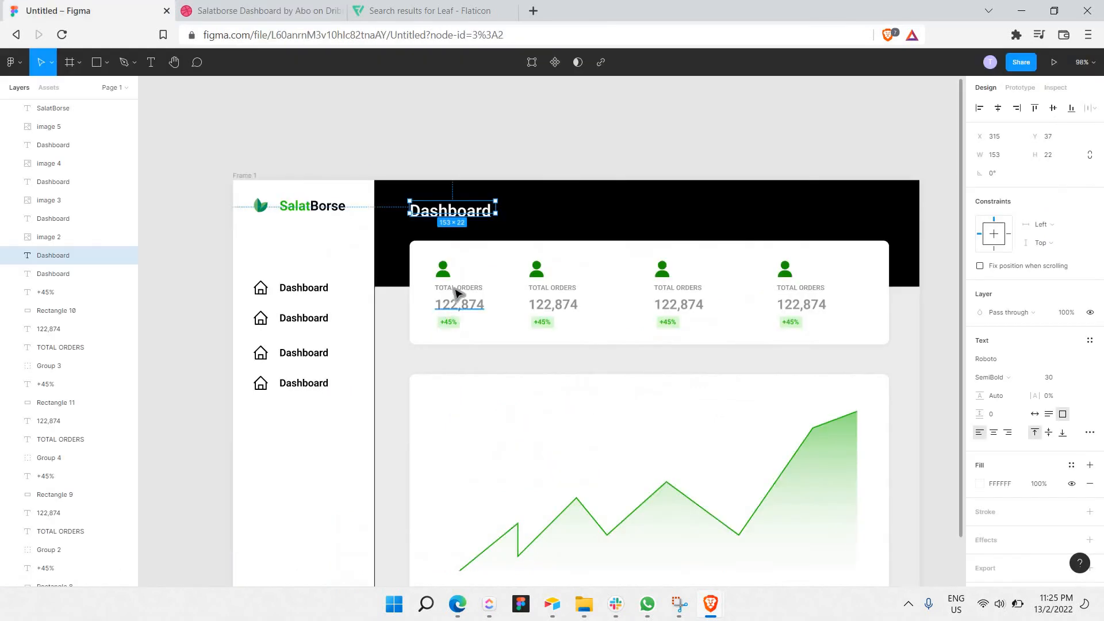
left_click(462, 290)
left_click_drag(461, 290, 439, 233)
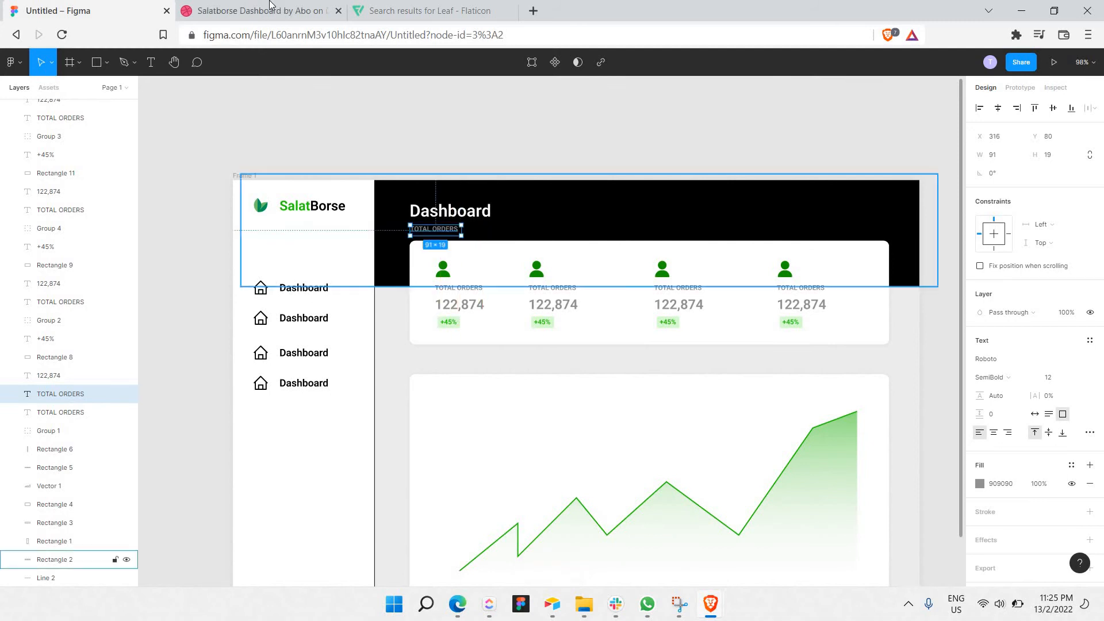
Check the reference wording, change the copied label to "Reports and overview of your products" and widen its text box to about 211
left_click(281, 10)
left_click(142, 11)
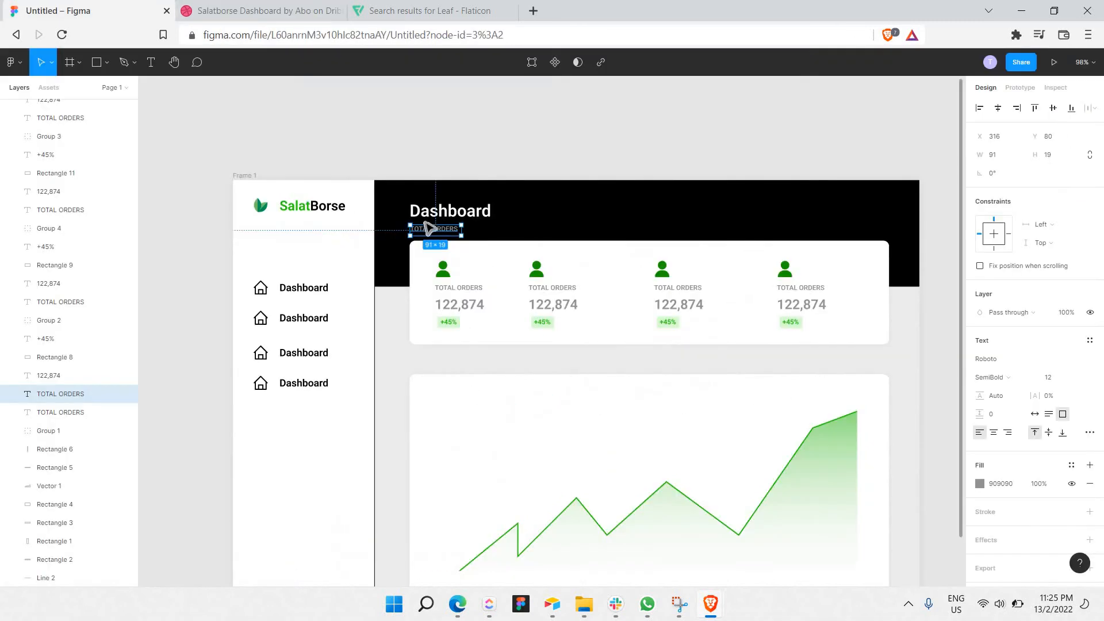
double_click(430, 230)
type("Reports and overview of your")
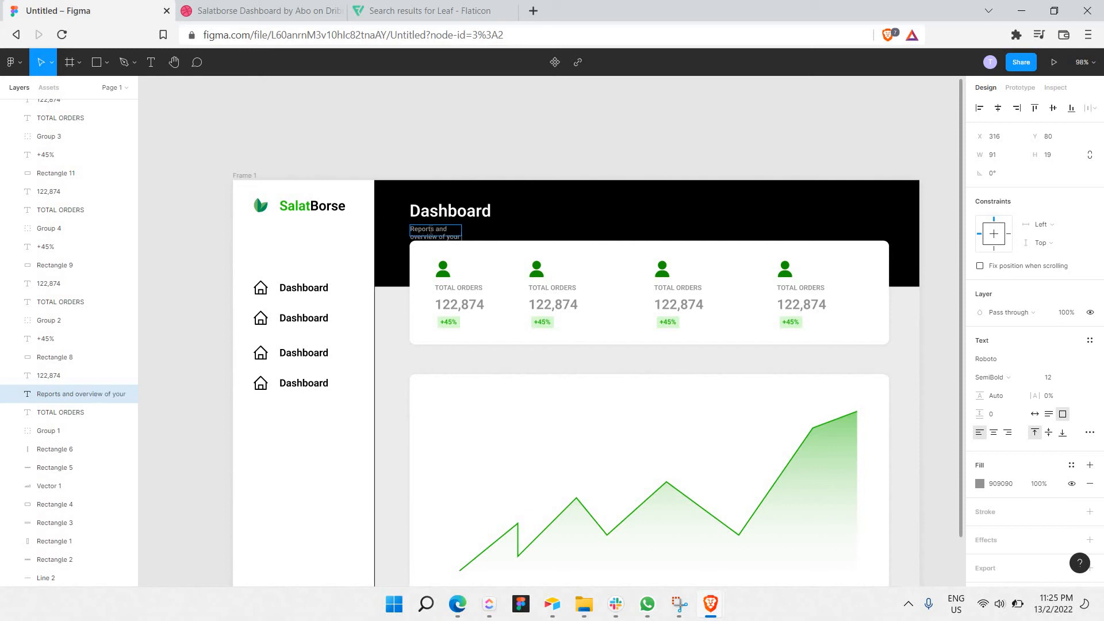
key("Escape")
left_click_drag(497, 233, 524, 229)
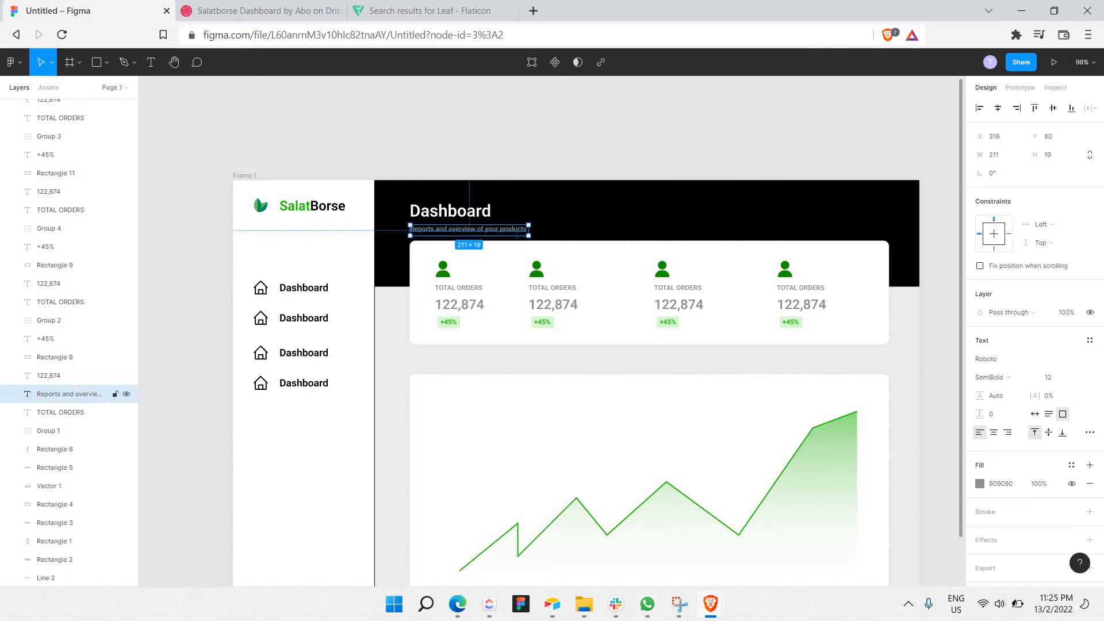
Fill the header subtitle with light grey, CDCDCD
left_click(980, 483)
type("CDCDCD")
key("Return")
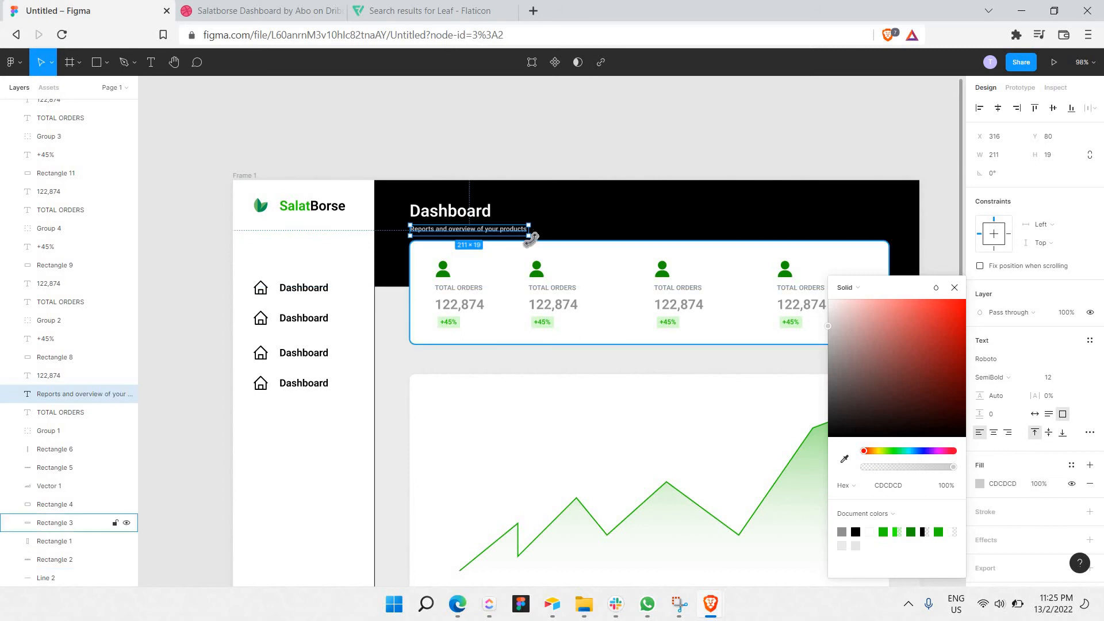
left_click(440, 337)
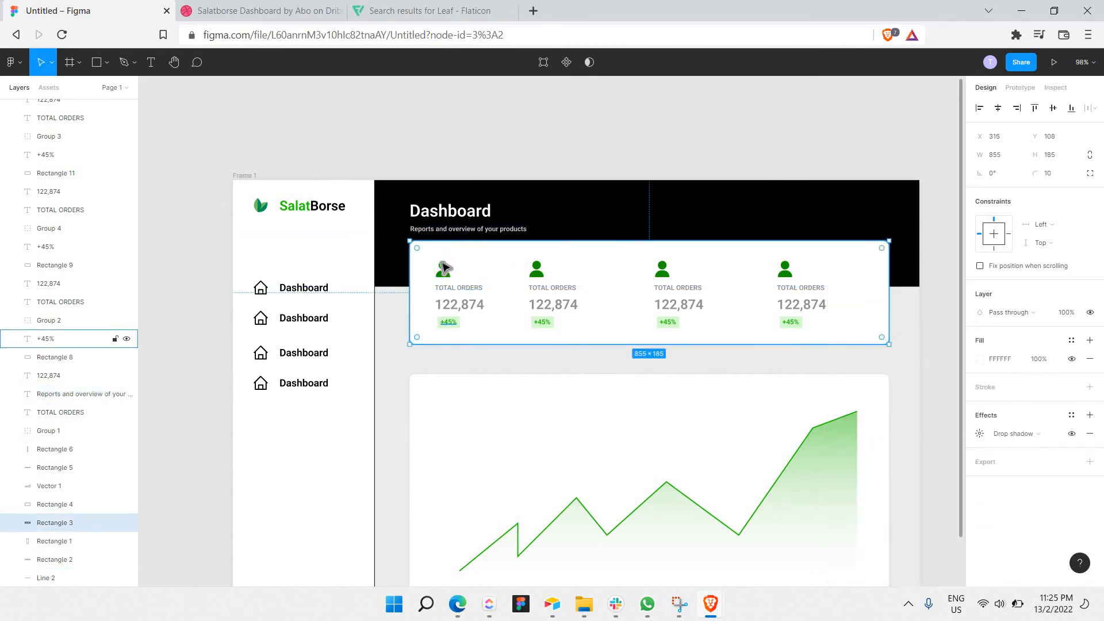
left_click_drag(421, 251, 630, 280)
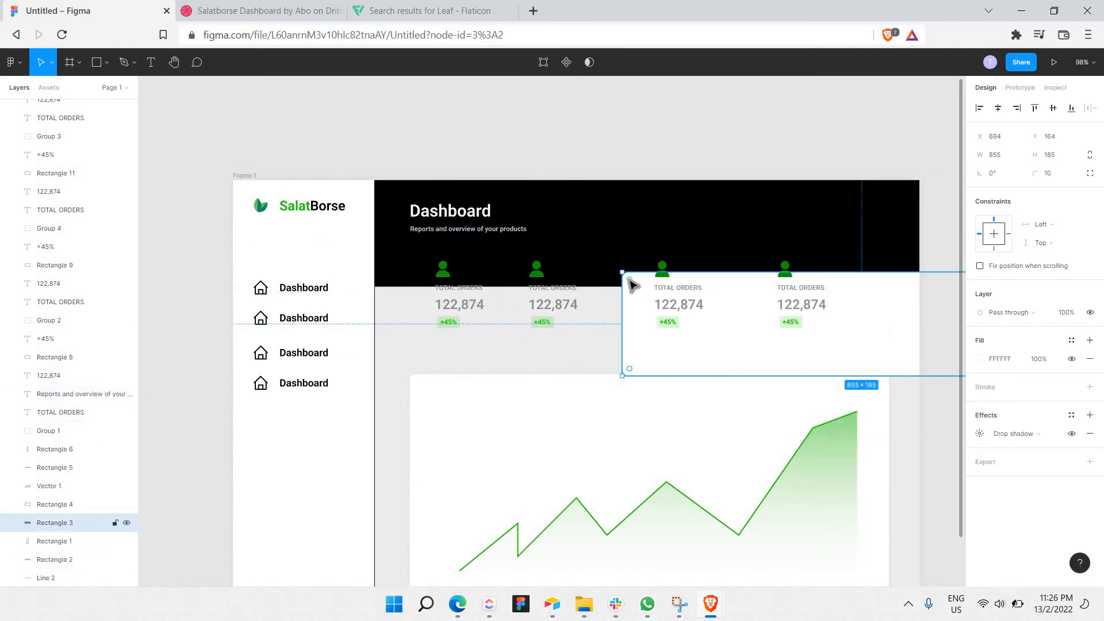
key("Delete")
key("ctrl+z")
key("ctrl+z")
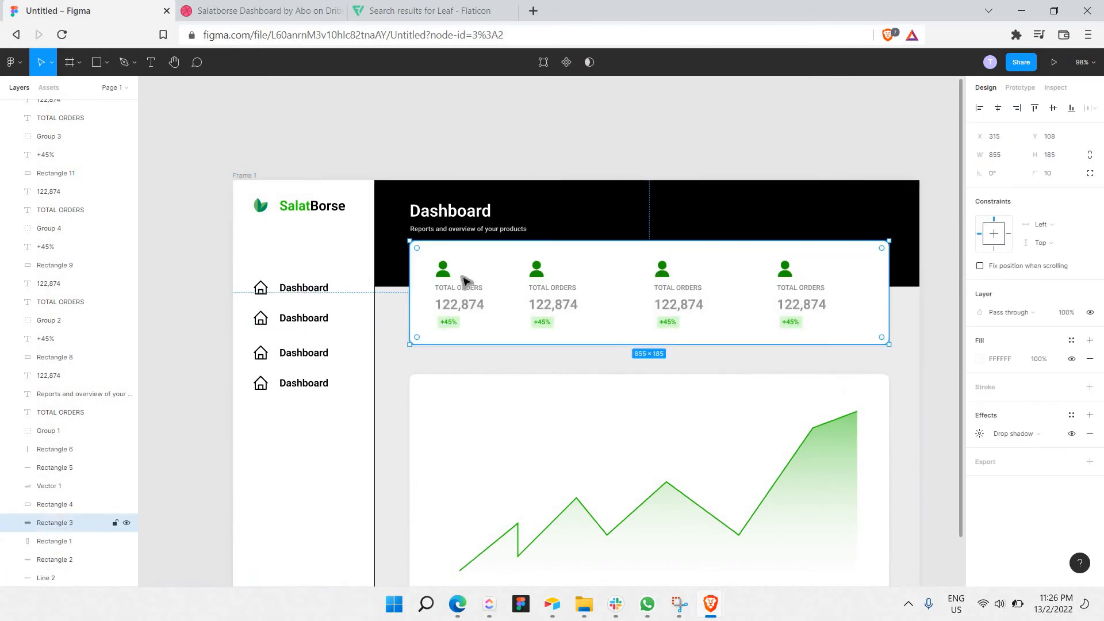
key("ctrl+z")
Move the white statistics card together with its four order statistics slightly down, leaving more space below the header subtitle
left_click_drag(778, 309, 847, 339)
left_click(837, 325)
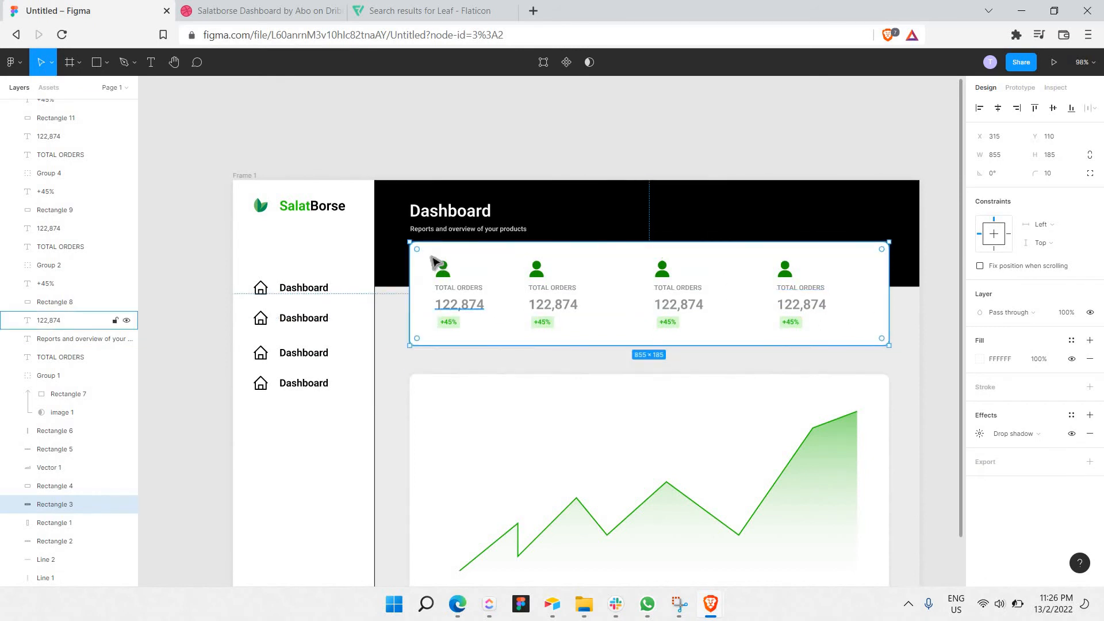
left_click_drag(428, 253, 868, 347)
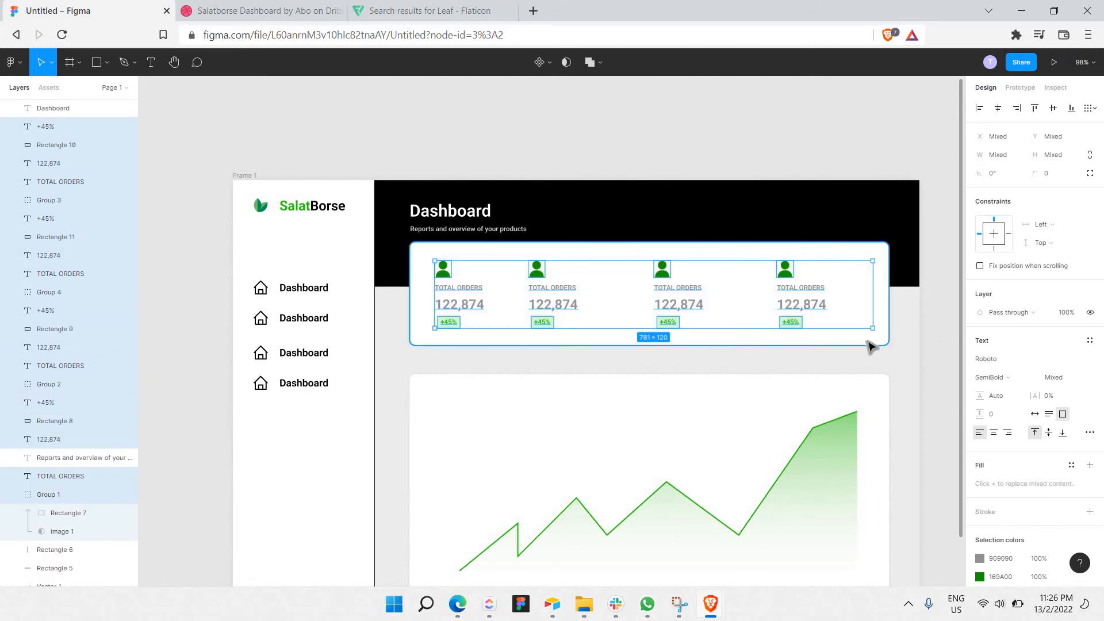
left_click(862, 308, "shift")
left_click_drag(862, 308, 862, 320)
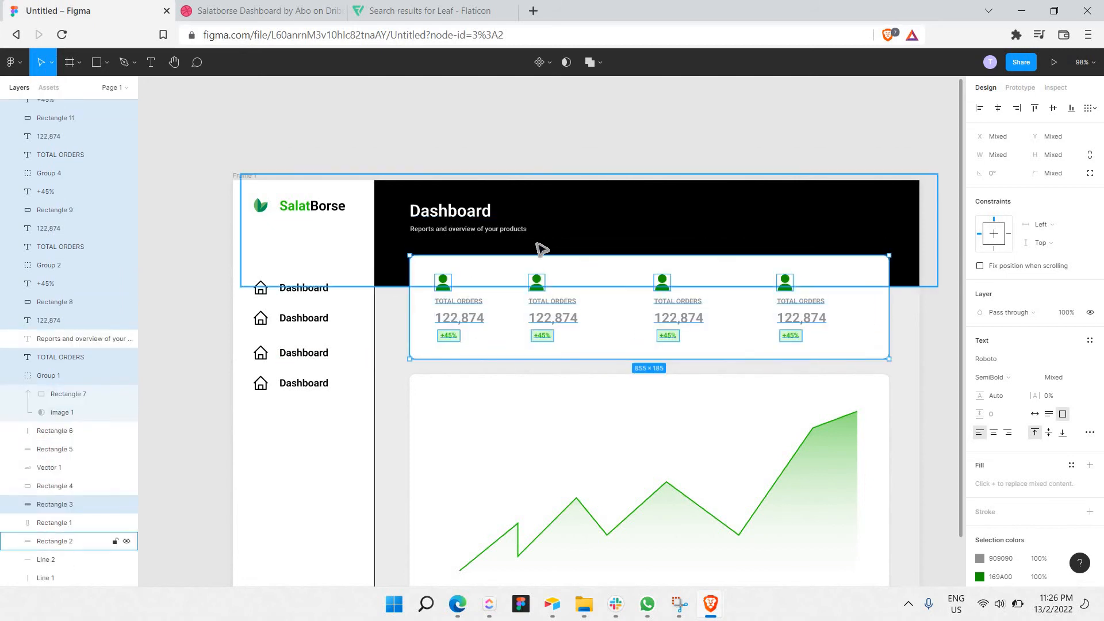
Move the header title and subtitle slightly down together and compare the header with the Dribbble reference
left_click(522, 224)
left_click_drag(522, 225, 522, 229)
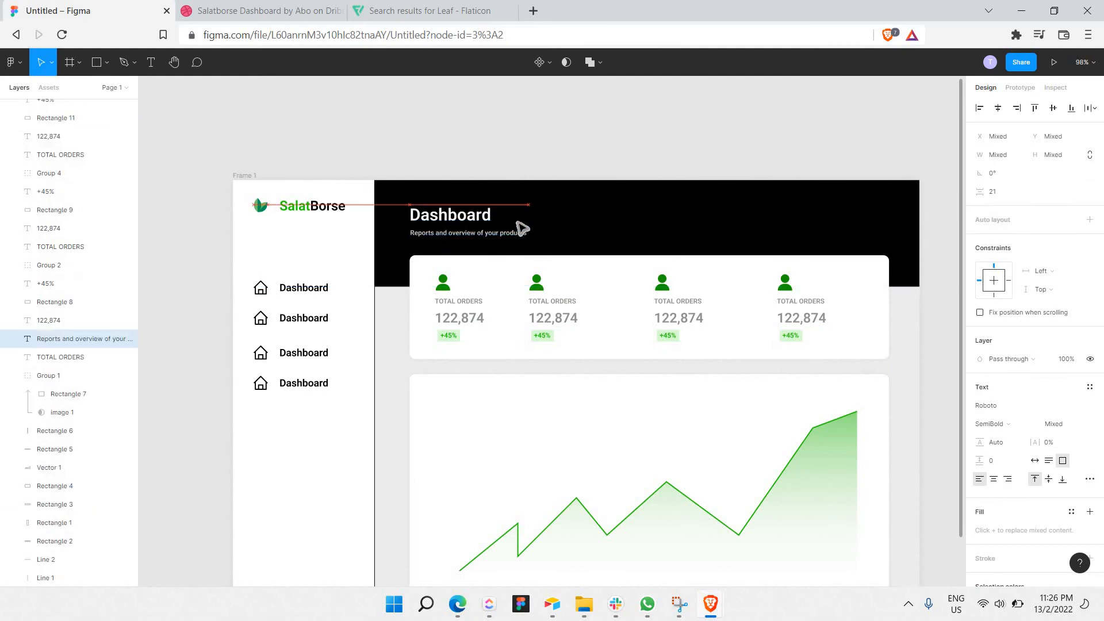
left_click(564, 111)
left_click(271, 9)
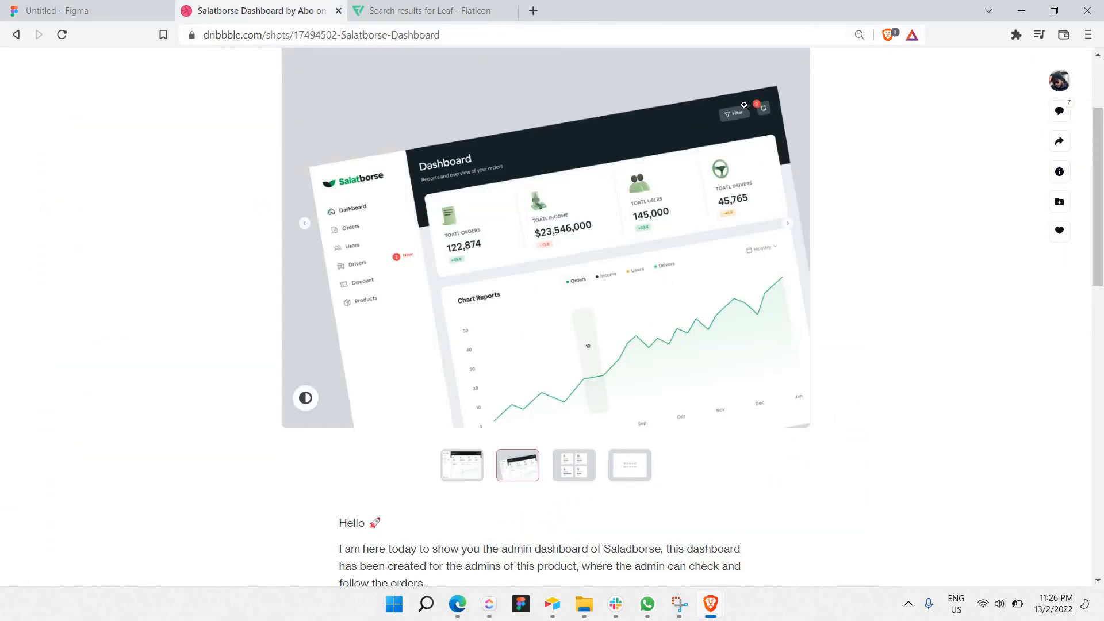
left_click(52, 10)
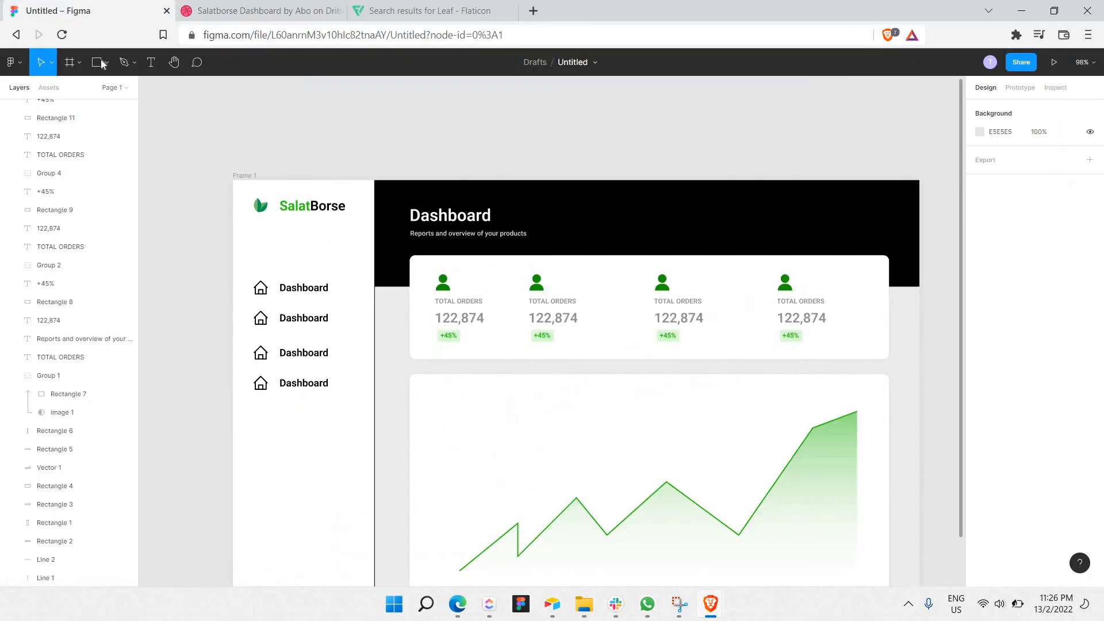
Draw a rectangle of about 149 × 40 in the black header near its upper-right corner
key("r")
mouse_move(808, 190)
left_mouse_down()
mouse_move(892, 271)
mouse_move(892, 194)
mouse_move(892, 212)
left_mouse_up()
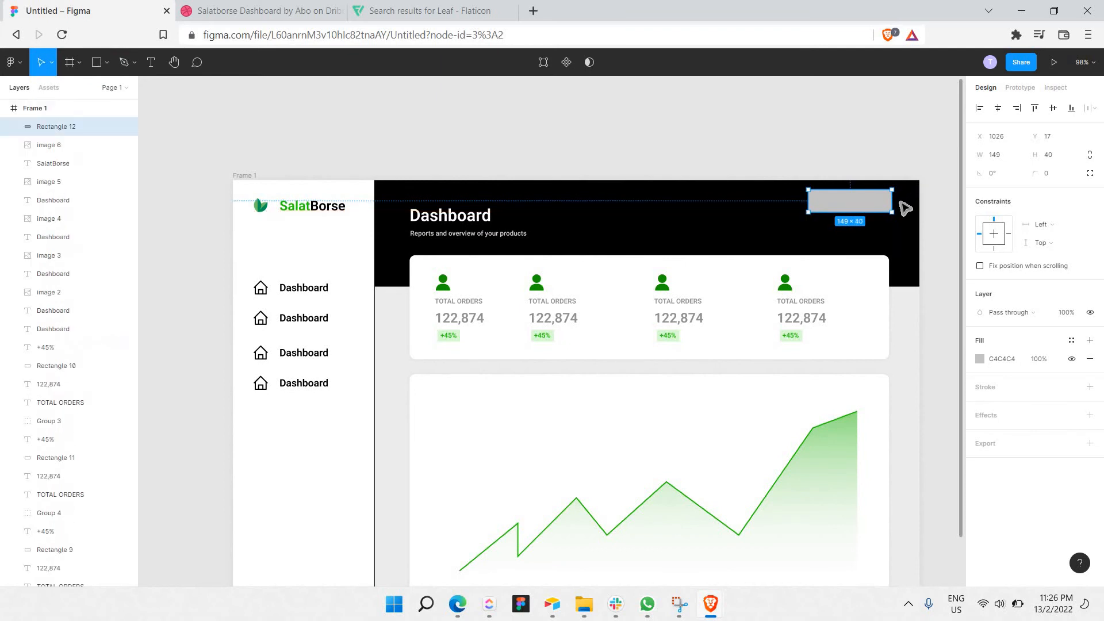
scroll(897, 207, "left", 1)
scroll(897, 207, "right", 3)
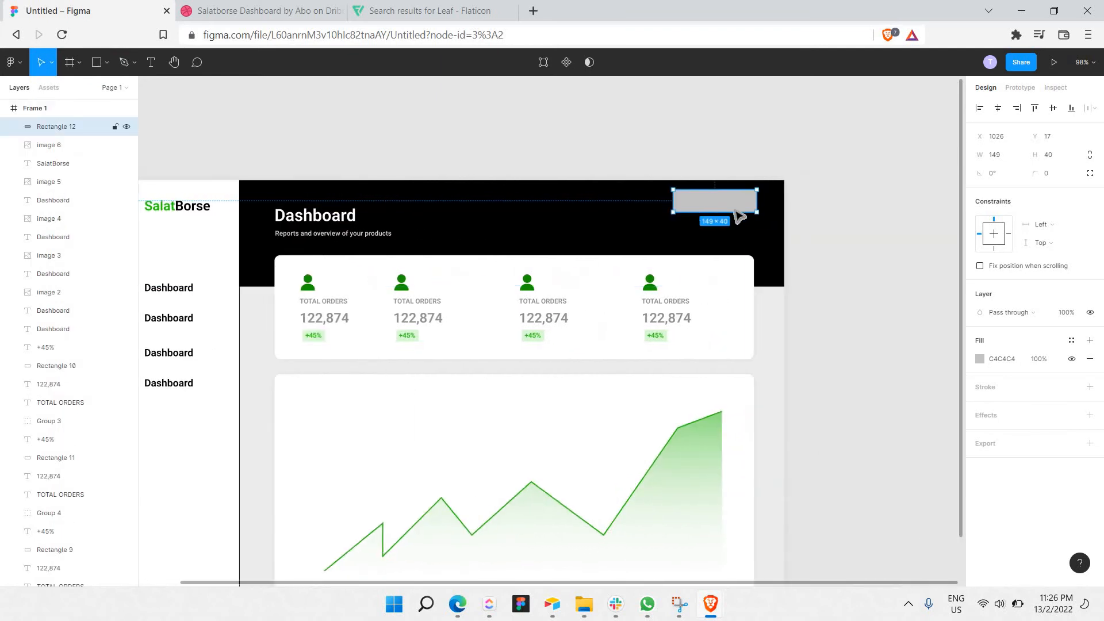
Close the leaf icon preview on Flaticon, search for "filter" icons and check the filter button in the Dribbble reference
left_click(428, 10)
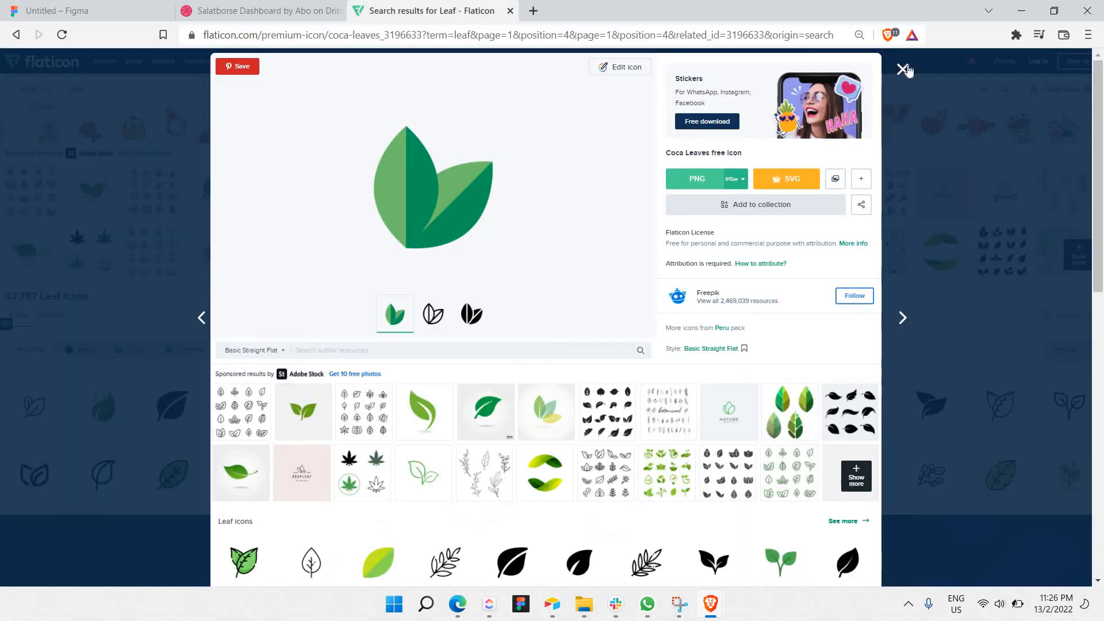
key("Escape")
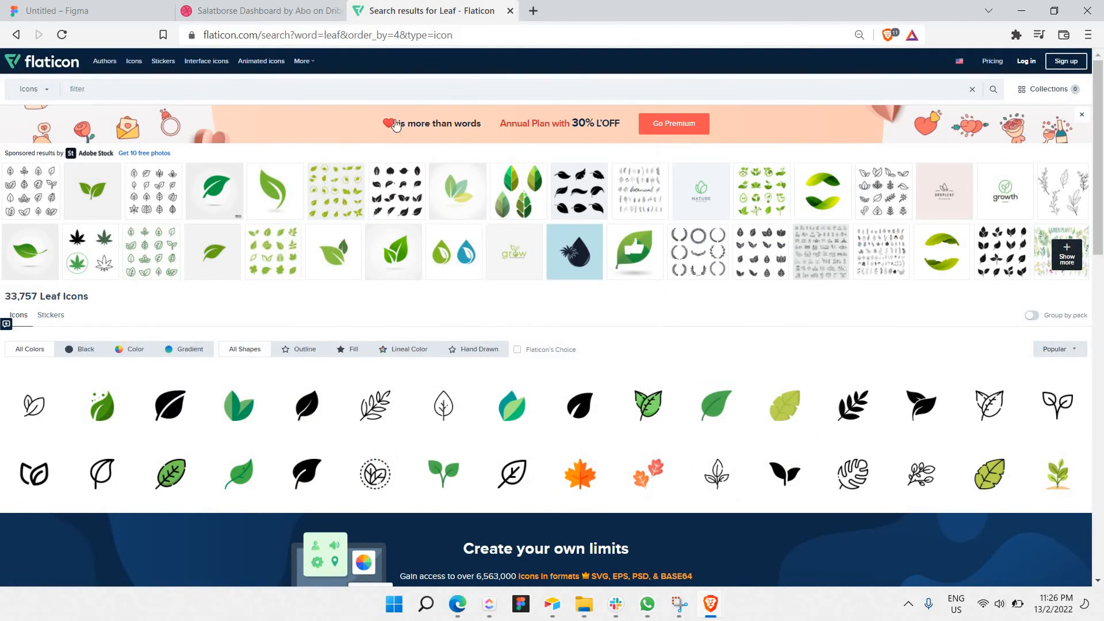
key("Return")
left_click(253, 10)
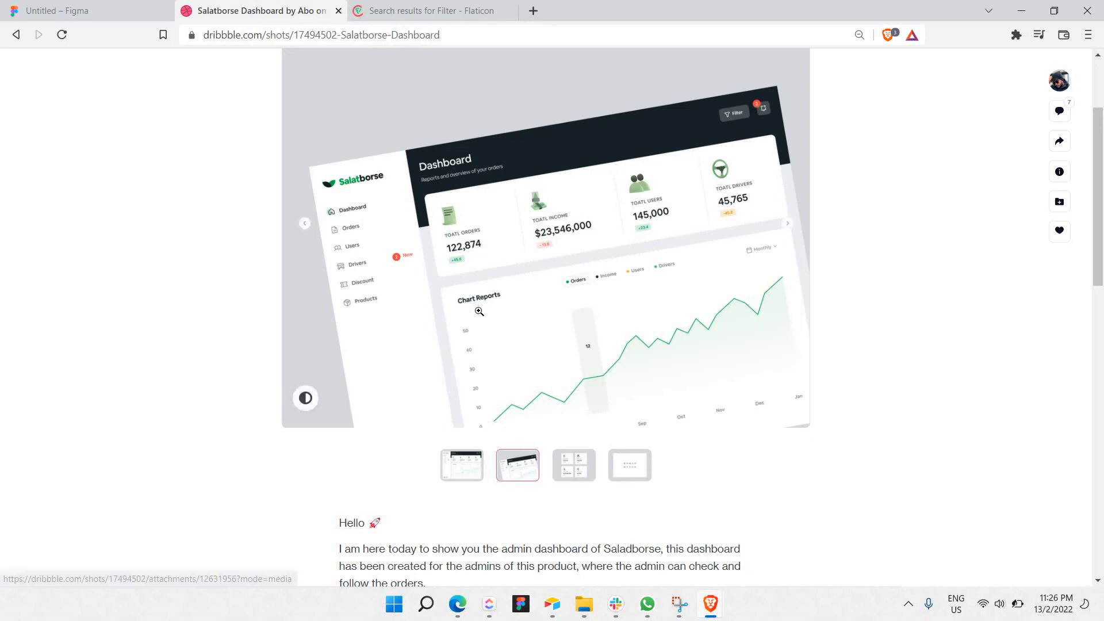
left_click(409, 5)
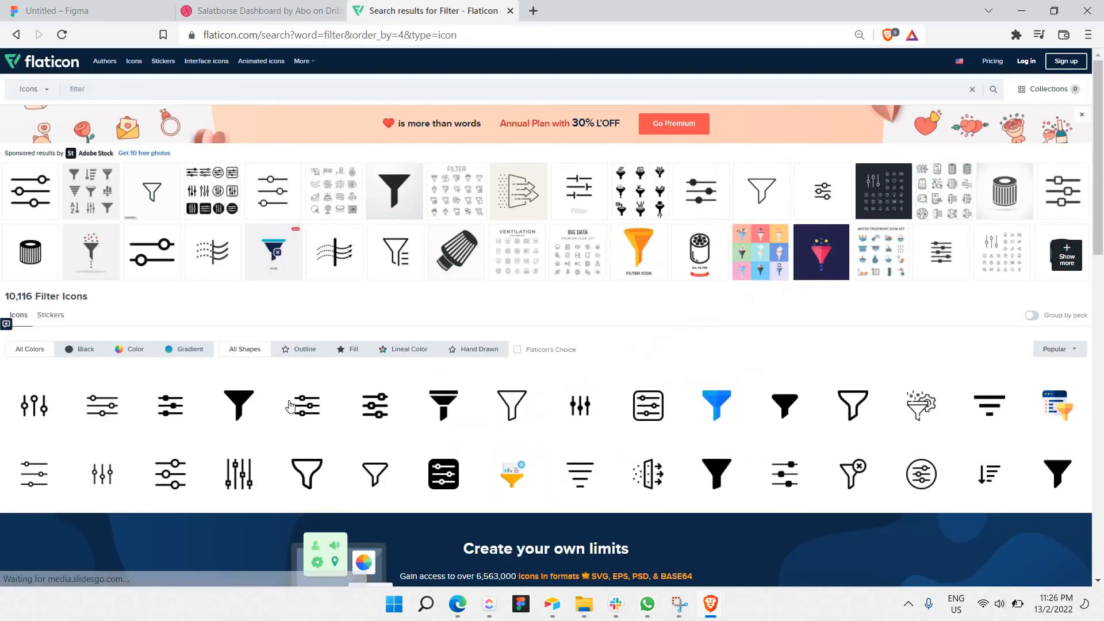
left_click(257, 392)
left_click(107, 6)
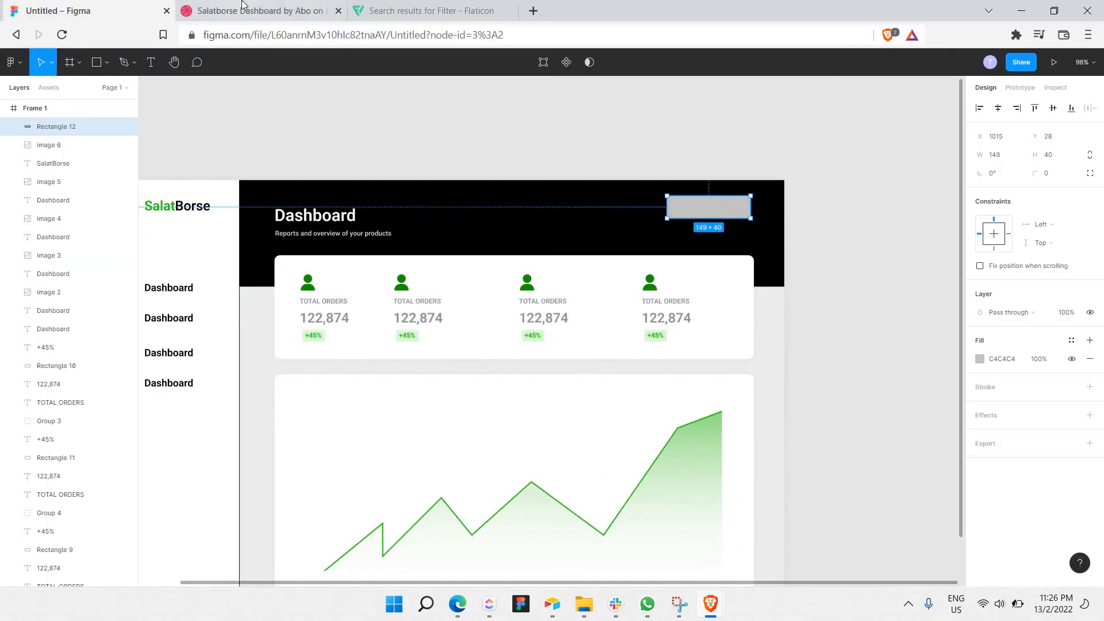
left_click(242, 4)
key("ctrl+Tab")
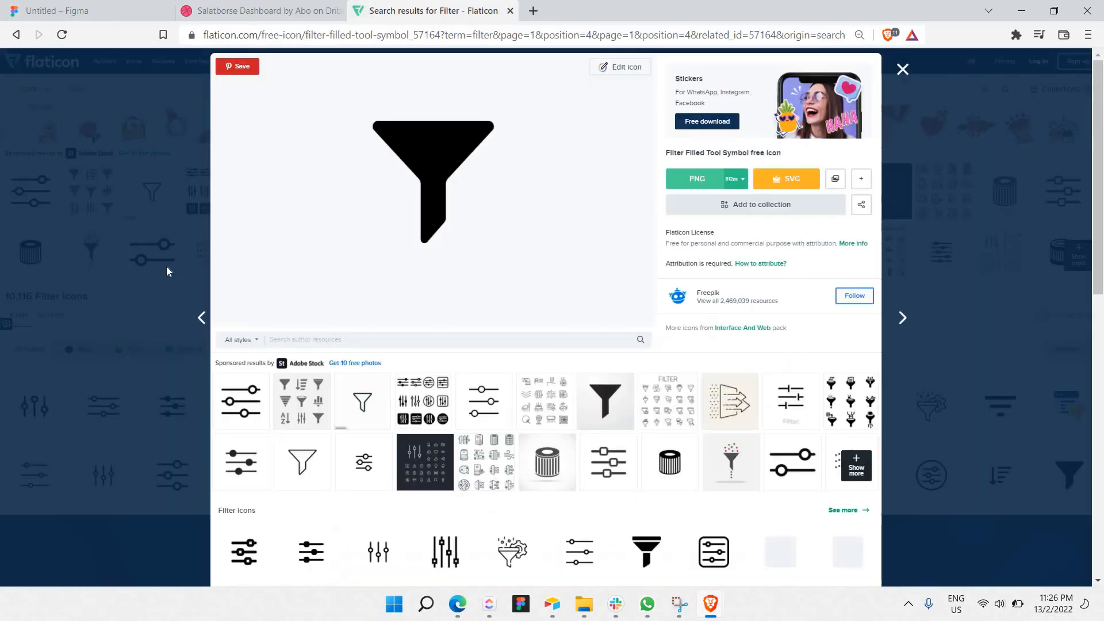
left_click(901, 74)
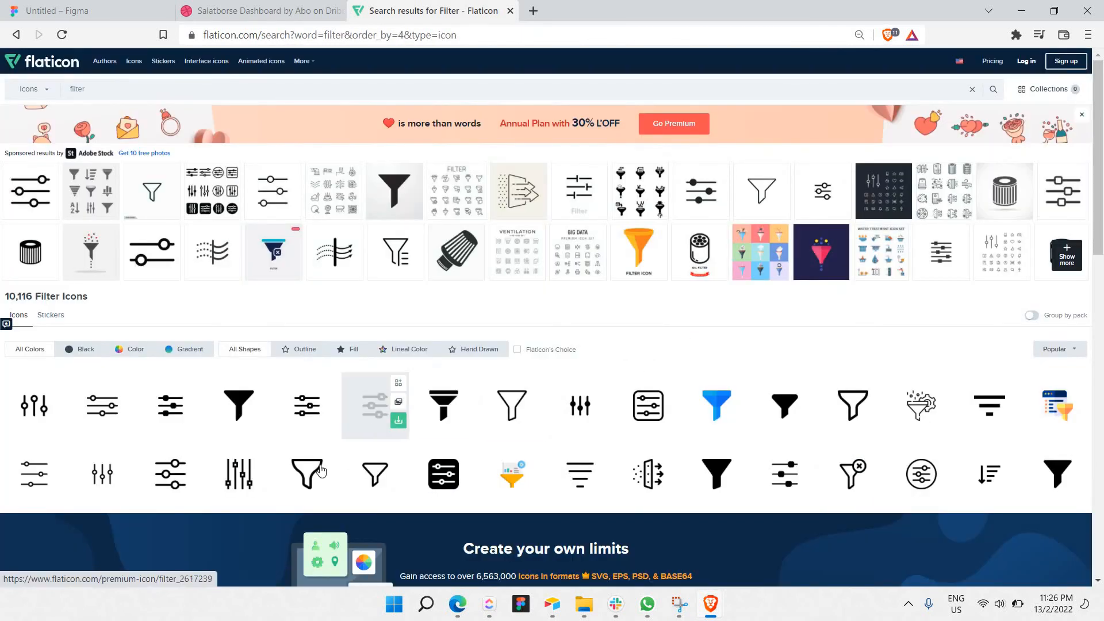
Copy the outlined rounded funnel icon from Flaticon and paste it into the Figma dashboard frame
left_click(853, 405)
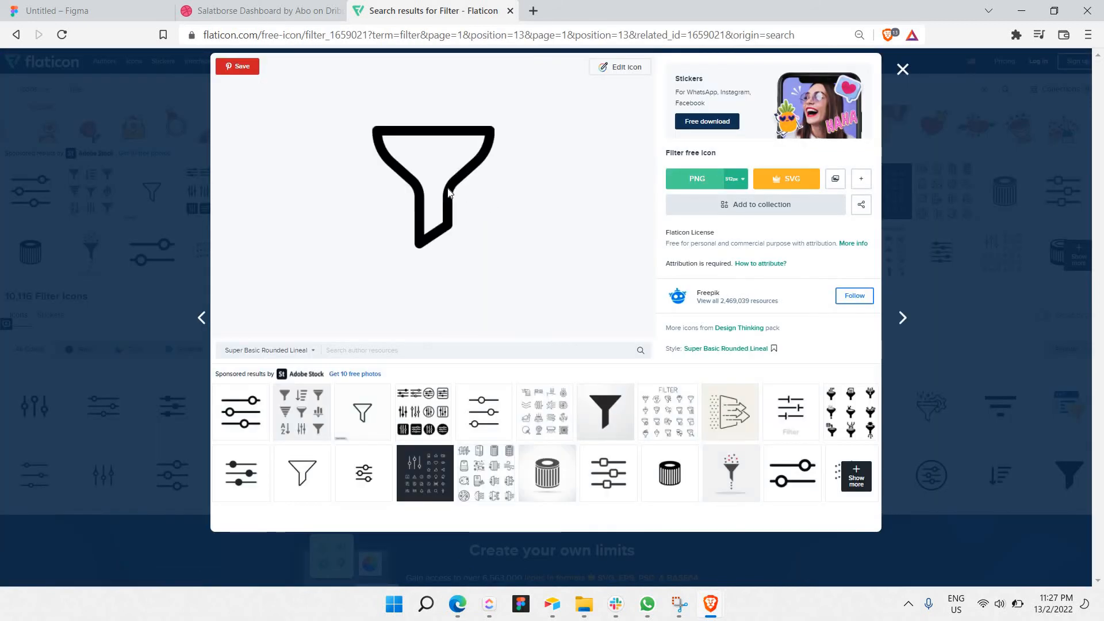
right_click(461, 187)
left_click(494, 228)
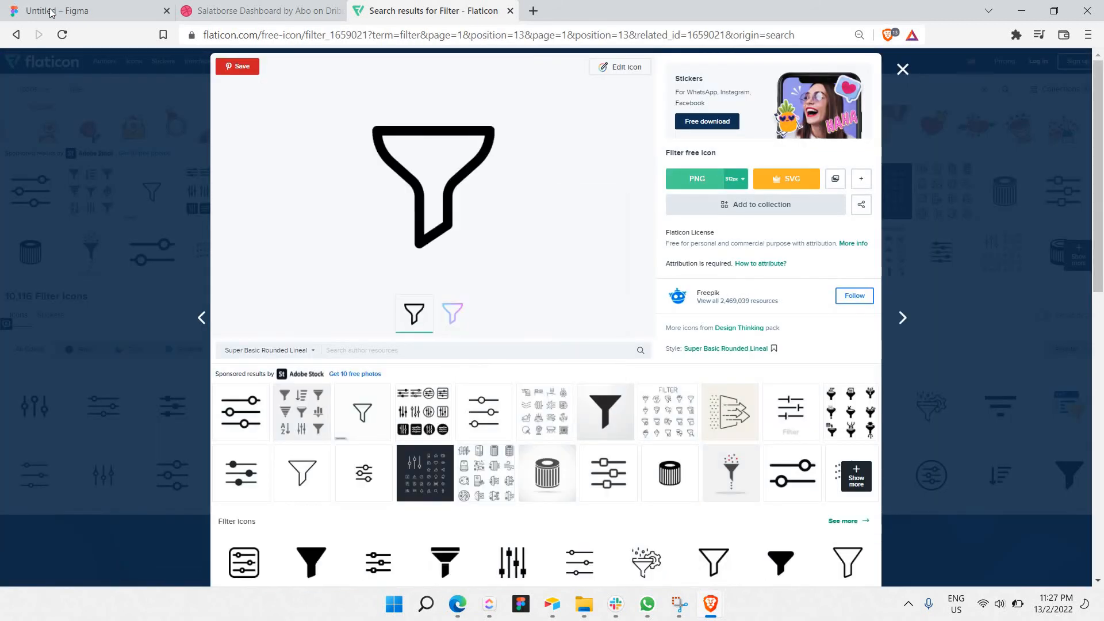
left_click(58, 11)
left_click(275, 354)
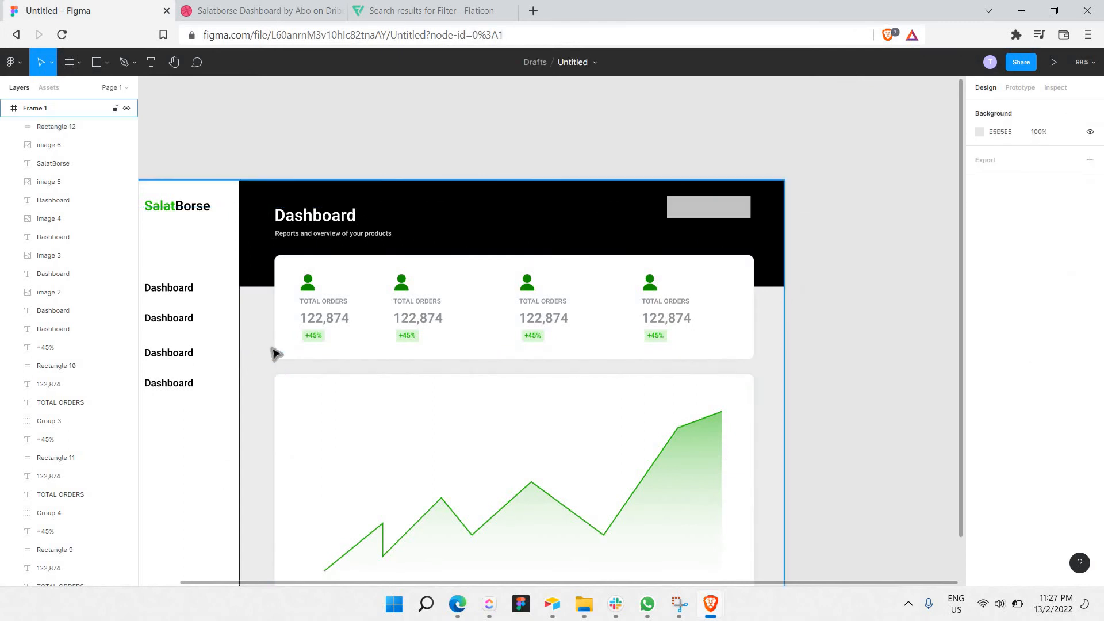
key("ctrl+v")
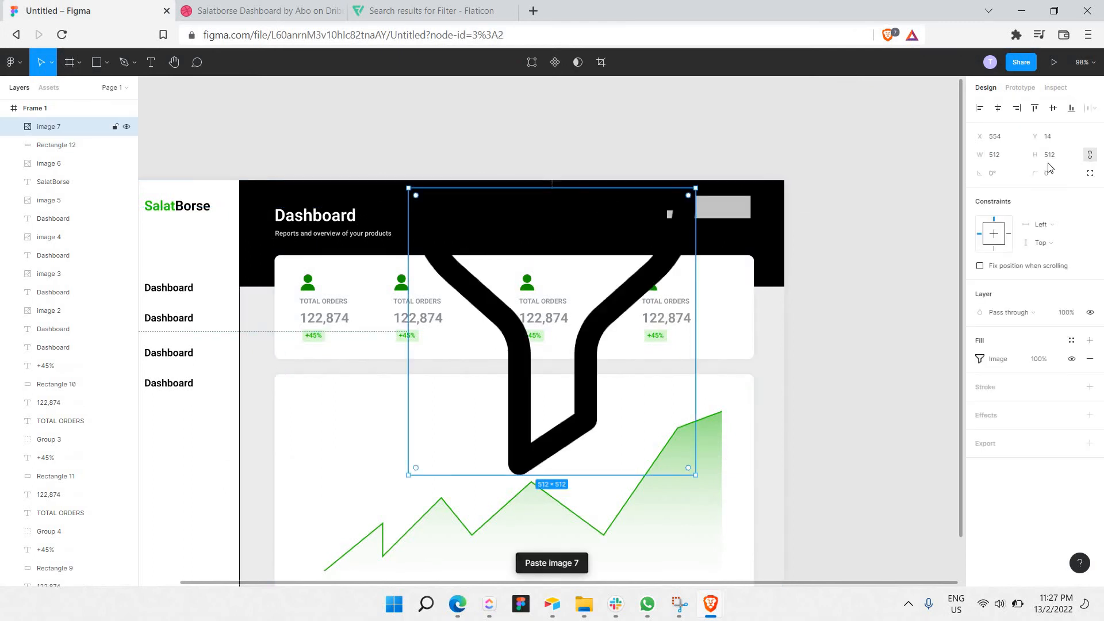
Resize the pasted funnel icon to 25 × 25, place it on the grey header rectangle and compare it with the Dribbble reference
left_click(1010, 158)
type("25")
key("Return")
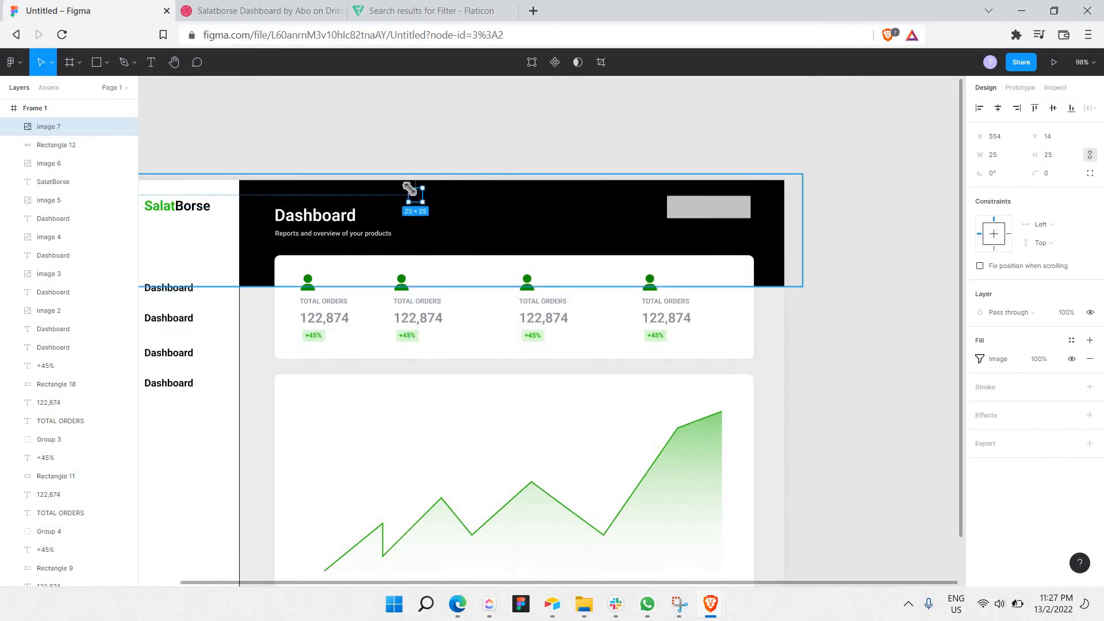
left_click_drag(695, 221, 711, 210)
scroll(733, 203, "up", 5)
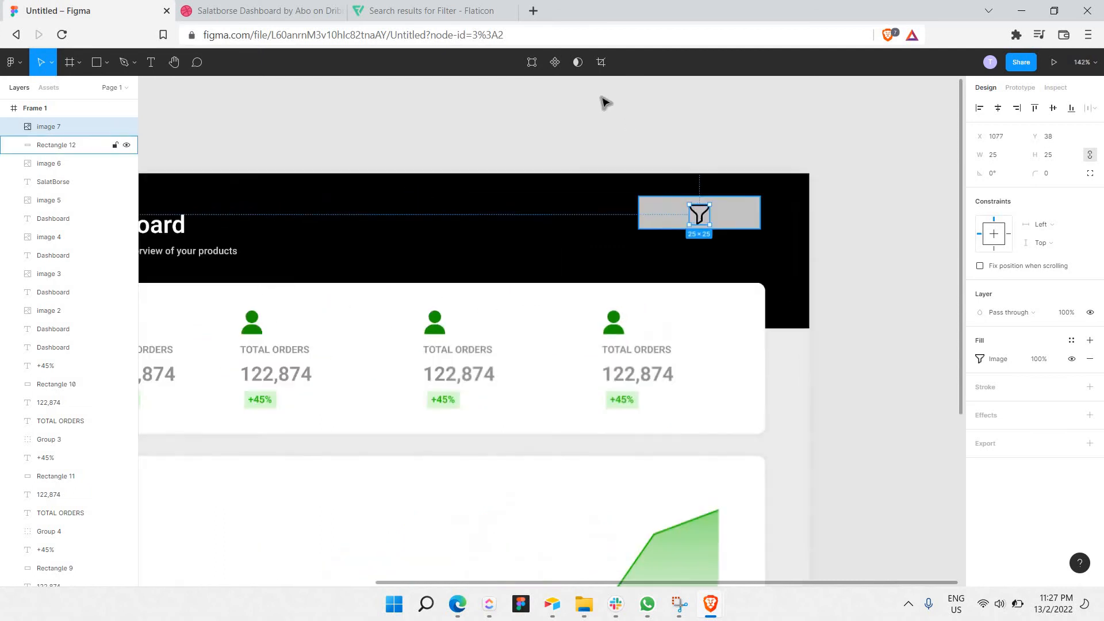
left_click(237, 9)
left_click(57, 10)
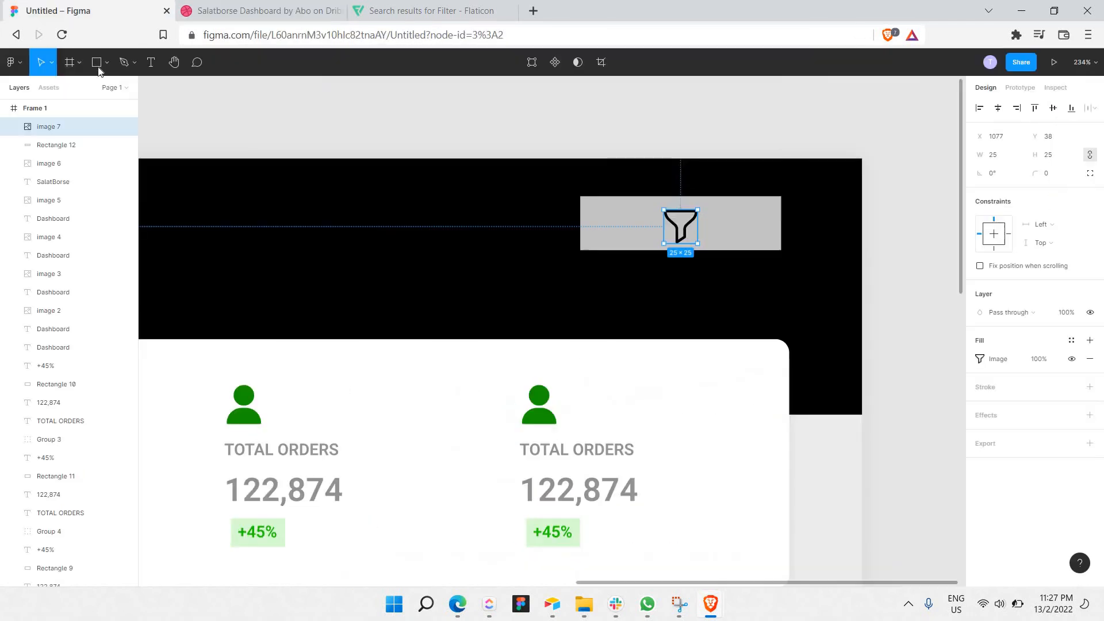
Turn the funnel icon on the grey header rectangle into a mask
right_click(680, 219)
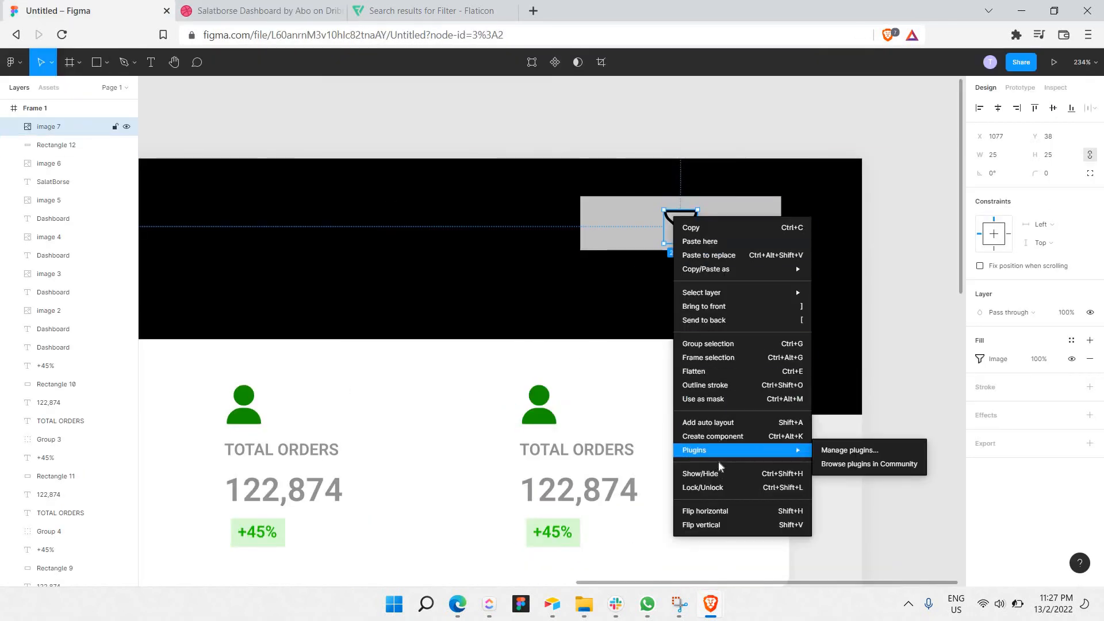
left_click(722, 389)
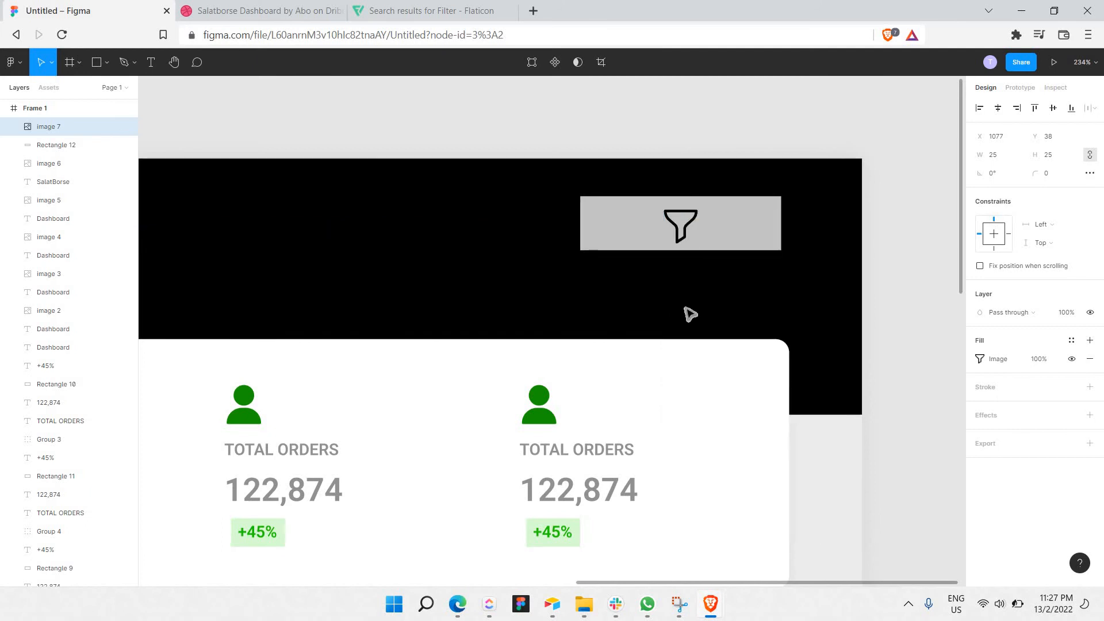
right_click(674, 222)
key("ctrl+alt+m")
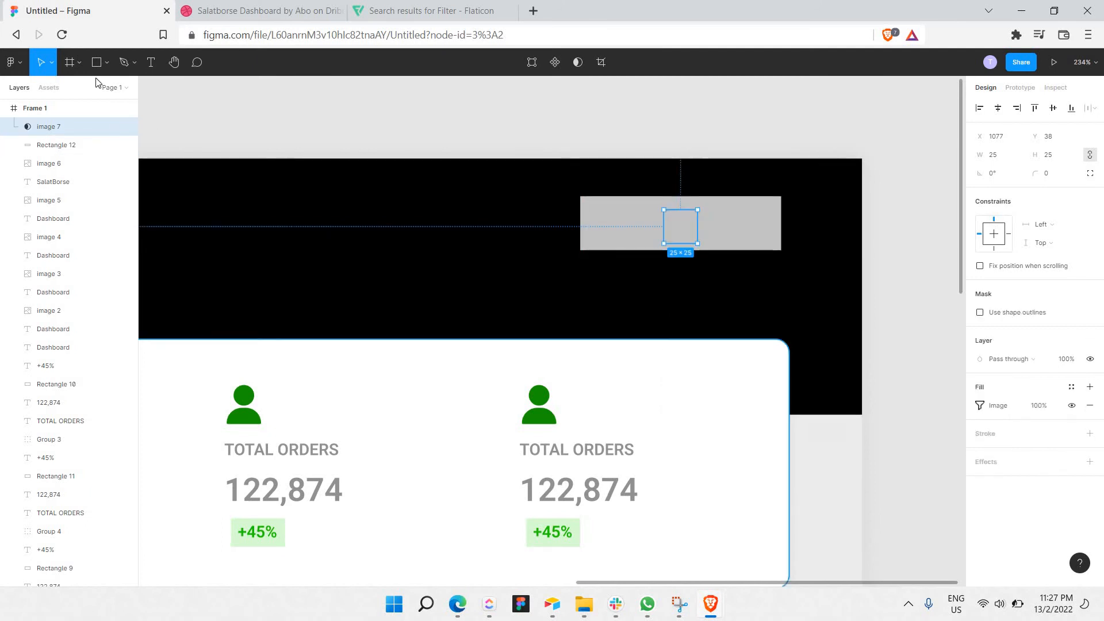
Draw a rectangle of about 43 × 38 over the masked funnel and fill it with white, FFFFFF
left_click(97, 62)
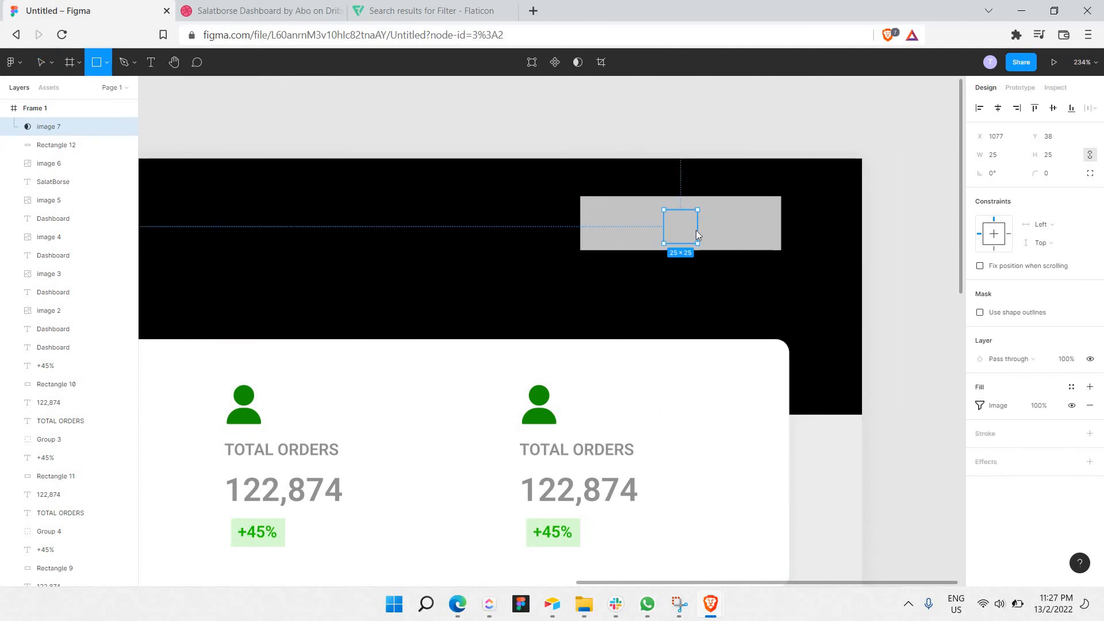
left_click_drag(659, 198, 717, 251)
left_click(980, 359)
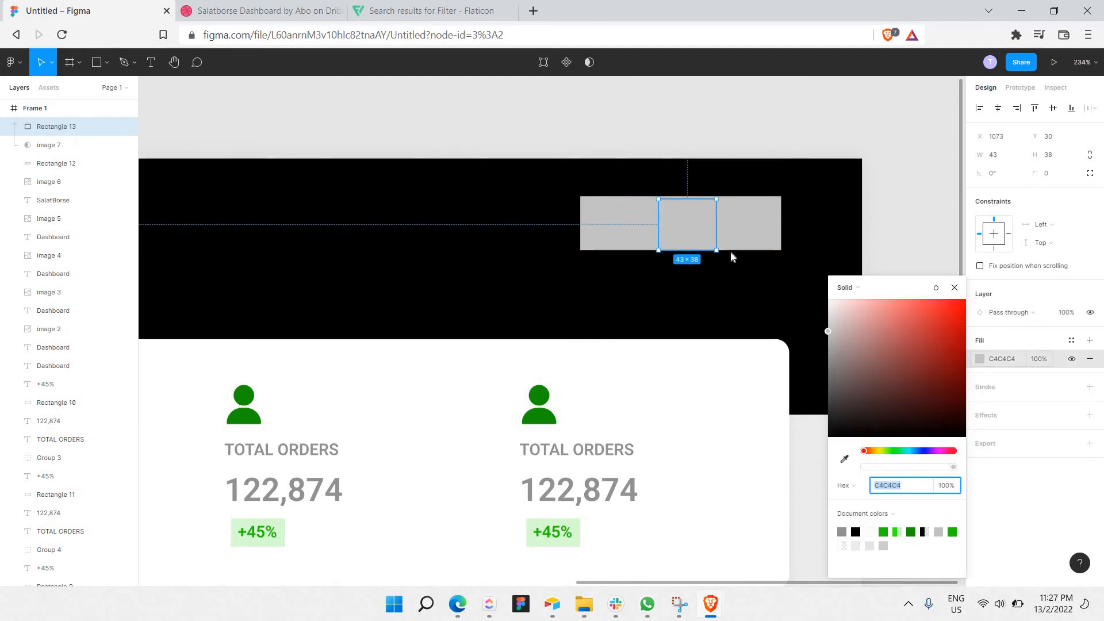
type("FFFFFF")
key("Return")
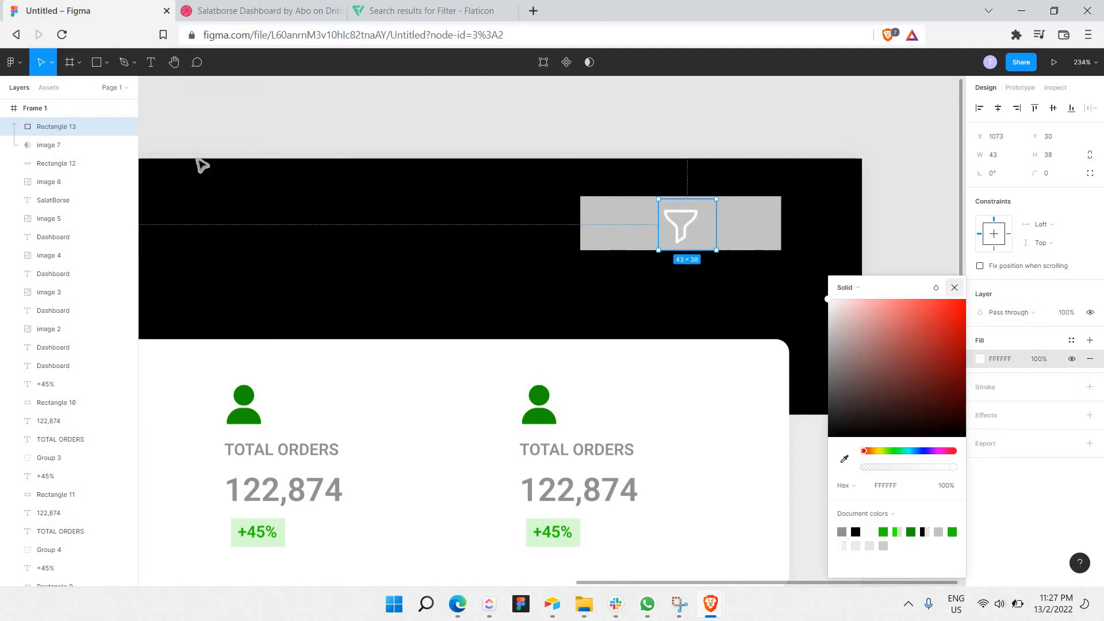
Group the white rectangle with the funnel mask image
key("Escape")
left_click(98, 145, "shift")
right_click(89, 142)
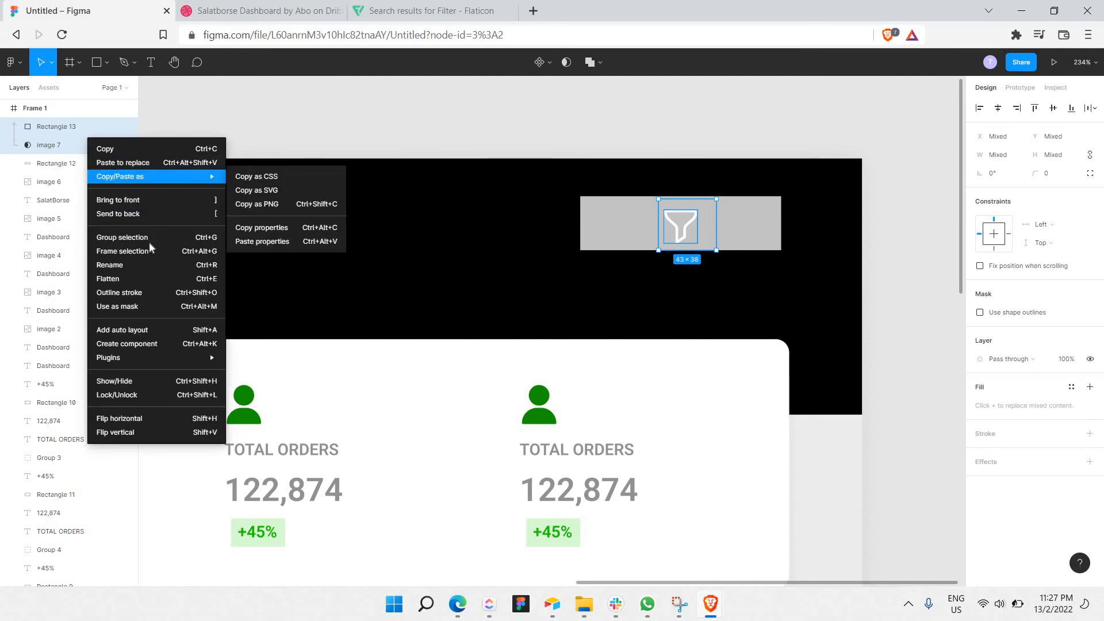
left_click(120, 306)
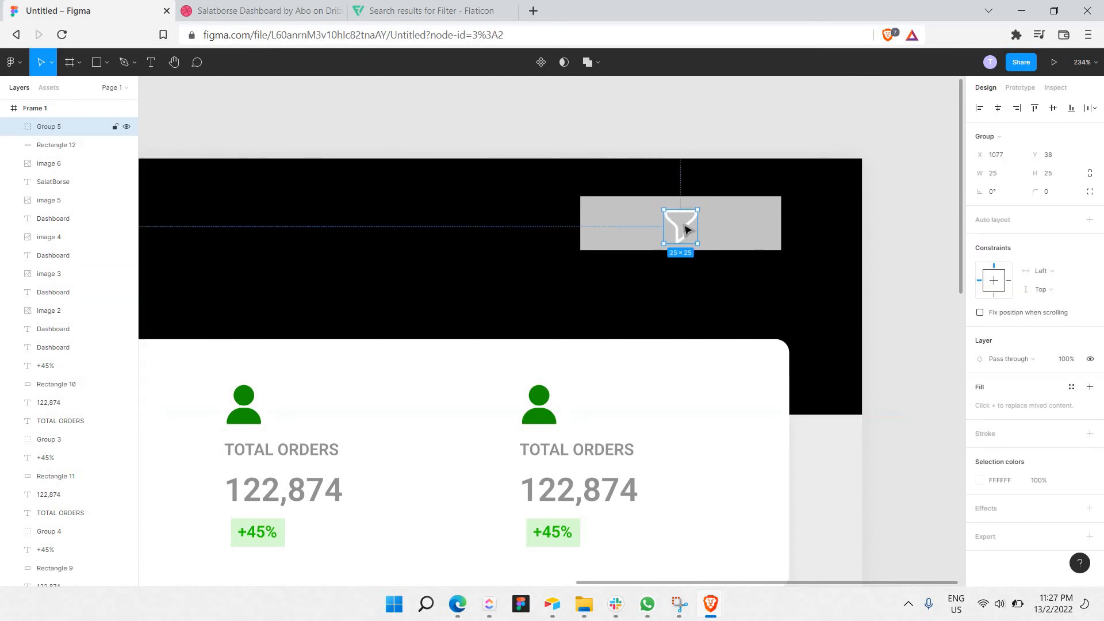
Compare the filter button with the Dribbble reference, try a corner radius of 50 on the grey header rectangle and set it to 10
left_click(391, 10)
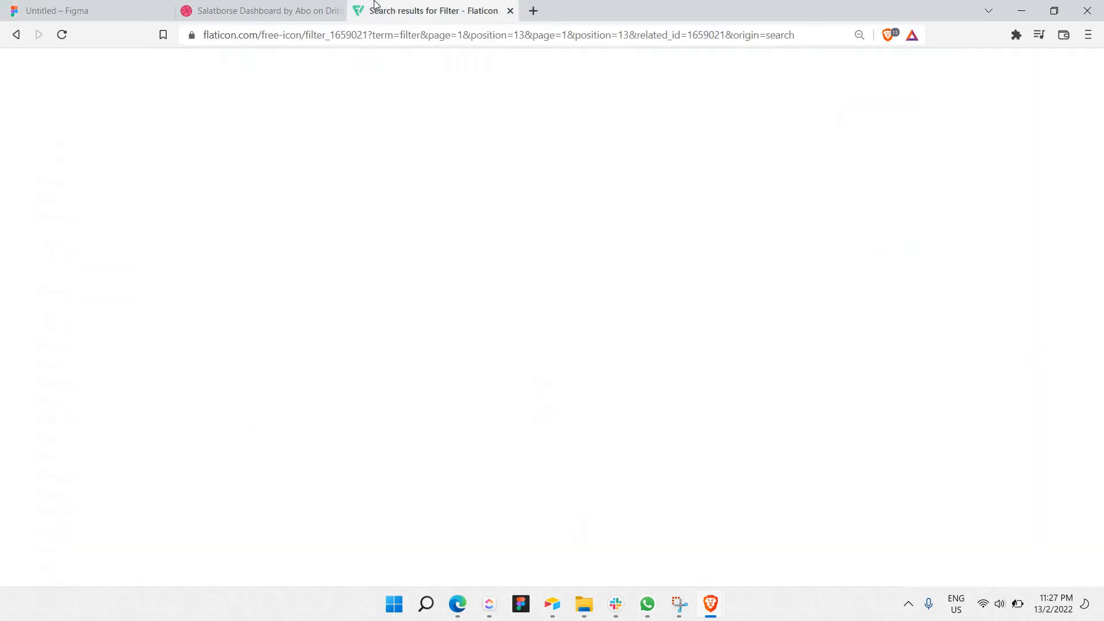
left_click(230, 11)
left_click(112, 6)
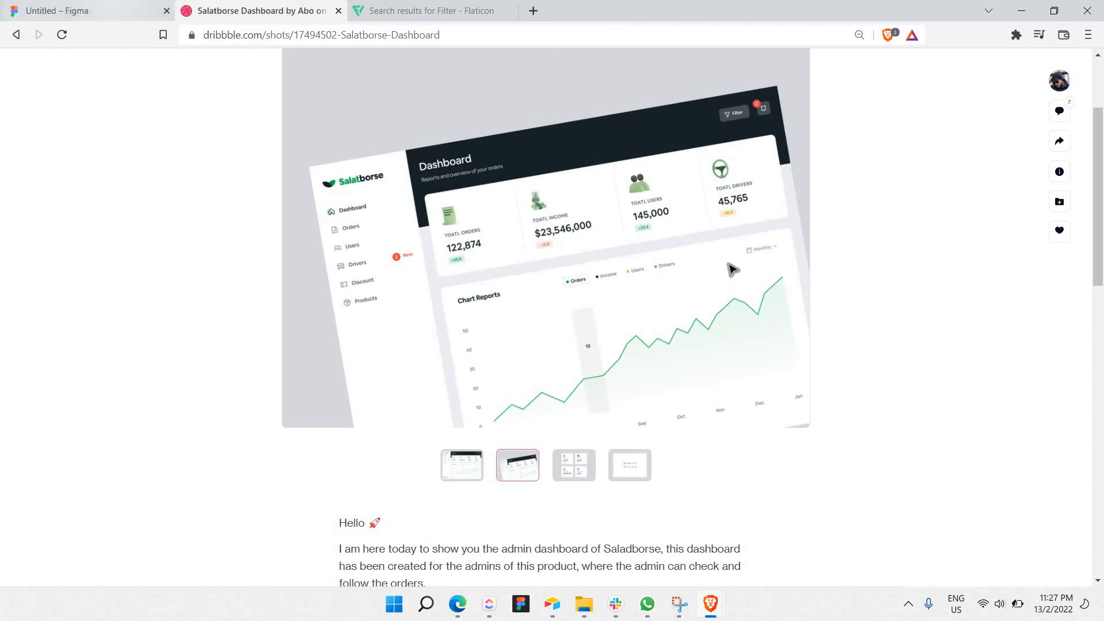
left_click(239, 8)
left_click(138, 6)
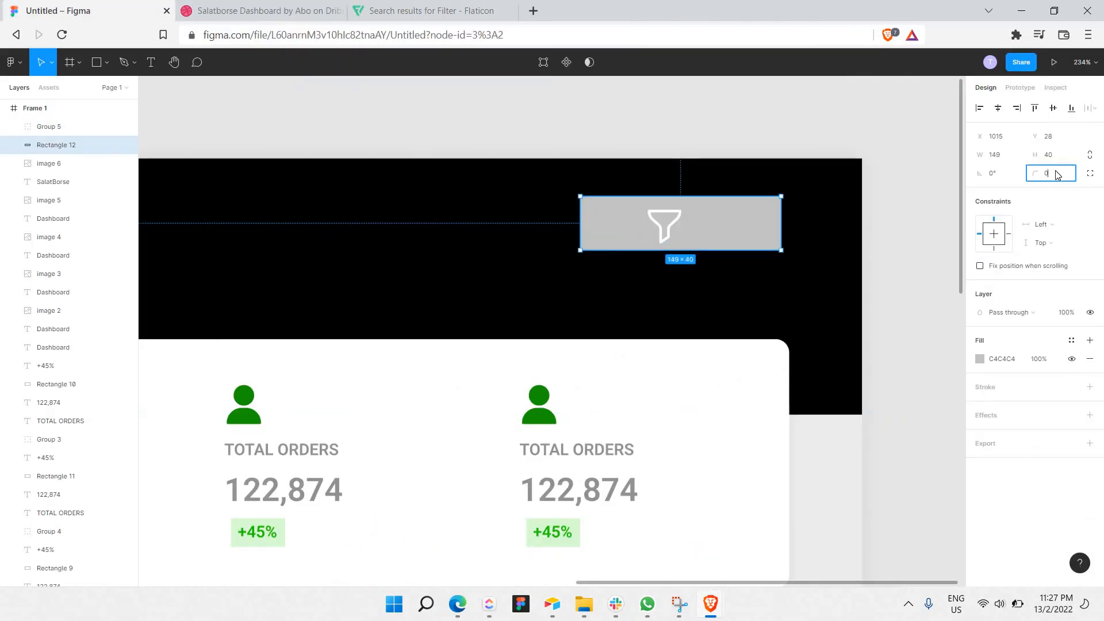
left_click(1058, 175)
type("50")
key("Return")
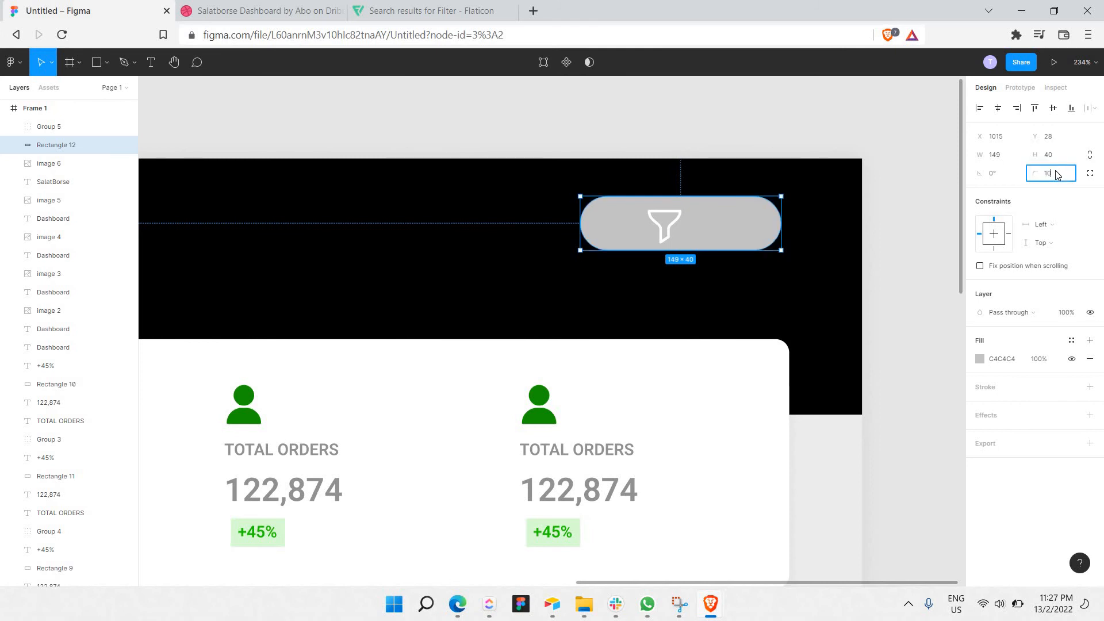
key("Return")
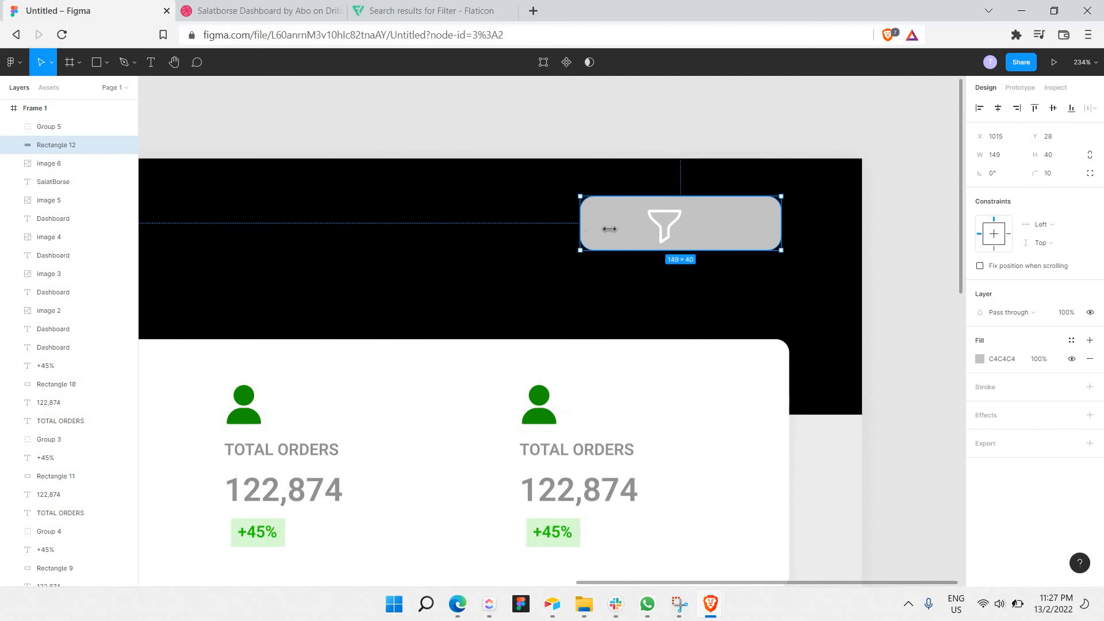
Narrow the grey button from its left side to about 103 wide and nudge the funnel icon right to X 1073
left_click_drag(609, 229, 667, 223)
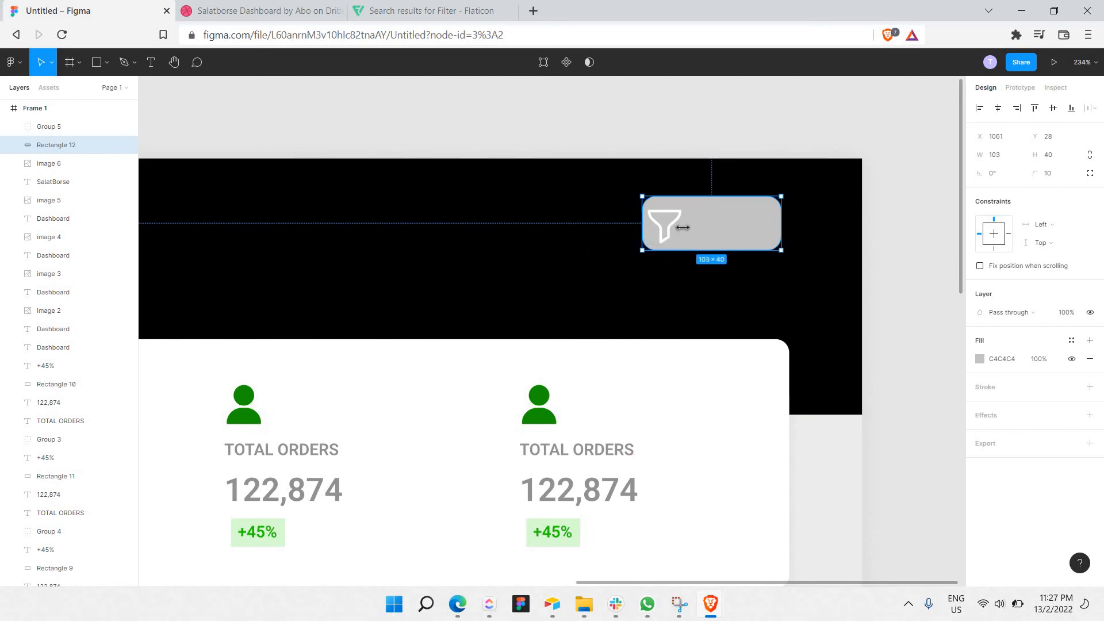
left_click(682, 230)
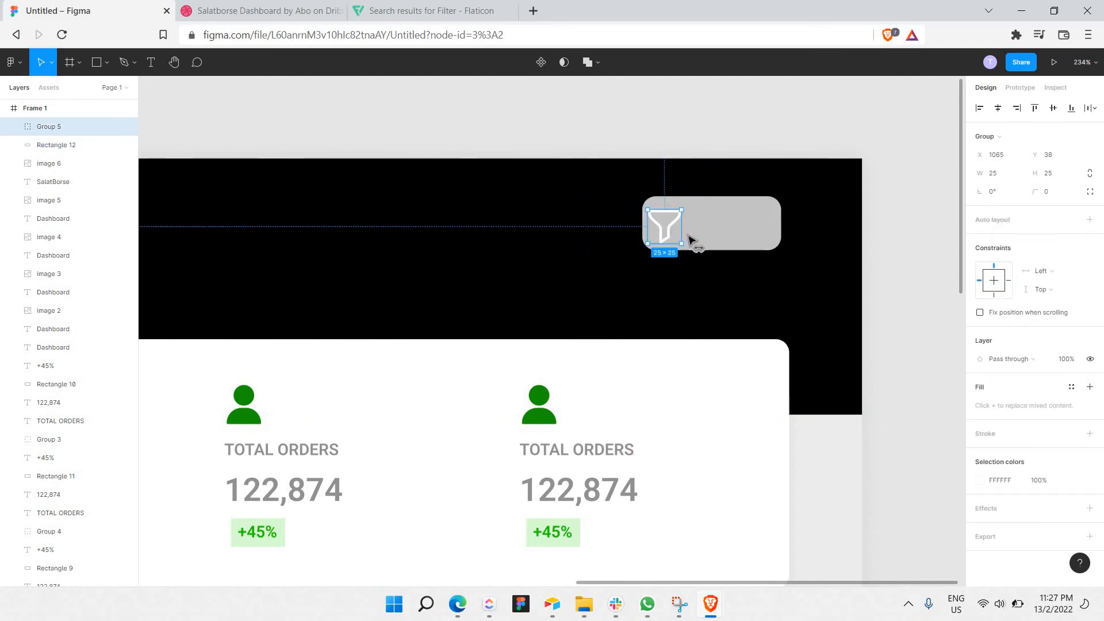
key("shift+Right")
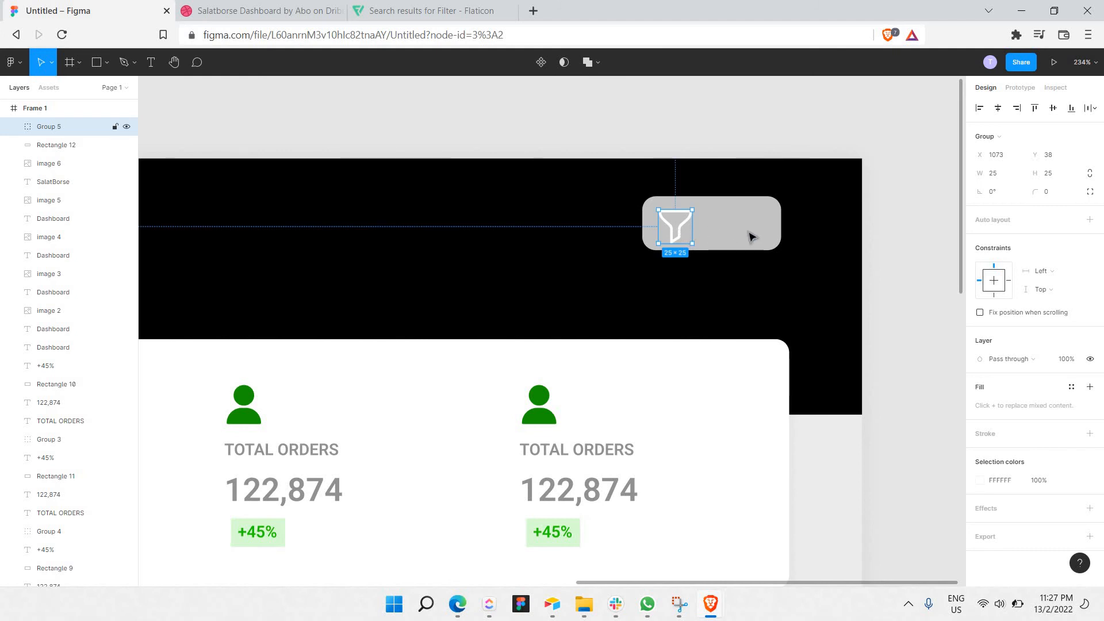
Fill the rounded filter button with dark grey, 707070
left_click(751, 236)
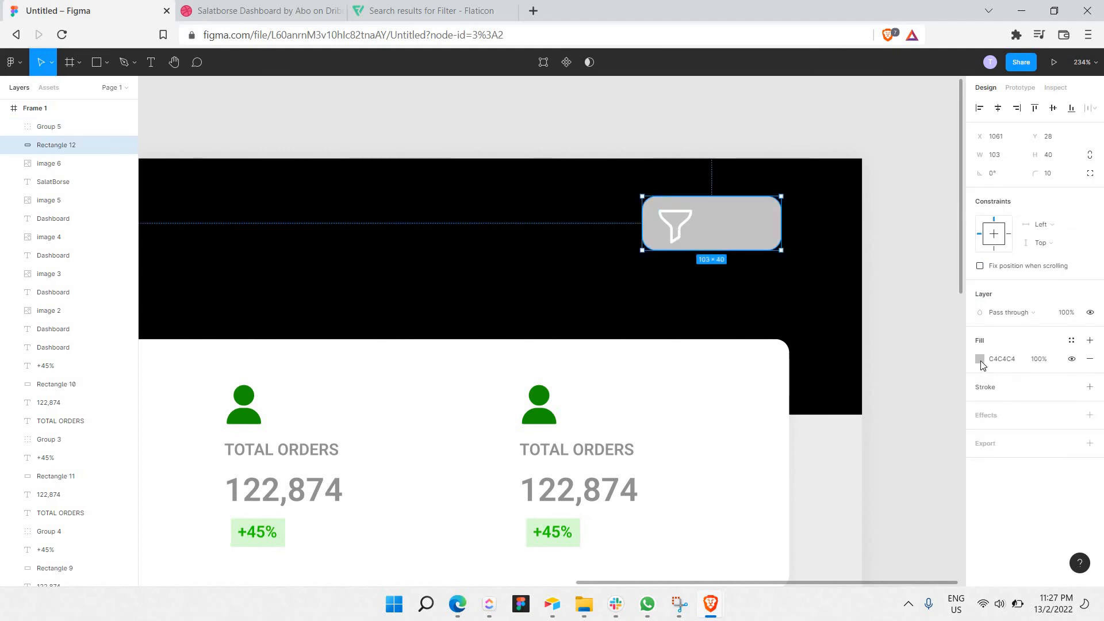
left_click(980, 358)
left_click_drag(843, 345, 736, 377)
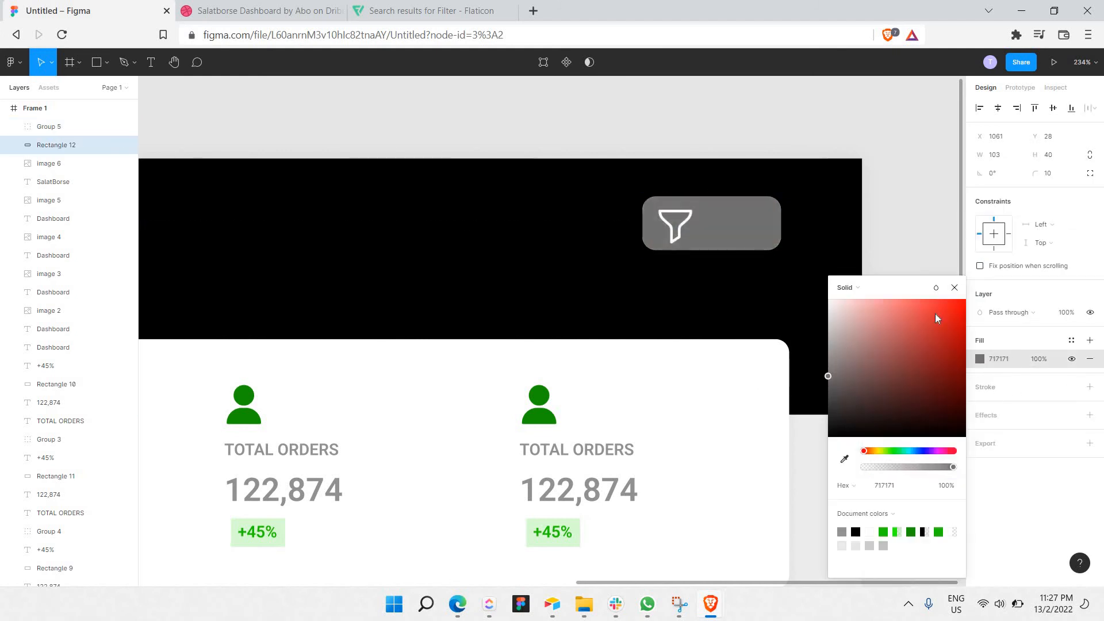
key("Escape")
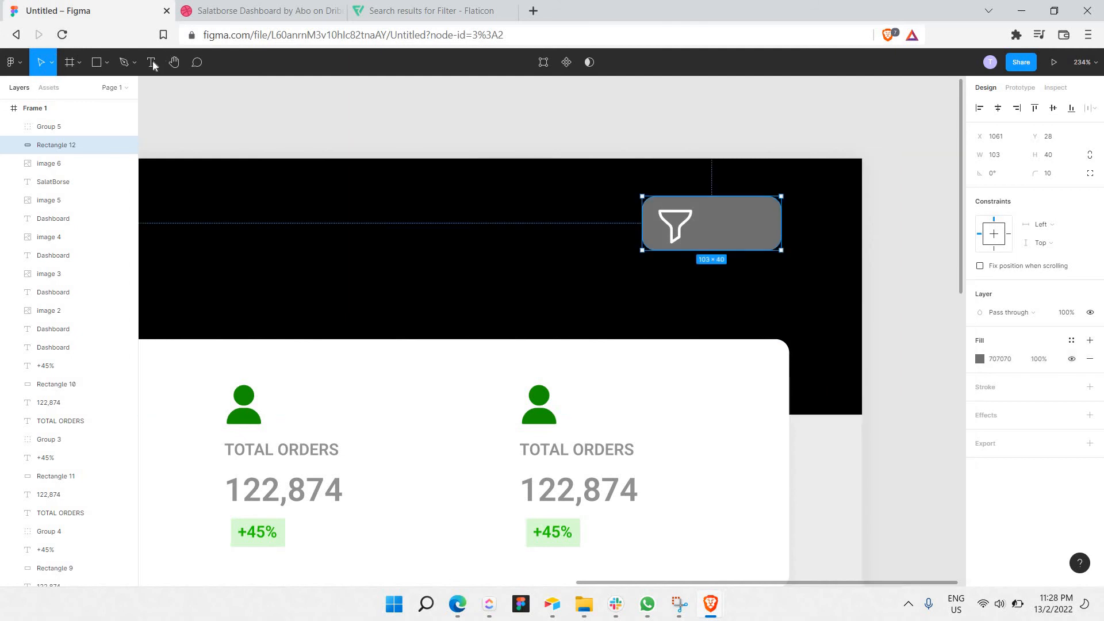
Duplicate a TOTAL ORDERS label onto the filter button, bring the copy to the front and change its text to "Filter"
left_click(598, 453)
key("ctrl+d")
left_click_drag(785, 247, 774, 224)
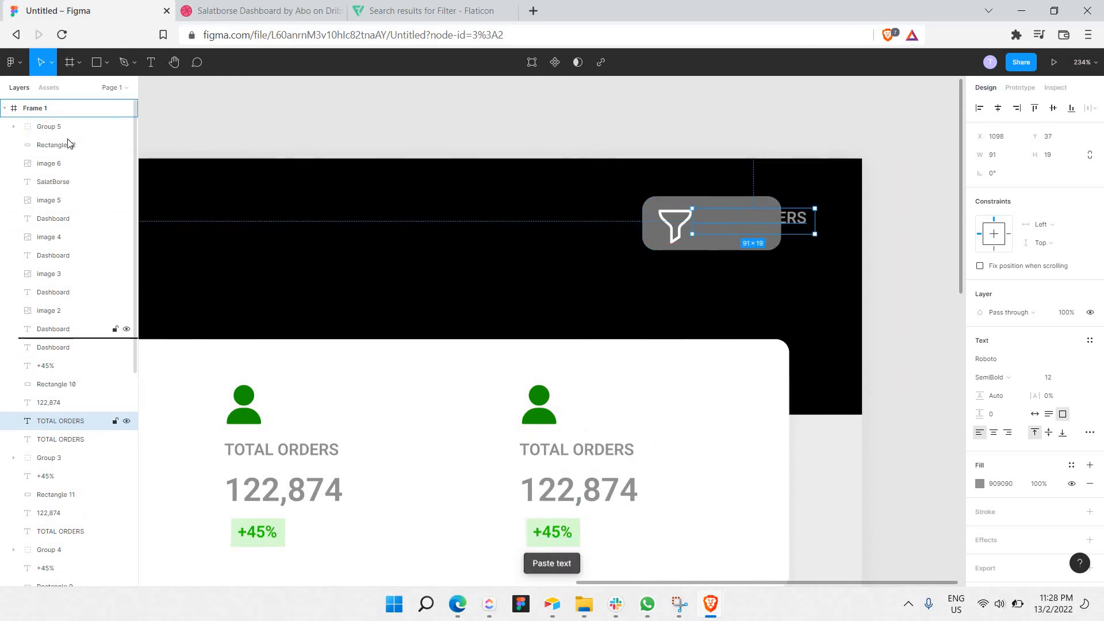
key("ctrl+shift+]")
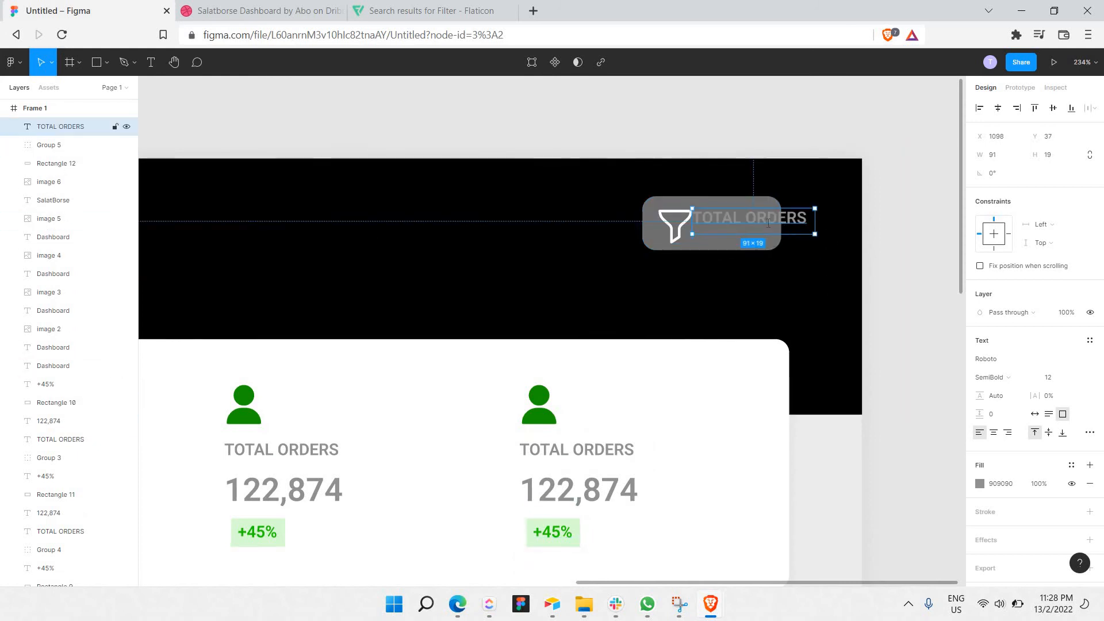
double_click(768, 223)
type("Filter")
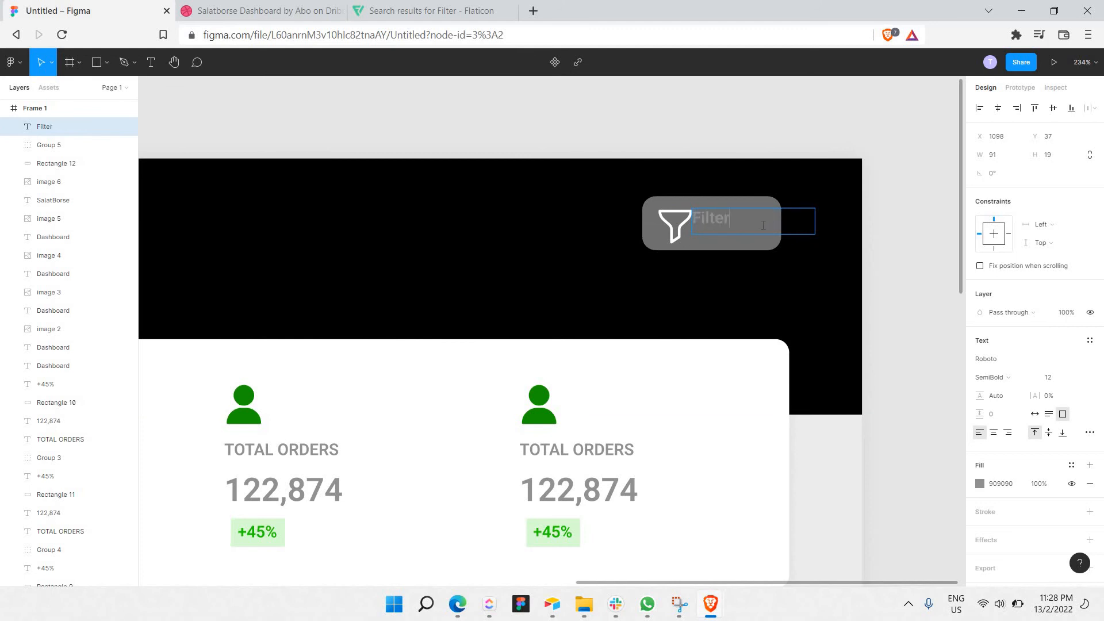
Fill the Filter label with white, FFFFFF, and move it beside the funnel icon to X 1109, Y 41
left_click(979, 484)
left_click_drag(888, 374, 592, 81)
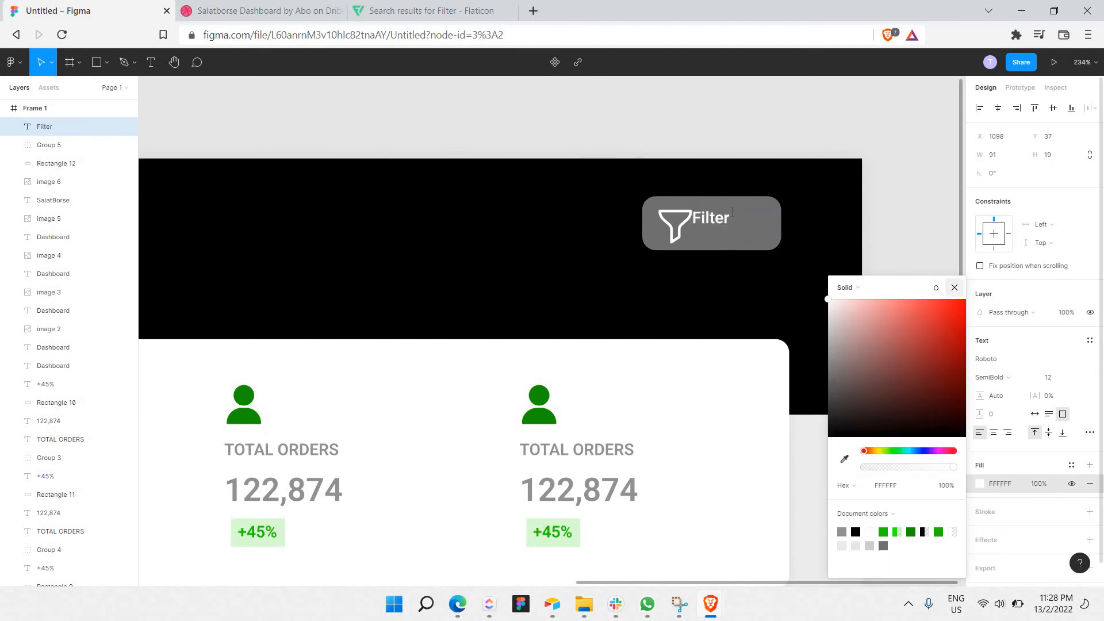
key("Escape")
key("Escape")
left_click_drag(717, 223, 737, 228)
left_click(730, 291)
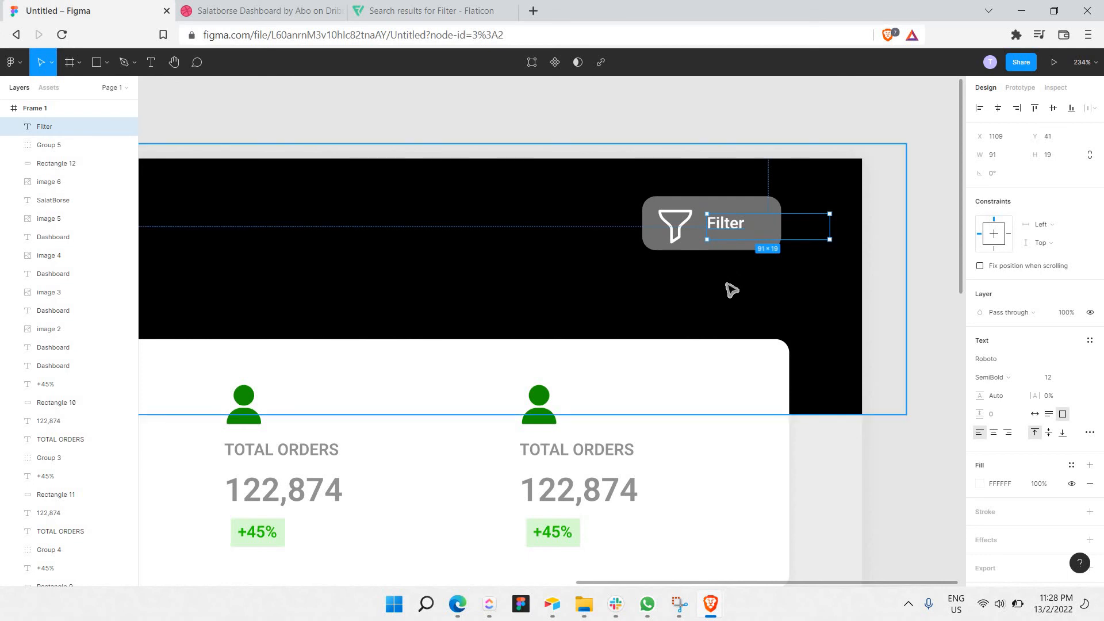
Duplicate the header's Dashboard title into the upper-left area of the chart card and fill the copy with near-black, 111111
scroll(730, 291, "down", 3)
scroll(634, 291, "down", 5)
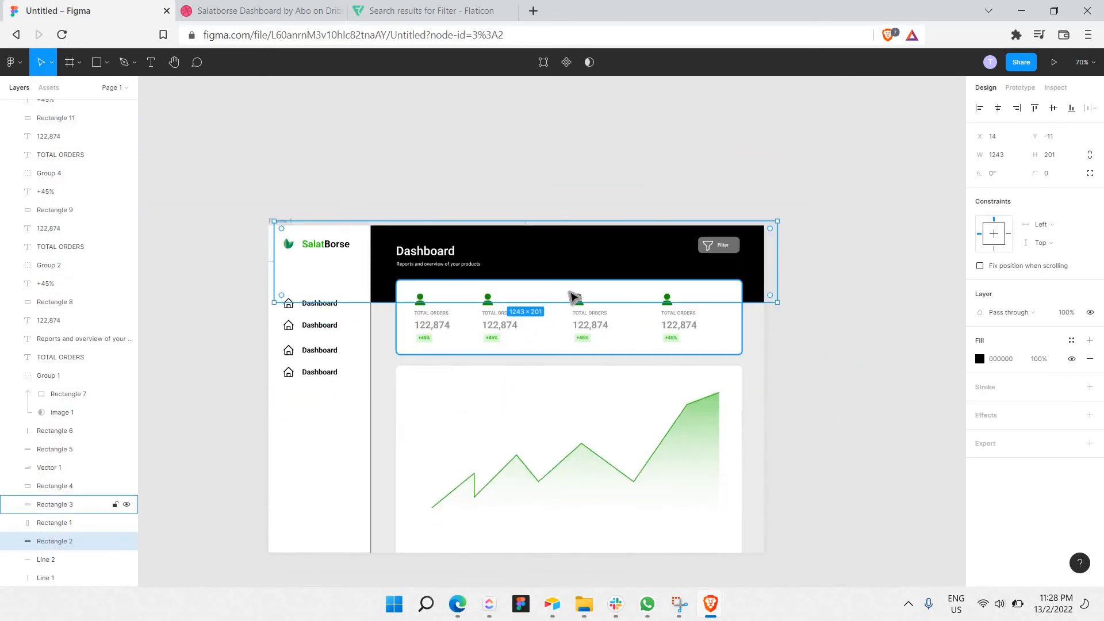
scroll(568, 303, "down", 2)
scroll(537, 360, "down", 1)
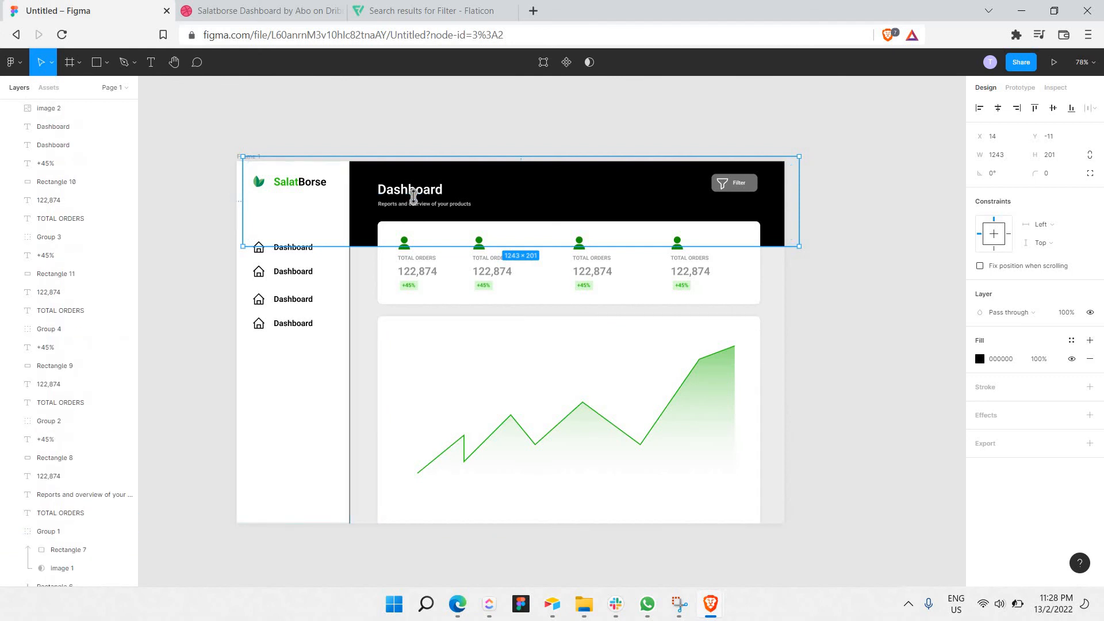
left_click(413, 190)
left_click_drag(424, 192, 438, 349)
left_click(980, 483)
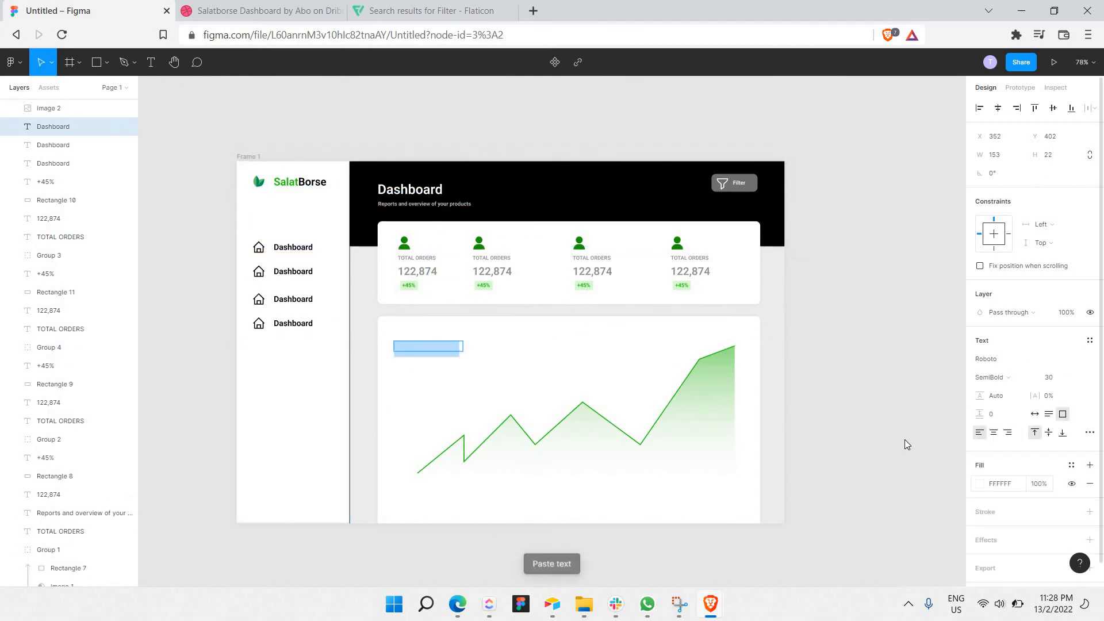
left_click(838, 395)
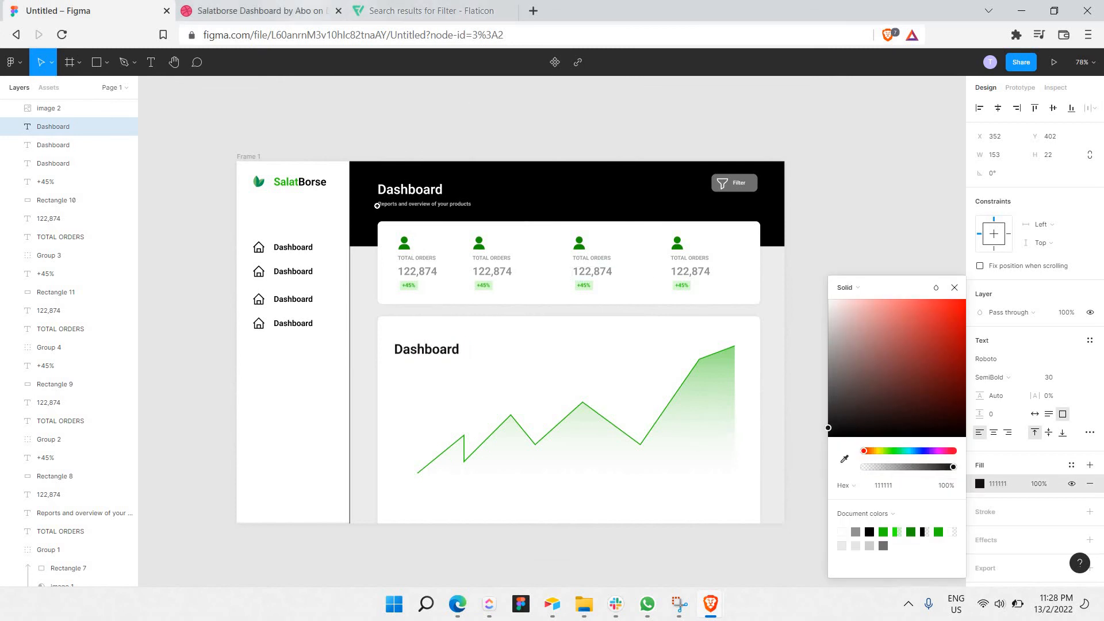
Check the Dribbble reference and change the copied heading's text to "Chart Reports"
left_click(265, 10)
key("ctrl+shift+Tab")
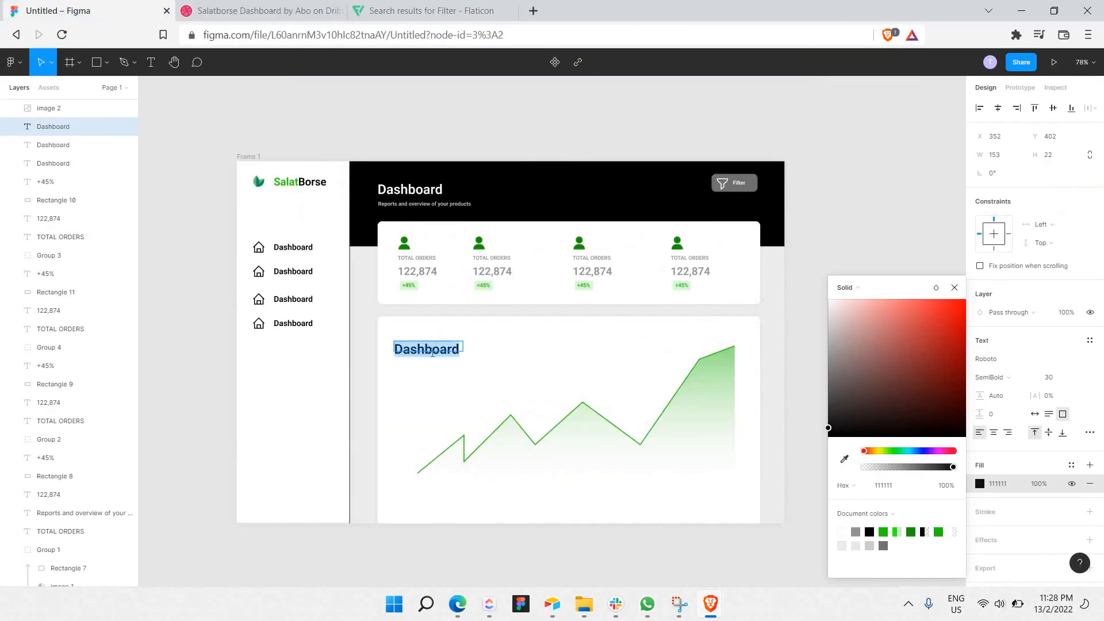
type("Cha")
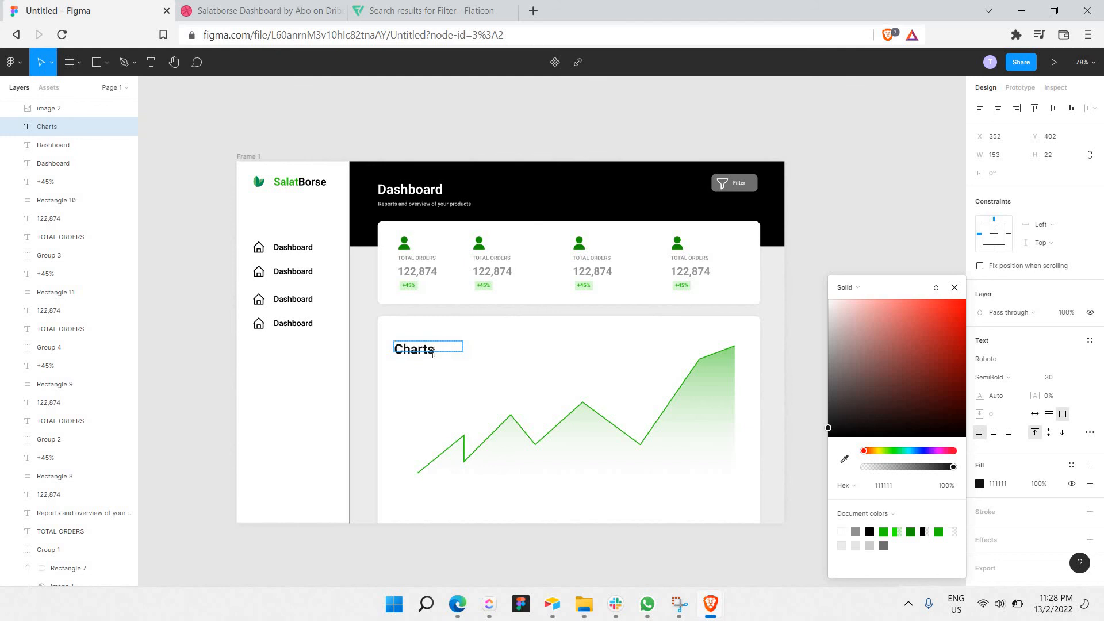
type("rt Report")
Set the Chart Reports heading's font size to 24 and move it up to Y 376
key("ctrl+a")
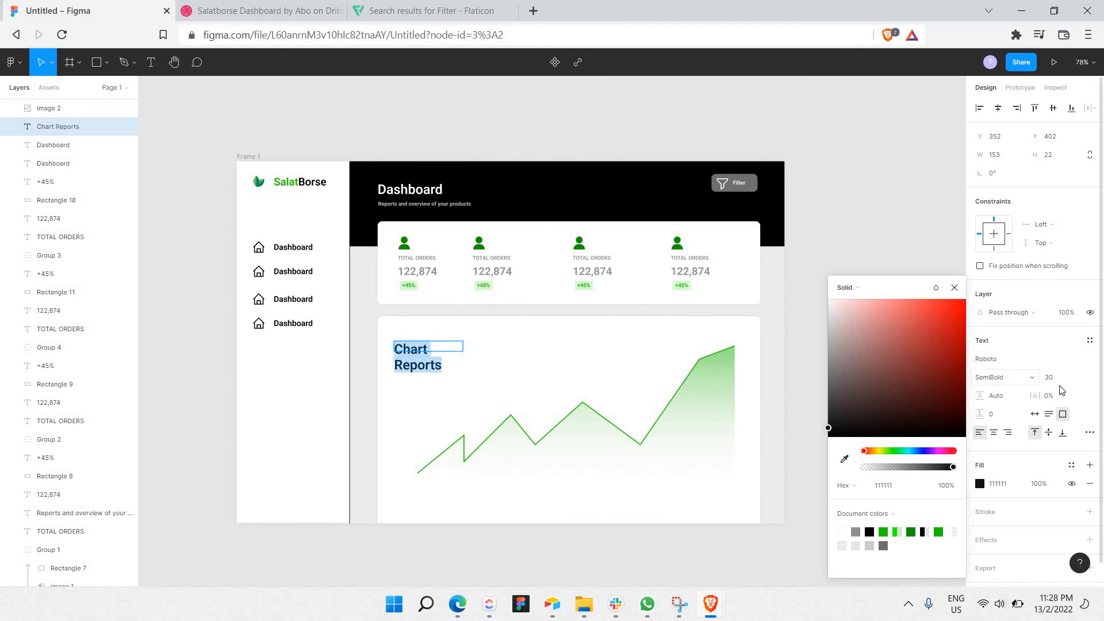
left_click(1077, 380)
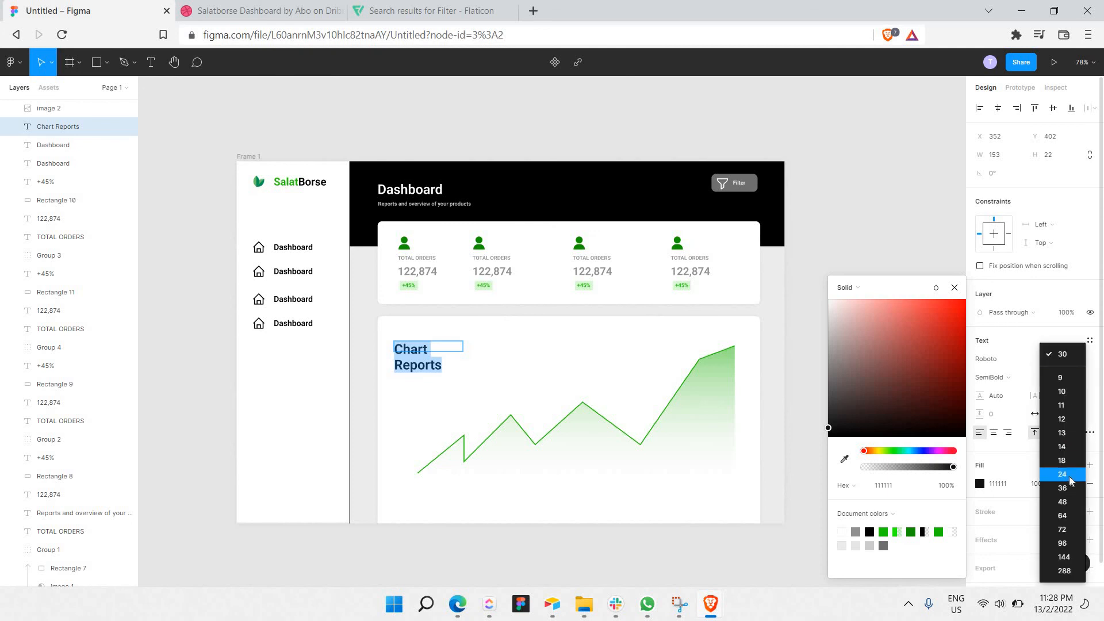
left_click(1070, 481)
key("Escape")
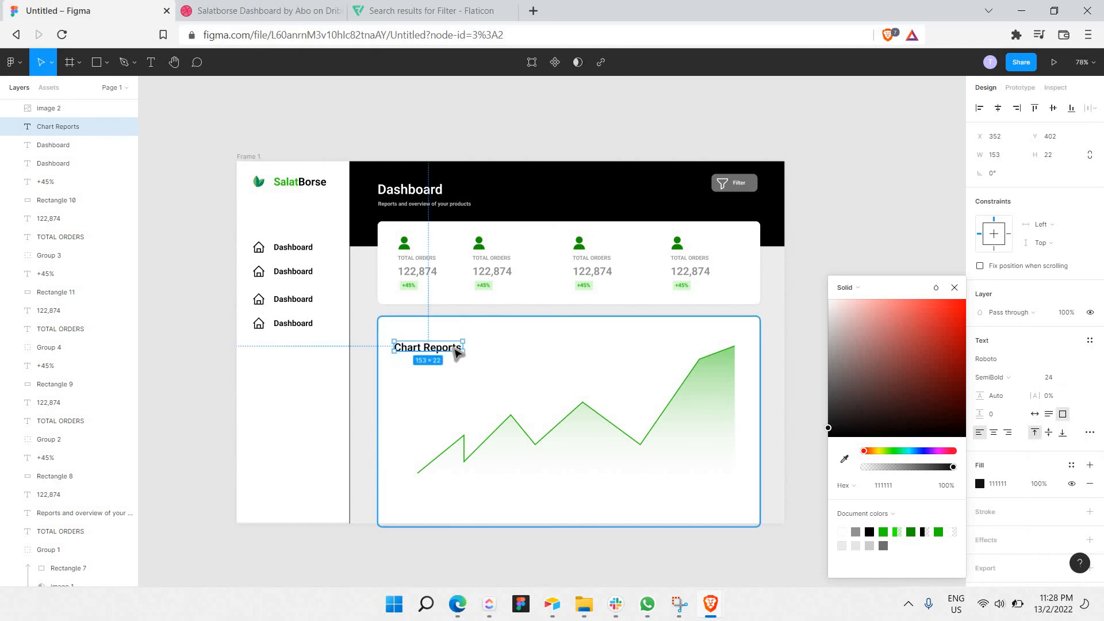
left_click_drag(456, 347, 448, 333)
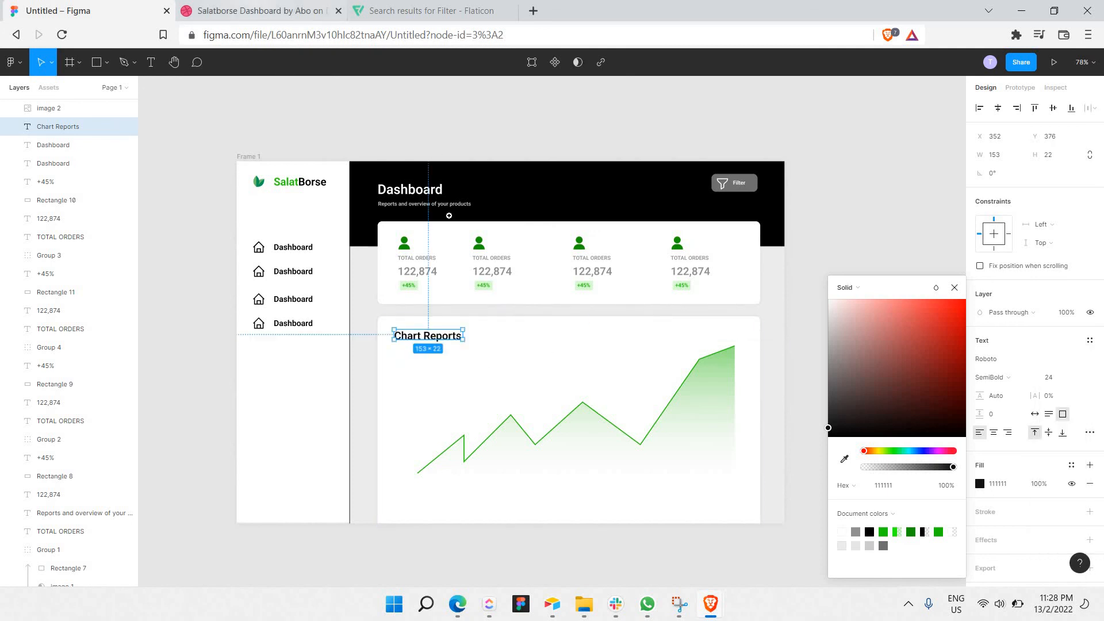
left_click(259, 10)
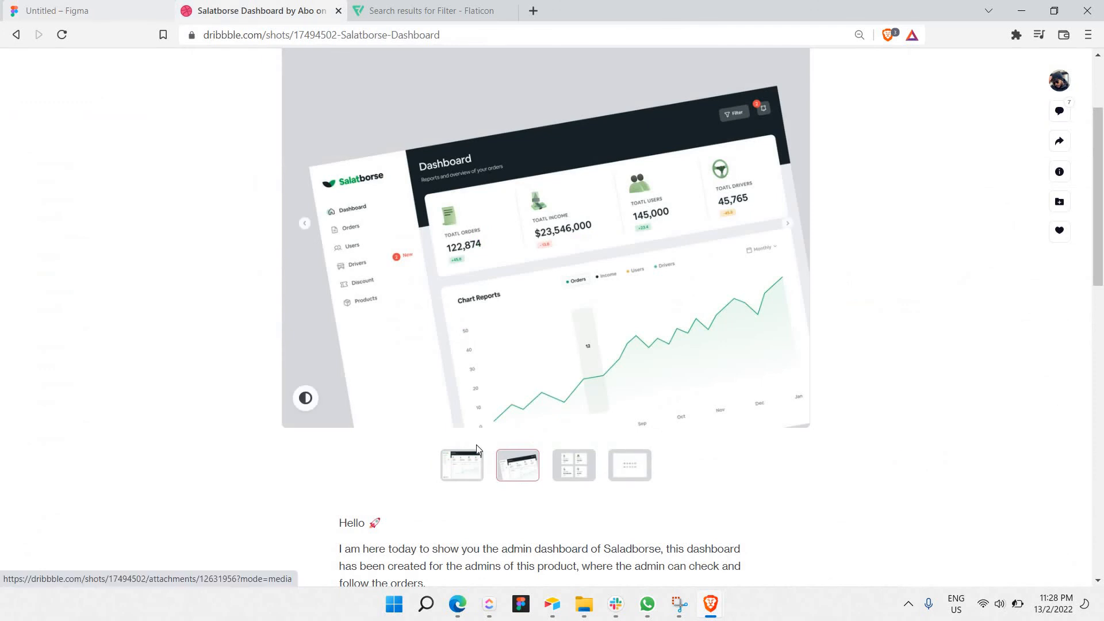
left_click(74, 8)
left_click(409, 352, "shift")
left_click(414, 337, "shift")
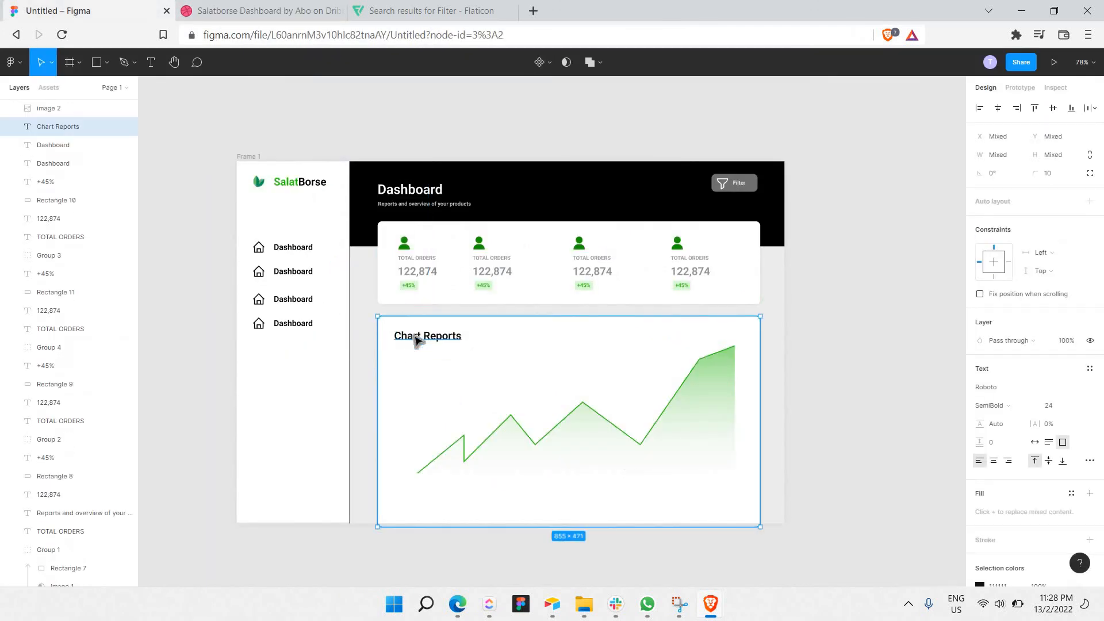
key("ctrl+v")
left_click_drag(434, 330, 436, 352)
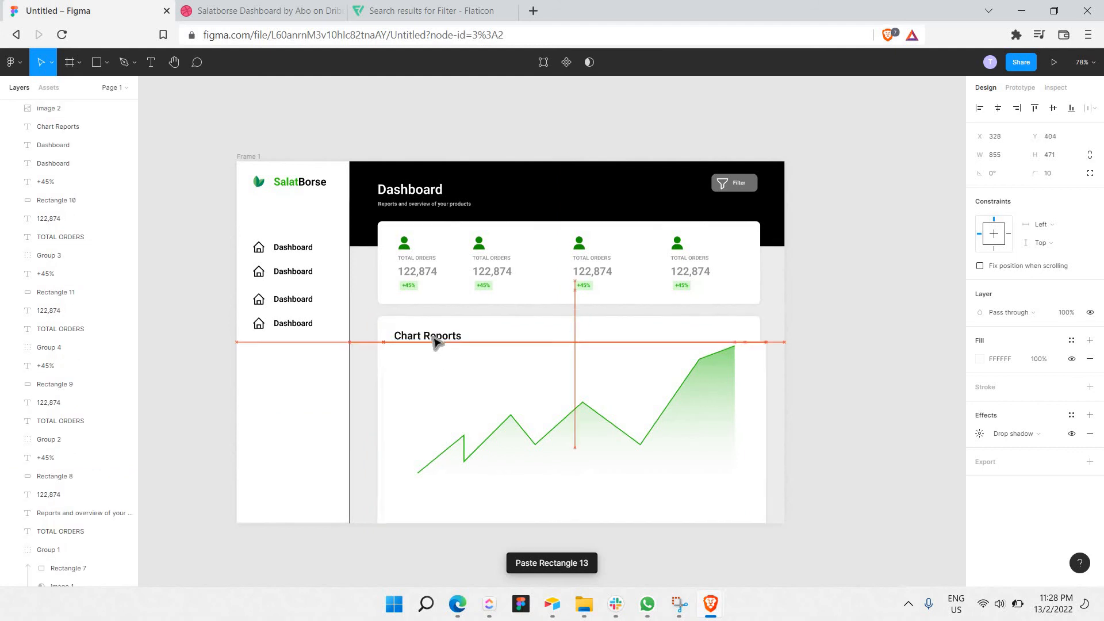
key("ctrl+z")
Duplicate the Chart Reports heading straight below it at Y 440 and change the copy's text to 50
left_click(428, 342)
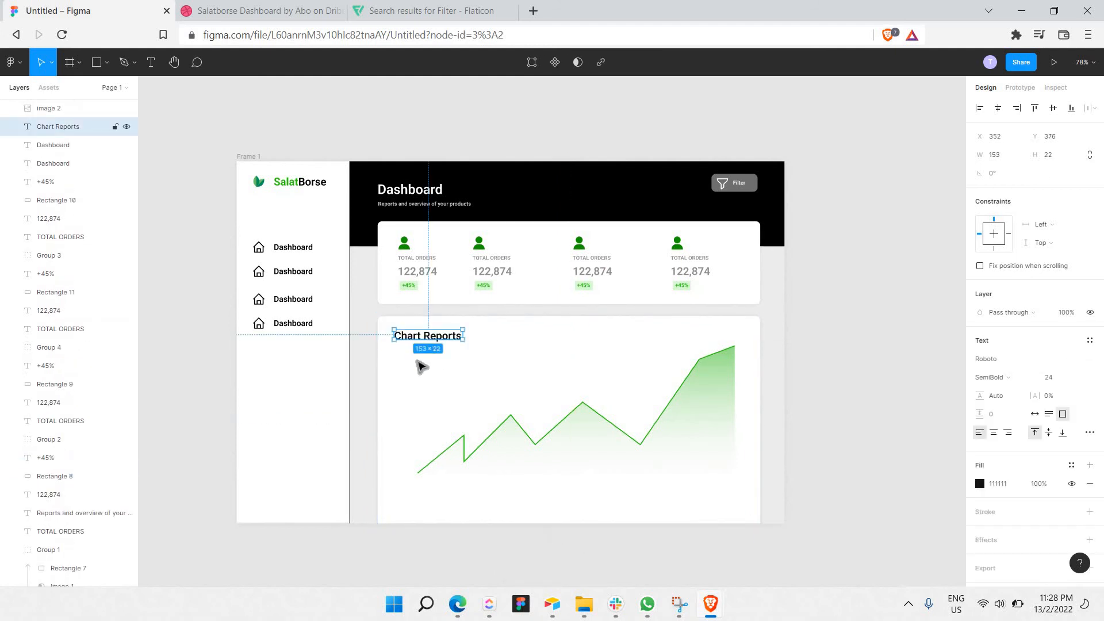
key("ctrl+v")
left_click_drag(423, 337, 426, 366)
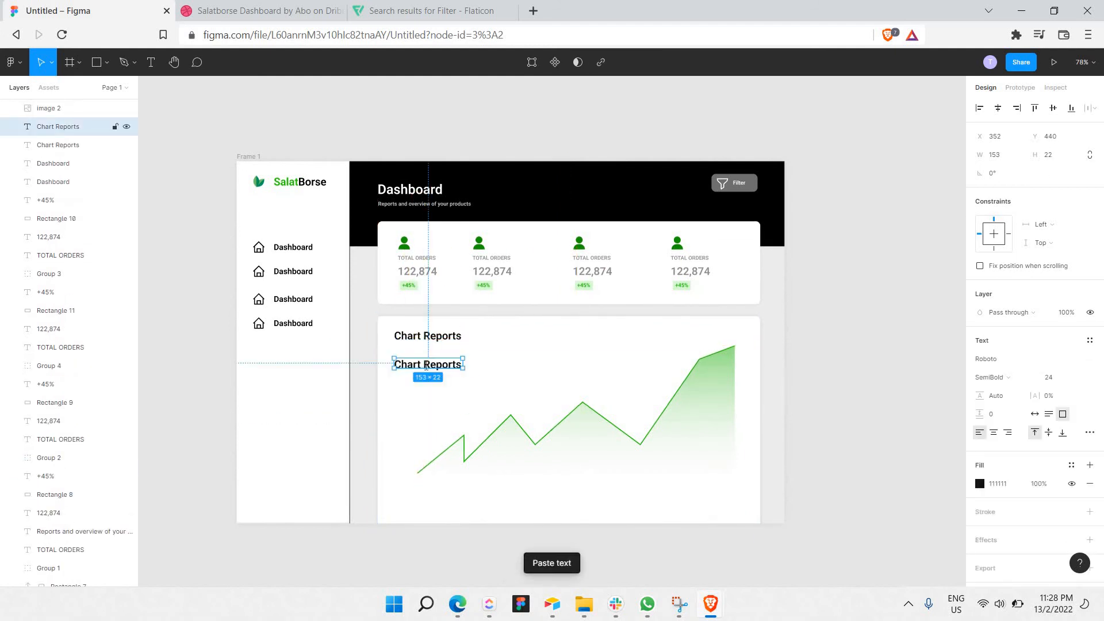
double_click(426, 367)
type("50")
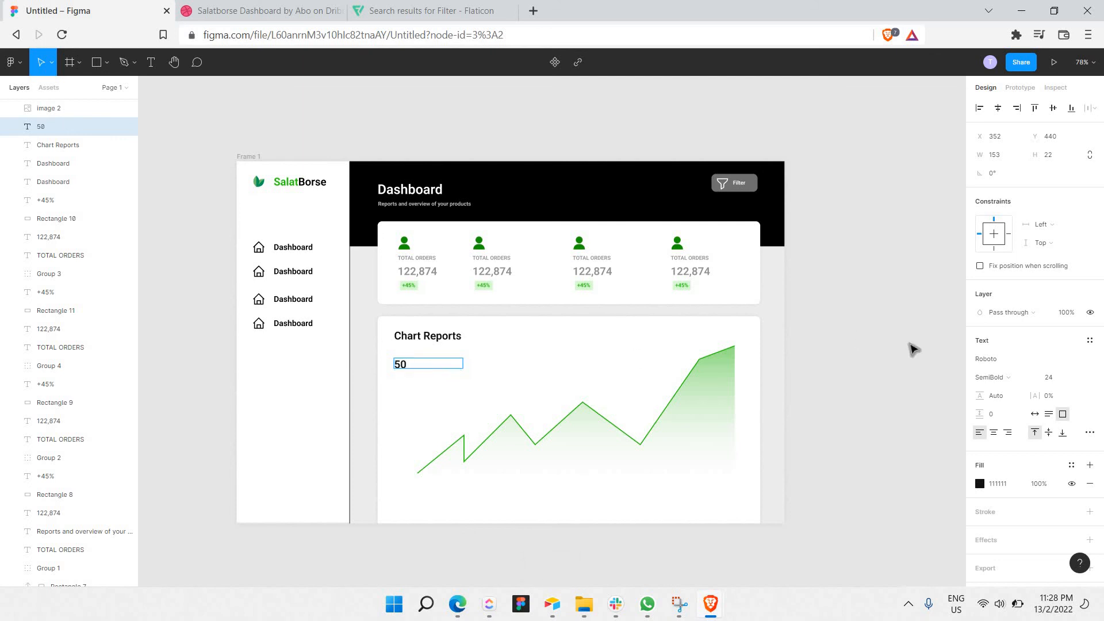
Set the font size of the 50 axis label to 18
left_click(1076, 378)
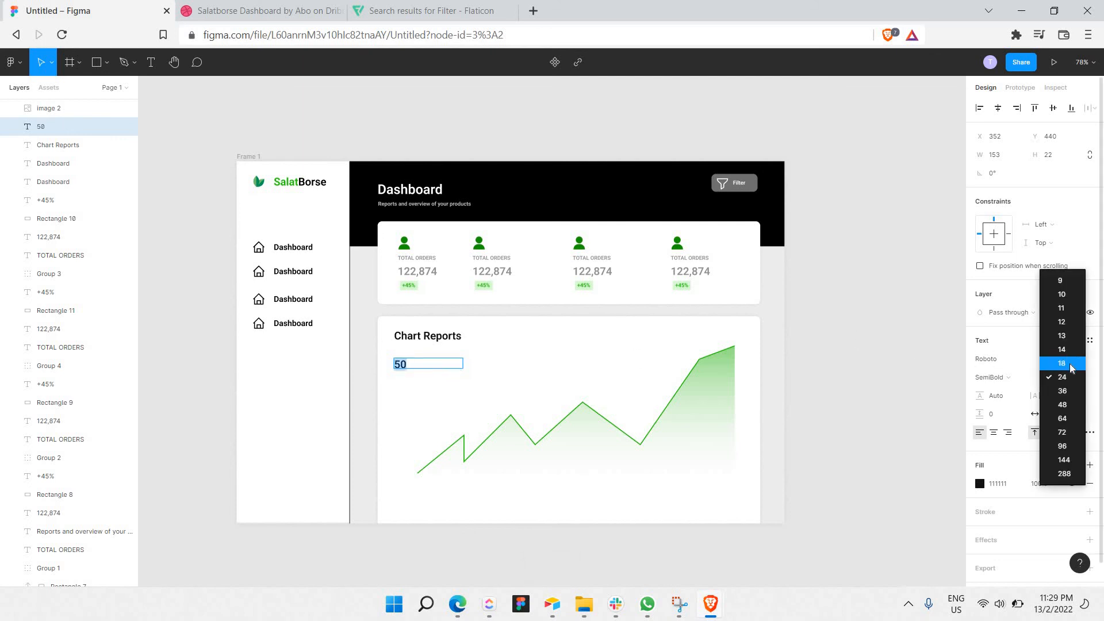
left_click(1064, 365)
left_click(443, 399)
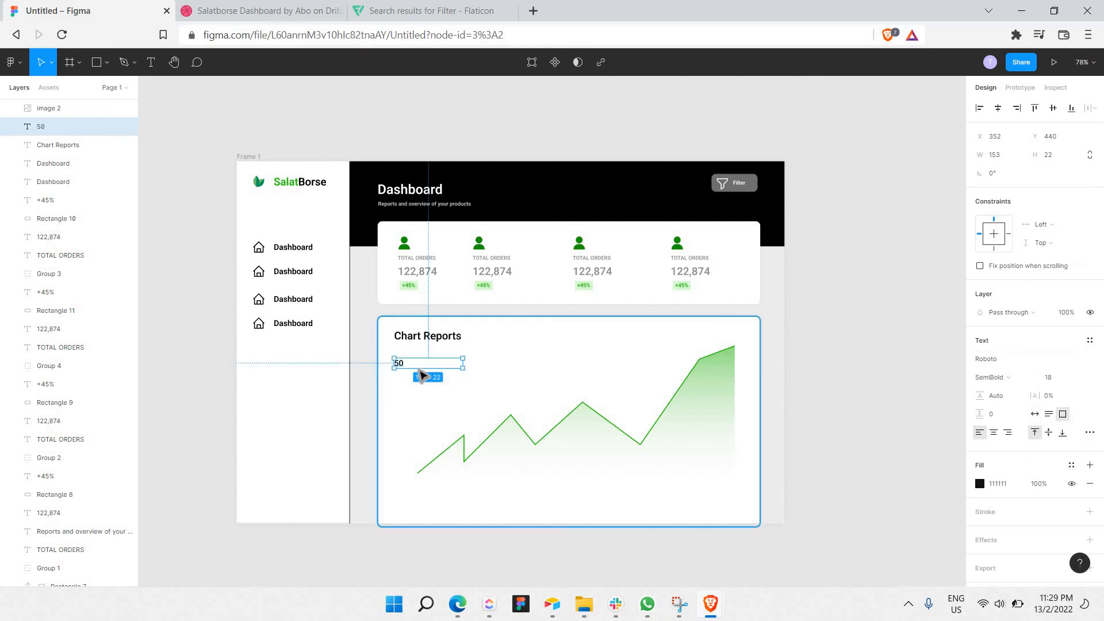
Duplicate the 50 label downward four times to form a column of five axis labels along the chart card's left side
left_click(402, 364)
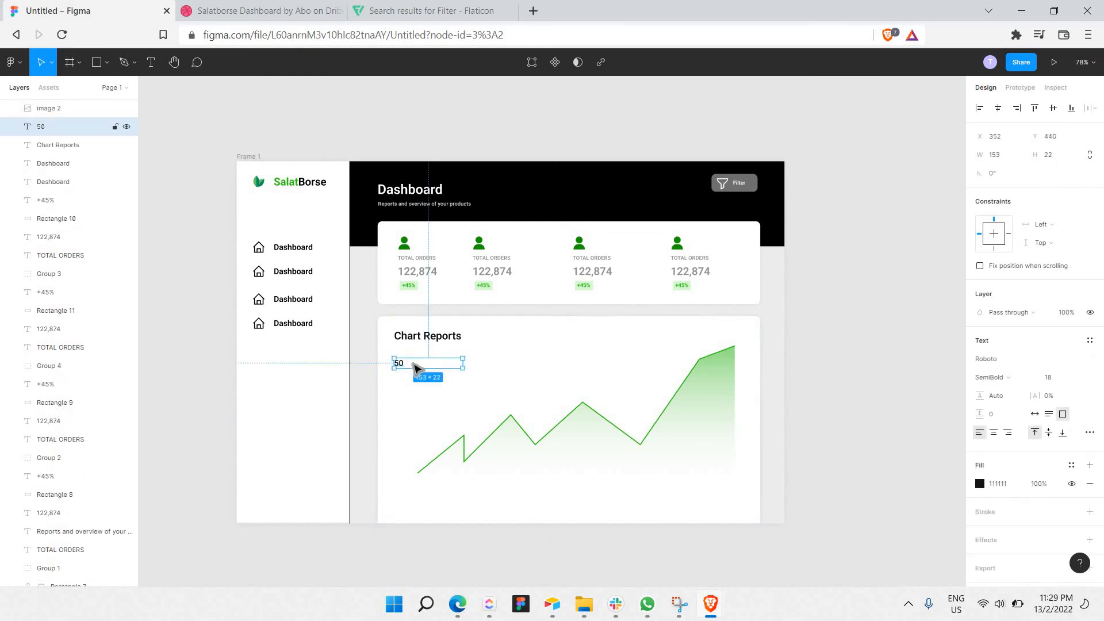
type("50")
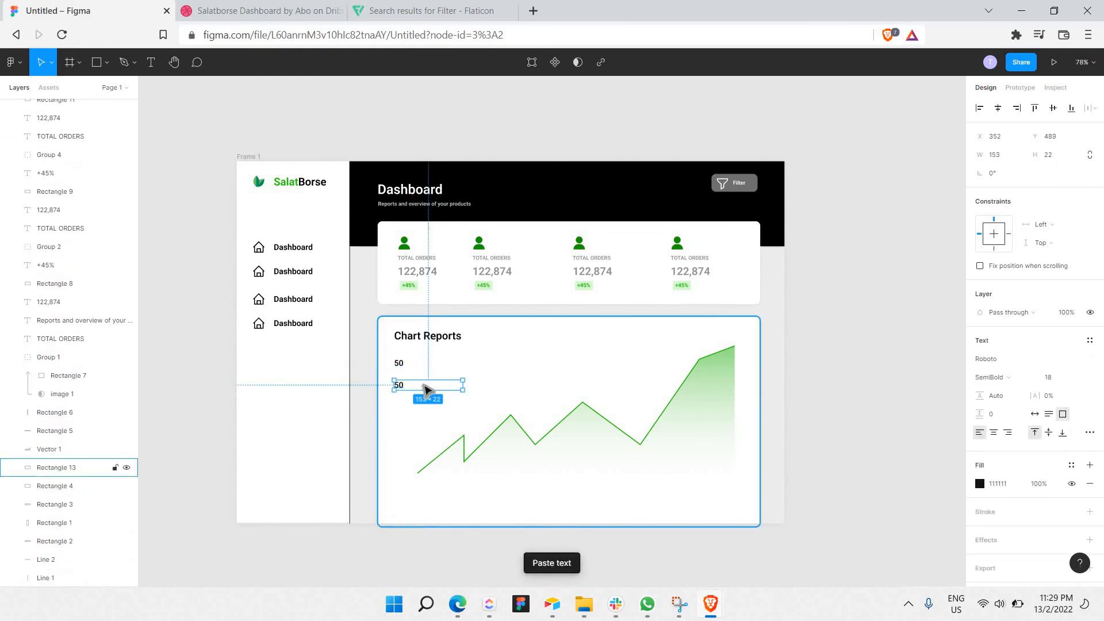
left_click_drag(428, 387, 444, 409)
left_click(399, 369)
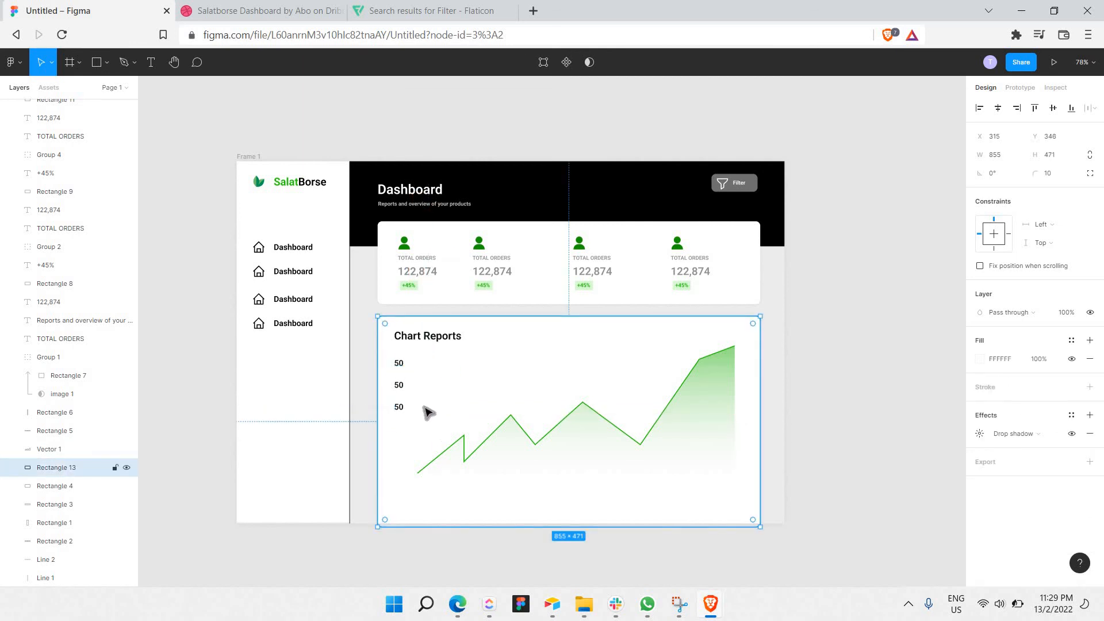
left_click_drag(387, 355, 428, 411)
left_click(411, 368)
mouse_move(402, 407)
left_mouse_down()
mouse_move(387, 382)
mouse_move(423, 409)
mouse_move(396, 398)
mouse_move(437, 450)
left_mouse_up()
left_click(387, 386)
key("Escape")
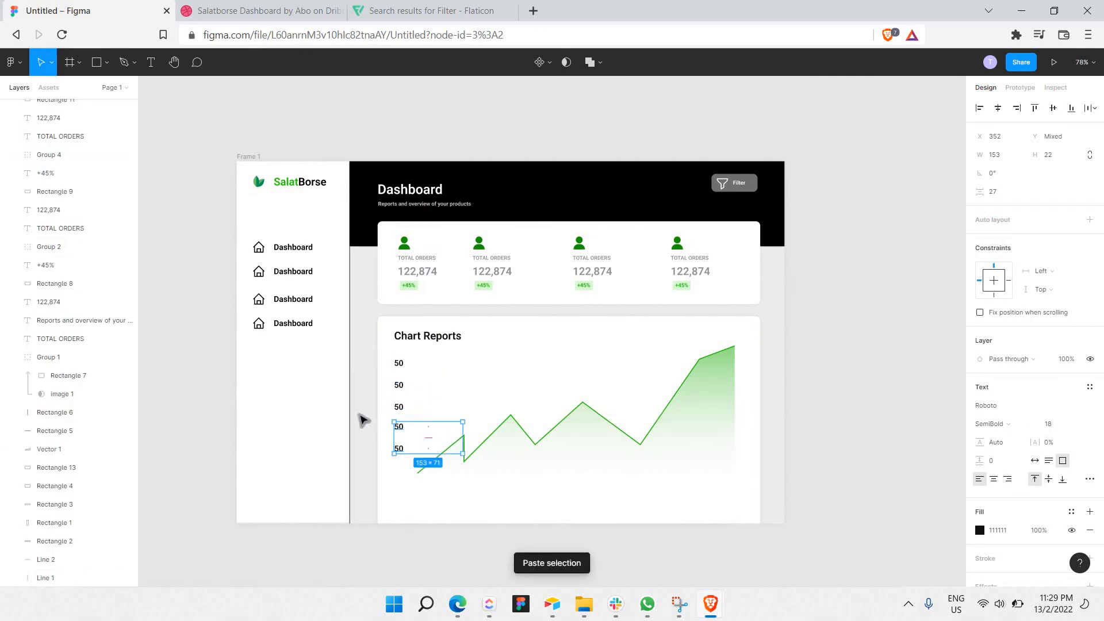
key("Escape")
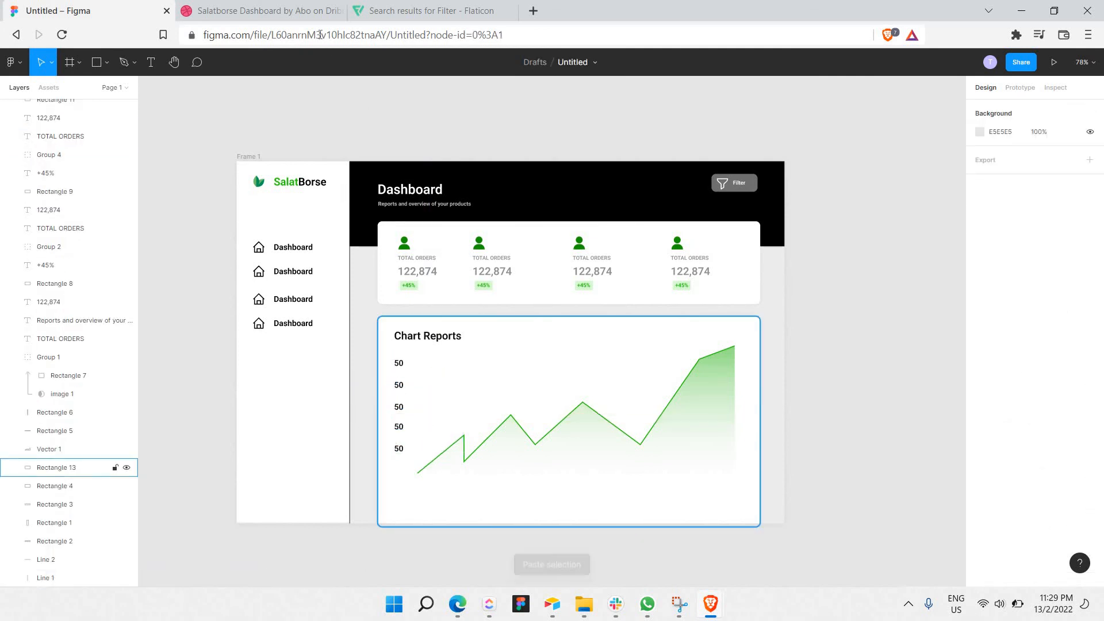
Check the Dribbble reference and duplicate the second 122,874 figure into the chart card beside the heading, at X 670, Y 382
left_click(258, 6)
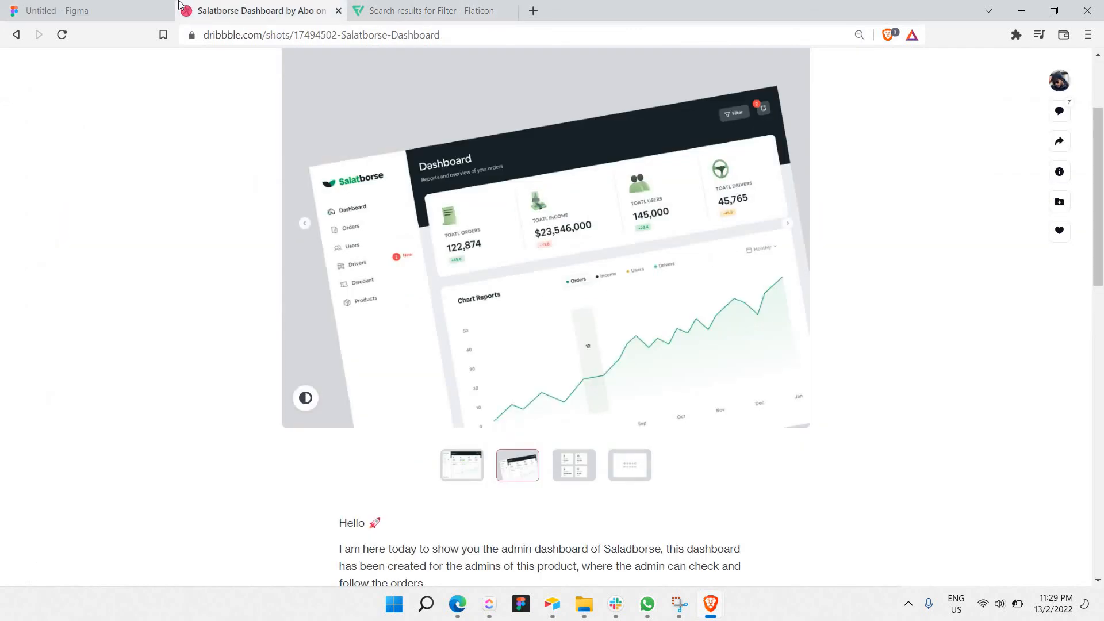
left_click(101, 6)
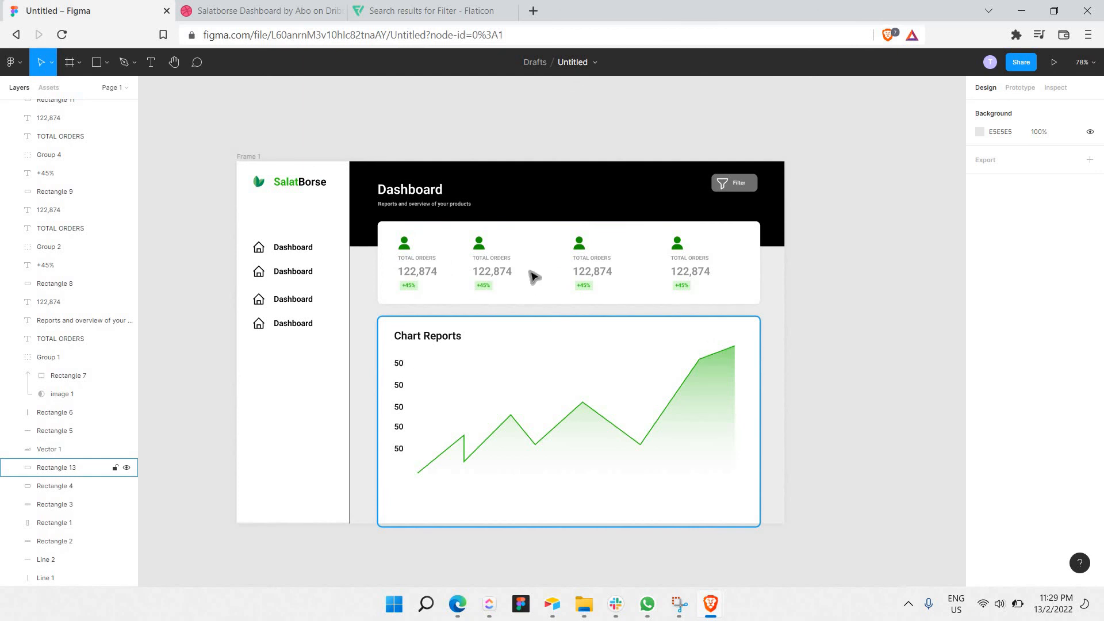
left_click(506, 279)
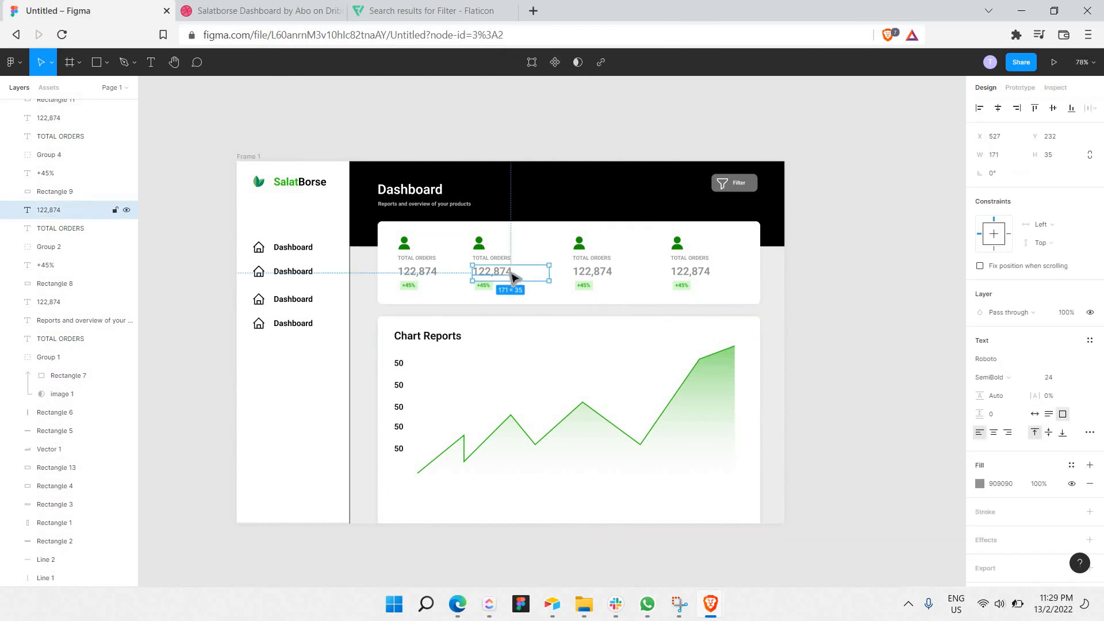
key("ctrl+v")
left_click_drag(510, 273, 574, 340)
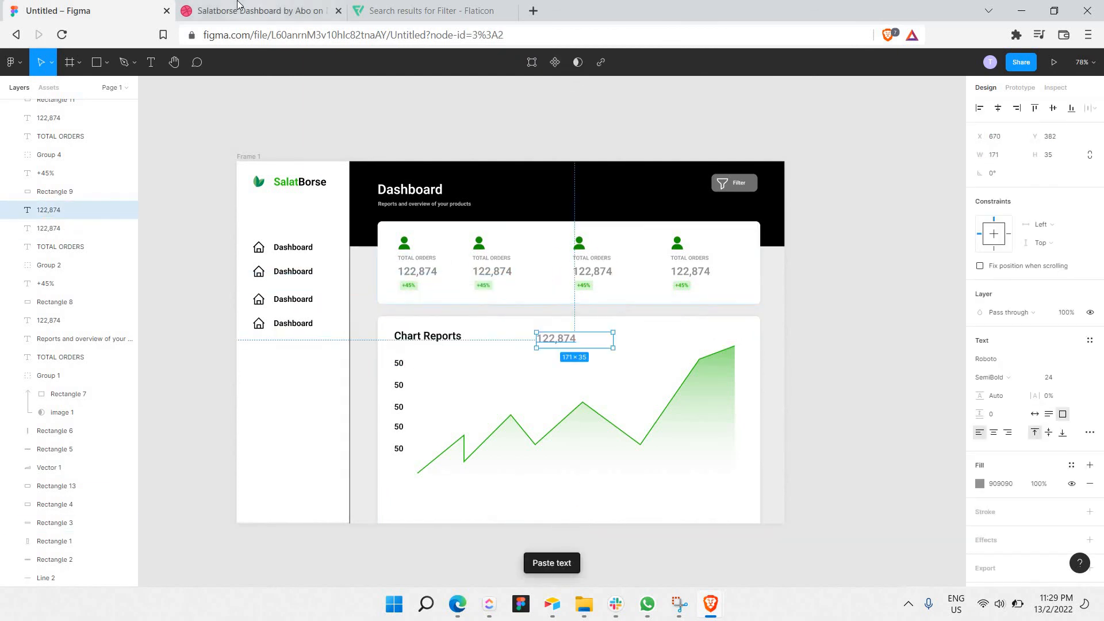
Change the copied figure's text in the chart card to "orders" and compare it with the Dribbble reference's chart legend
left_click(237, 4)
key("ctrl+shift+Tab")
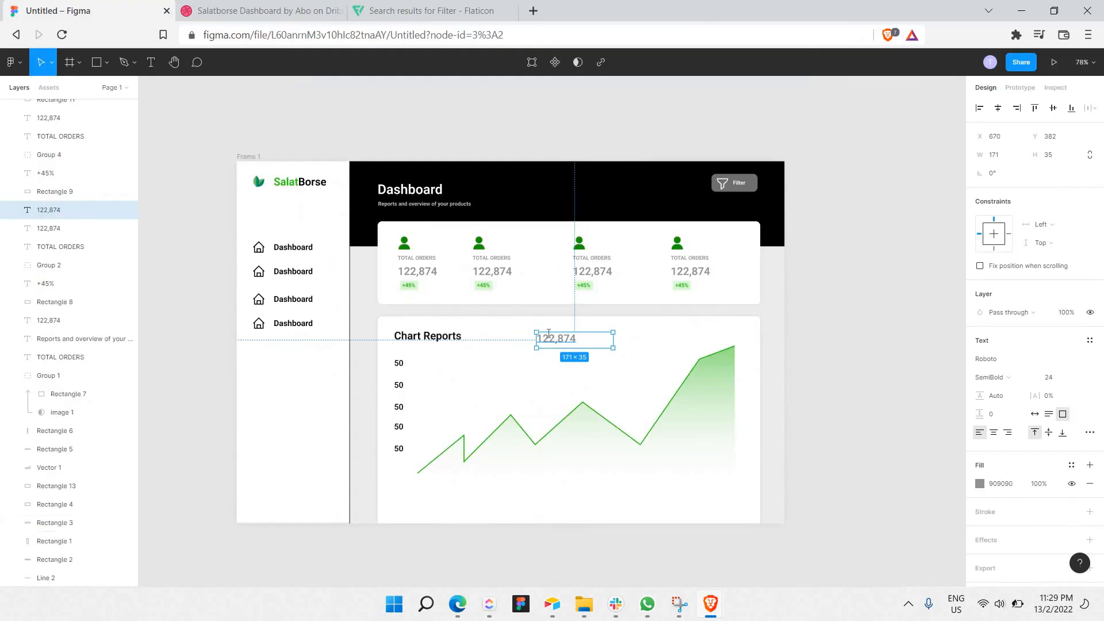
double_click(548, 334)
type("orders")
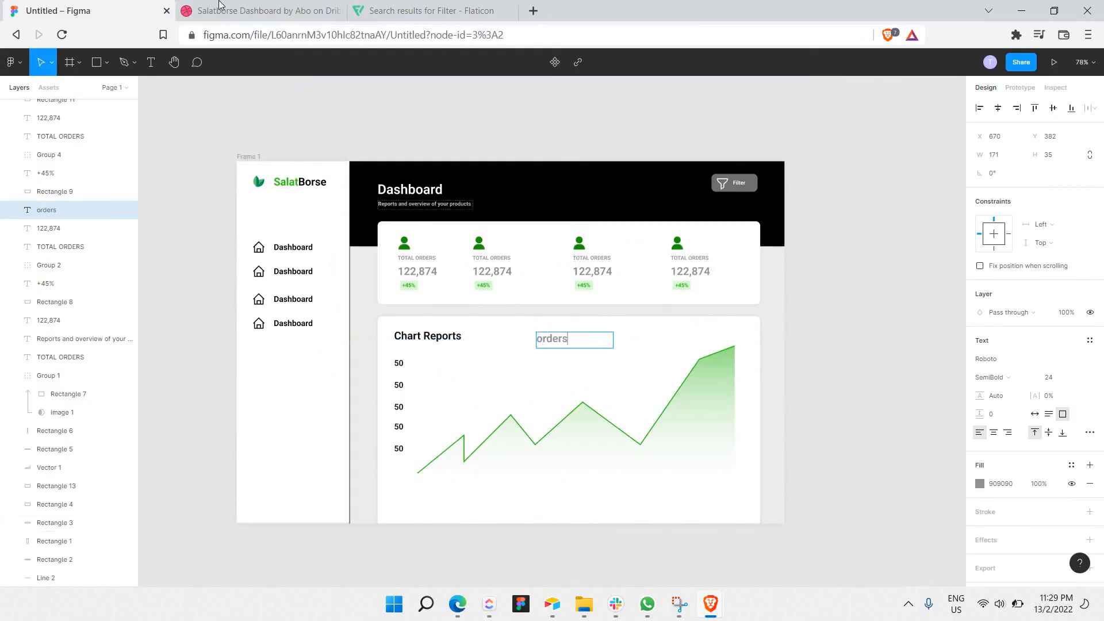
left_click(218, 5)
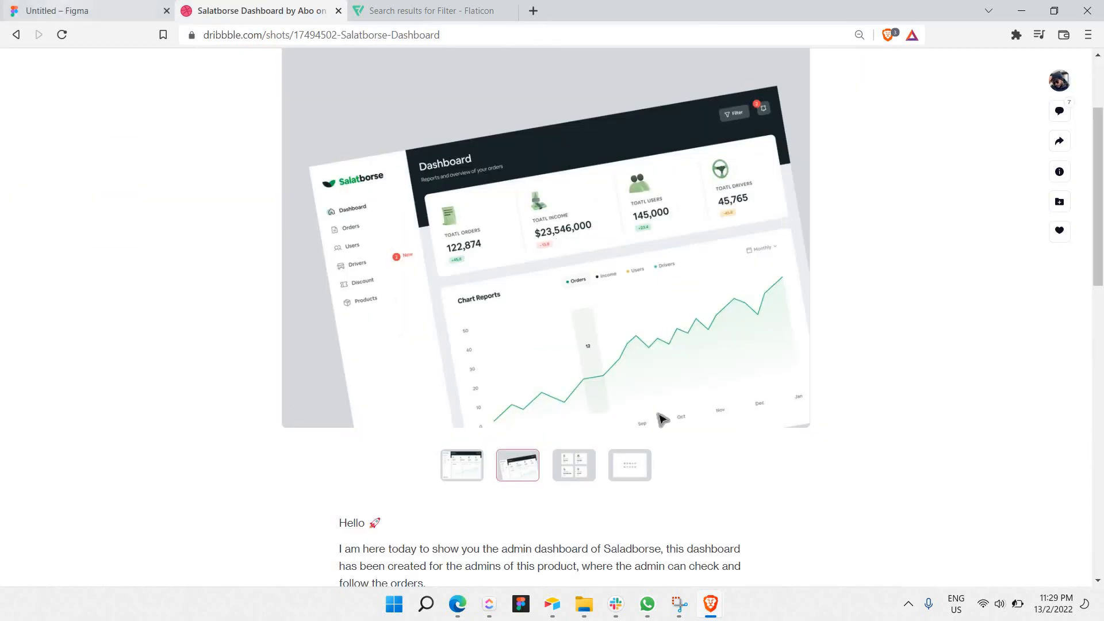
Return to the Figma file, capitalise the chart legend text as "Orders" and set its font weight to Medium
key("ctrl+shift+Tab")
scroll(572, 367, "up", 5)
left_click_drag(489, 288, 441, 298)
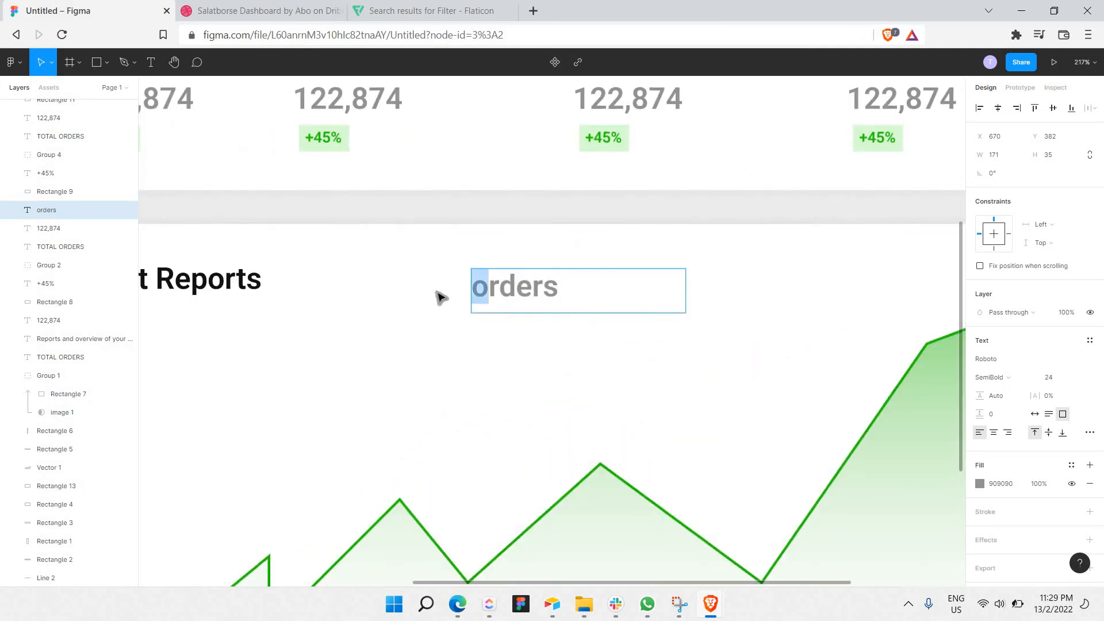
type("O")
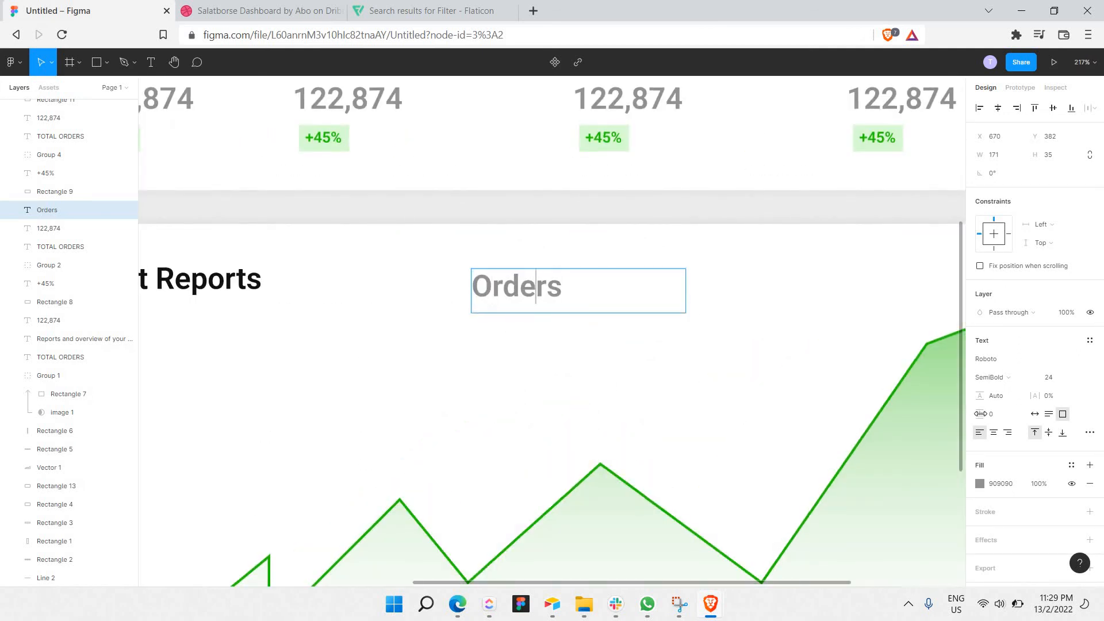
key("ctrl+a")
left_click(1003, 377)
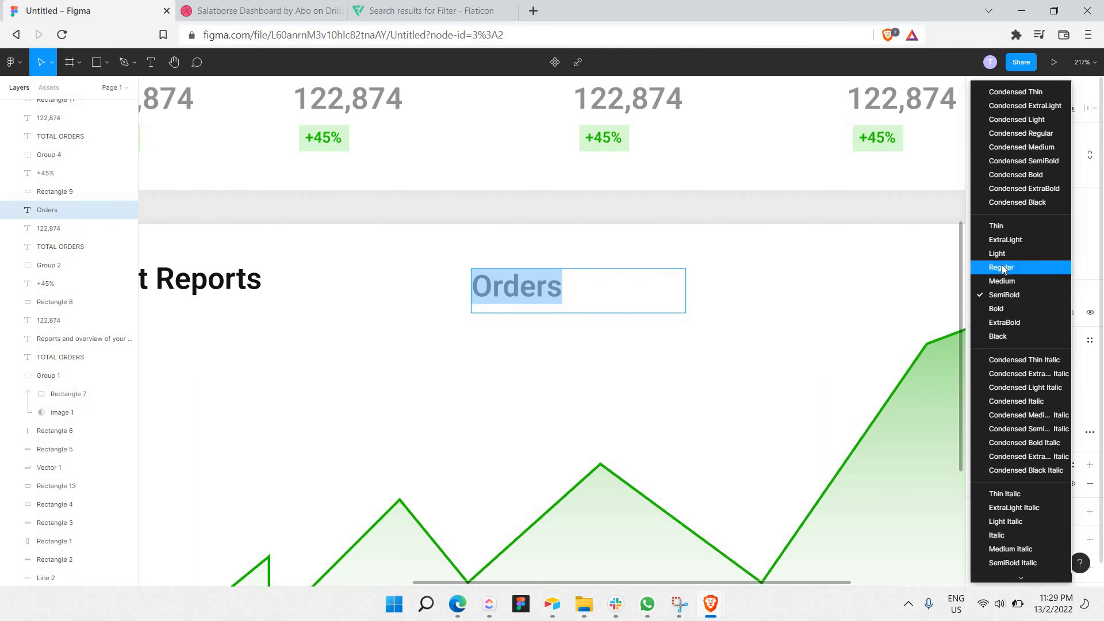
left_click(1001, 281)
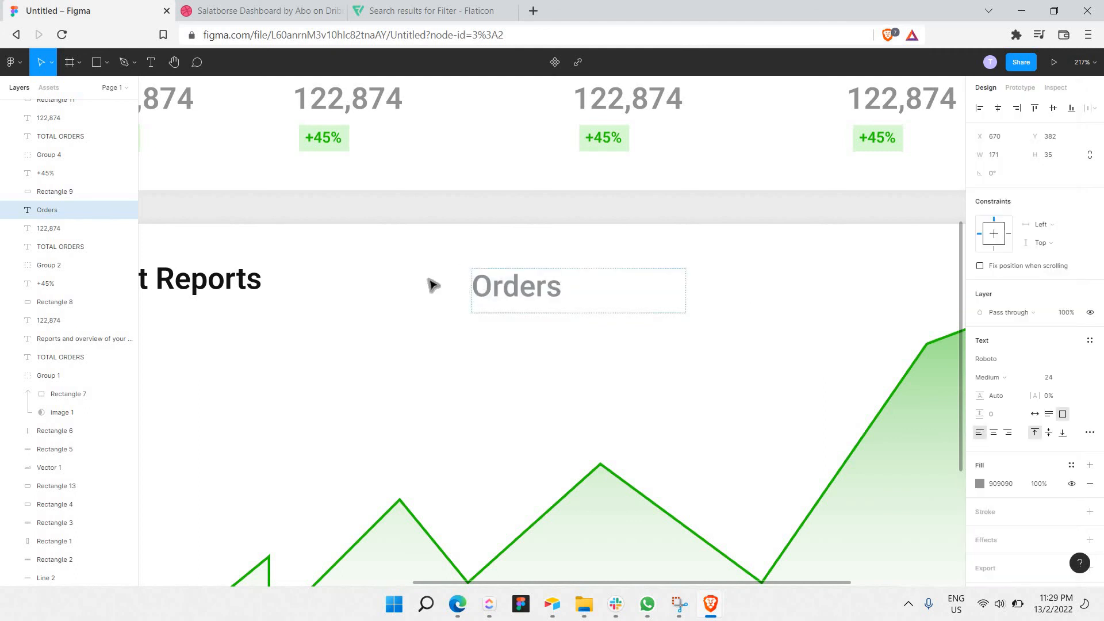
left_click(404, 284)
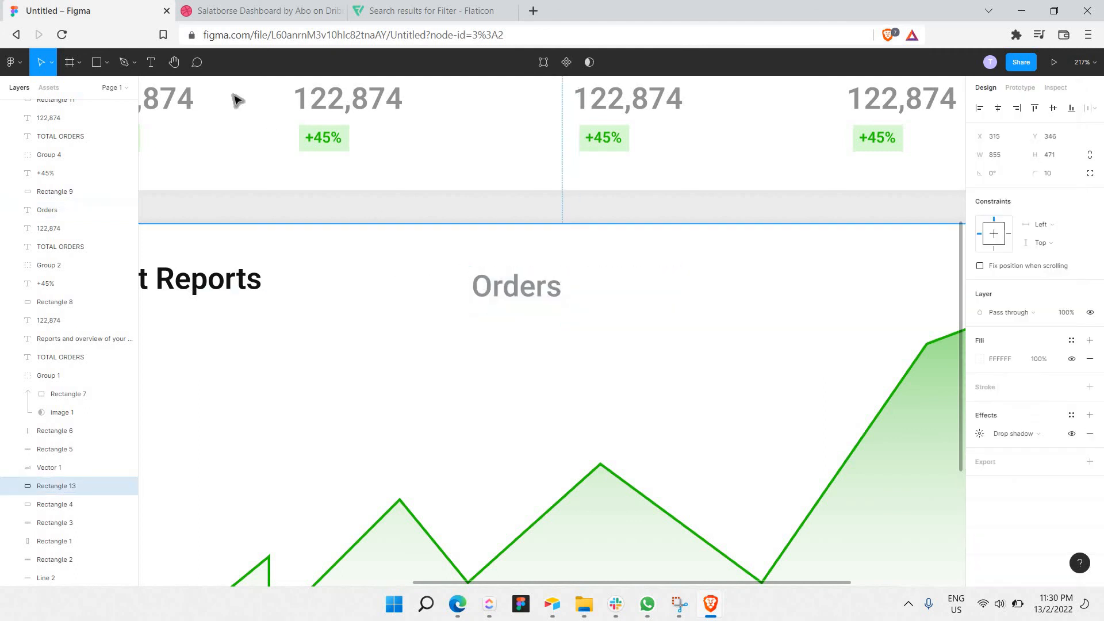
Draw an 11 × 11 green circle just before the Orders legend text and move the text up to Y 381
left_click(102, 63)
left_click(117, 131)
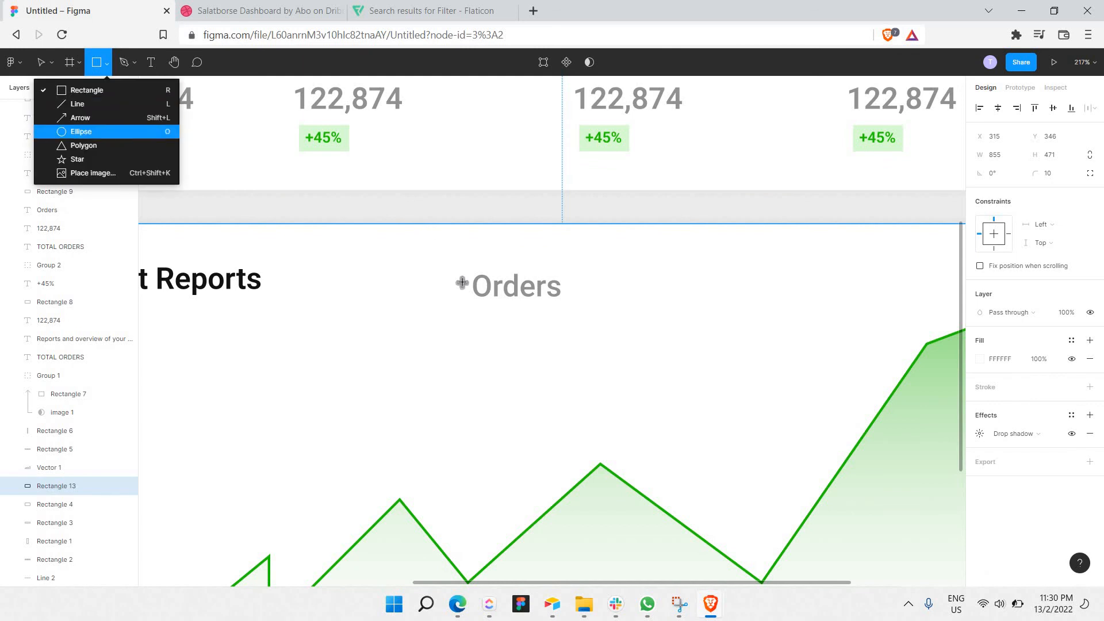
left_click_drag(449, 292, 462, 278)
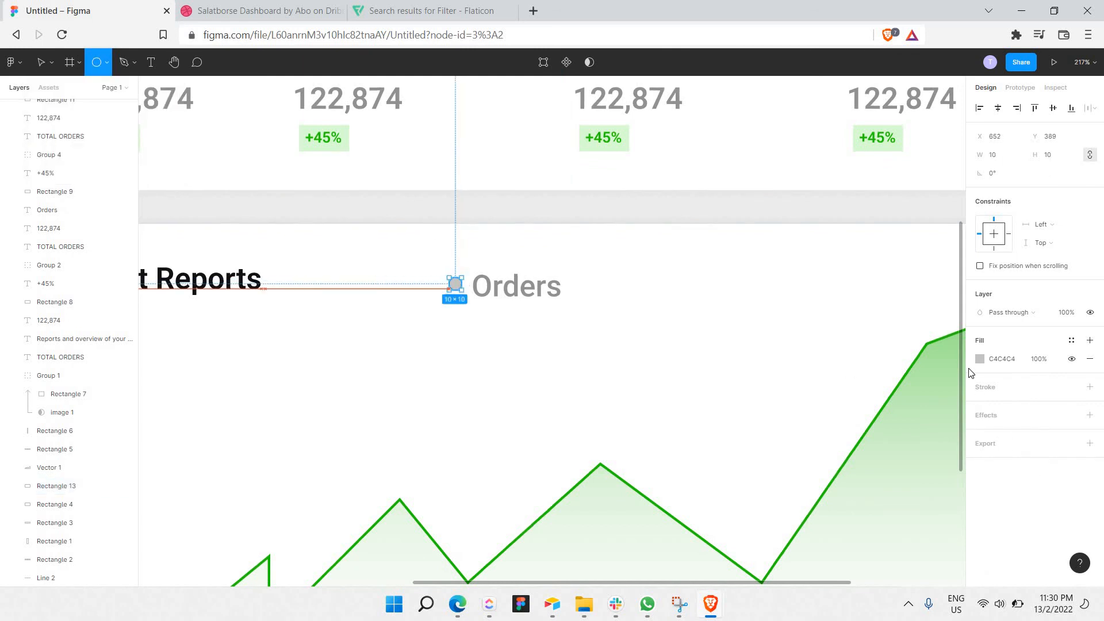
left_click(981, 360)
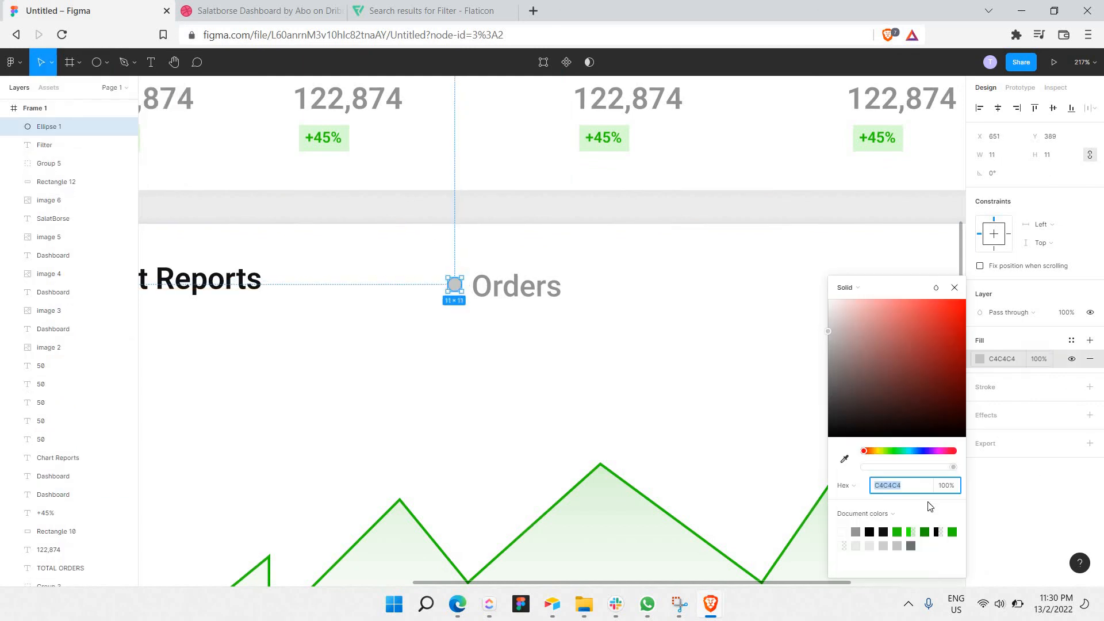
left_click(954, 531)
key("Escape")
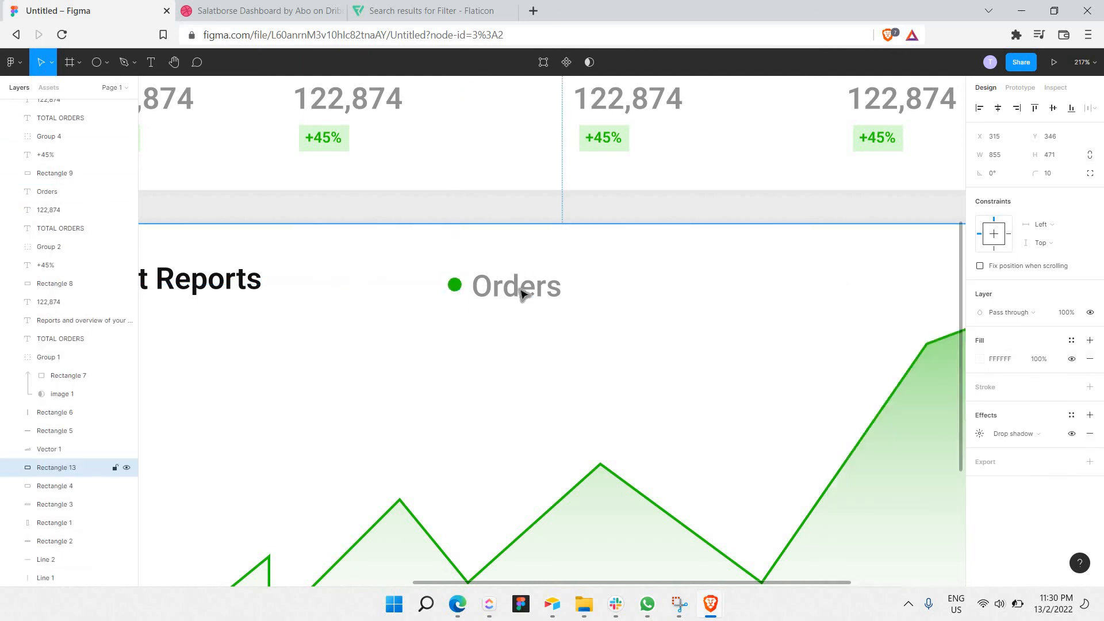
left_click_drag(524, 290, 517, 296)
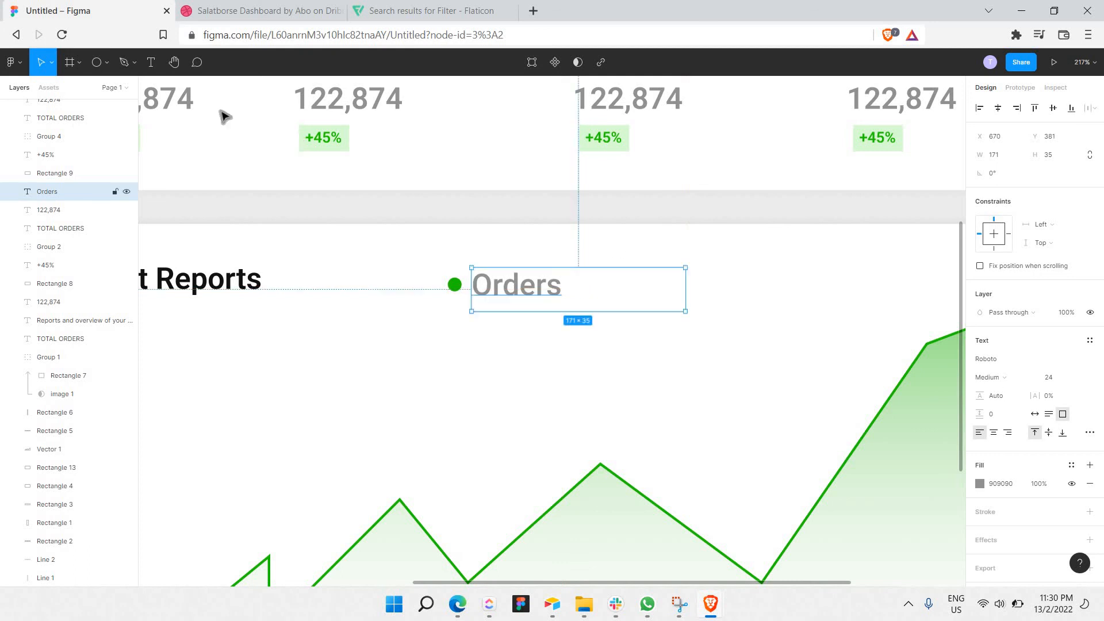
Draw a 136 × 39 rectangle around the Orders legend item and set its fill opacity to 0%
left_click(79, 62)
left_click(107, 62)
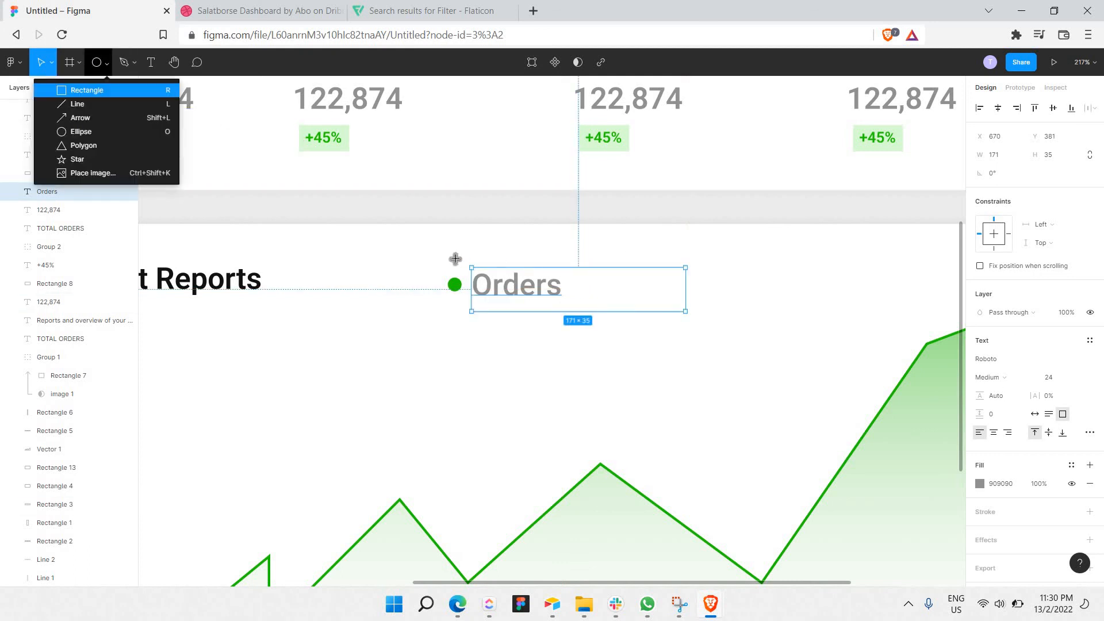
key("r")
left_click_drag(584, 311, 415, 262)
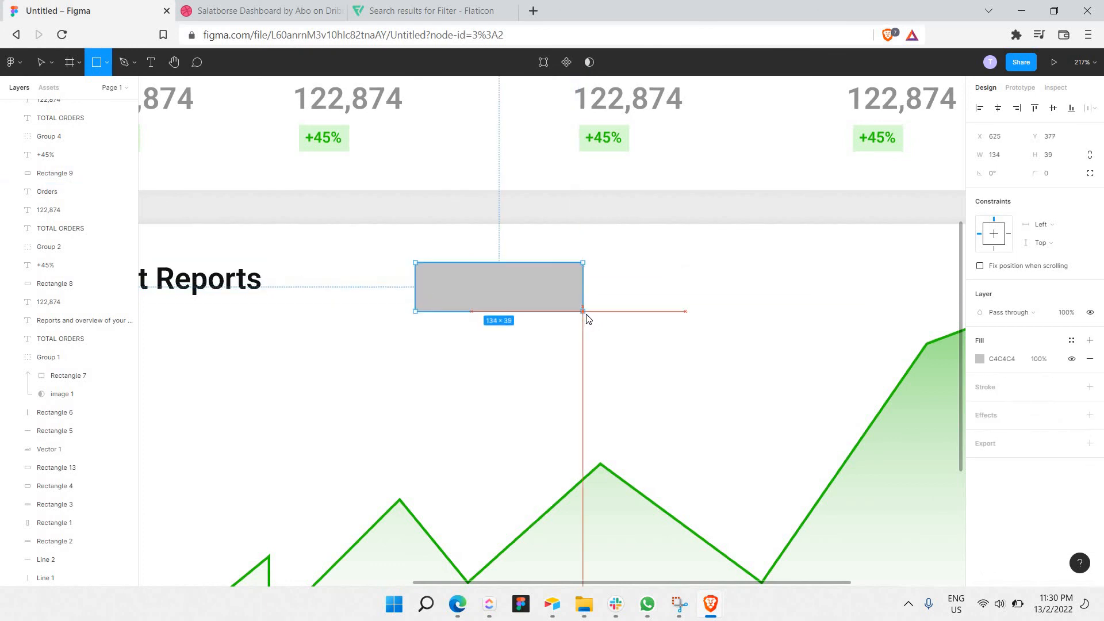
left_click(980, 359)
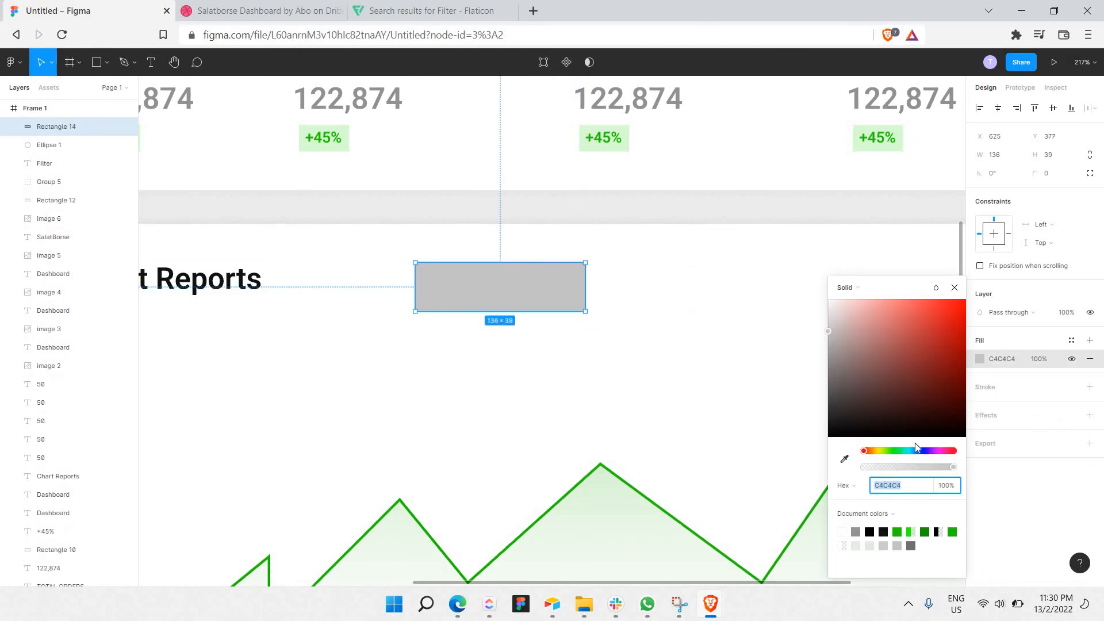
left_click_drag(886, 466, 843, 463)
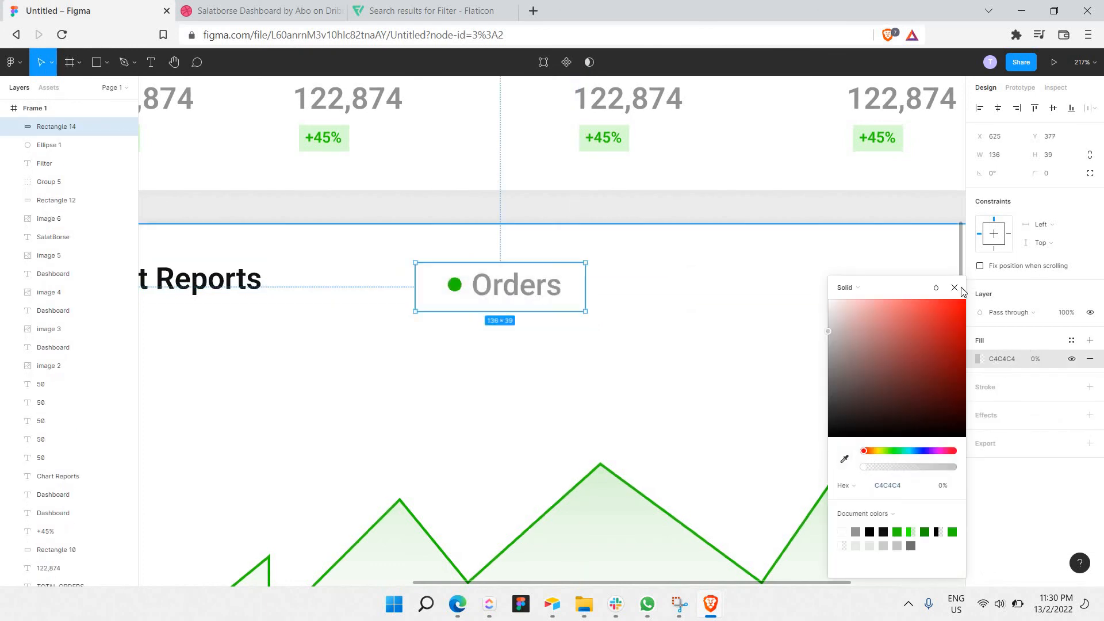
Give the rectangle around Orders a 1-wide inside stroke in B4B4B4 and move the rectangle to X 630, Y 375
left_click(991, 386)
left_click(991, 389)
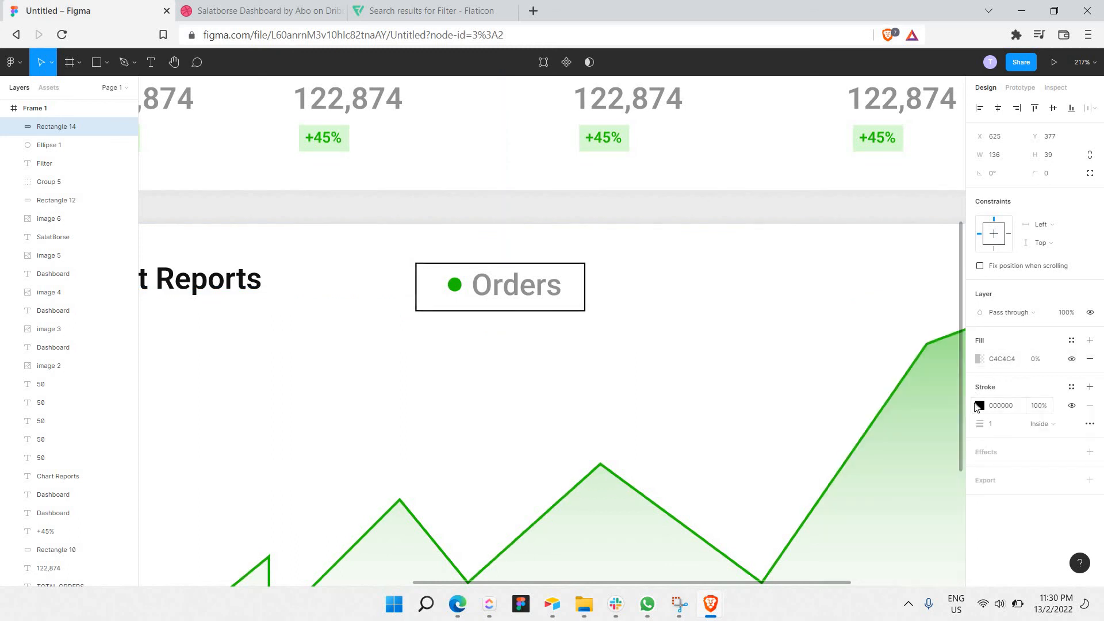
left_click(978, 405)
left_click_drag(908, 371, 635, 344)
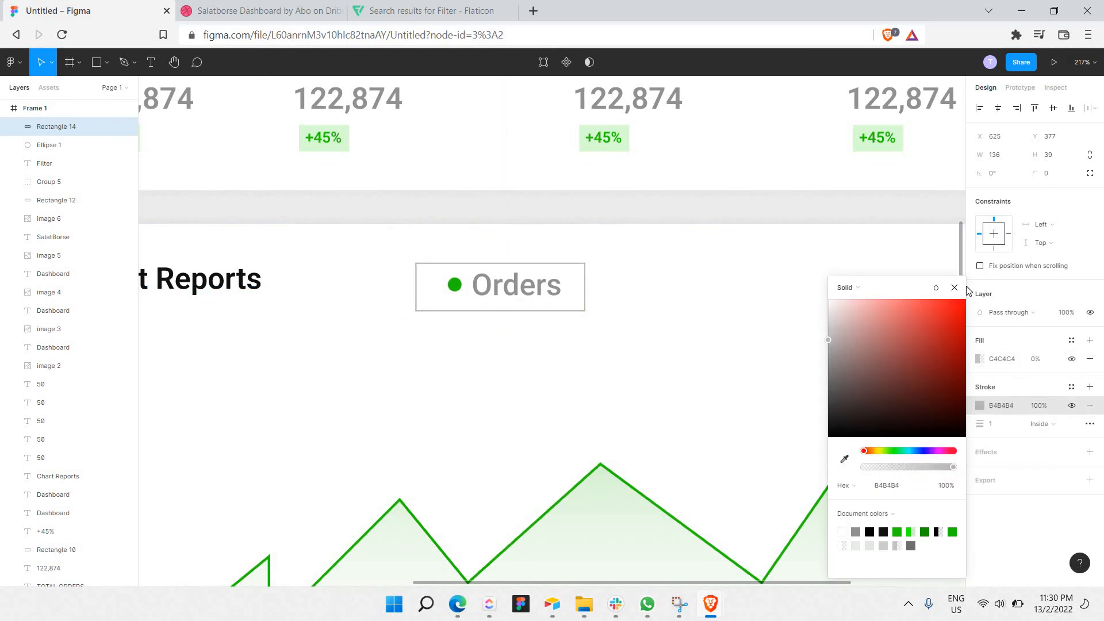
key("Escape")
left_click(574, 304)
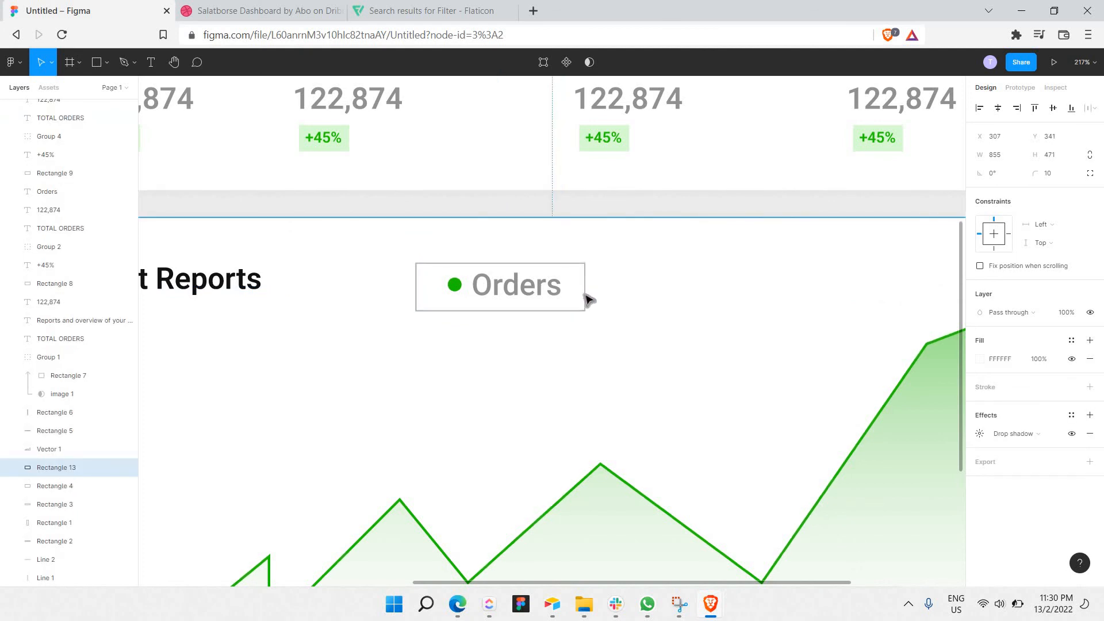
left_click(578, 294)
left_click_drag(580, 295, 549, 287)
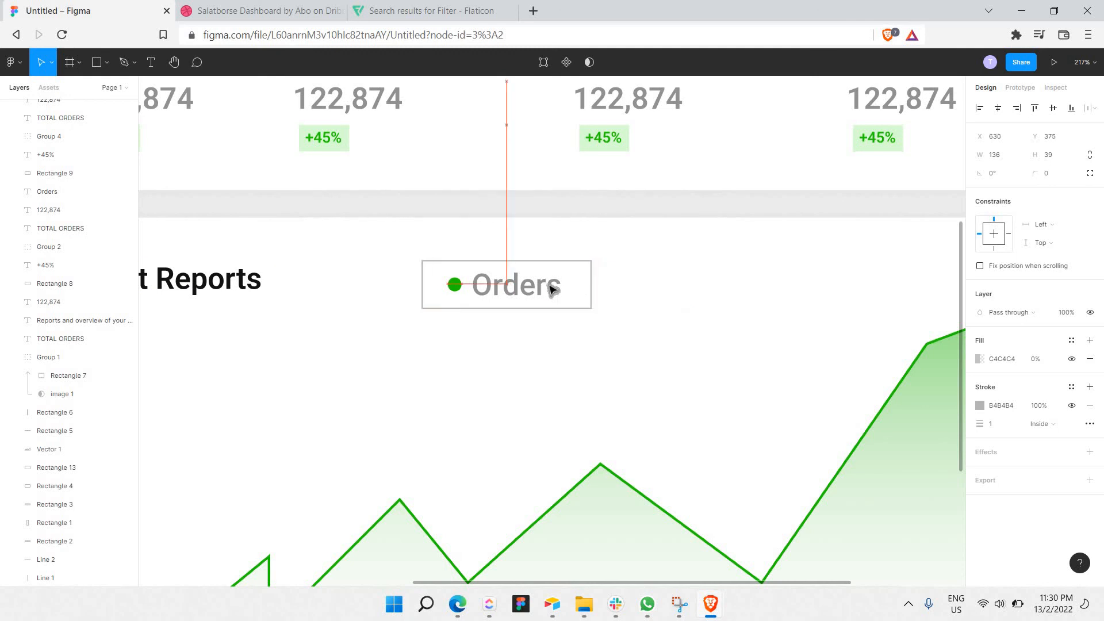
Set the Orders legend text to Regular, size 18, and reposition it to X 671, Y 383 beside the green circle
left_click(549, 287)
key("Return")
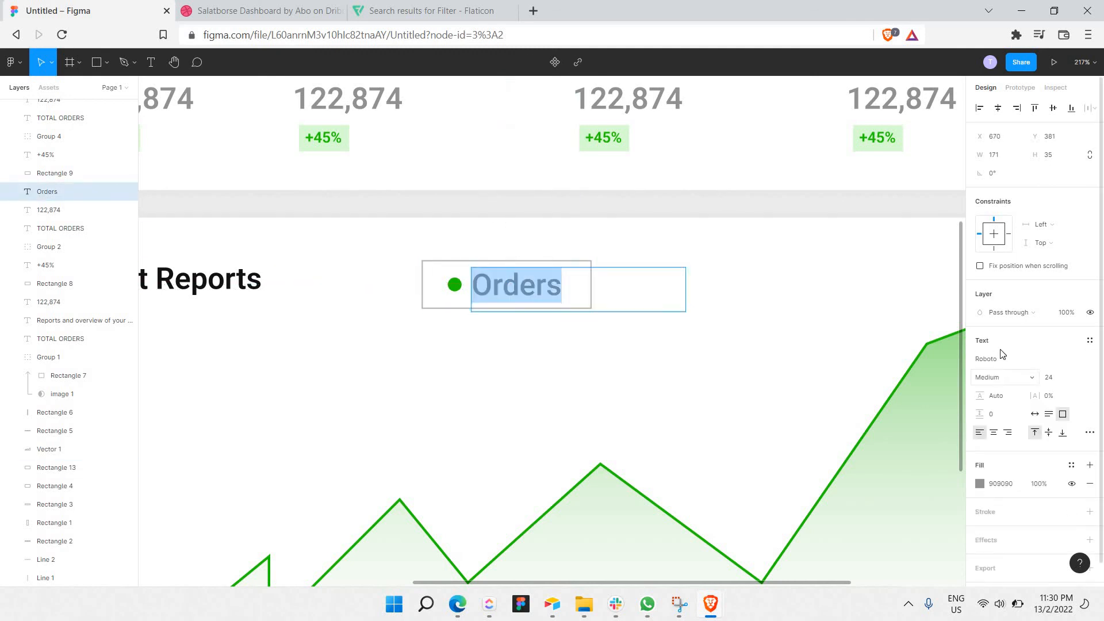
left_click(1005, 378)
left_click(1006, 264)
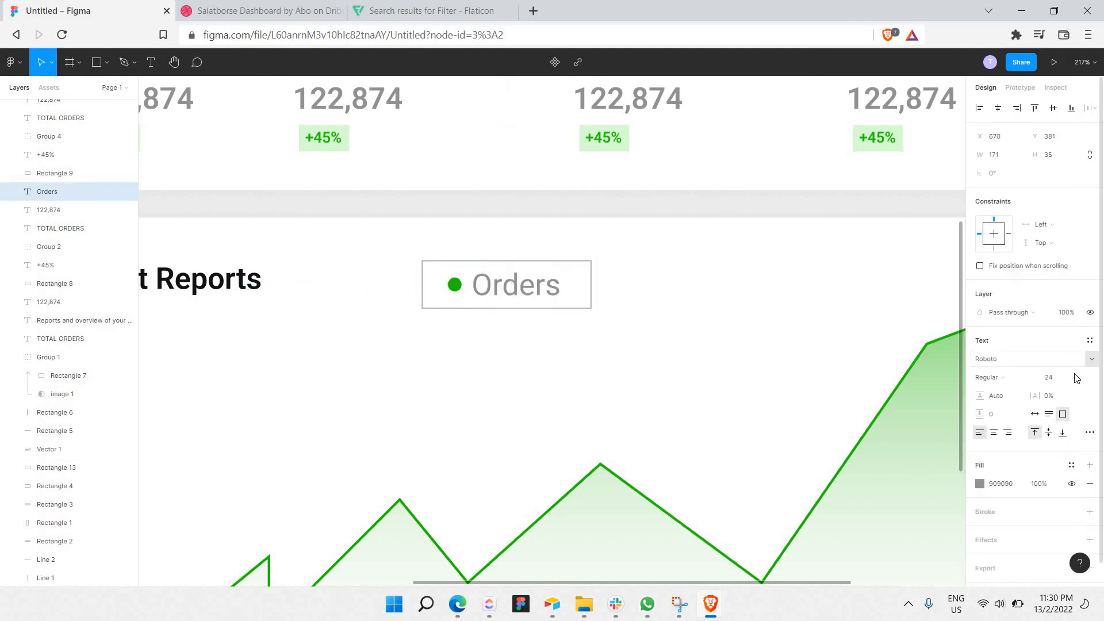
left_click(1078, 377)
left_click(1073, 363)
left_click(581, 346)
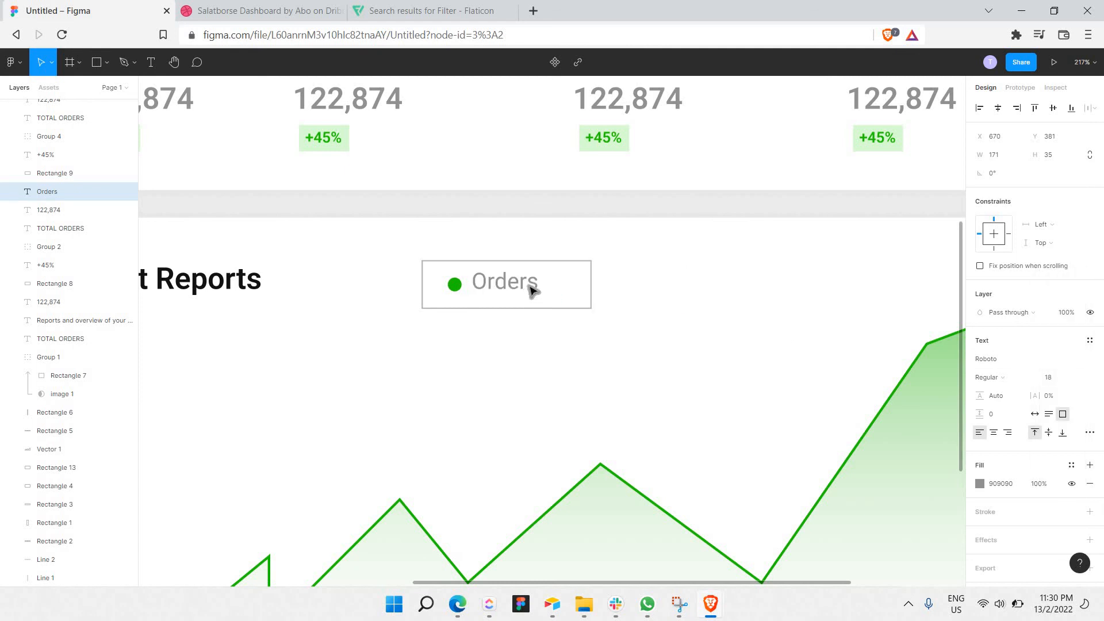
left_click_drag(537, 289, 539, 291)
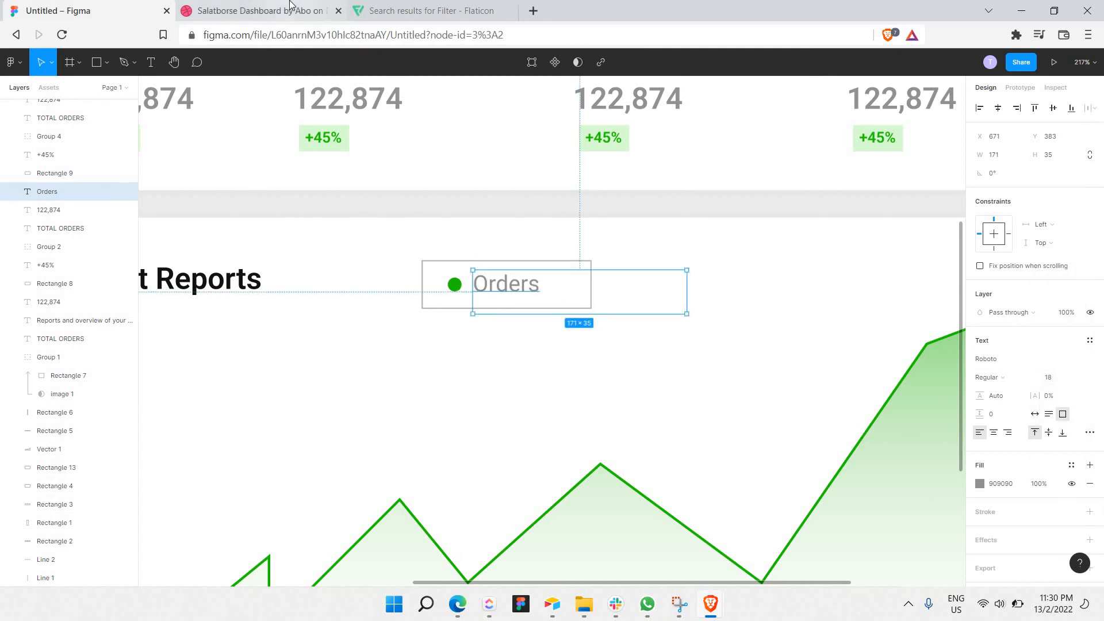
Check the Dribbble reference's legend and set the corner radius of the Orders outline rectangle to 10
left_click(290, 6)
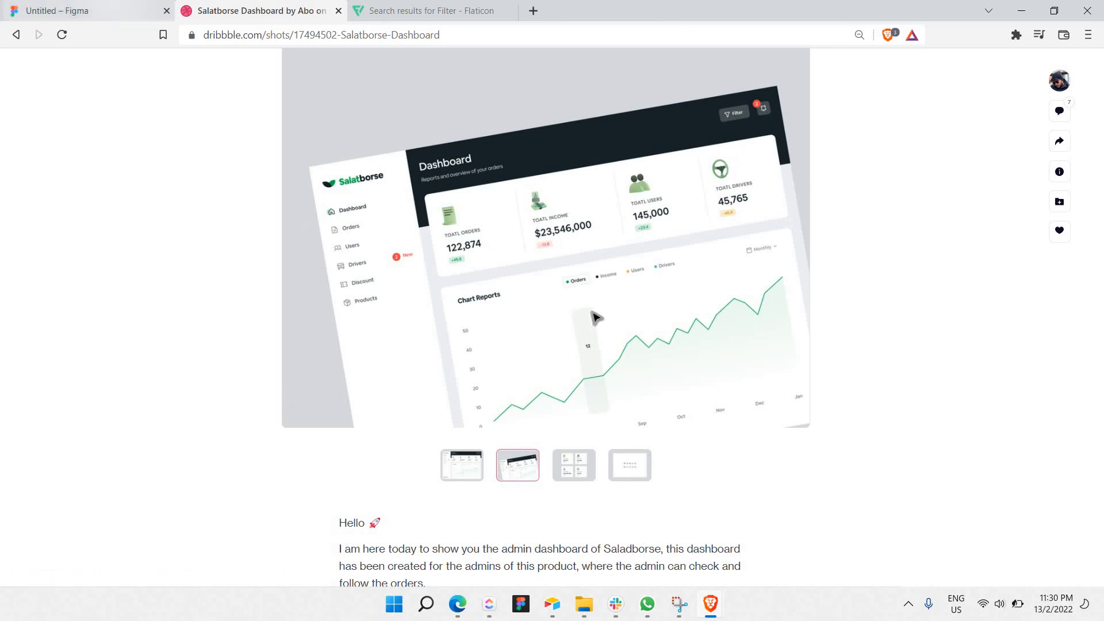
left_click(104, 5)
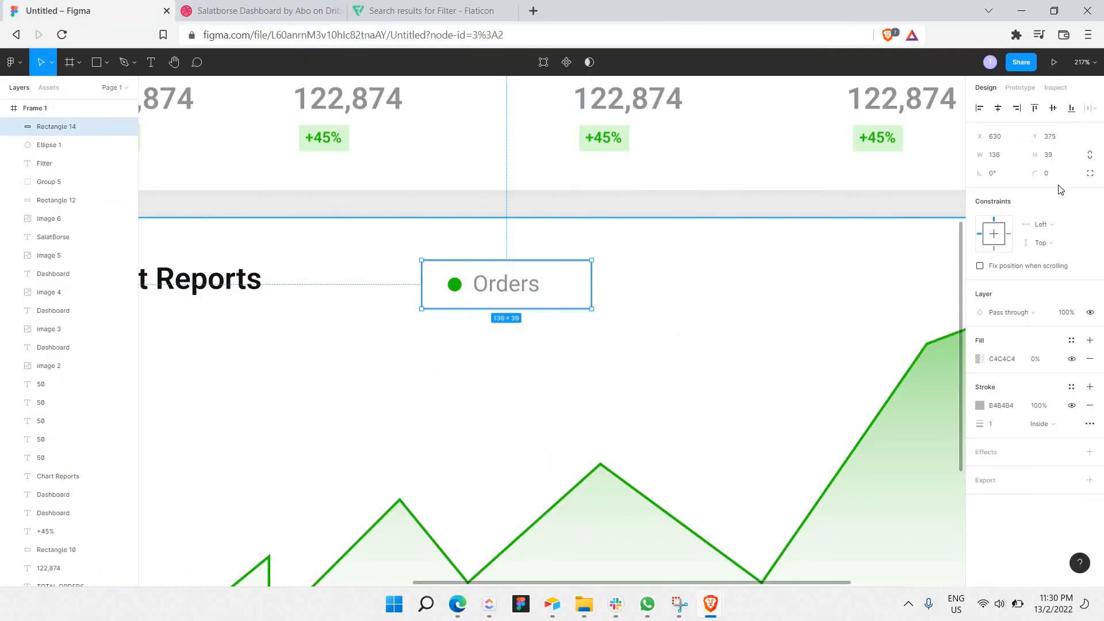
left_click(1051, 173)
type("10")
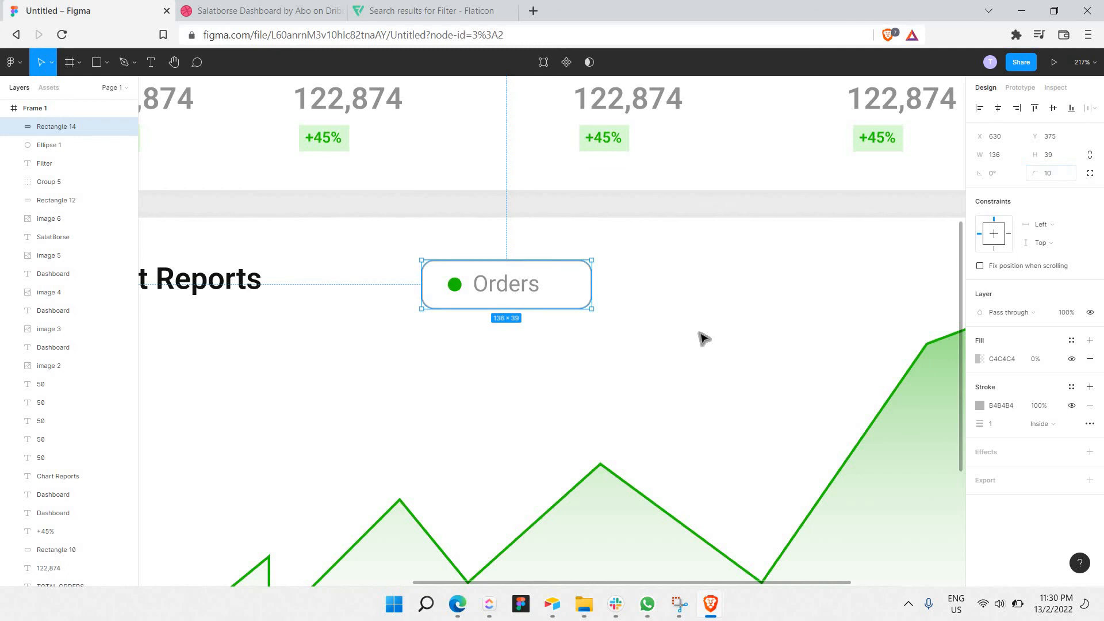
left_click(746, 363)
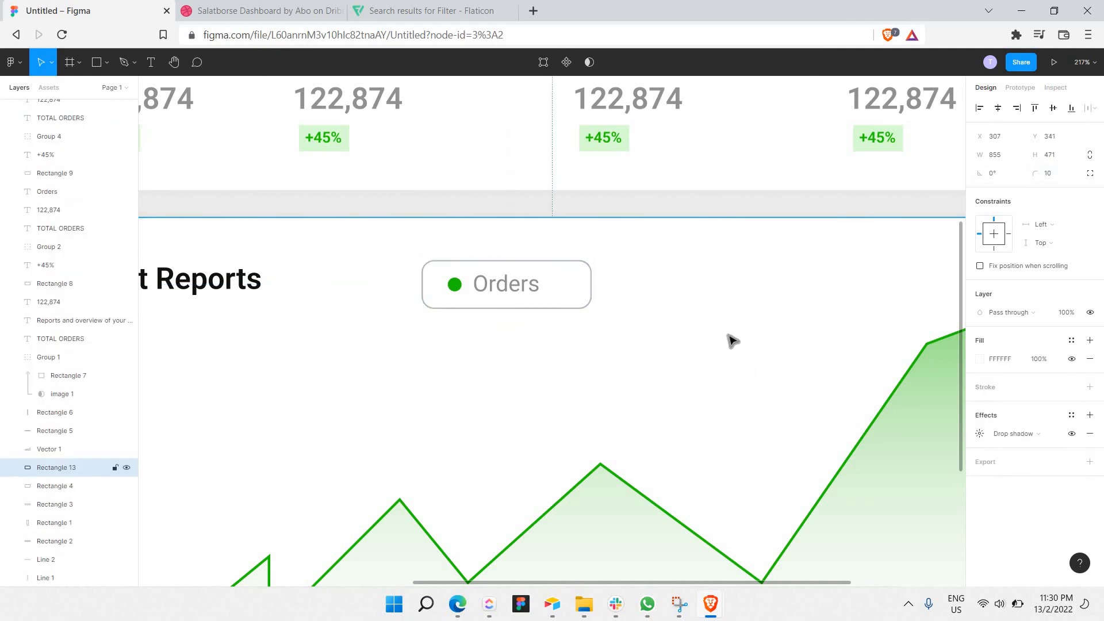
scroll(535, 296, "right", 5)
scroll(198, 249, "left", 1)
left_click_drag(196, 247, 225, 246)
left_click(233, 250)
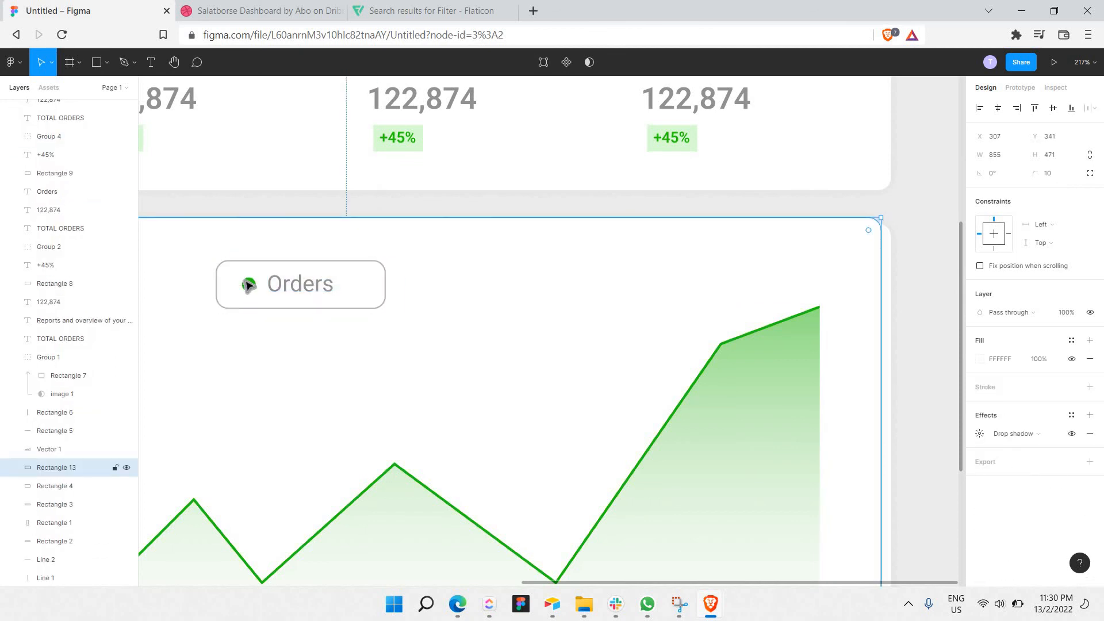
left_click(301, 288, "shift")
left_click(301, 284, "shift")
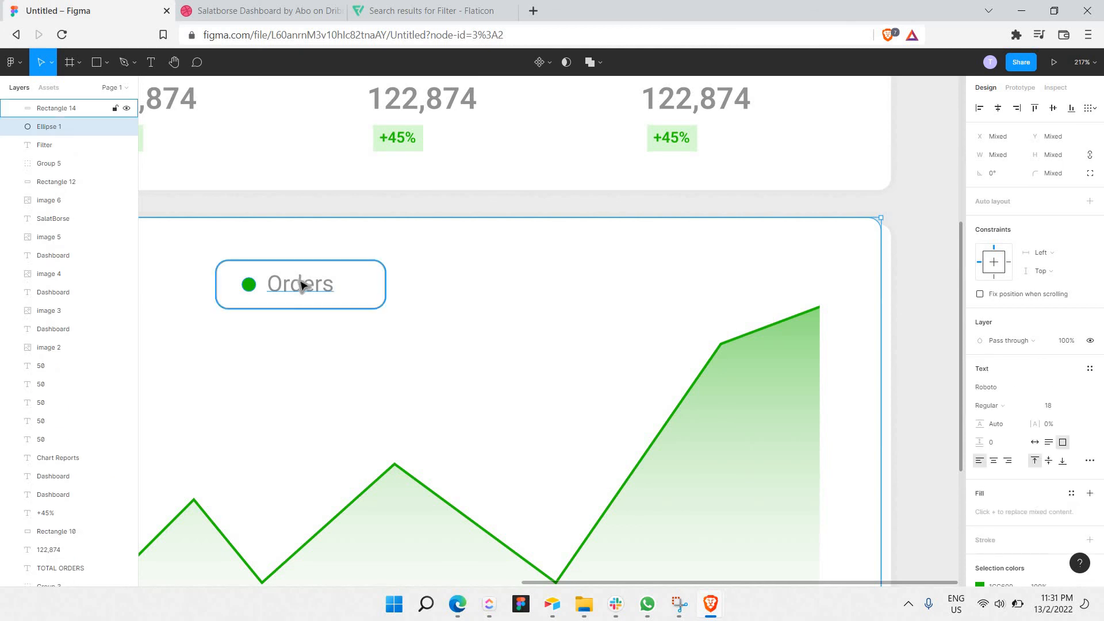
key("ctrl+c")
key("ctrl+v")
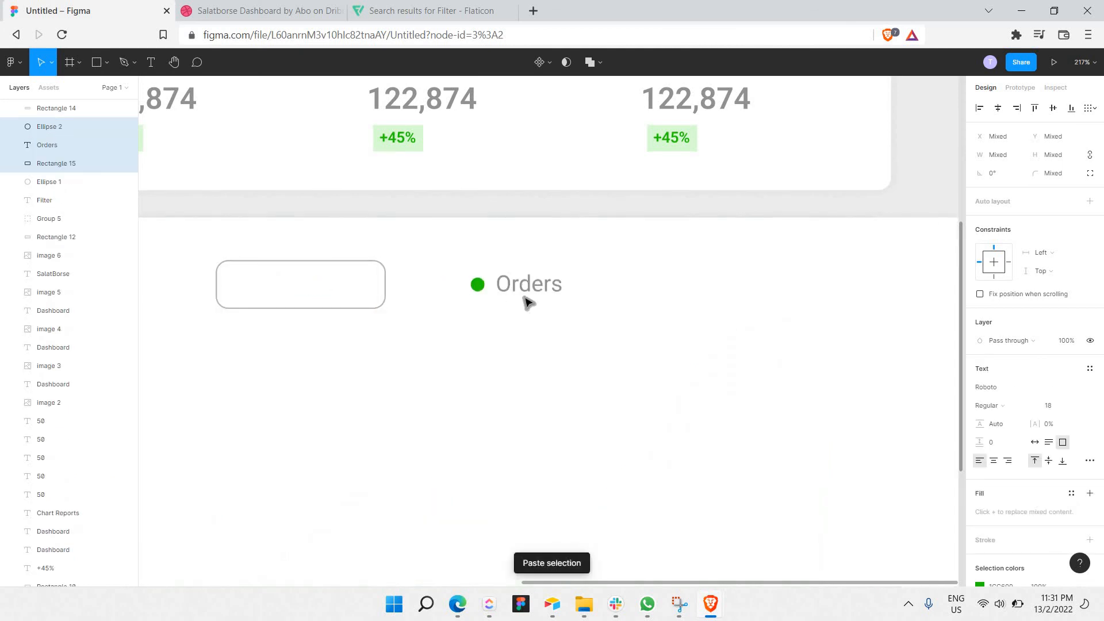
key("ctrl+z")
key("ctrl+z")
Duplicate the green circle and Orders text twice, placing the copies in a row after the outlined legend item
left_click(315, 286)
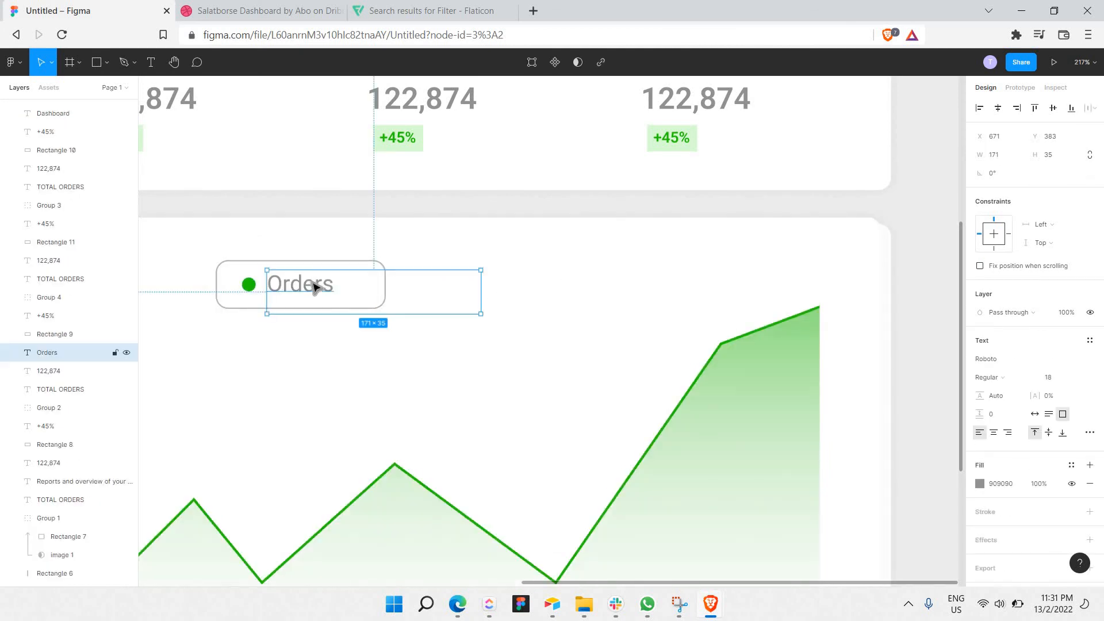
left_click(248, 284, "shift")
key("ctrl+v")
left_click_drag(310, 293, 482, 294)
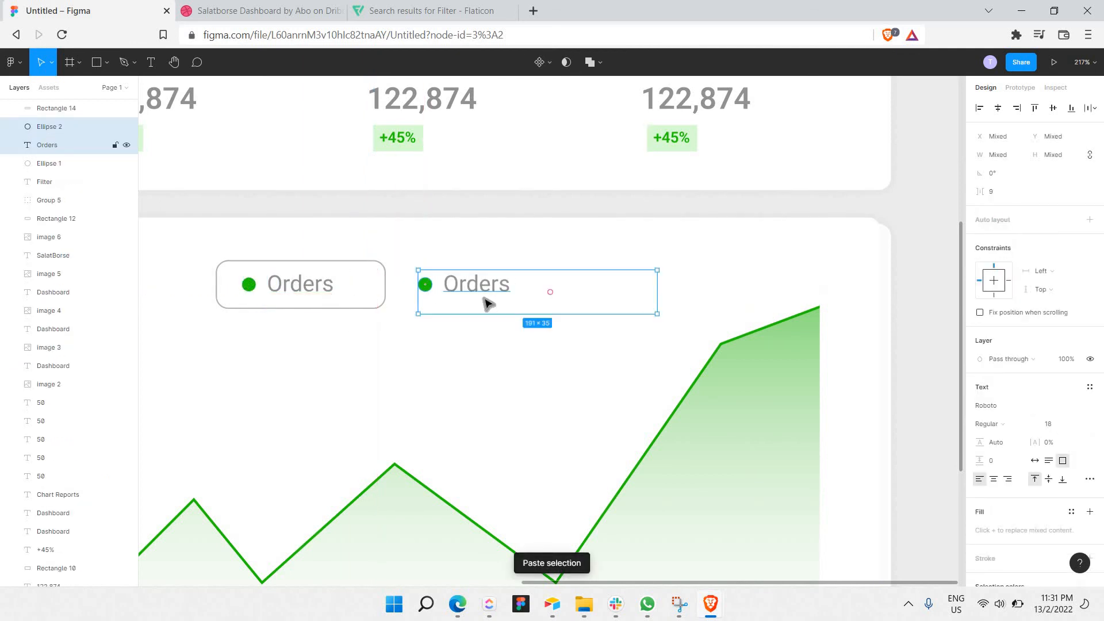
key("ctrl+v")
left_click_drag(575, 283, 615, 283)
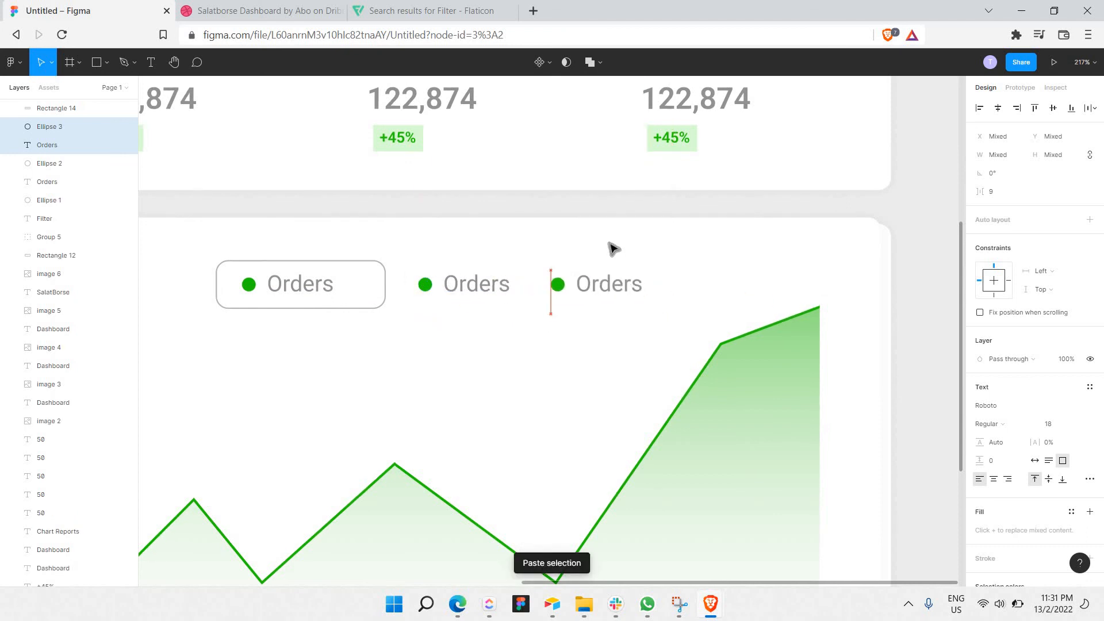
left_click(602, 256)
Examine the whole dashboard frame and compare it with the Dribbble reference
scroll(603, 256, "down", 5)
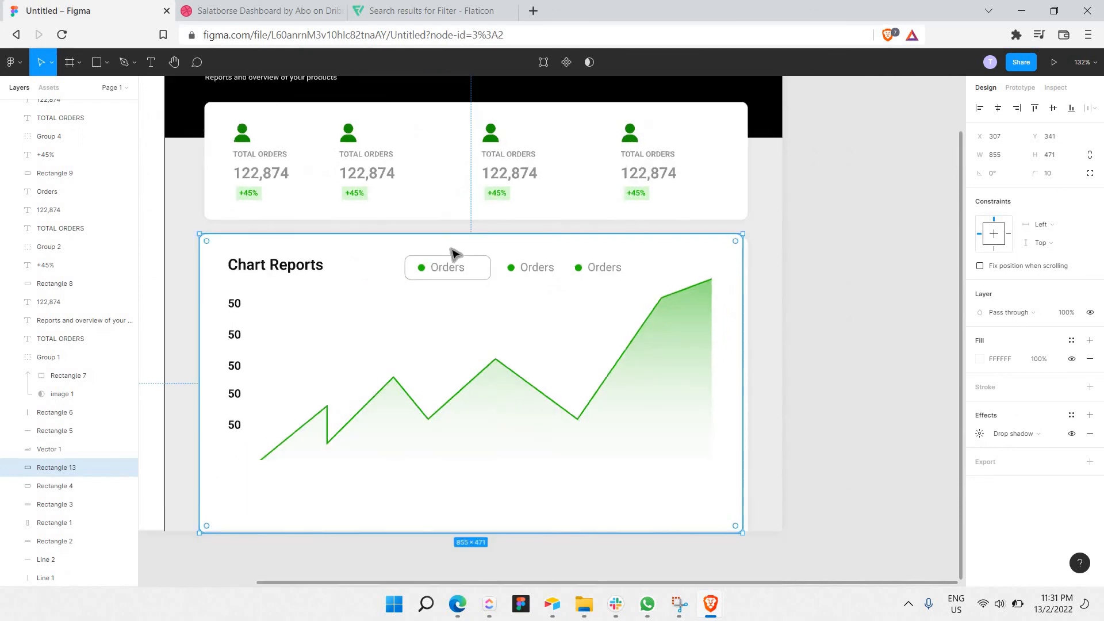
scroll(450, 253, "left", 1)
scroll(449, 253, "down", 3)
scroll(450, 254, "up", 3)
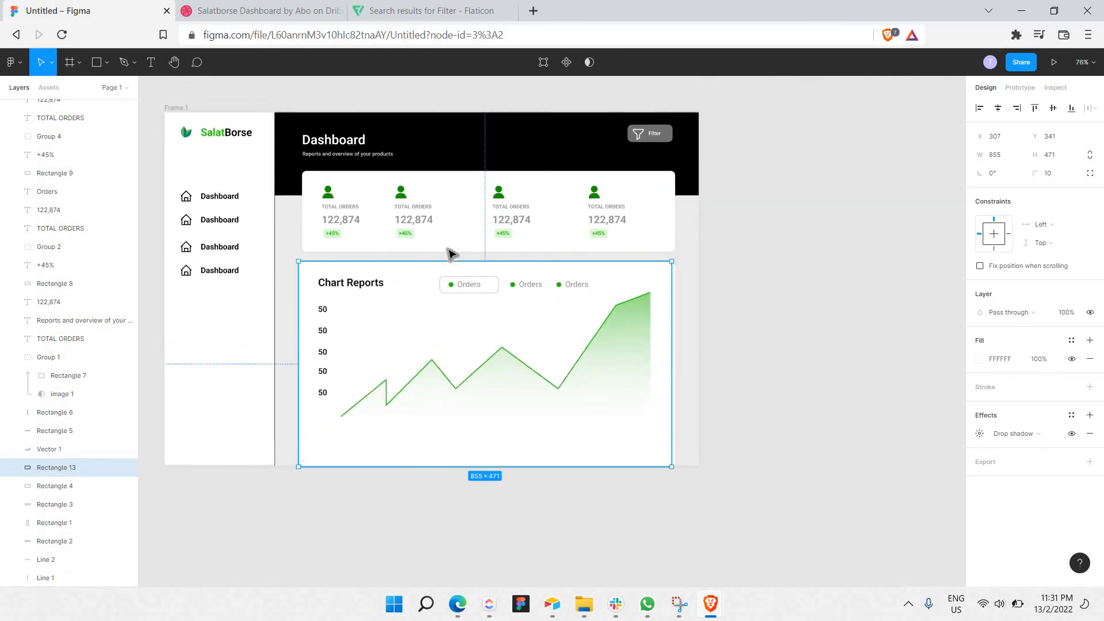
scroll(450, 255, "up", 2)
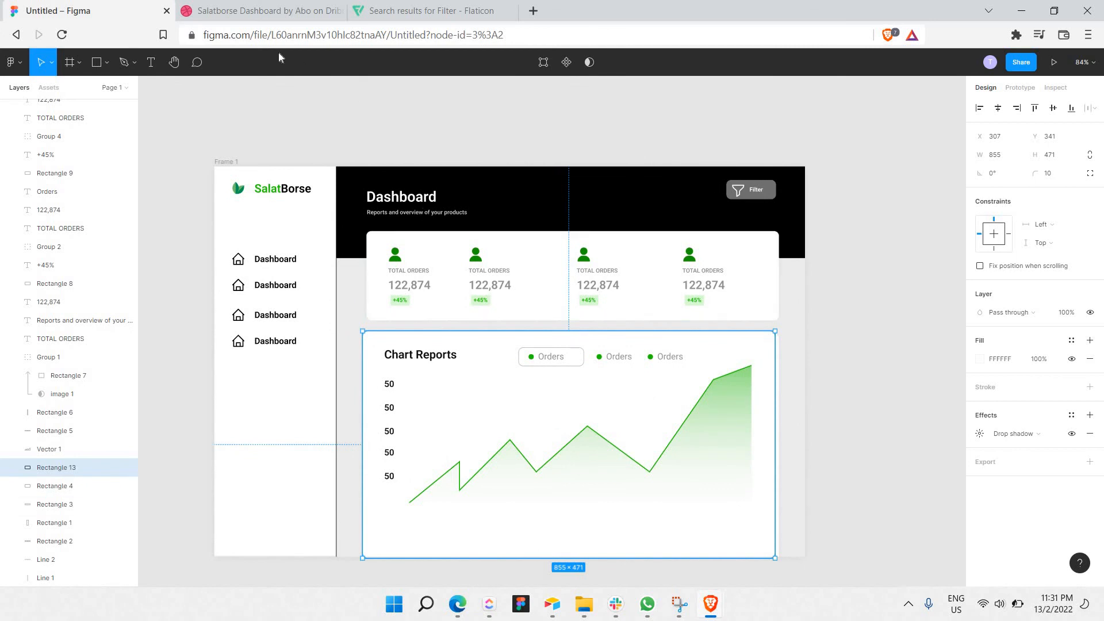
left_click(212, 4)
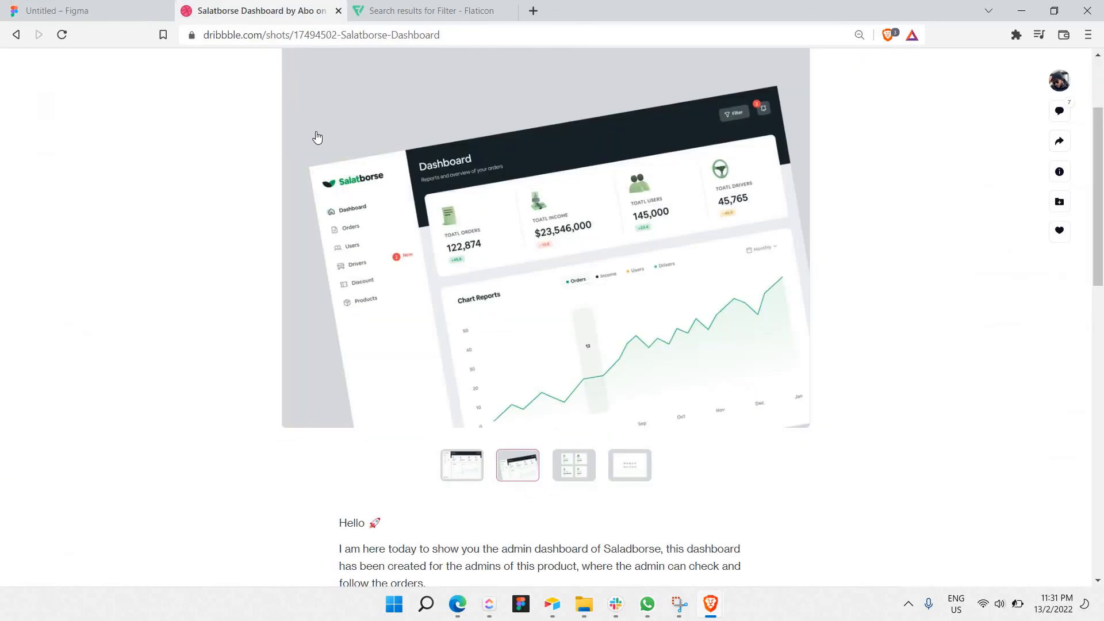
left_click(138, 4)
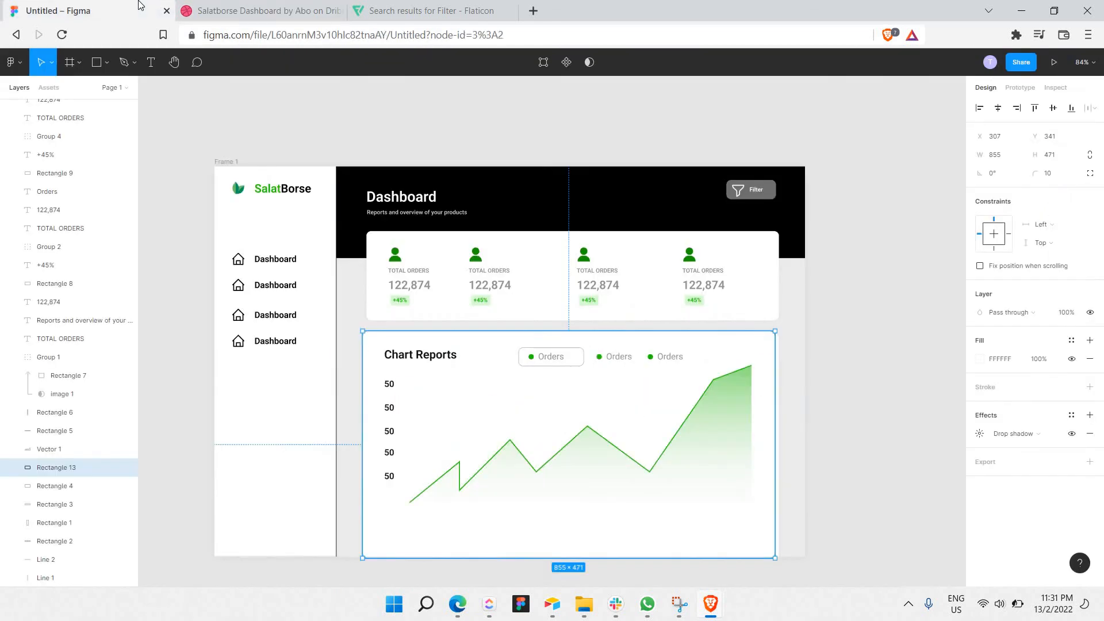